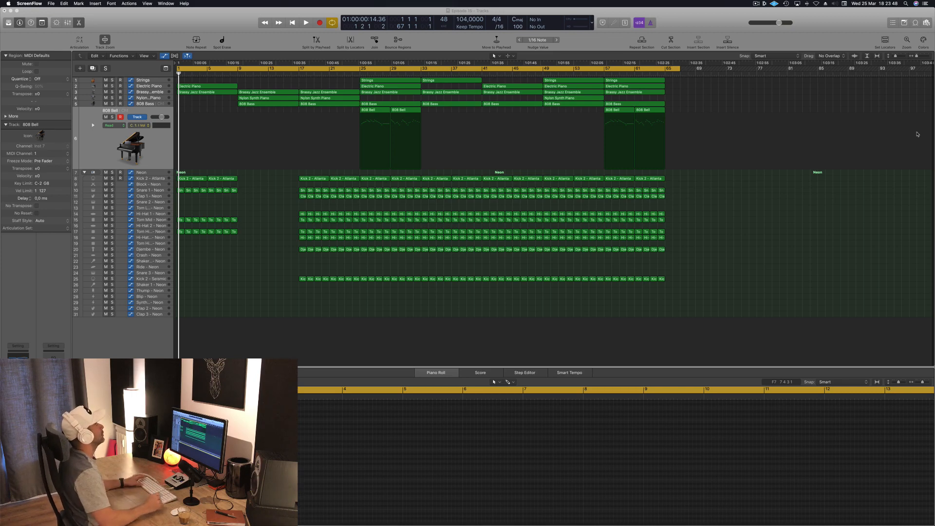
Play the arrangement and solo the Nylon Synth Piano, 808 Bass and Brassy Jazz Ensemble tracks in turn to audition them.
left_click(390, 334)
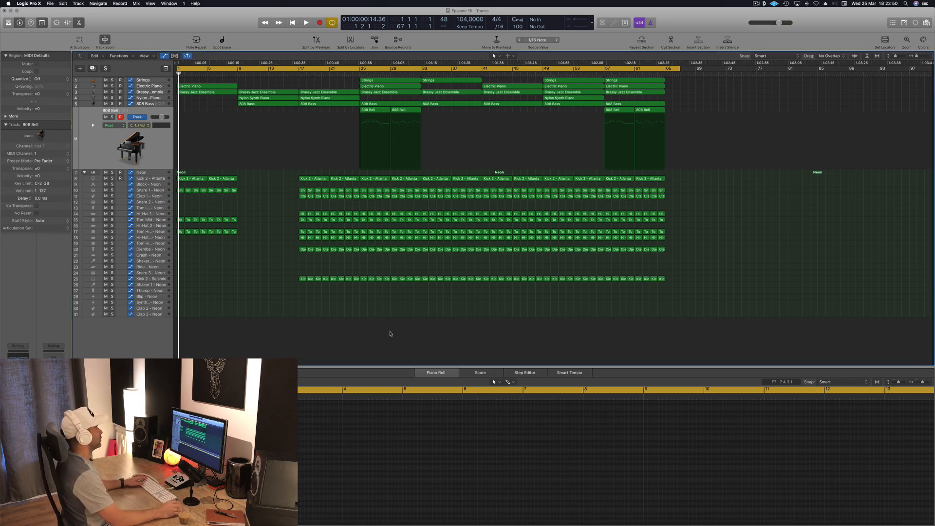
key("space")
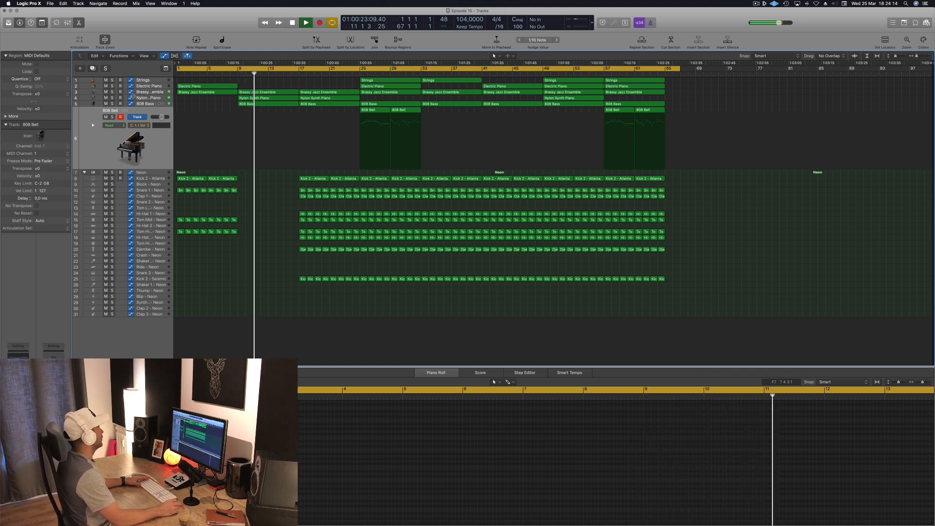
left_click(112, 98)
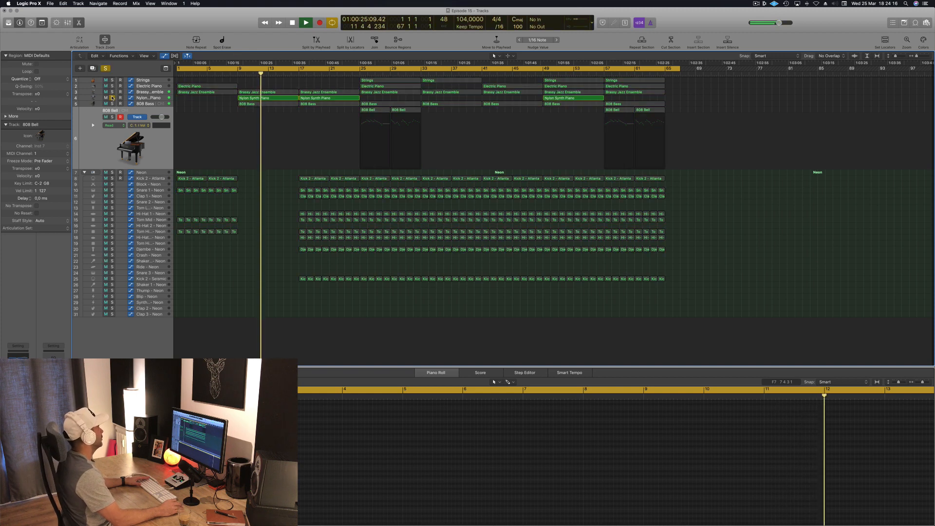
left_click(112, 98)
left_click(112, 104)
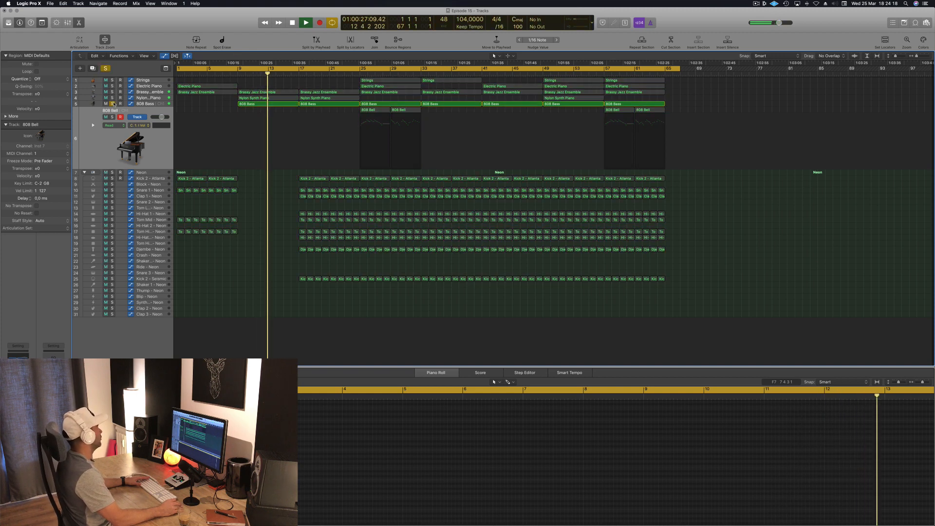
left_click(112, 104)
left_click(112, 92)
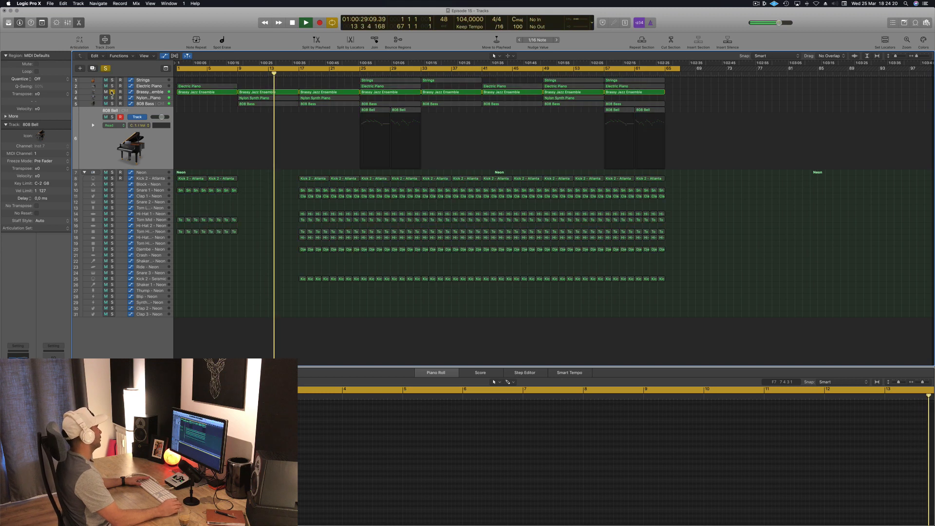
left_click(152, 93)
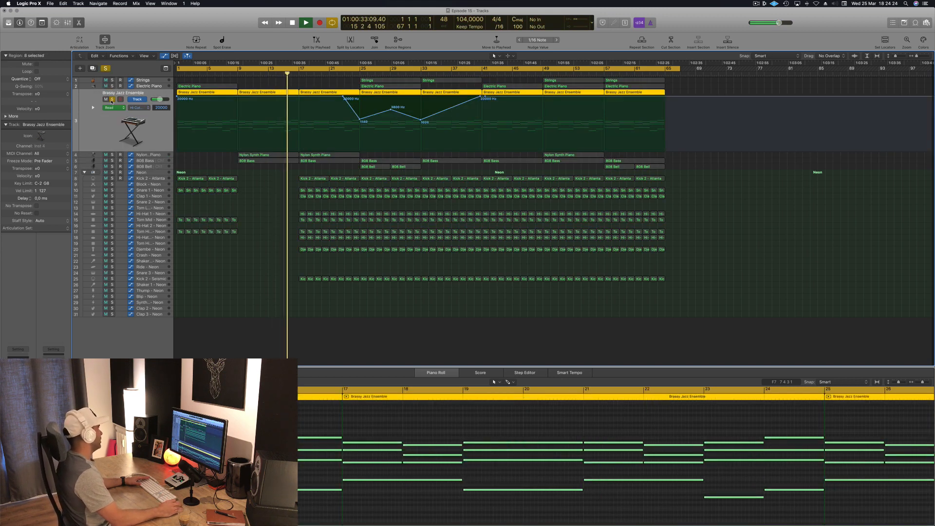
left_click(112, 99)
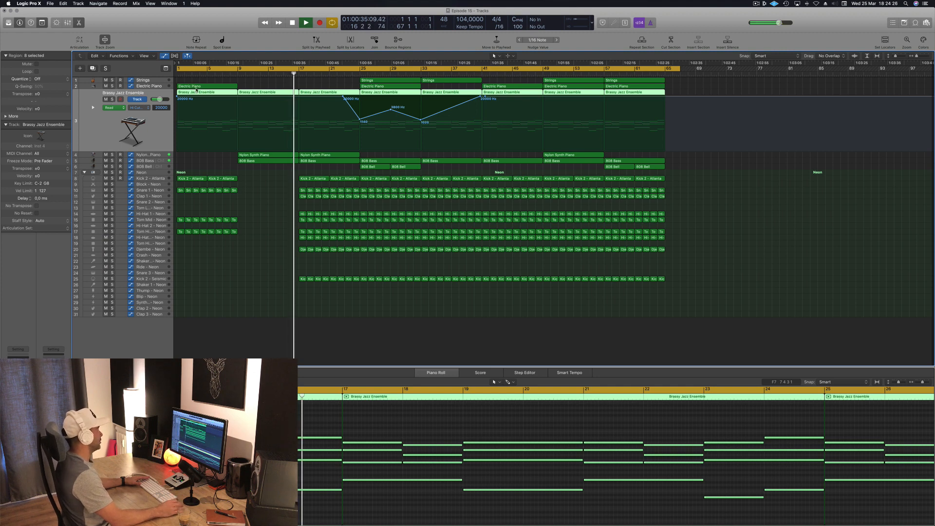
left_click(250, 205)
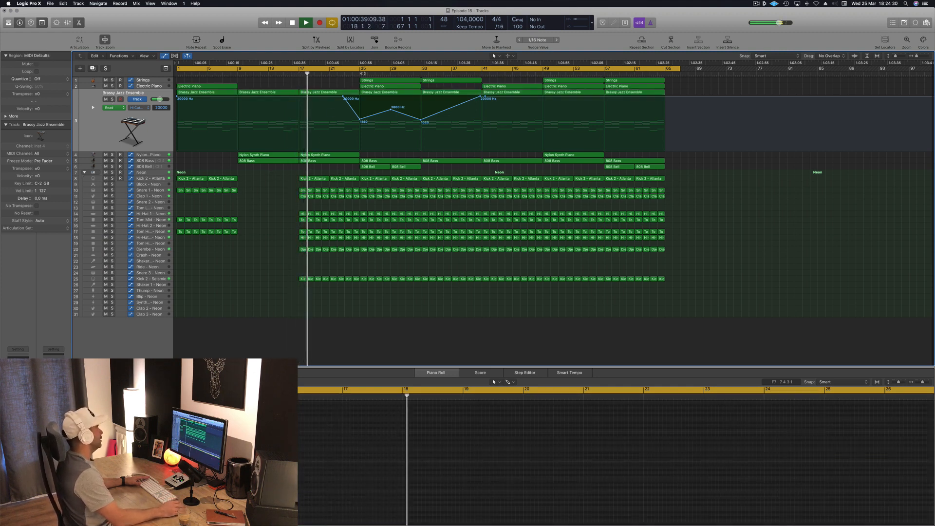
Listen to the section from bar 25 with the 808 Bell track selected, and return the playhead to the start.
left_click(358, 73)
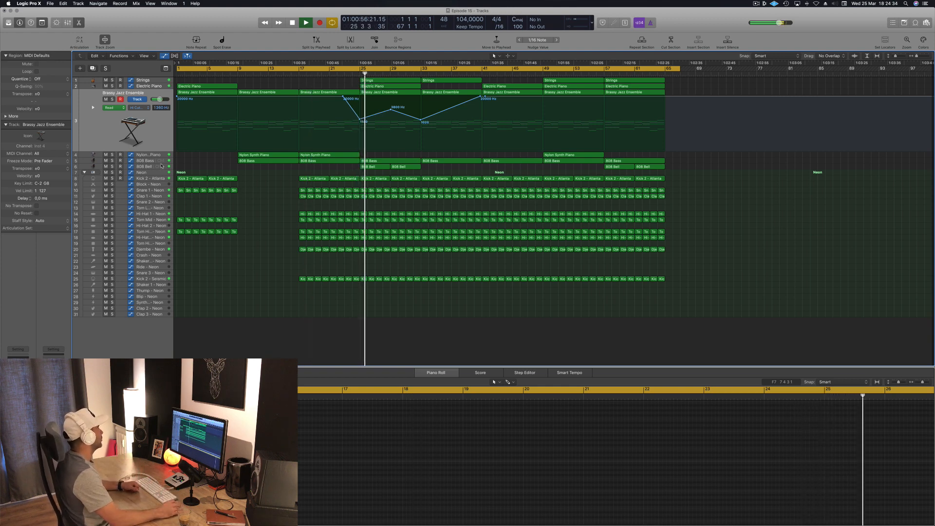
left_click(161, 167)
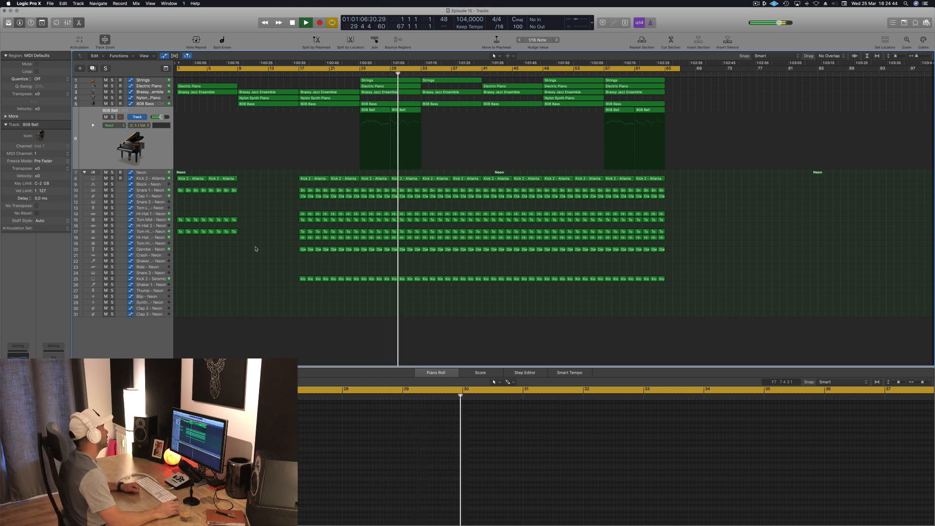
key("space")
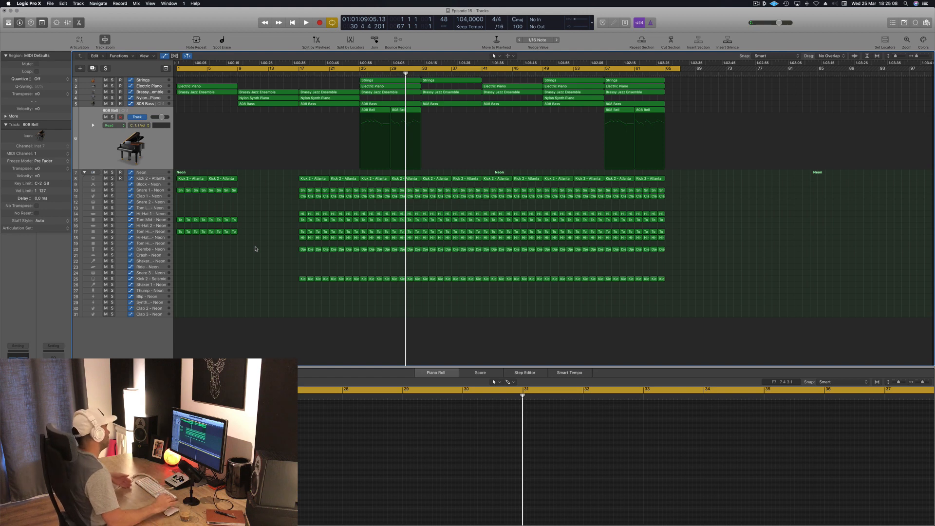
key("Return")
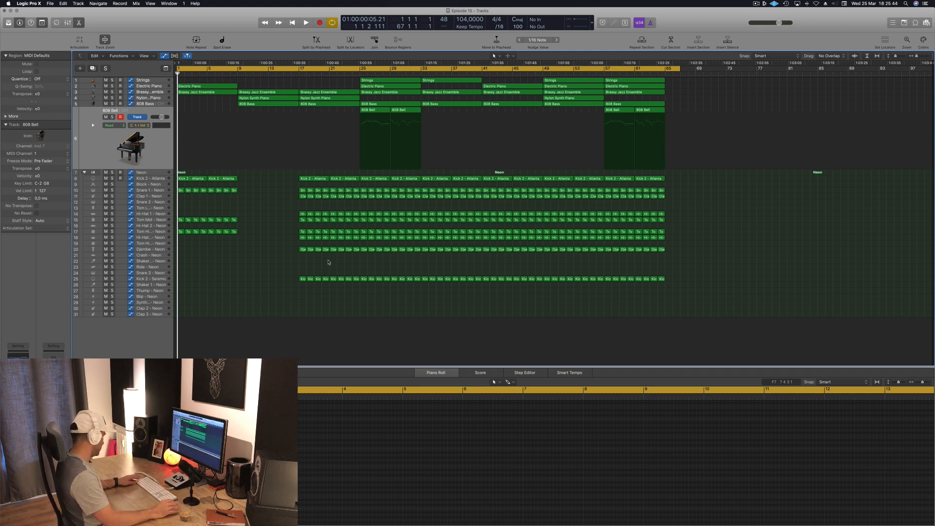
key("super+a")
key("super+r")
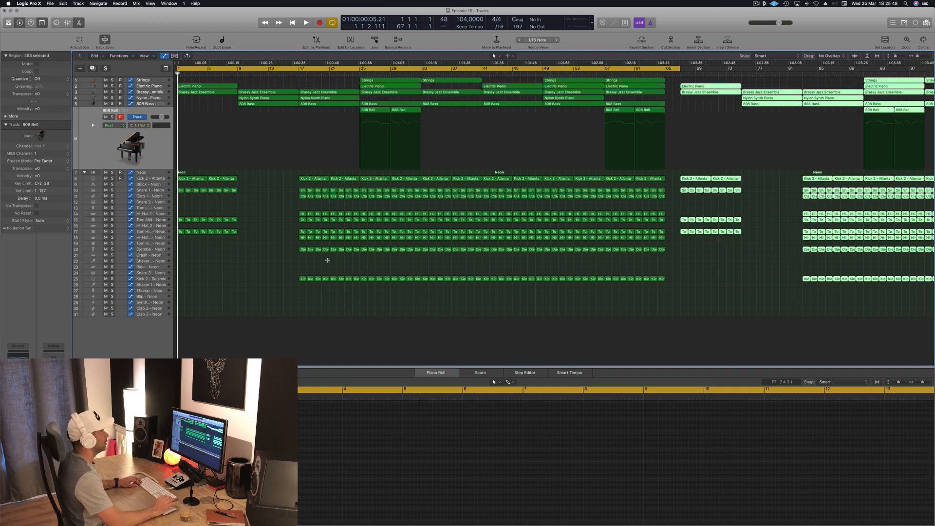
key("Delete")
Shorten the cycle range to end at bar 65 and repeat all regions to extend the arrangement.
left_click_drag(680, 70, 662, 71)
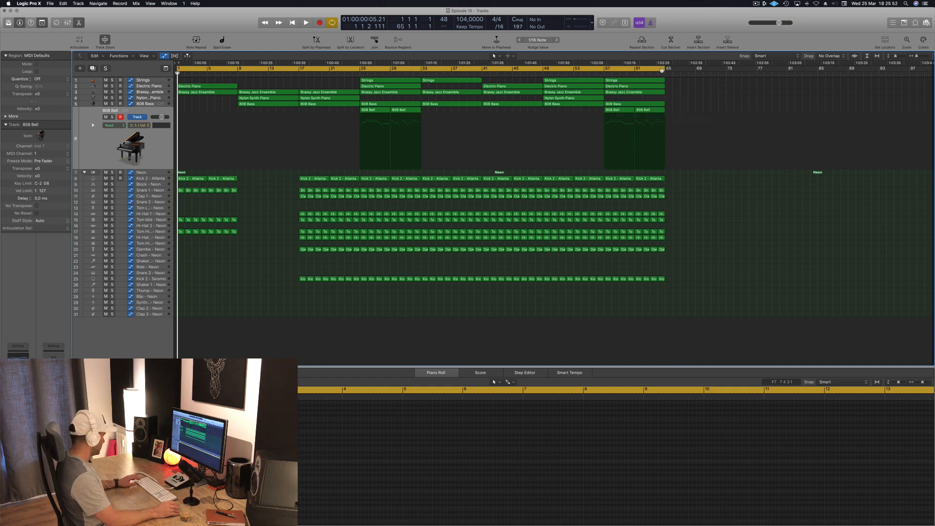
key("super+r")
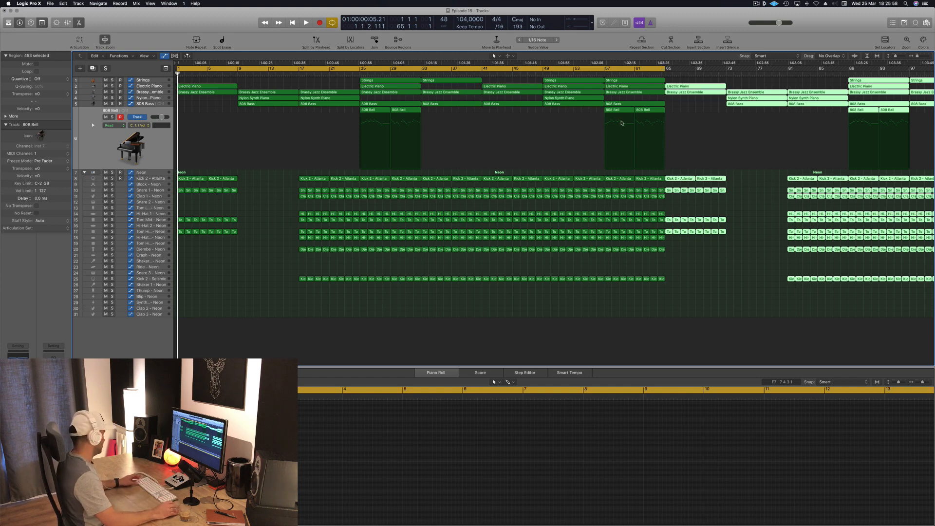
key("super+Left")
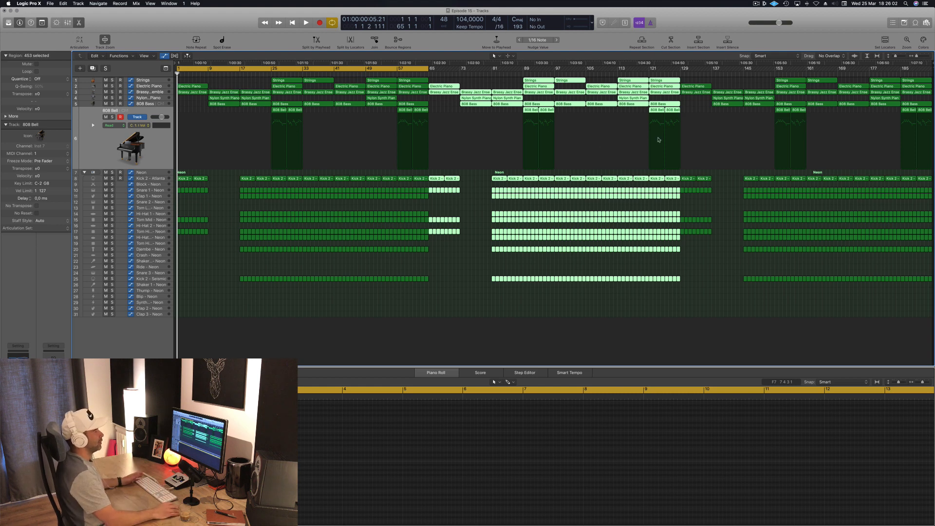
left_click(934, 63)
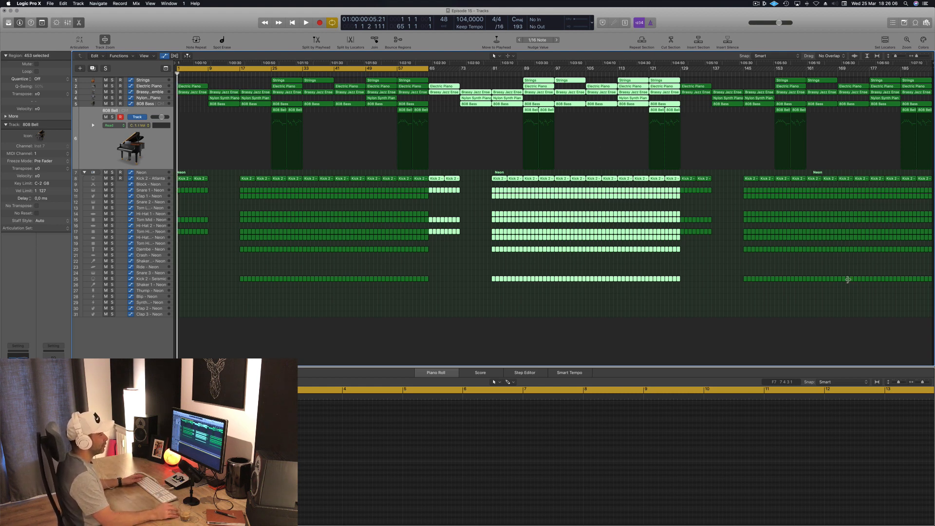
Delete all repeated regions from bar 161 onward and move the project end to bar 163.
left_click(814, 298)
left_click_drag(815, 292, 932, 75)
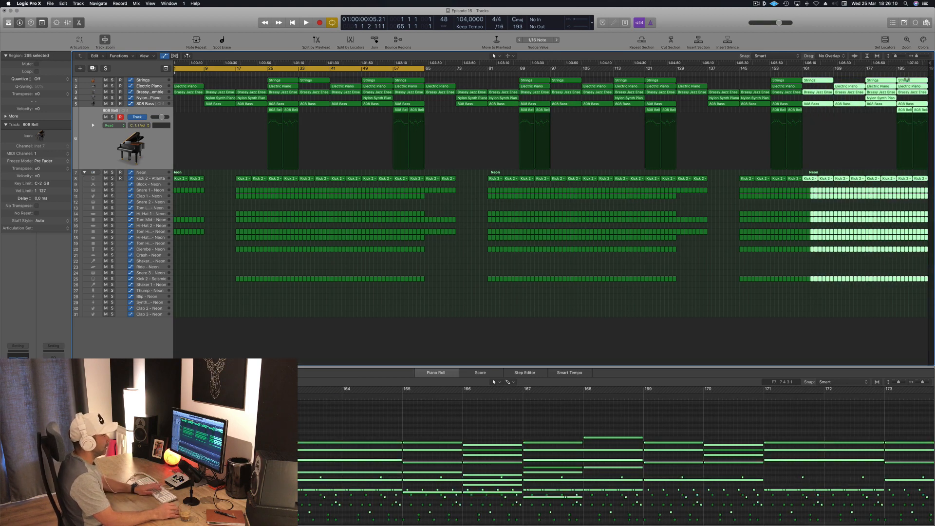
key("Delete")
left_click_drag(831, 205, 803, 287)
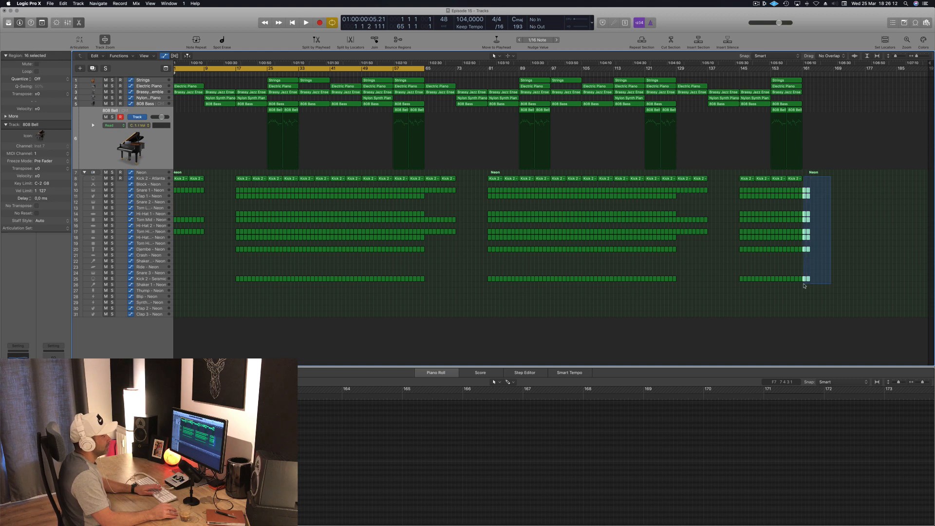
key("Delete")
left_click_drag(928, 64, 813, 83)
Play back the opening bars of the extended arrangement.
key("space")
key("space")
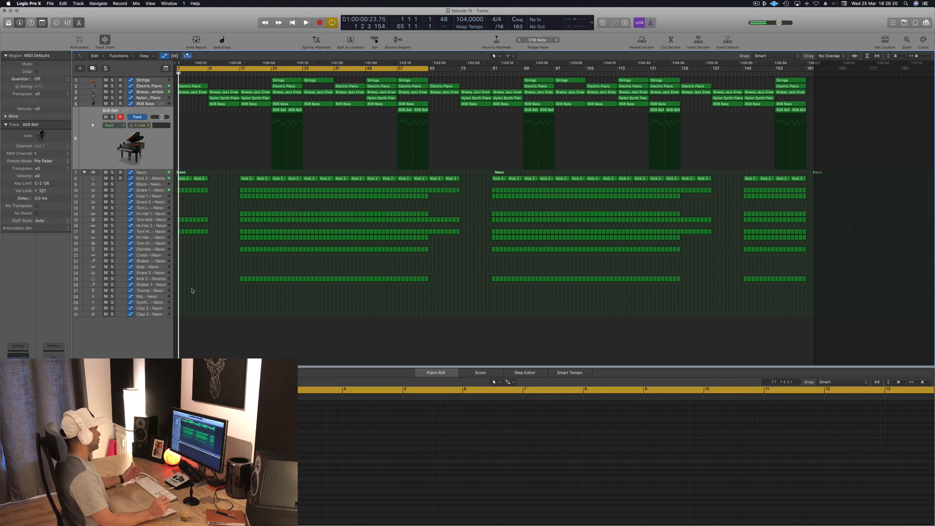
key("space")
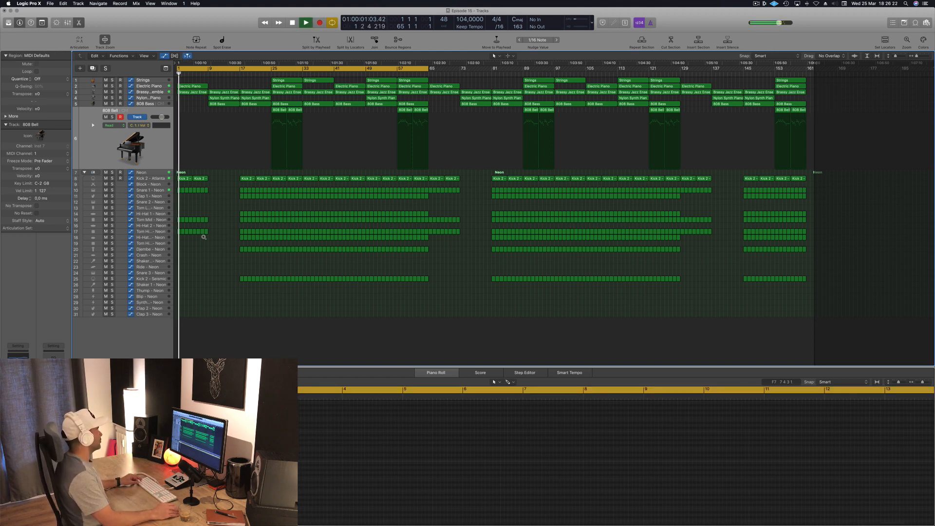
scroll(227, 211, "up", 3)
scroll(228, 204, "up", 4)
scroll(234, 163, "down", 4)
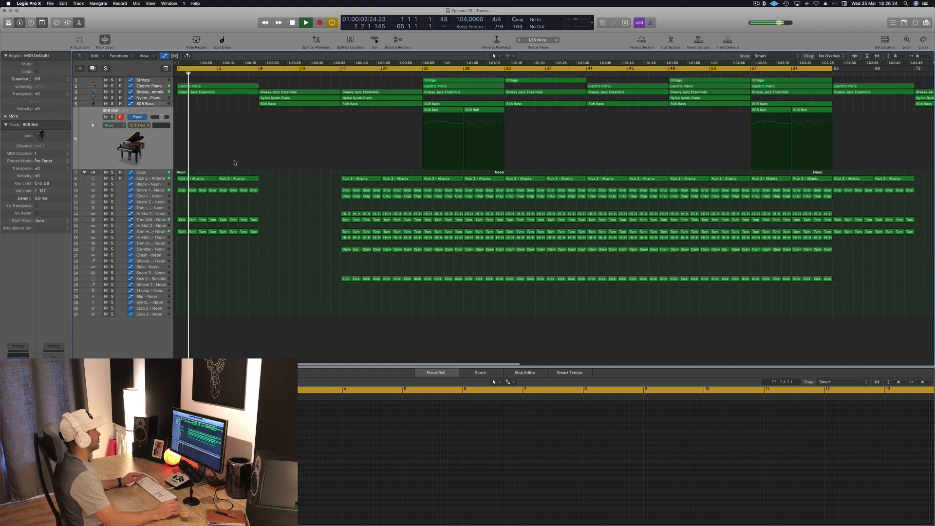
key("space")
scroll(235, 163, "down", 1)
key("space")
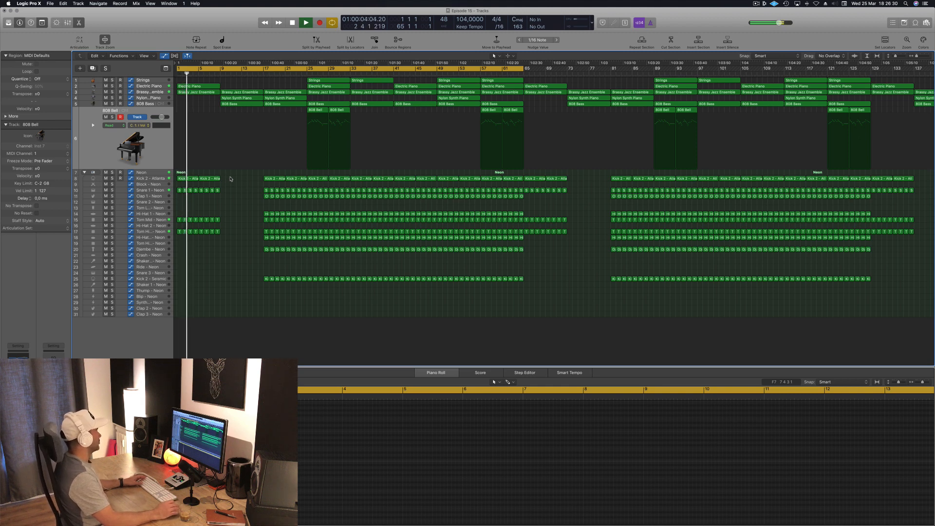
key("space")
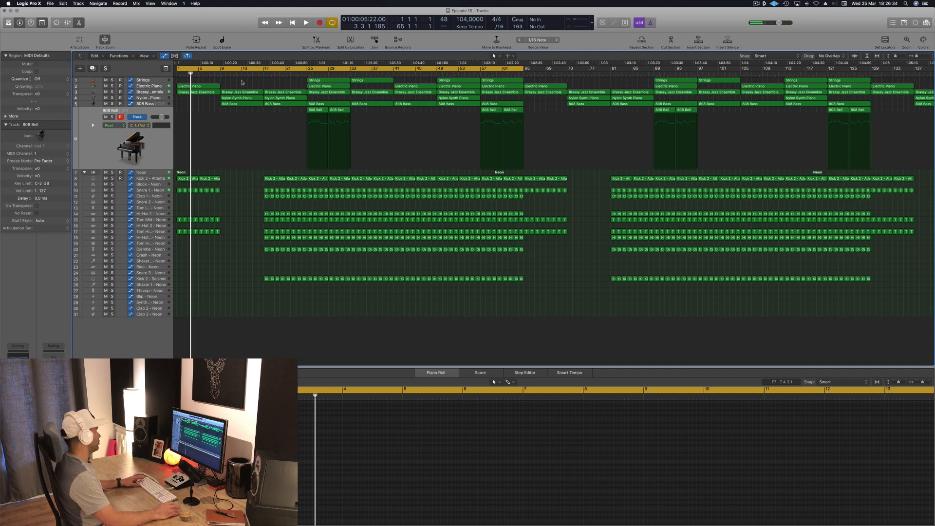
Replace the regions from bar 9 to 17 with a copy of the opening eight bars' piano, brass and drum regions.
left_click_drag(242, 81, 169, 253)
key("Delete")
left_click_drag(205, 88, 248, 90)
key("space")
key("space")
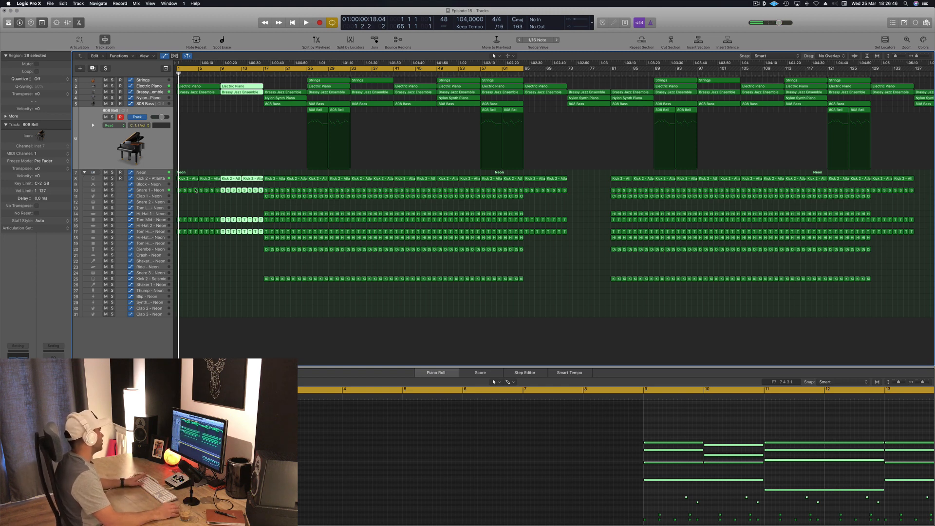
Set the ratio to 4.1:1 and adjust the threshold in the Neon drum track's Compressor during playback.
left_click(155, 174)
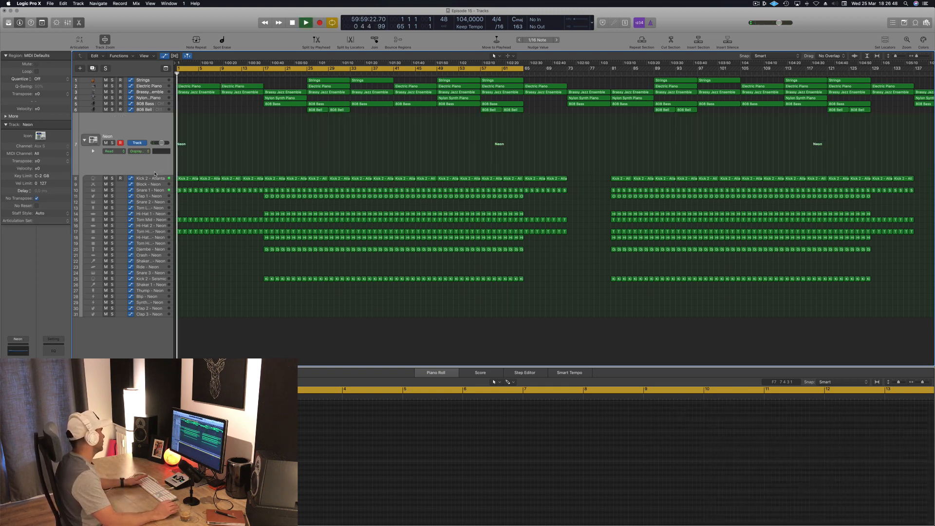
key("space")
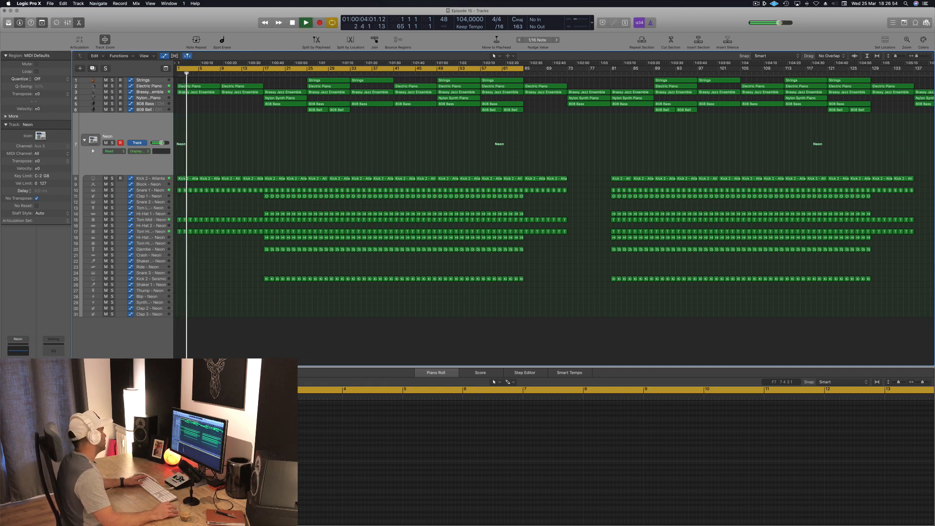
left_click(18, 384)
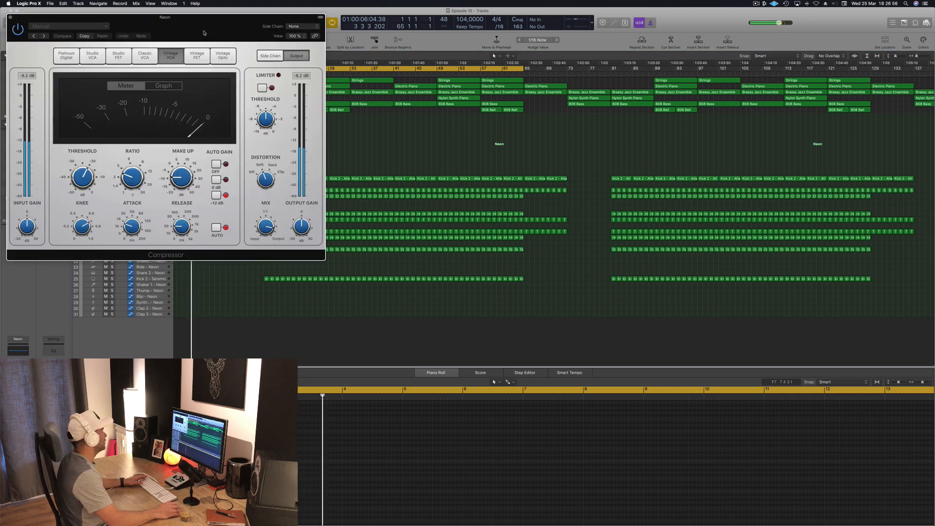
left_click_drag(161, 17, 355, 112)
left_click_drag(280, 280, 334, 262)
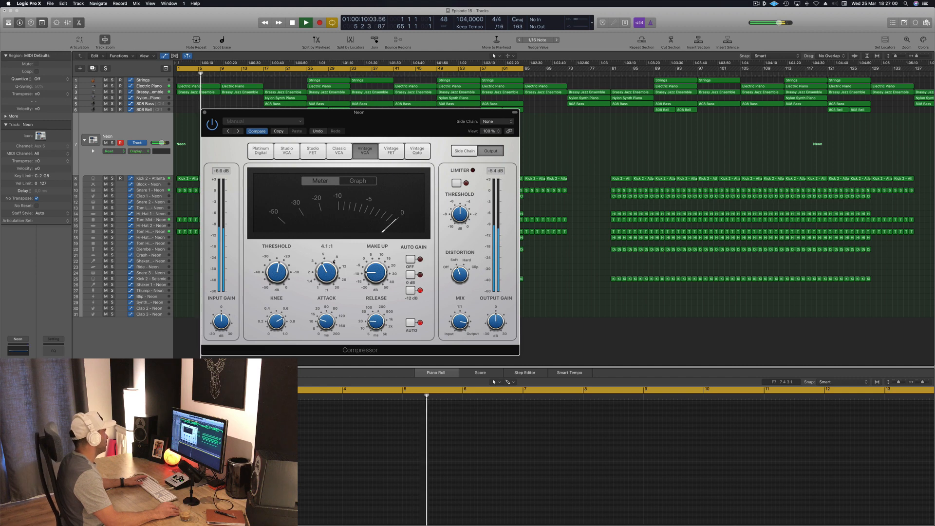
left_click_drag(278, 270, 279, 268)
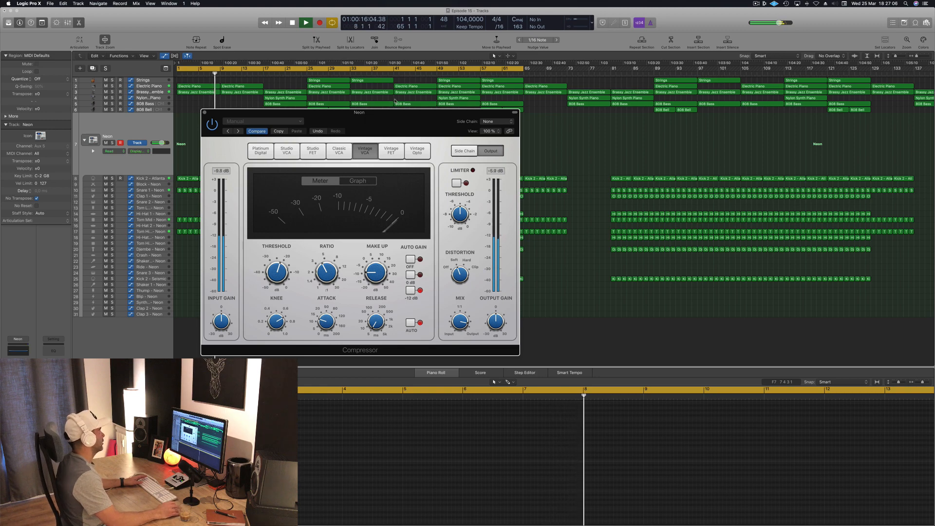
left_click_drag(392, 122, 434, 123)
left_click(247, 114)
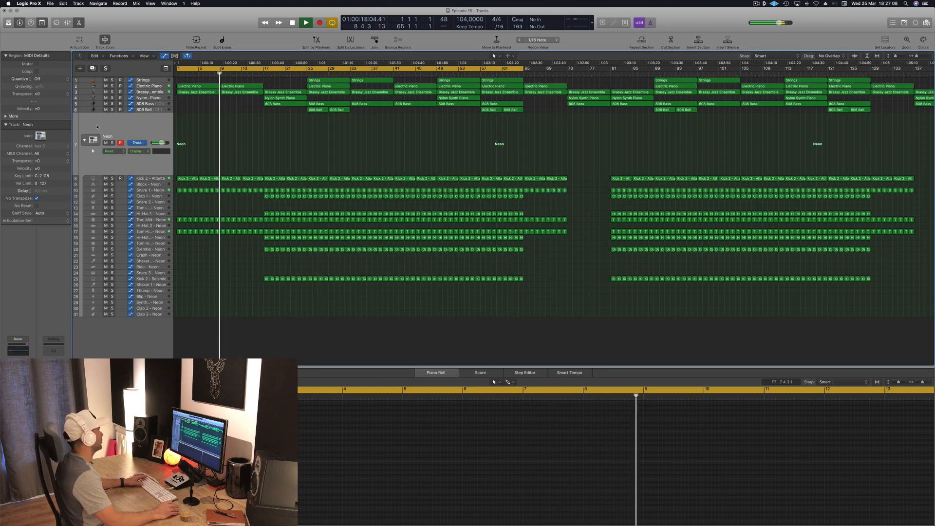
Lower the volume of the Snare 1 - Neon track and stop playback.
left_click(84, 190)
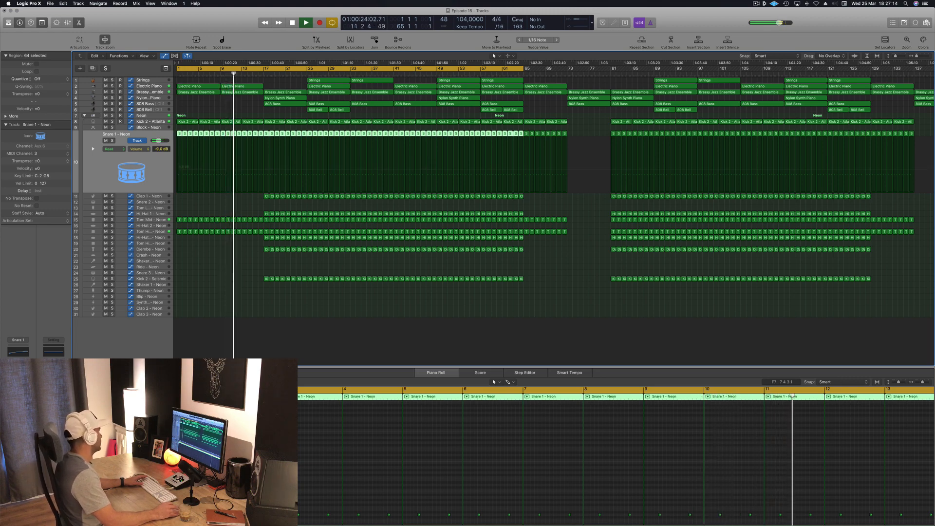
key("space")
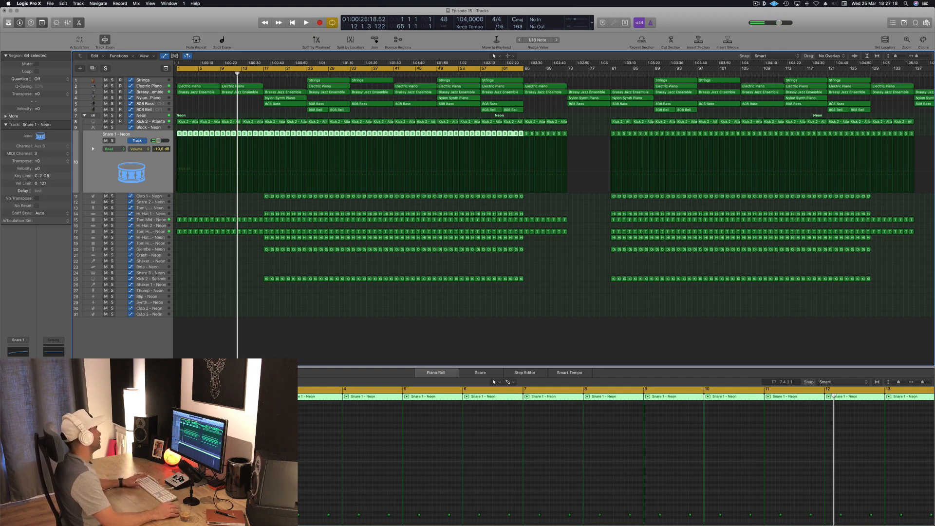
left_click(359, 317)
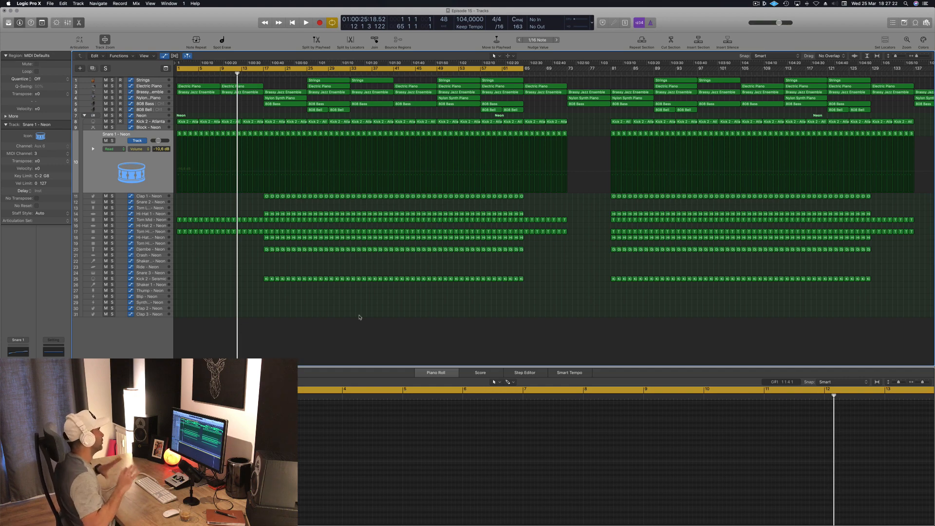
Solo the Brassy Jazz Ensemble track and play it back from the start of the arrangement.
key("Return")
key("space")
left_click(160, 91)
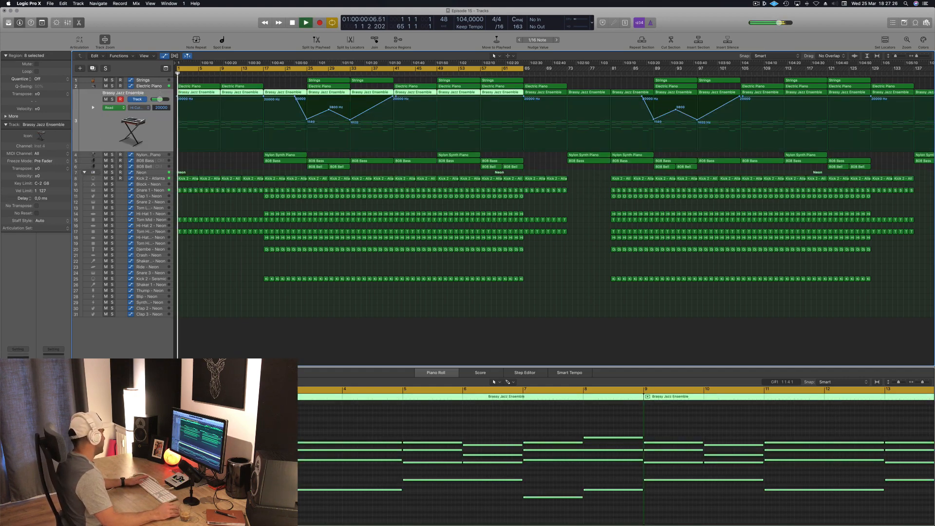
key("s")
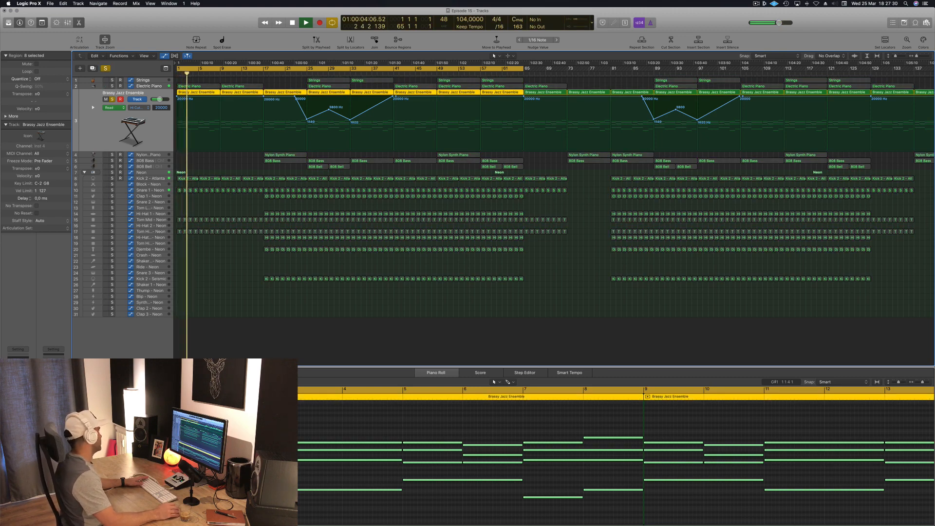
key("space")
key("Return")
key("space")
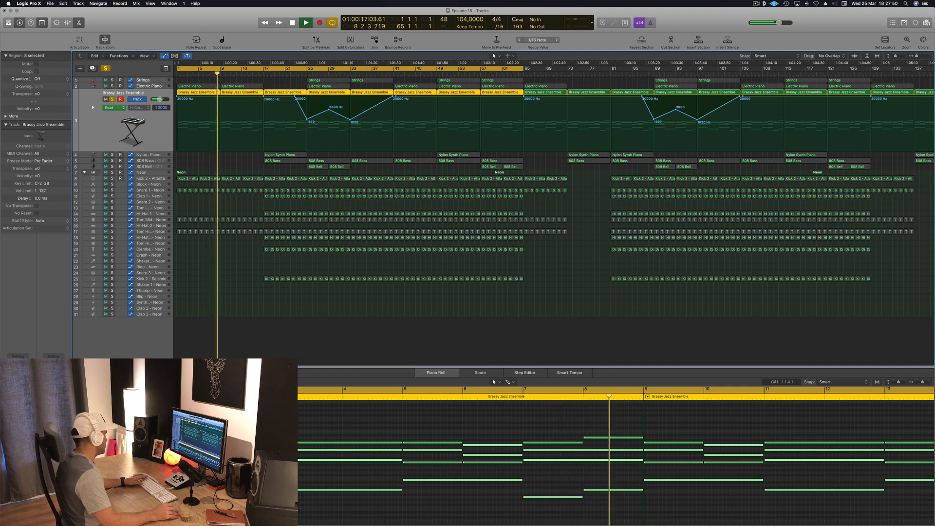
Load the Punchy Room preset from the Rooms category in the brass track's ChromaVerb on Aux 36 and close the plug-in.
key("v")
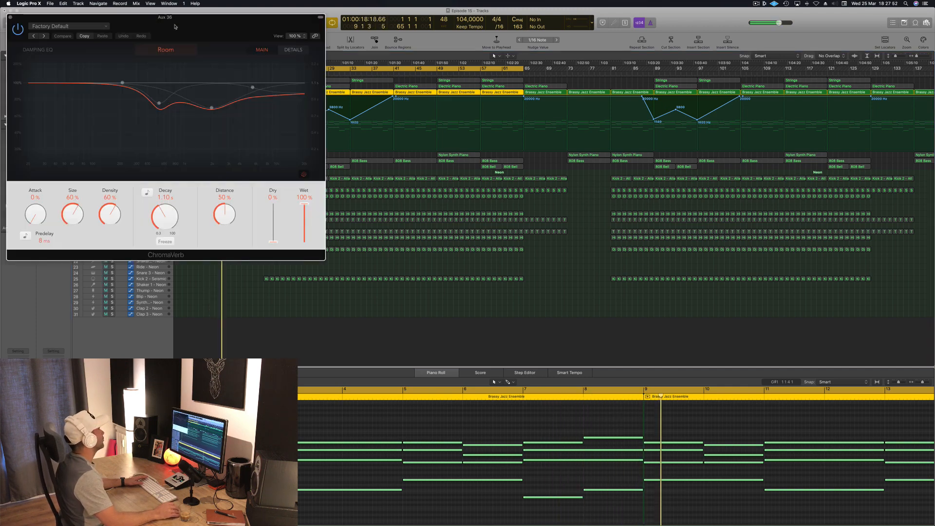
left_click_drag(157, 25, 489, 56)
left_click(410, 58)
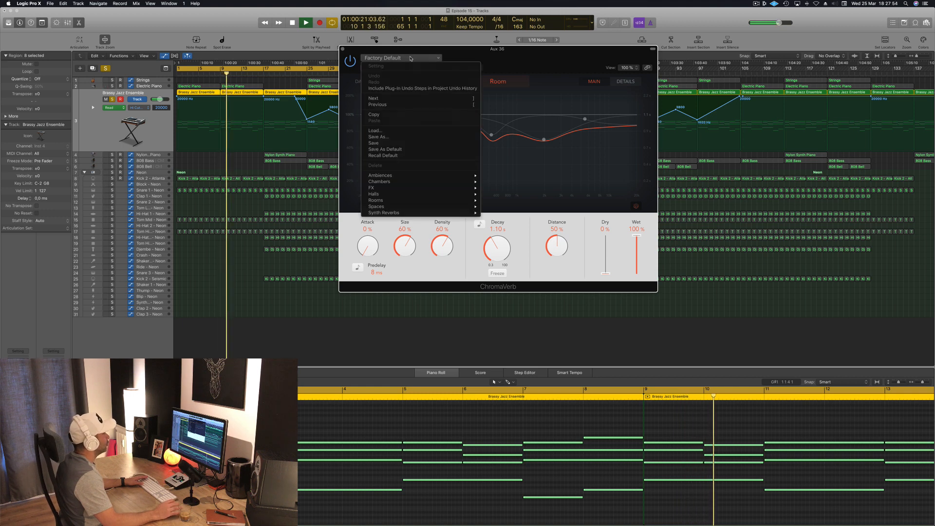
mouse_move(440, 204)
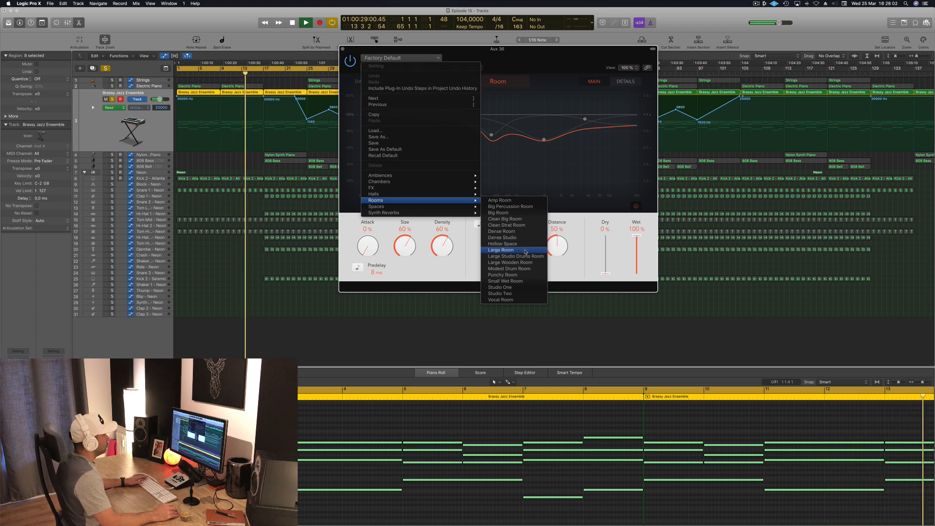
left_click(513, 276)
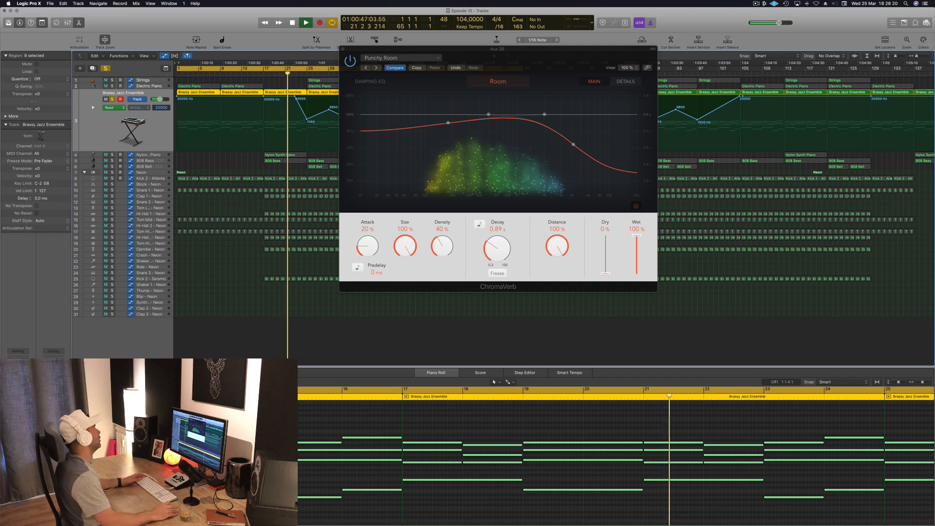
left_click(342, 49)
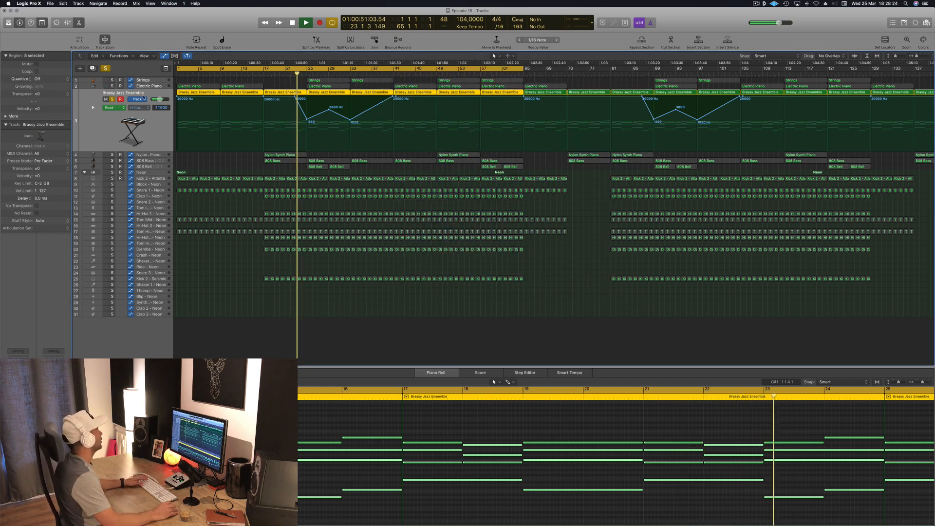
Unsolo the Brassy Jazz Ensemble track and play the full mix from the start.
left_click(112, 100)
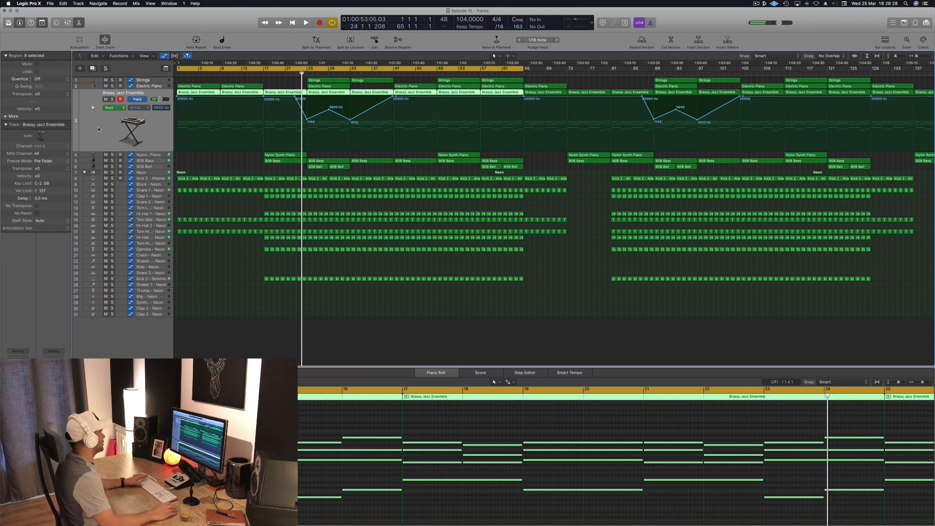
key("Return")
key("space")
key("space")
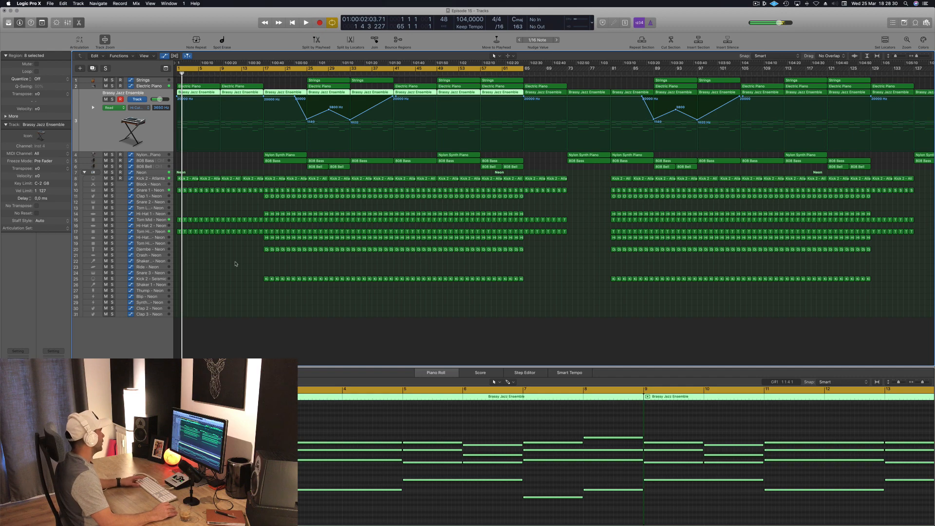
Copy the first Kick 2 - Seismic region to bar 1 of the Crash - Neon track and play it back.
left_click(266, 279)
left_click_drag(266, 281, 179, 255)
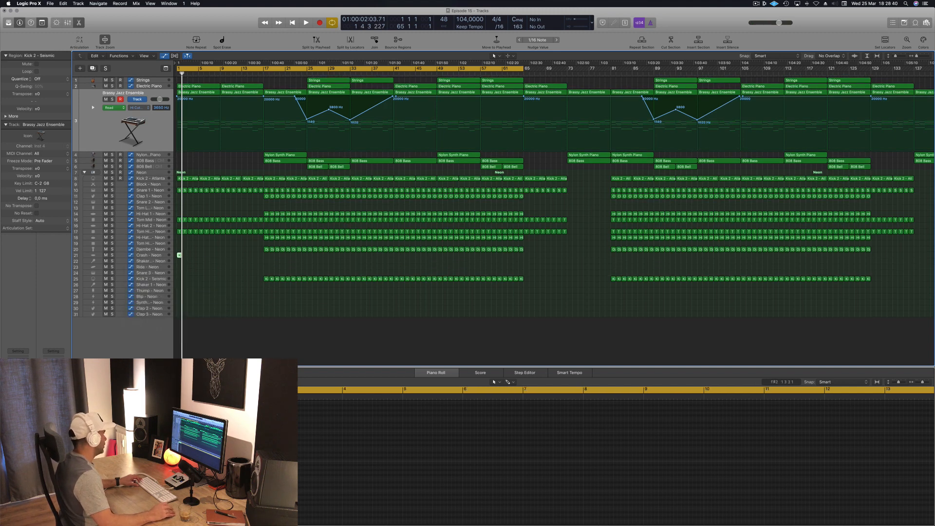
key("space")
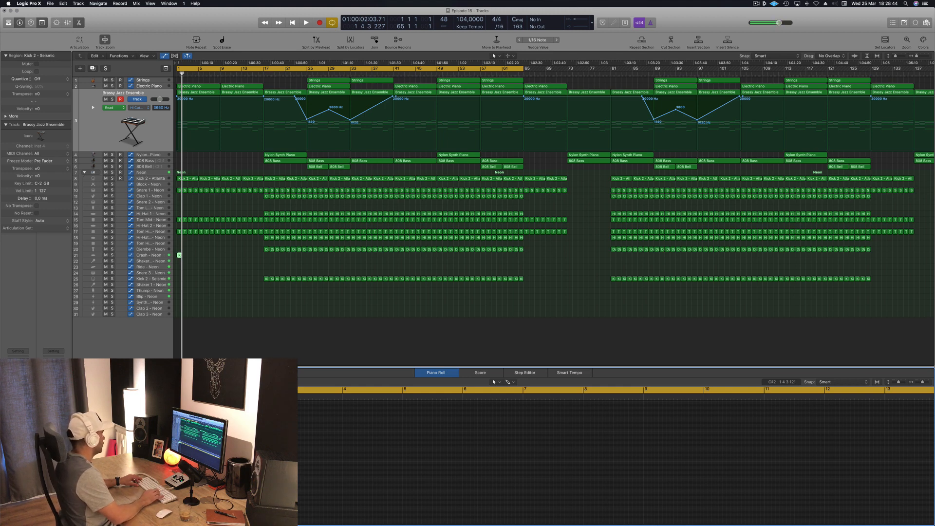
key("space")
key("space")
key("space")
Select the Crash - Neon track and audition the crash in the opening bar.
left_click(148, 256)
key("space")
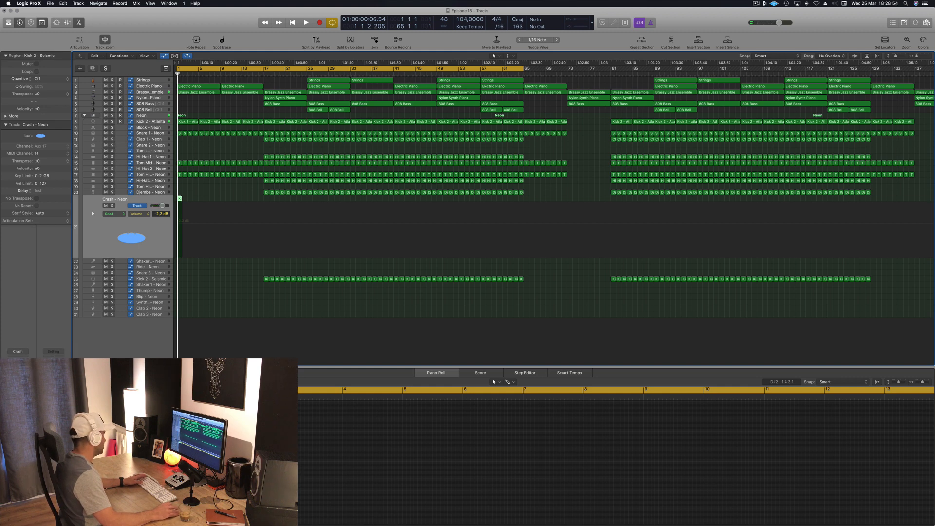
key("space")
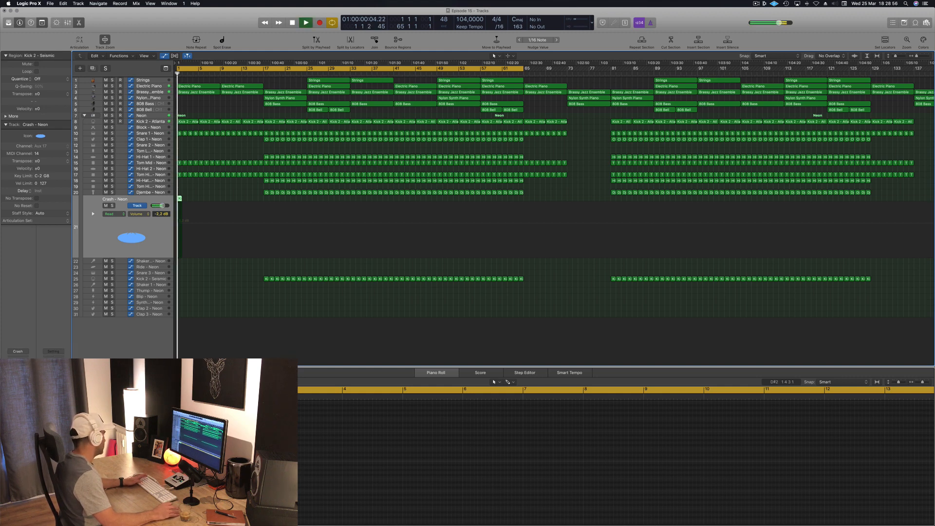
key("space")
key("space")
key("space")
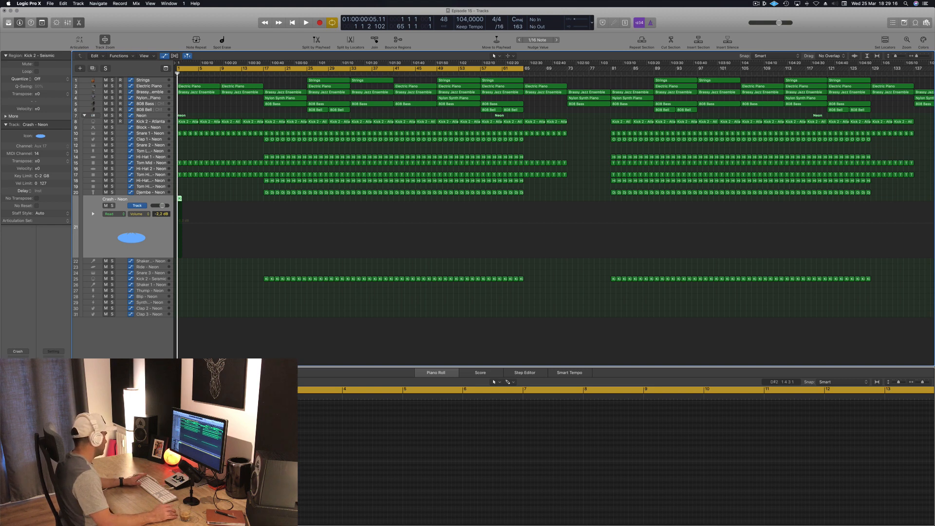
Load the grandiose preset in the crash's SilverVerb on Aux 37 and audition the reverb.
left_click(93, 27)
left_click(46, 144)
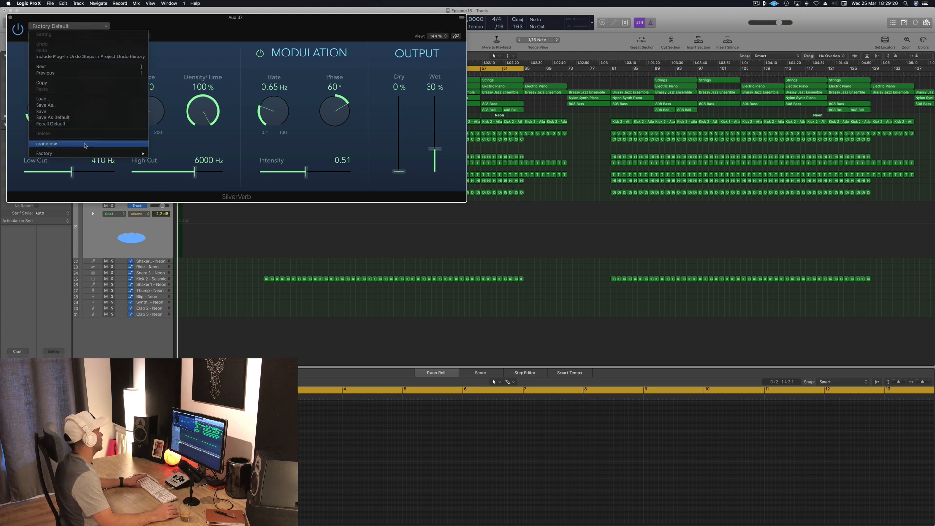
left_click_drag(225, 39, 551, 60)
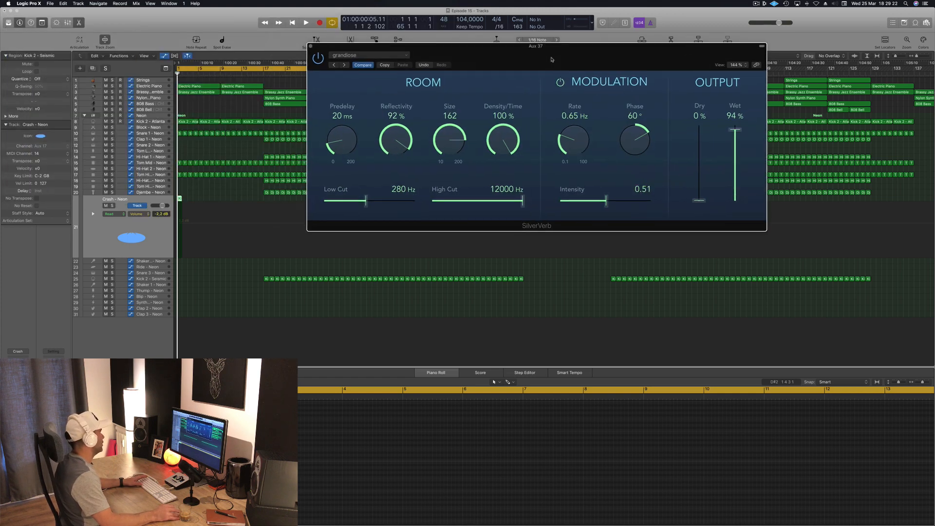
key("space")
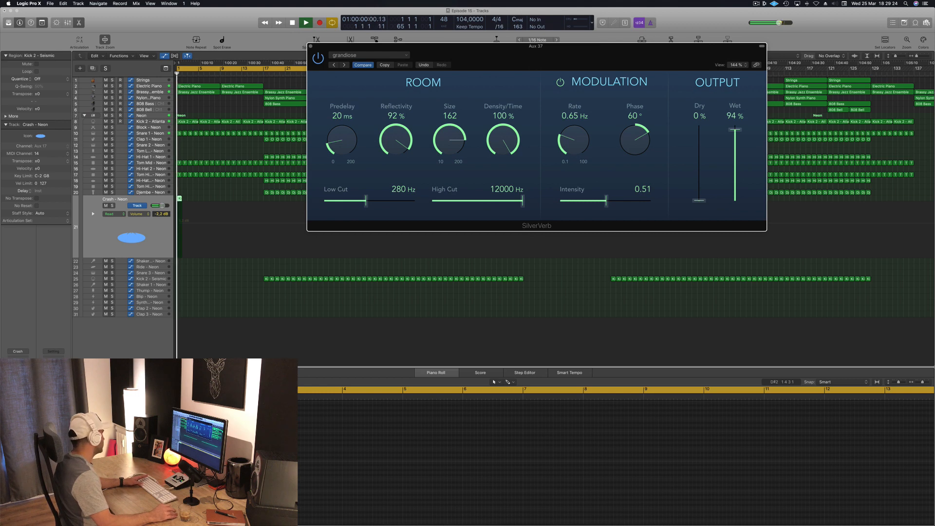
key("space")
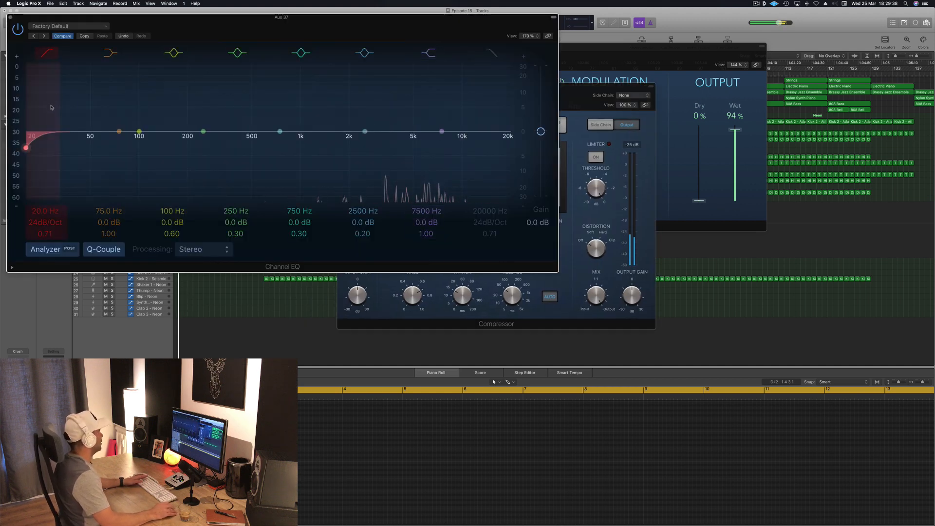
In the Aux 37 Channel EQ, set the low cut to about 196 Hz and the high shelf to -6.0 dB at 8100 Hz.
left_click_drag(51, 107, 205, 127)
left_click_drag(442, 132, 451, 152)
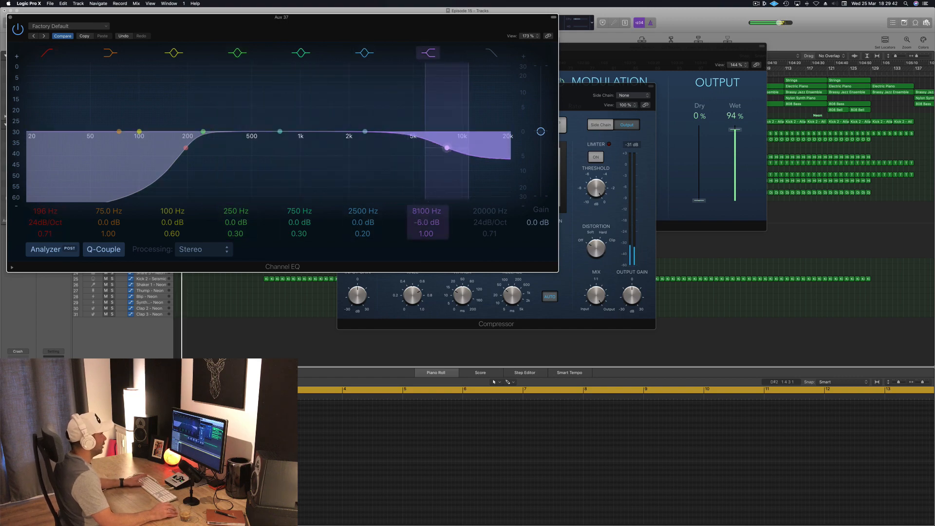
left_click(10, 18)
Set the Aux 37 Compressor's side chain to Bus 10, the kick bus, and start playback.
left_click_drag(521, 99, 596, 95)
key("space")
key("space")
mouse_move(701, 114)
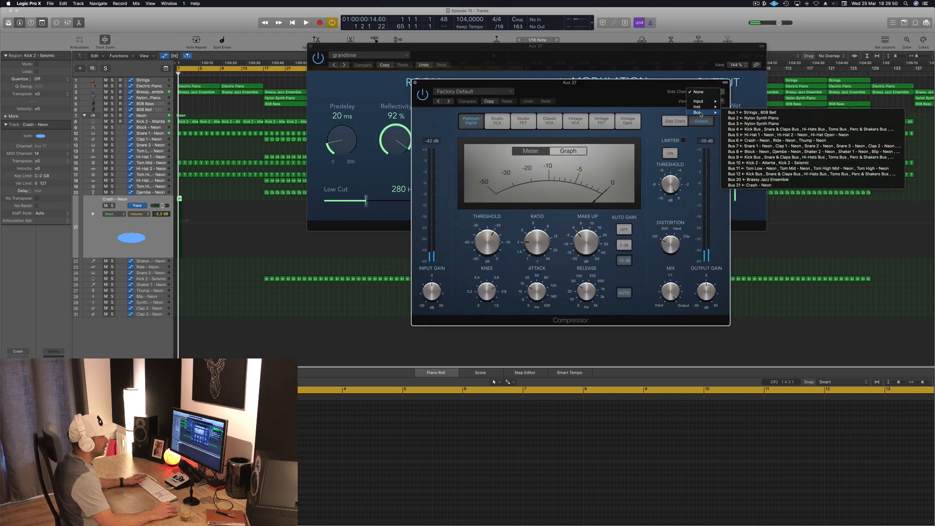
left_click(819, 163)
key("space")
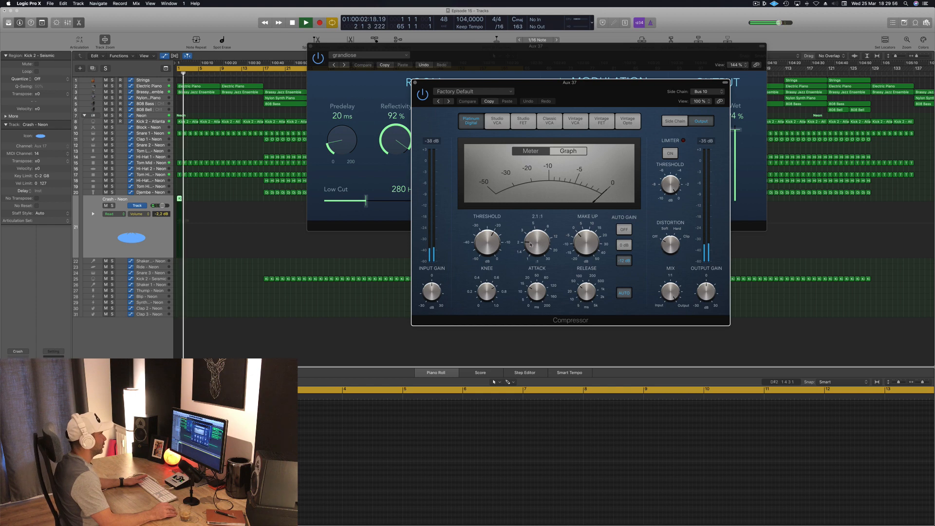
Set the Aux 37 Compressor's ratio to 3.9:1 and its threshold to -23.5 dB during playback.
left_click_drag(535, 229, 534, 227)
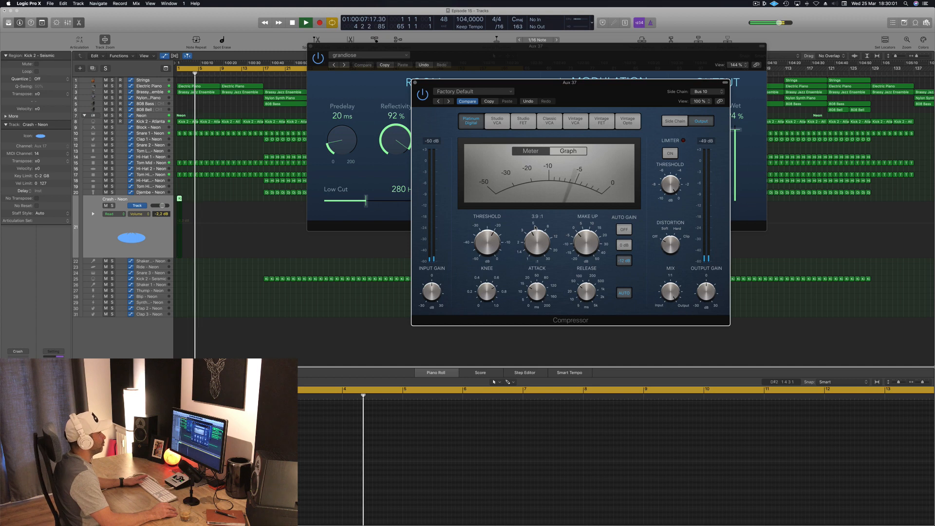
left_click(484, 252)
left_click_drag(484, 251, 485, 249)
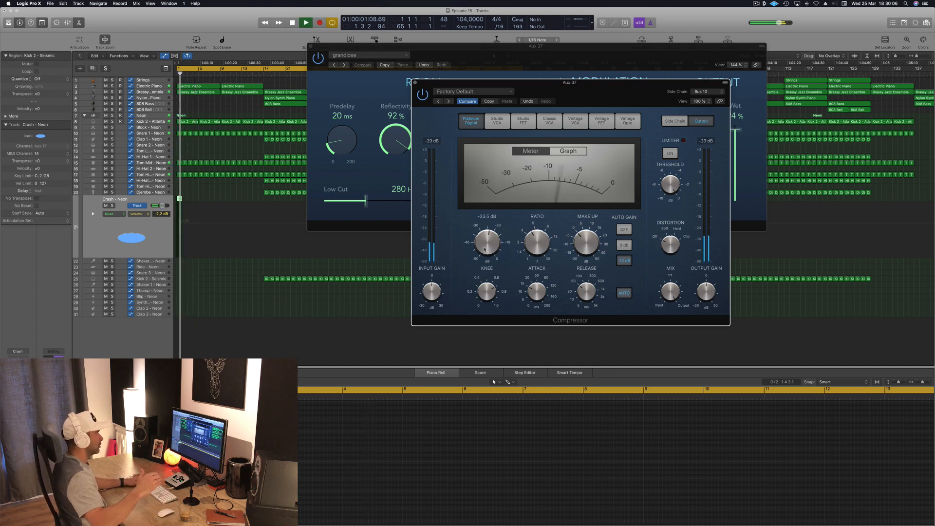
key("space")
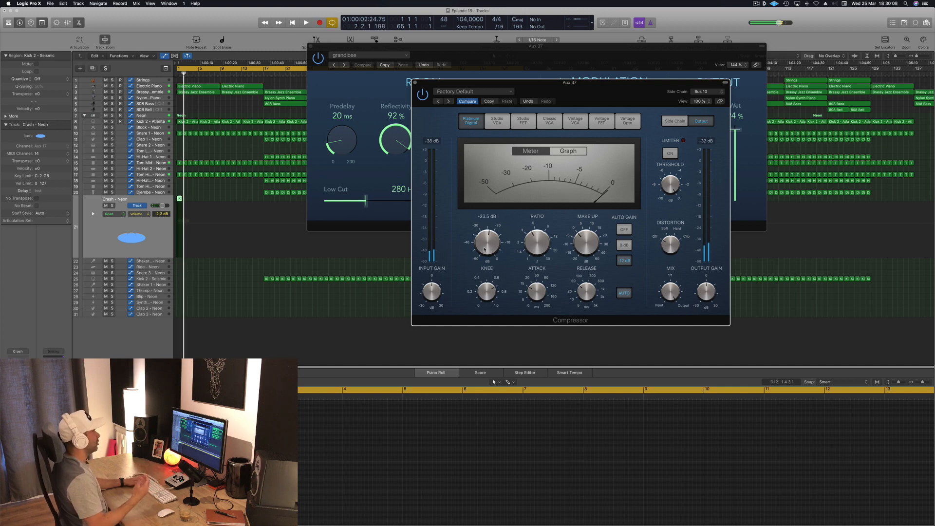
Close the Compressor, raise the SilverVerb's wet level during playback and close the reverb.
left_click_drag(576, 84, 543, 131)
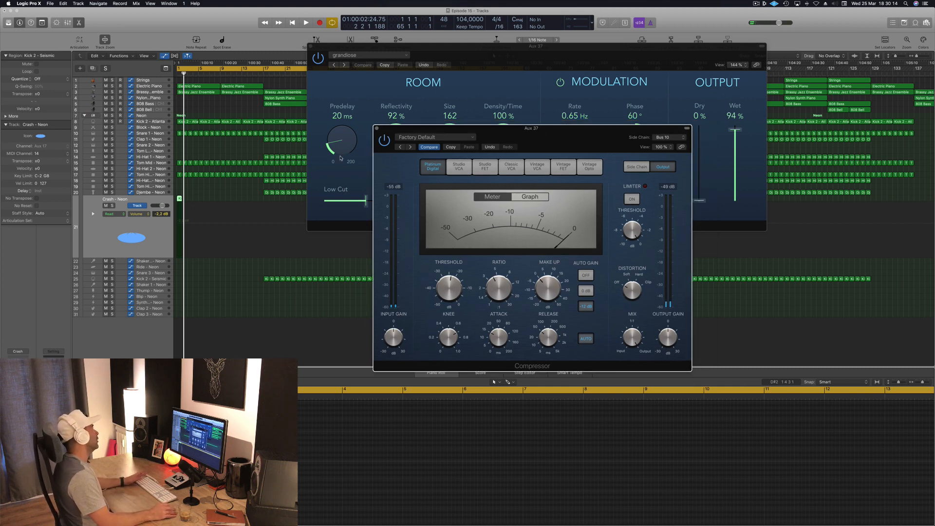
left_click_drag(390, 130, 381, 133)
left_click(369, 131)
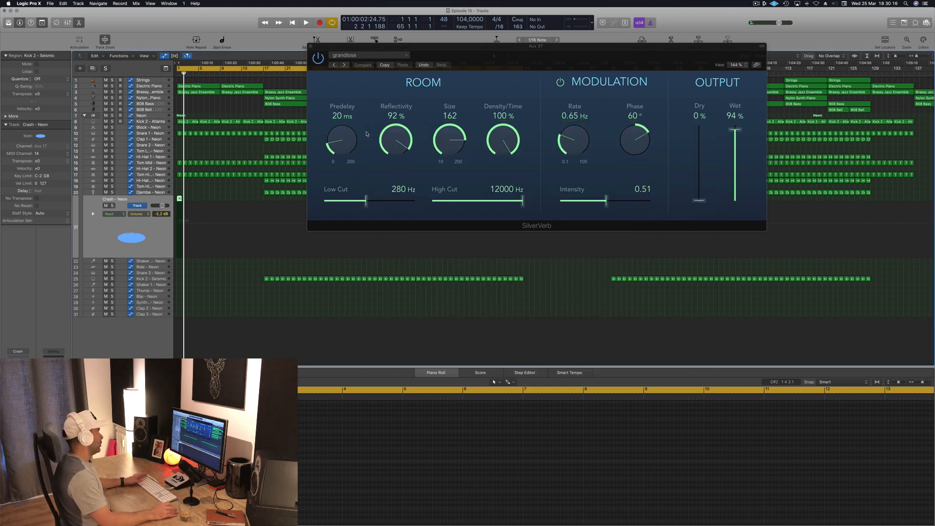
key("space")
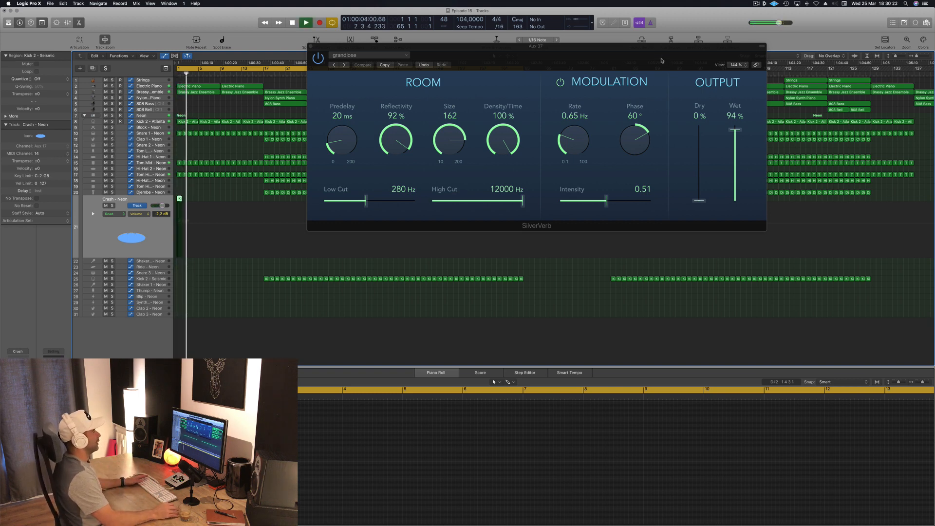
left_click_drag(662, 58, 649, 58)
left_click_drag(722, 130, 723, 119)
left_click(298, 47)
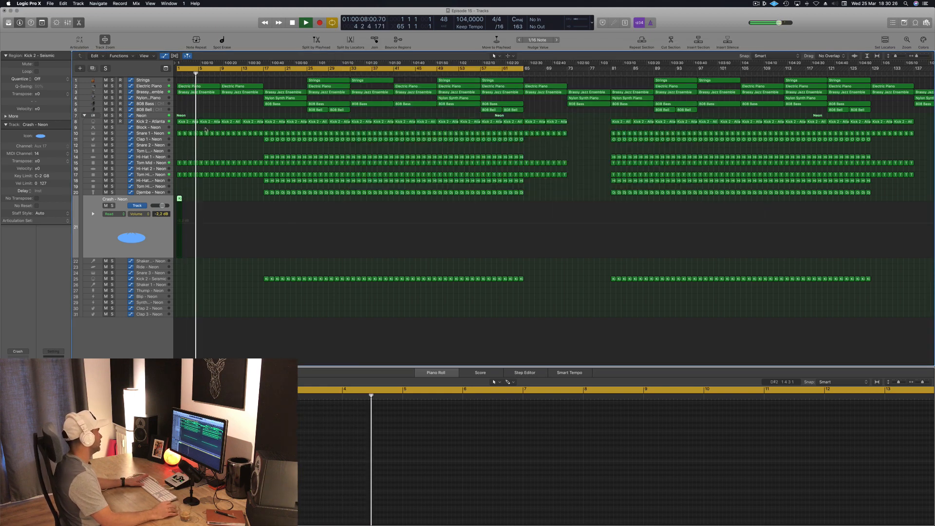
Copy the first Djembe region to bar 1 of the Shaker 2 - Neon track during playback and select that track.
key("Return")
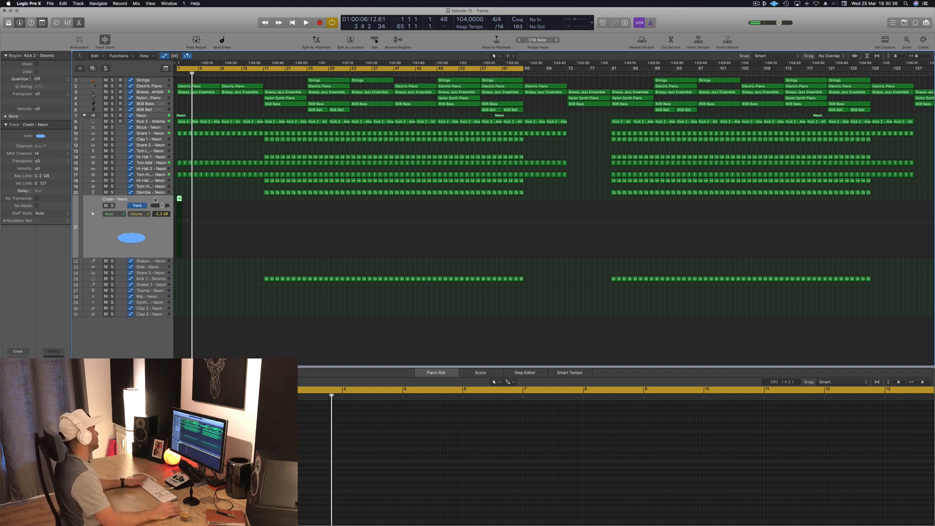
key("space")
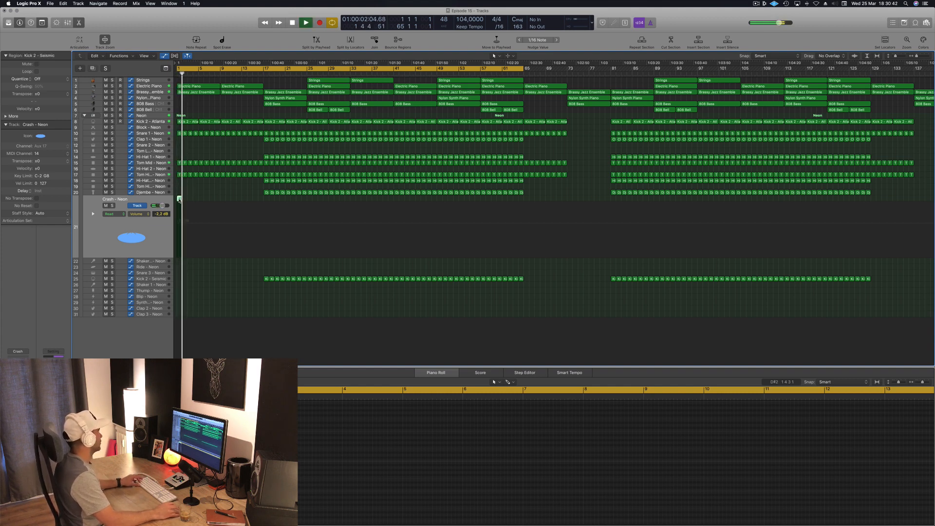
left_click_drag(266, 194, 179, 262)
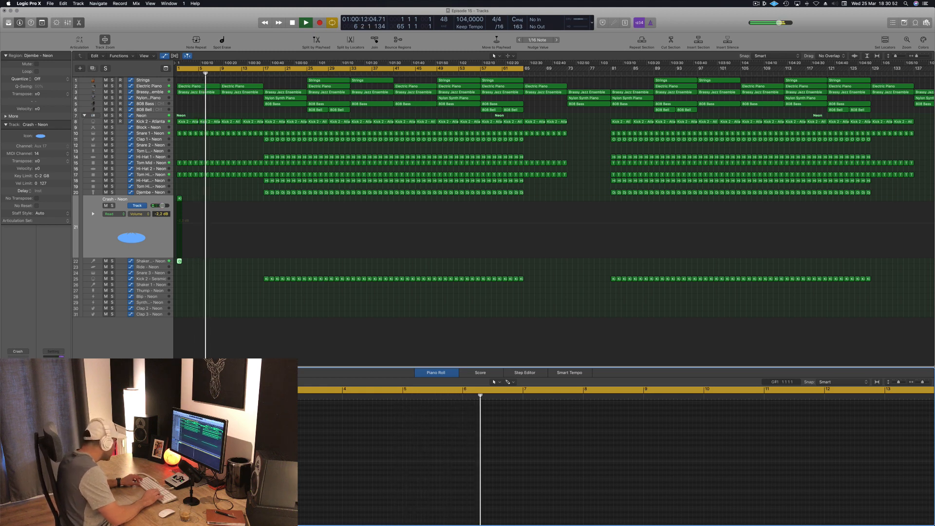
key("Return")
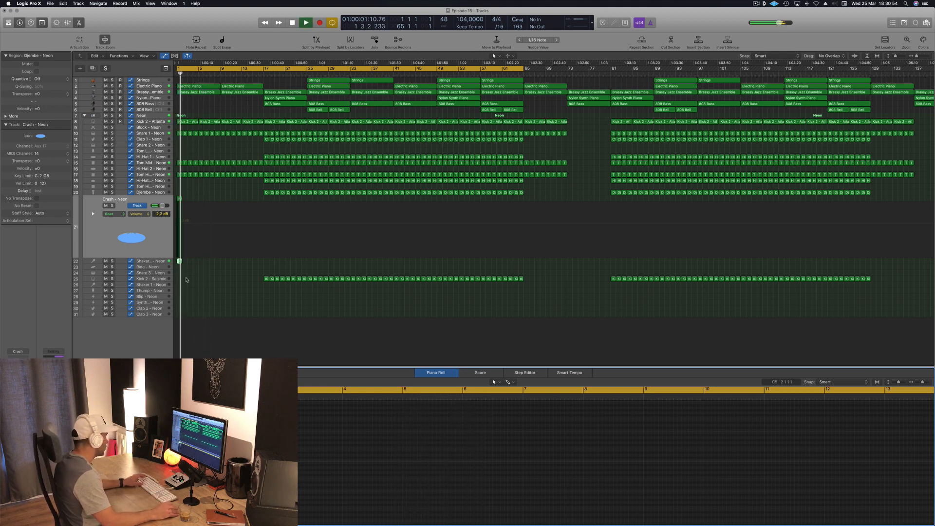
left_click_drag(179, 262, 180, 262)
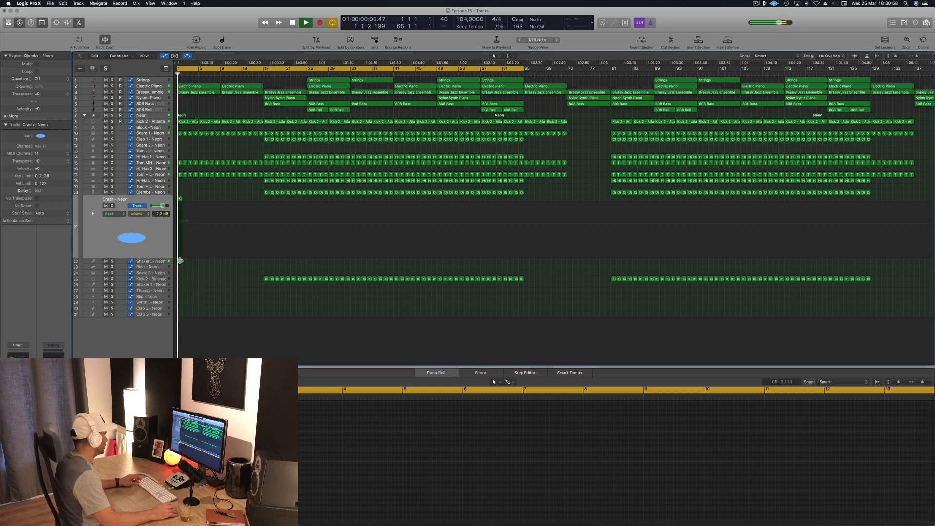
left_click(162, 261)
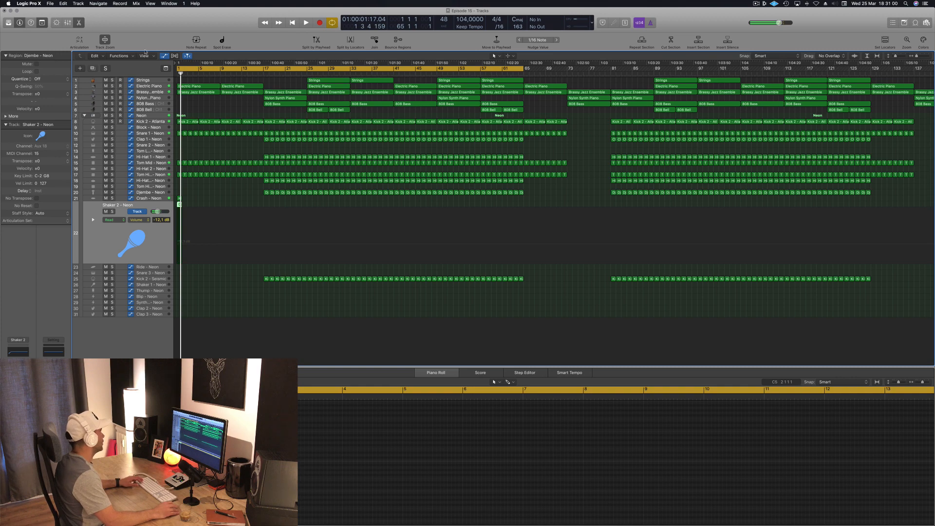
Repeat the Djembe region along the Shaker 2 - Neon track so that the copies fill bars 1 through 16.
left_click(187, 207, "ctrl+alt")
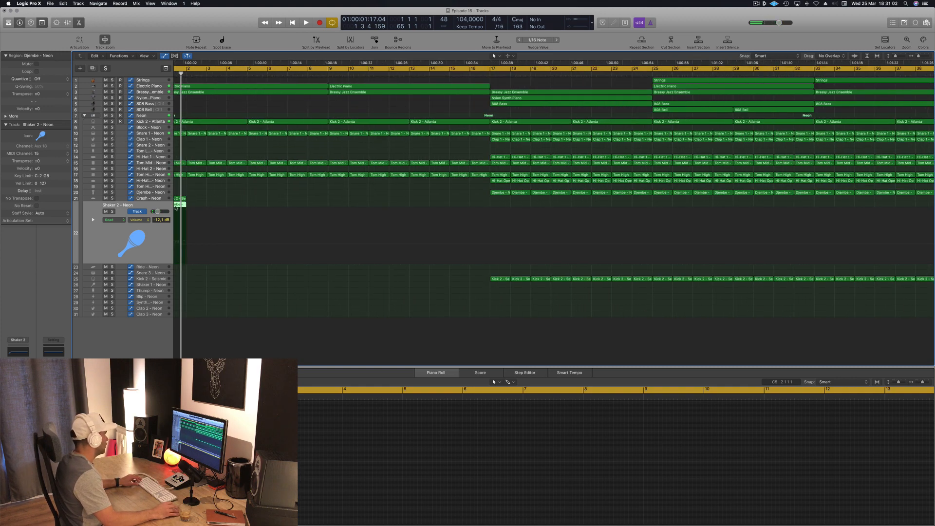
left_click_drag(187, 208, 208, 208)
key("super+Left")
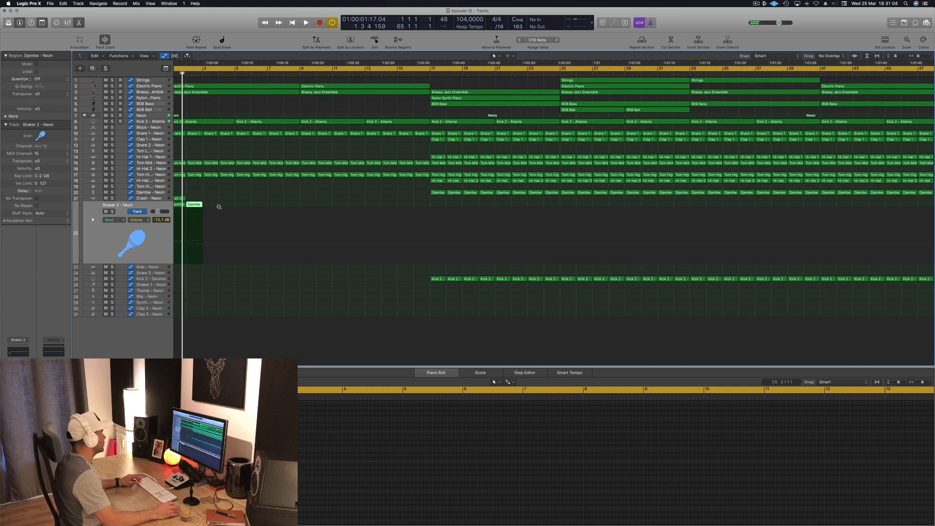
mouse_move(183, 206)
left_mouse_down()
mouse_move(257, 213)
mouse_move(240, 213)
mouse_move(244, 206)
left_mouse_up()
mouse_move(316, 206)
left_mouse_down()
mouse_move(182, 209)
mouse_move(301, 210)
left_mouse_up()
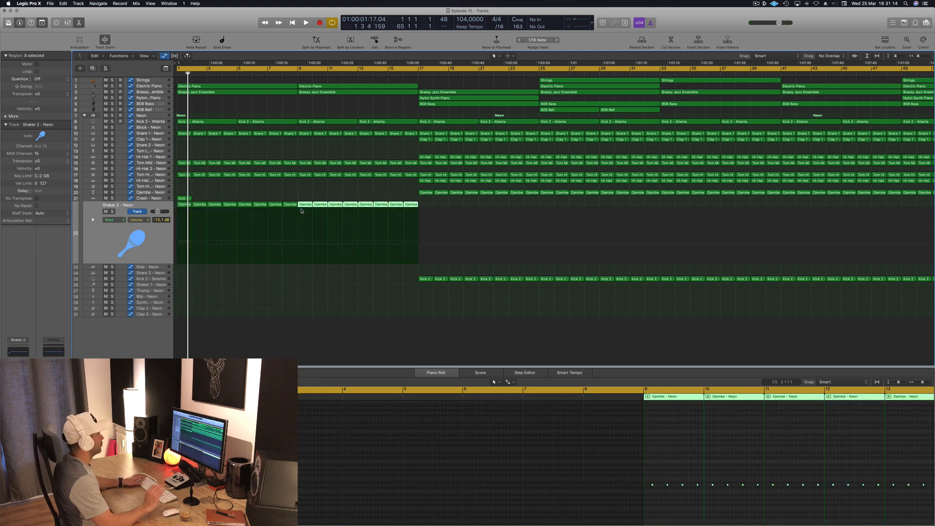
Set the Shaker 2 - Neon track's volume to -17.2 dB during playback and add a Stereo Delay with both output mix levels at 100 %.
key("space")
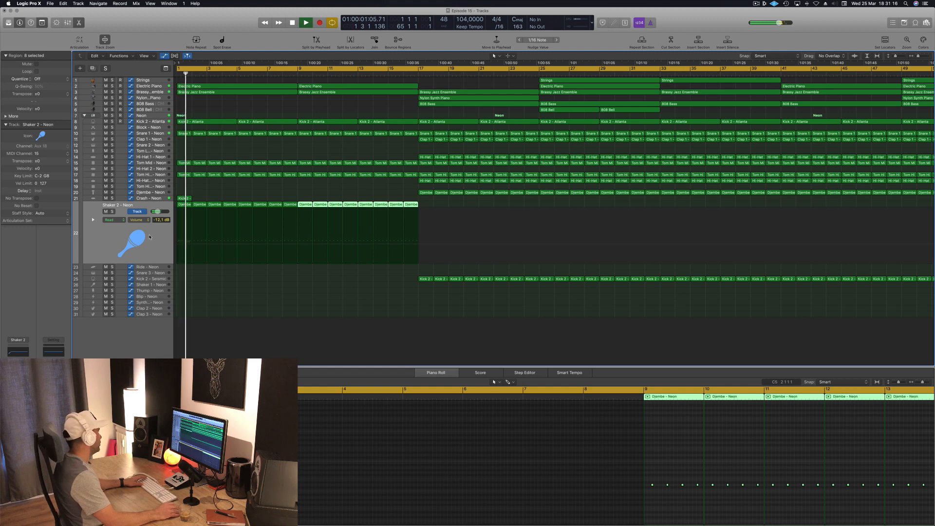
left_click(151, 235)
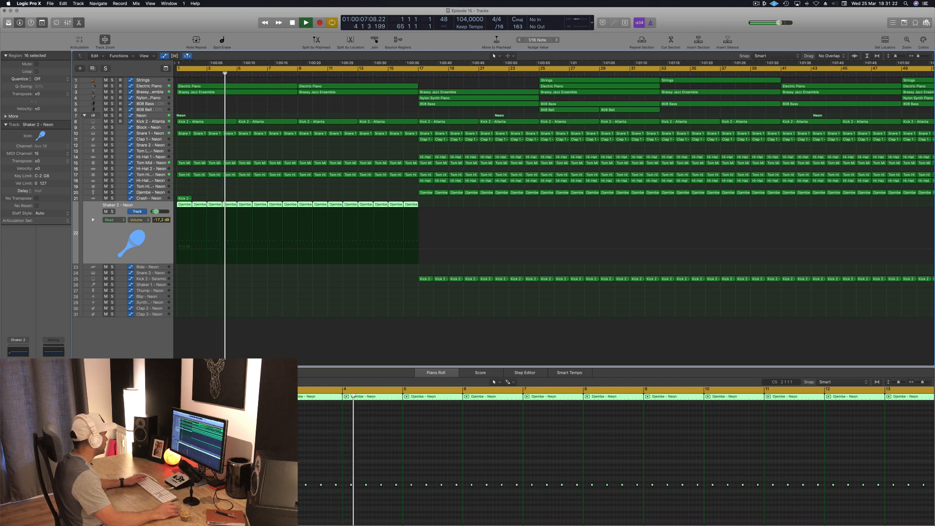
left_click(18, 383)
left_click_drag(191, 28, 320, 46)
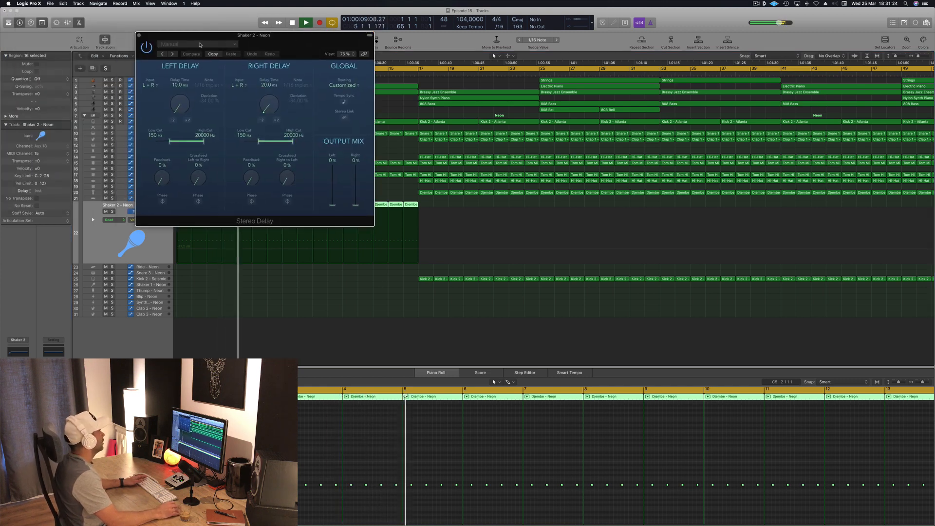
left_click_drag(331, 200, 357, 161)
left_click_drag(317, 53, 417, 63)
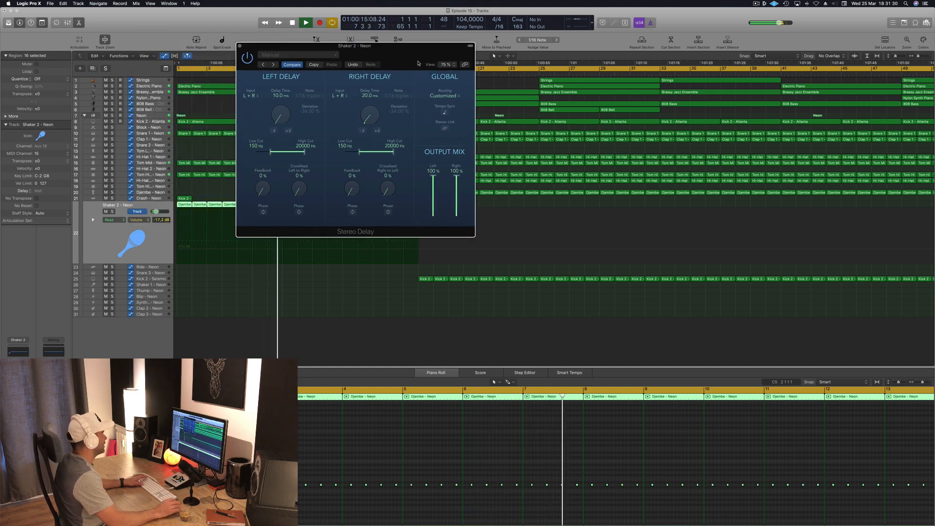
Set the Stereo Delay's left delay time to 5 ms and its right delay time to 15 ms during playback.
left_click(378, 130)
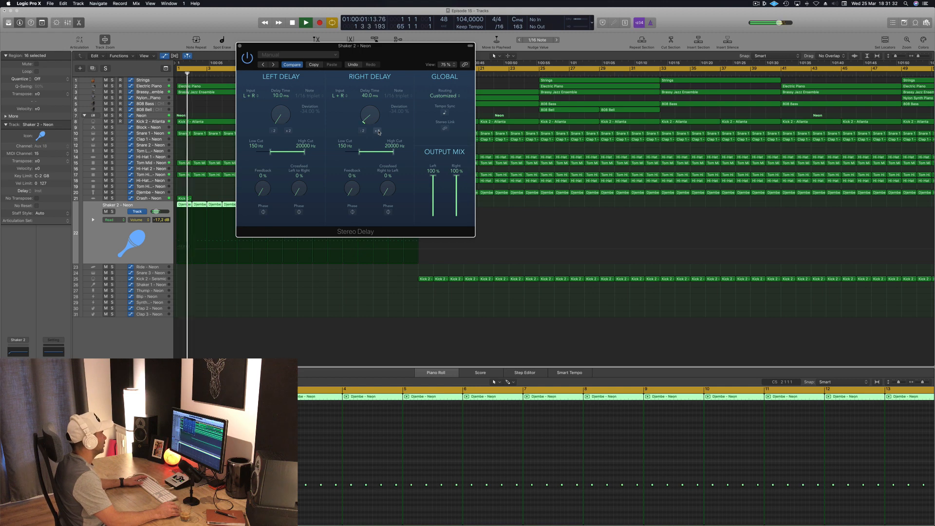
left_click(274, 131)
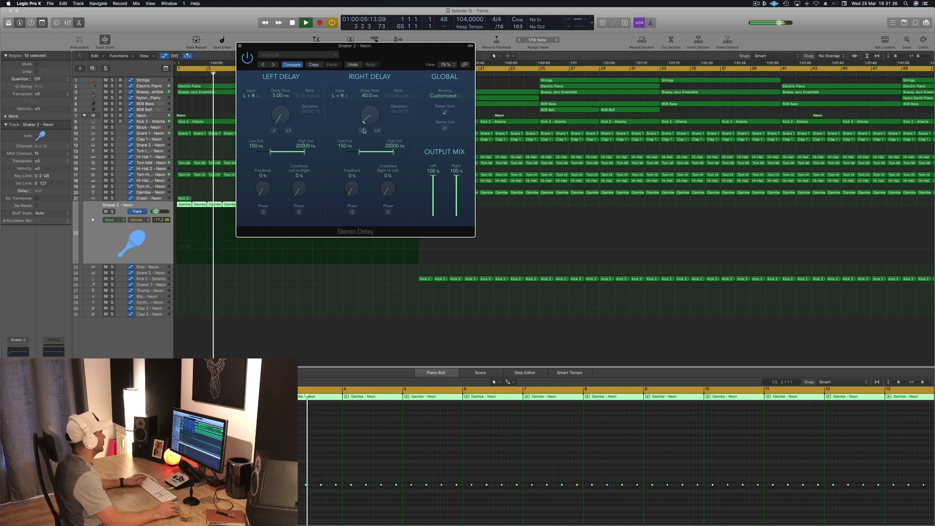
left_click(377, 130)
left_click_drag(375, 125, 374, 134)
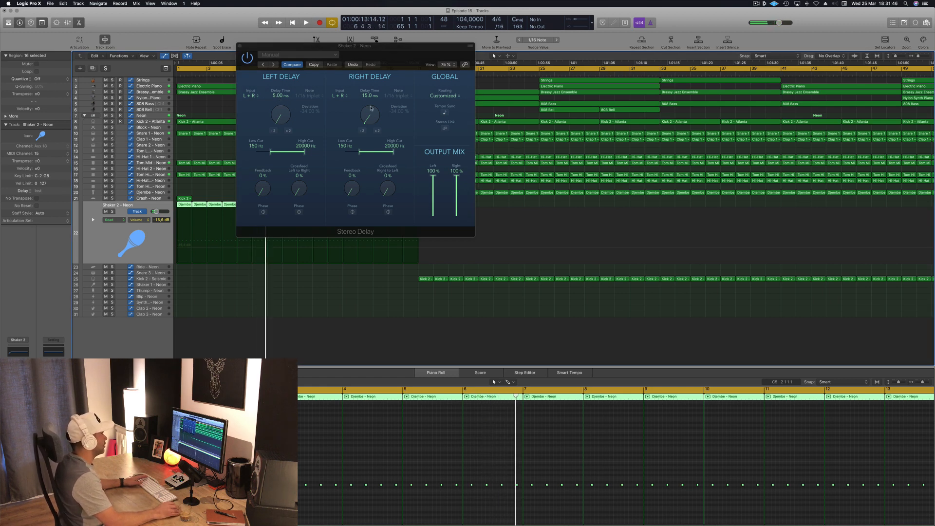
key("space")
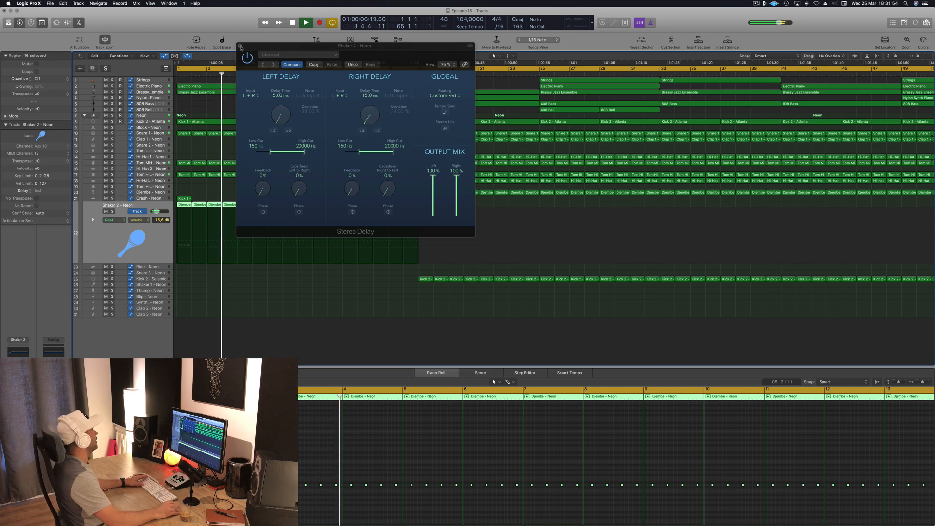
Close the Stereo Delay and replay the intro from bar 1 with the Shaker 2 - Neon track's volume at -20.5 dB.
left_click(241, 48)
key("Return")
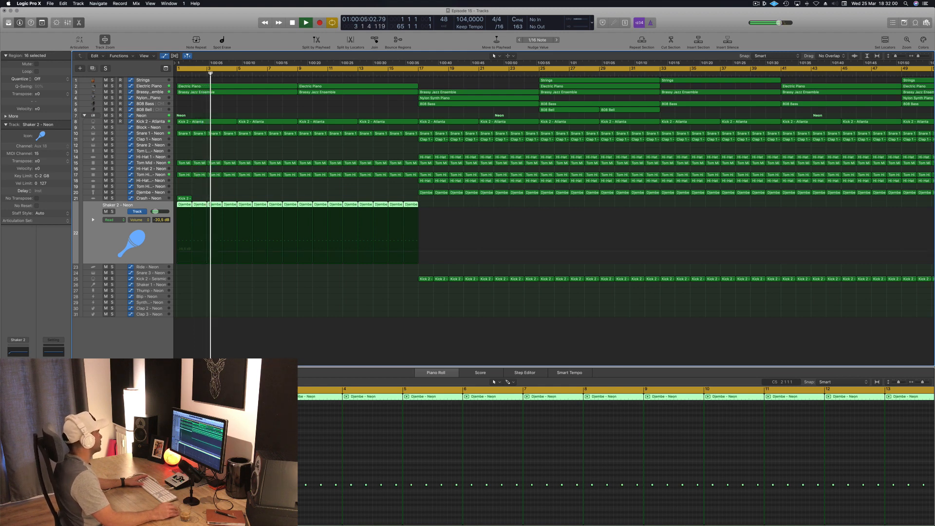
key("Return")
key("space")
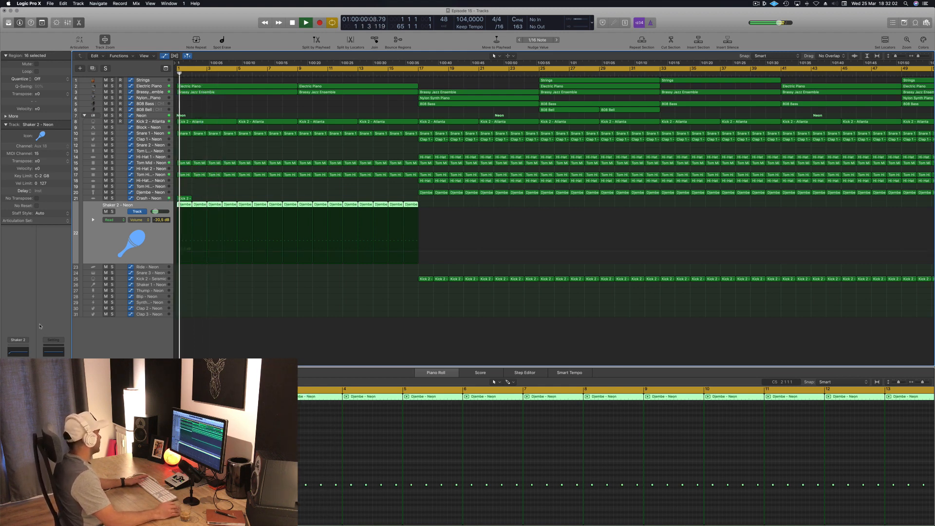
key("space")
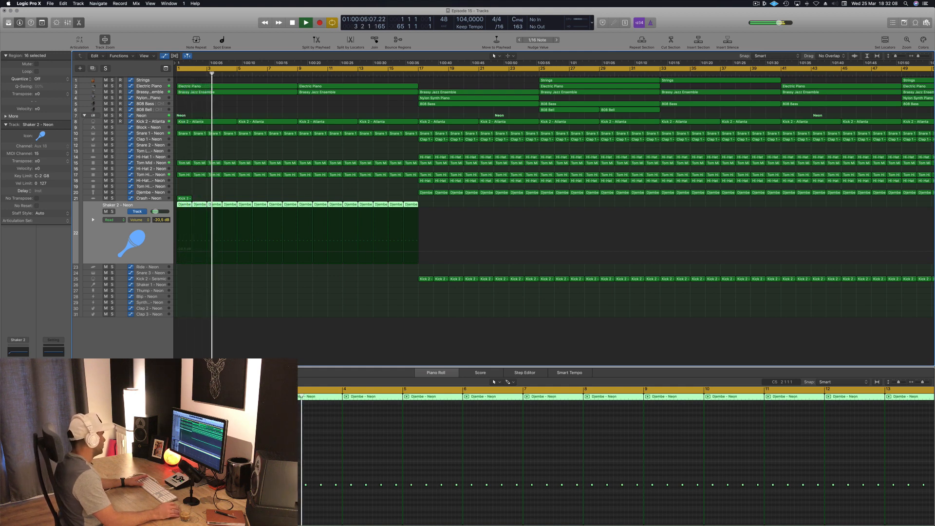
Add an Echo to the Shaker 2 - Neon track and set its dry level to 100 %, wet level to 35 % and color to 0.
left_click(18, 383)
left_click_drag(84, 20, 360, 104)
mouse_move(306, 149)
left_mouse_down()
mouse_move(313, 129)
mouse_move(307, 164)
left_mouse_up()
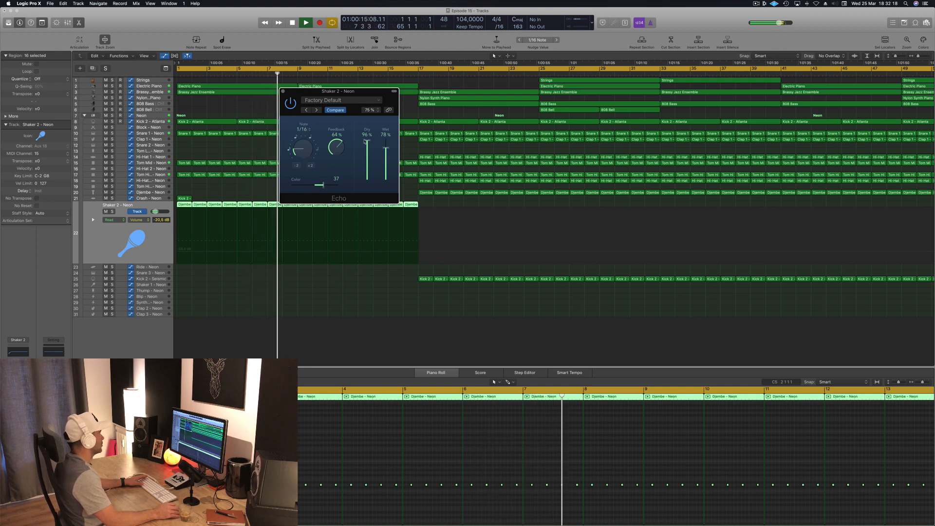
left_click_drag(385, 148, 315, 184)
key("space")
key("space")
left_click_drag(386, 161, 386, 166)
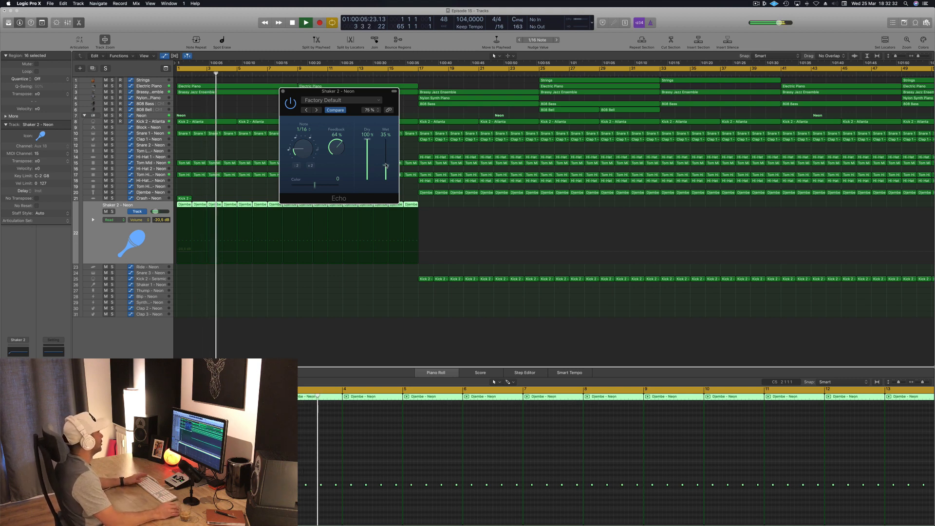
Set the Shaker 2 - Neon track's volume to -25.0 dB and the Echo's wet level to 34 % during playback, and close the Echo.
left_click(217, 259)
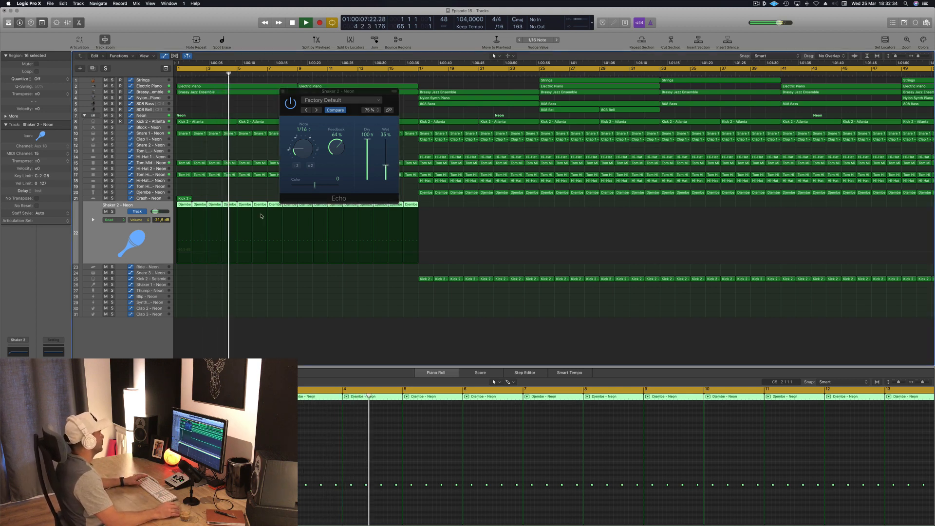
key("space")
key("space")
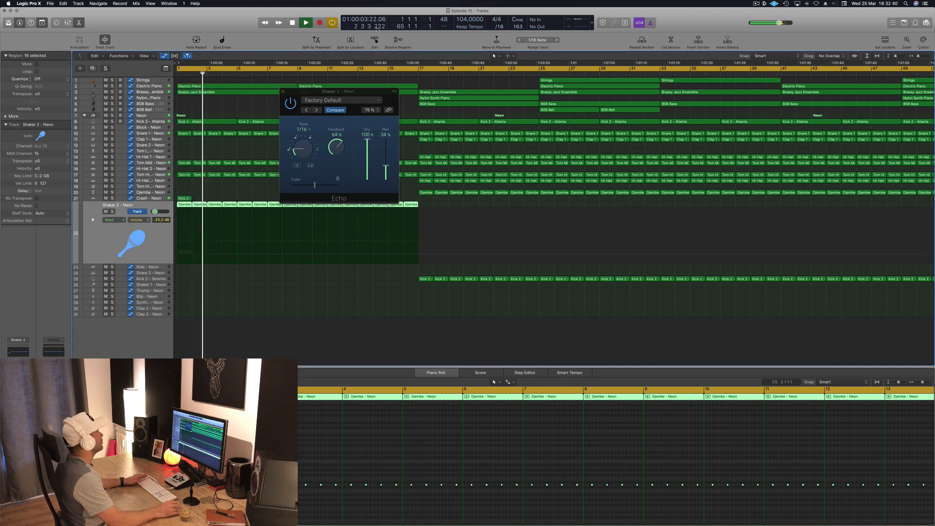
left_click(283, 91)
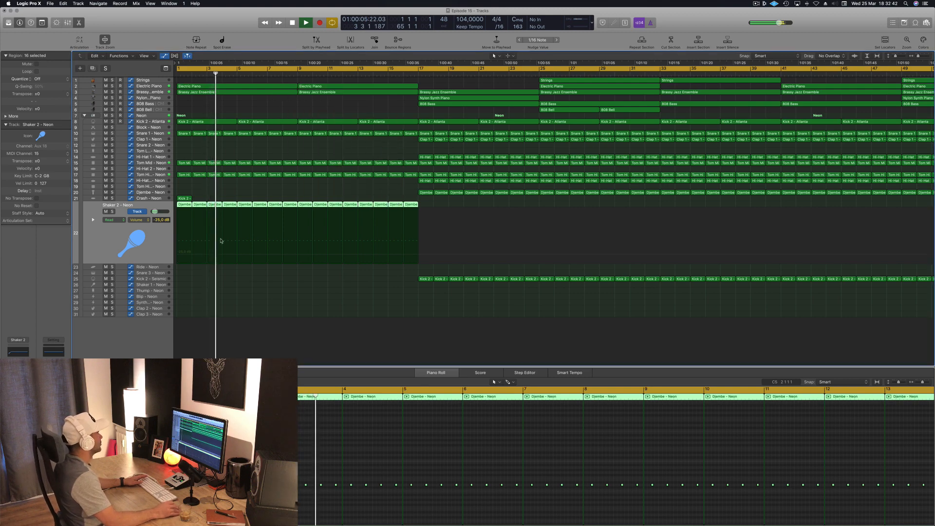
Stop playback and copy the Djembe region at bar 17 to bar 5 of the Blip - Neon track.
key("super+Left")
key("super+Left")
key("super+Left")
key("super+Left")
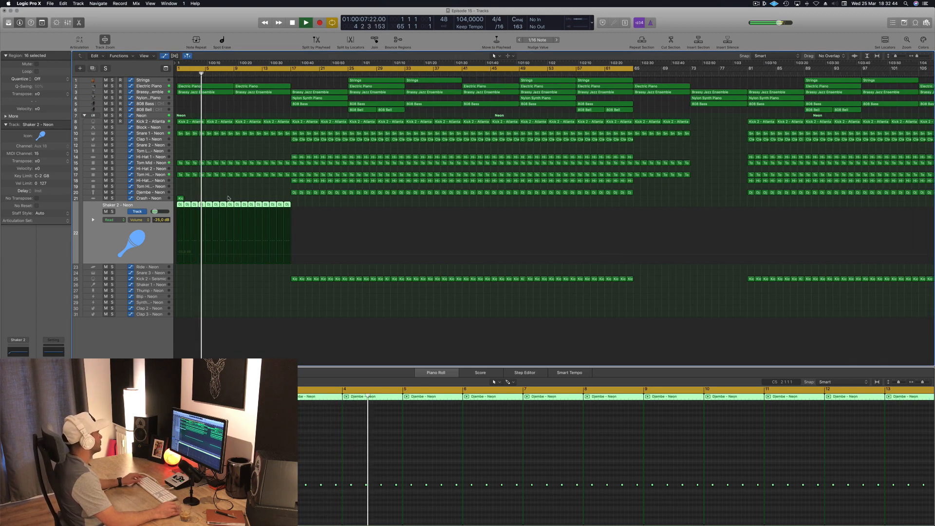
key("super+Right")
key("super+Right")
key("space")
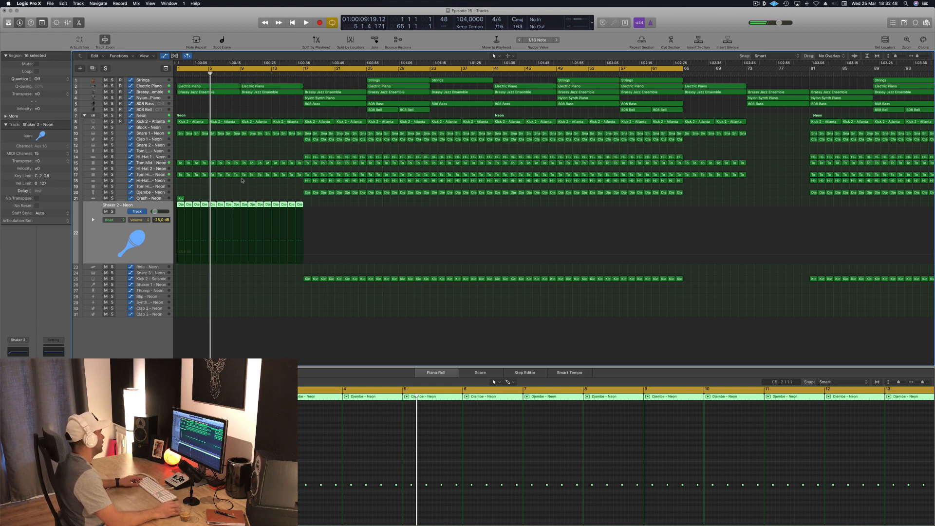
left_click_drag(307, 193, 212, 296)
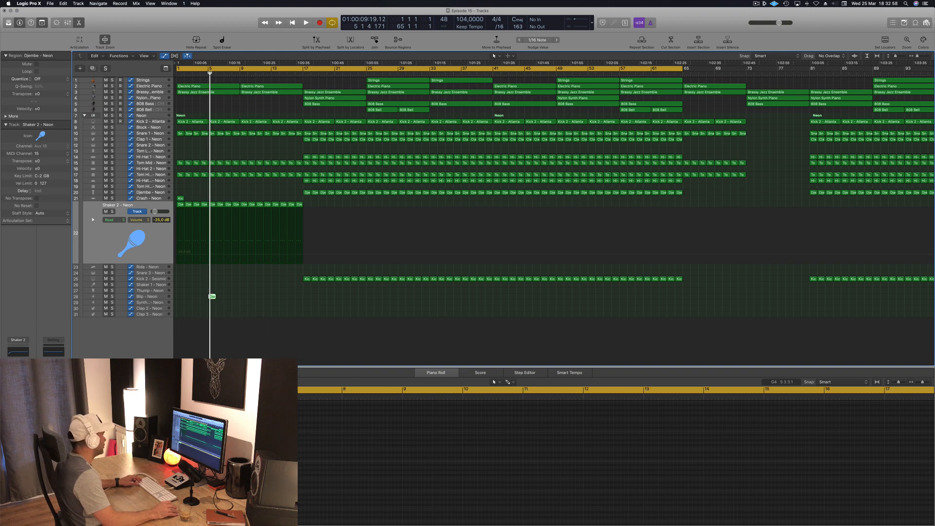
Reduce the copied region at bar 5 to a single blip note and play it with the Blip - Neon track selected.
left_click(216, 460)
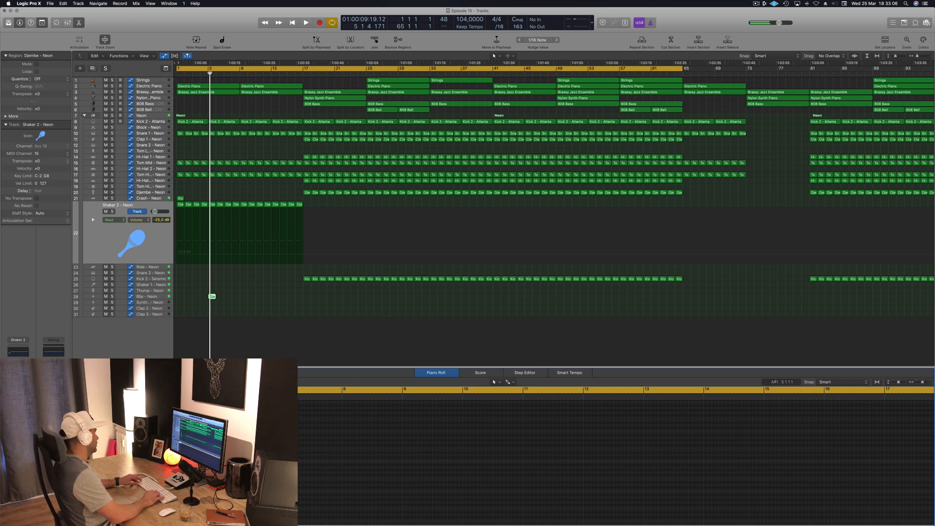
key("space")
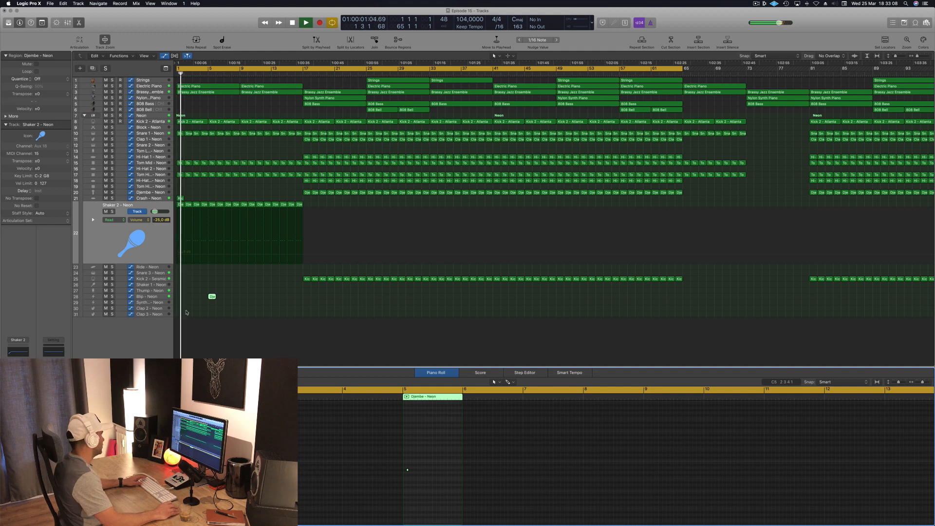
left_click(158, 298)
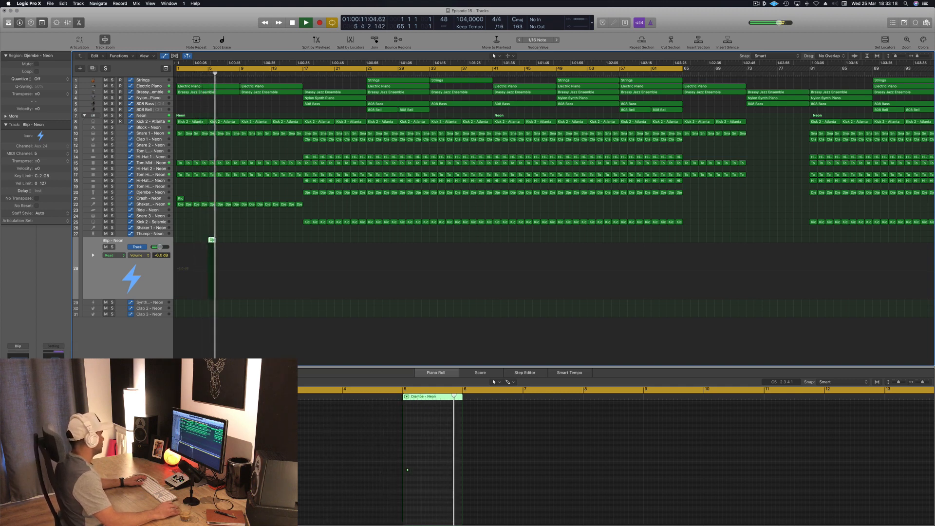
key("space")
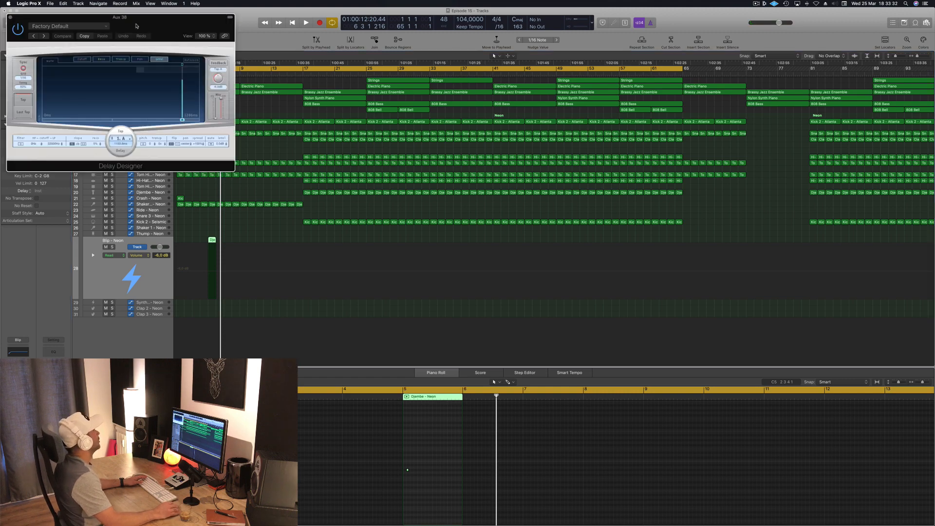
Load the 1/16 Simple Pan preset in the Aux 38 Delay Designer and start playback.
left_click_drag(138, 24, 451, 96)
left_click(378, 99)
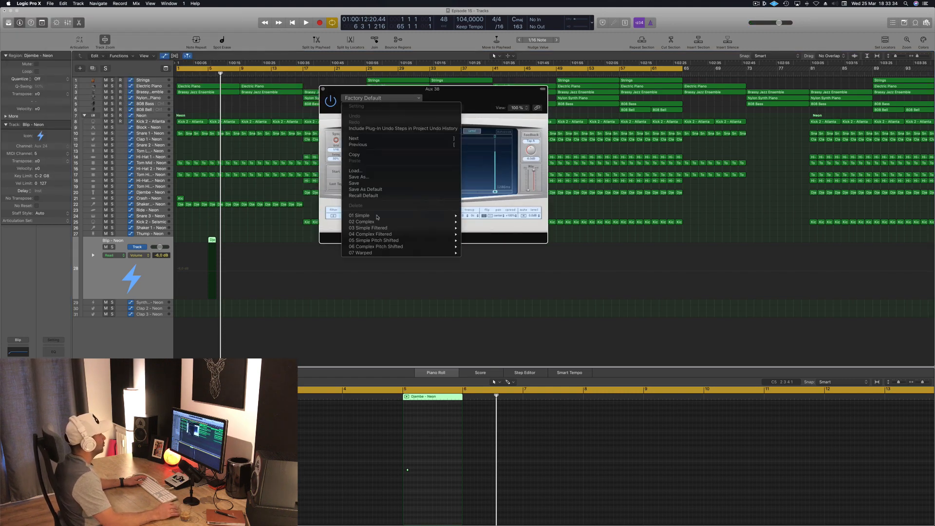
mouse_move(398, 226)
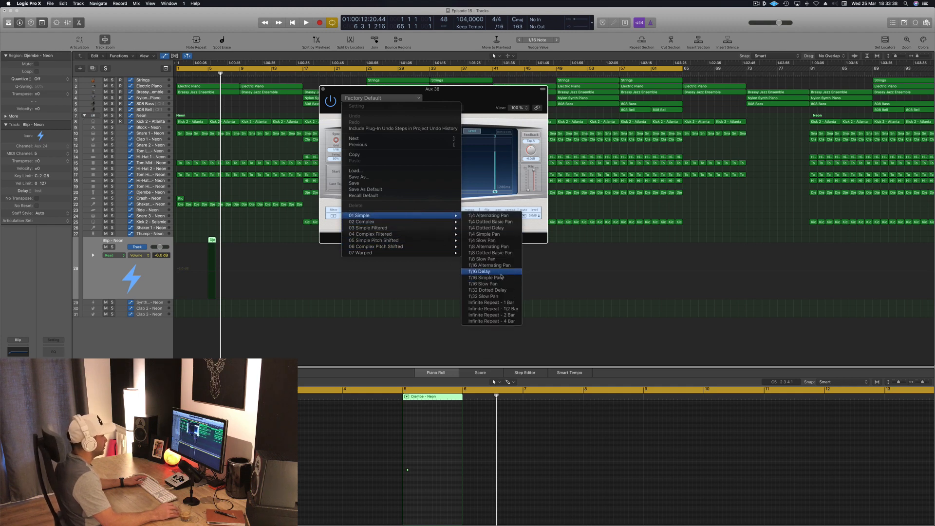
left_click(500, 278)
key("space")
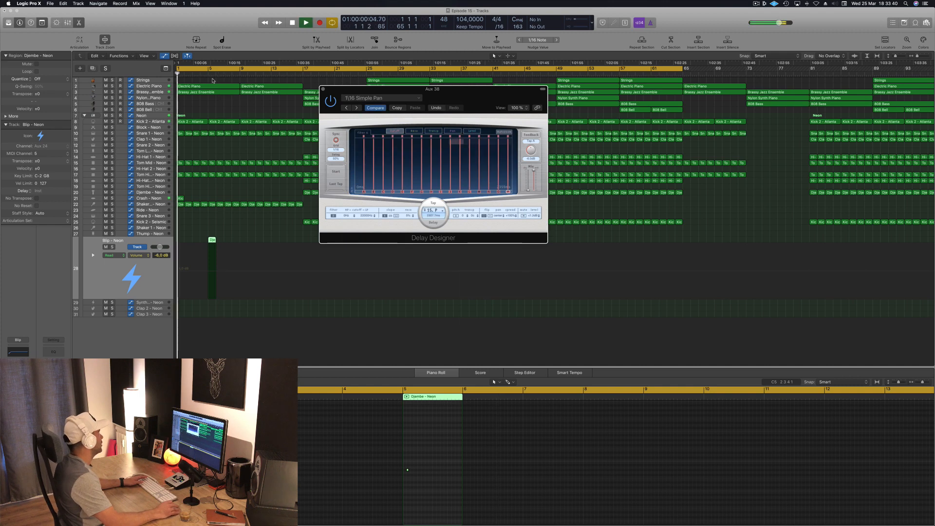
Adjust the Delay Designer's mix during playback, replaying the blip from just before bar 5.
left_click(207, 75)
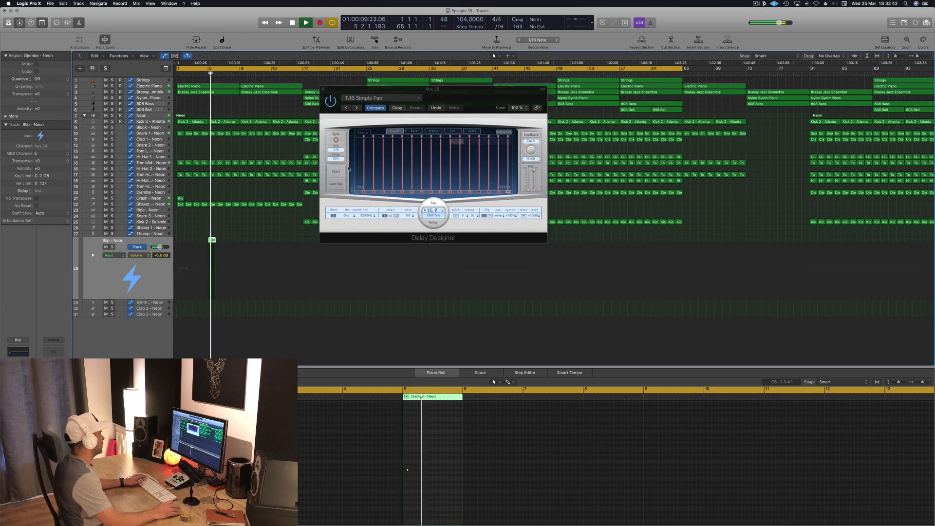
left_click(511, 169)
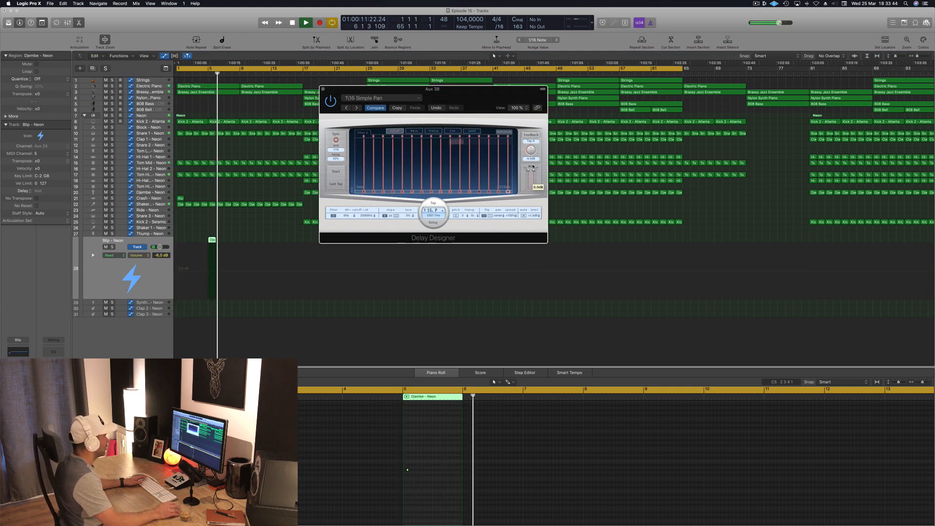
left_click(206, 75)
key("space")
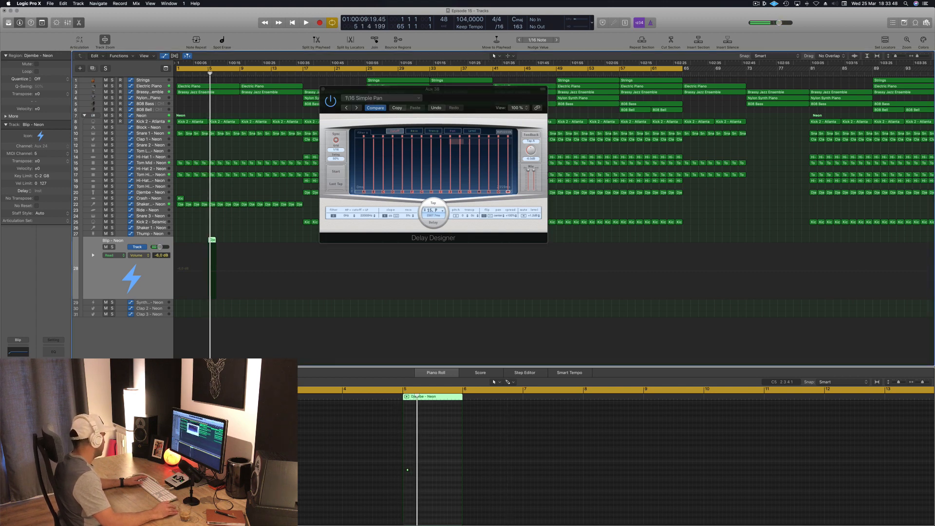
key("space")
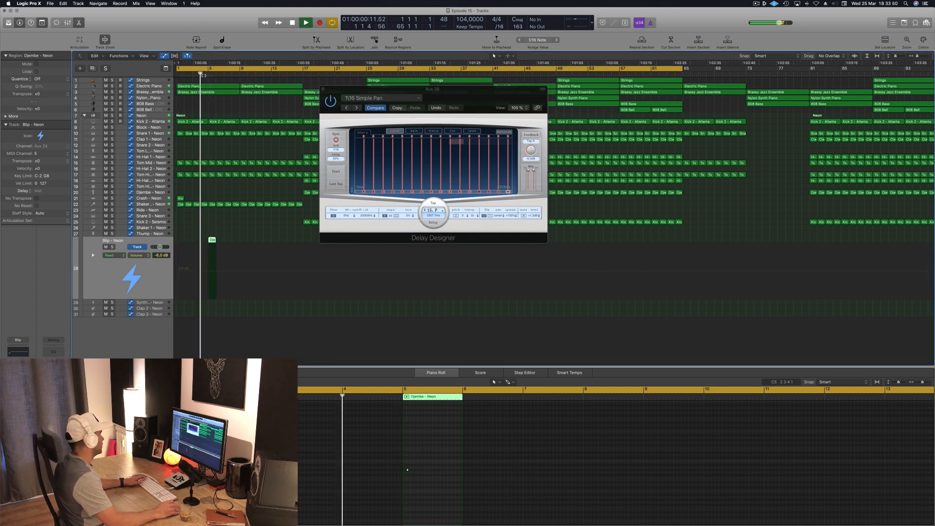
left_click_drag(459, 91, 560, 148)
left_click(204, 74)
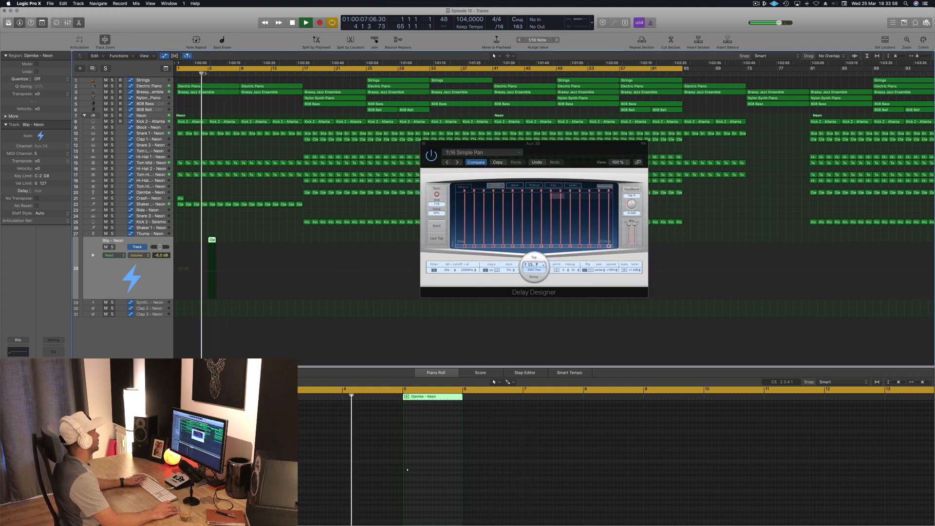
left_click_drag(557, 152, 368, 135)
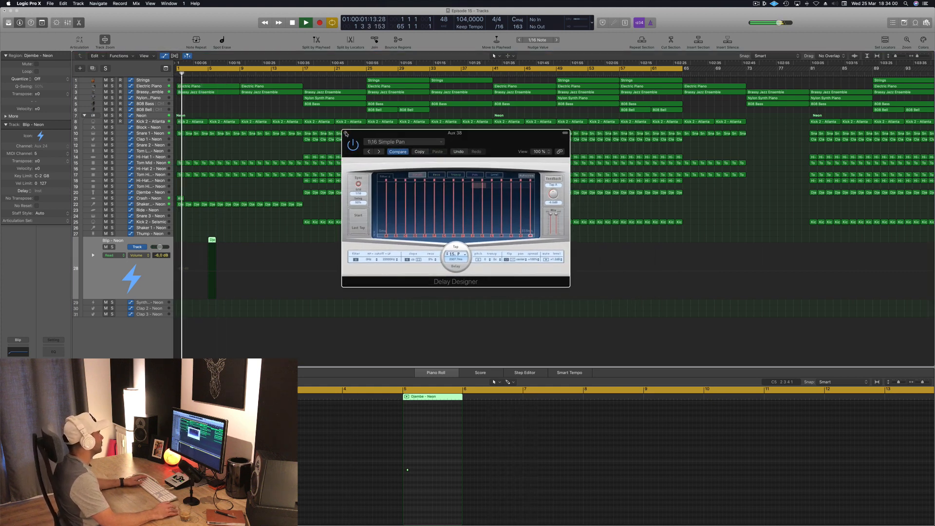
Close the Delay Designer and copy the Blip - Neon region from bar 5 to bar 13.
left_click(346, 134)
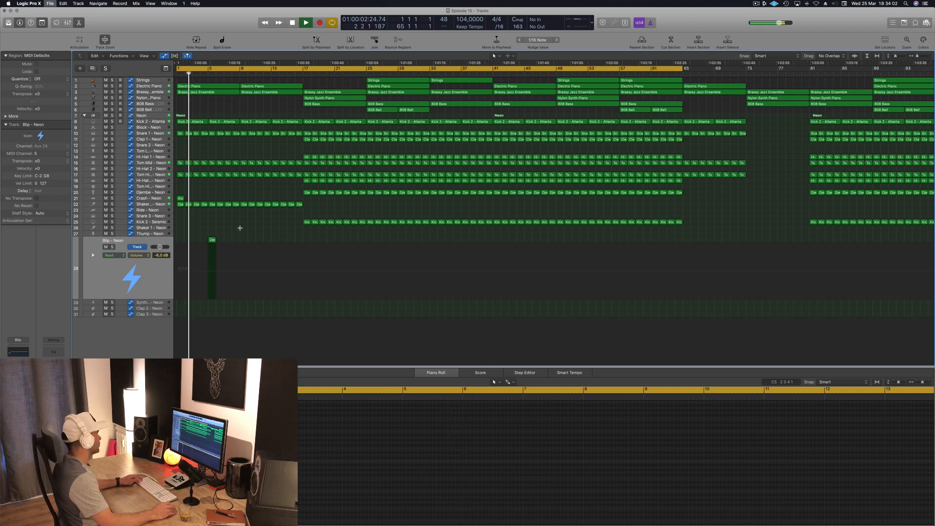
key("super+Left")
key("super+Left")
key("super+Left")
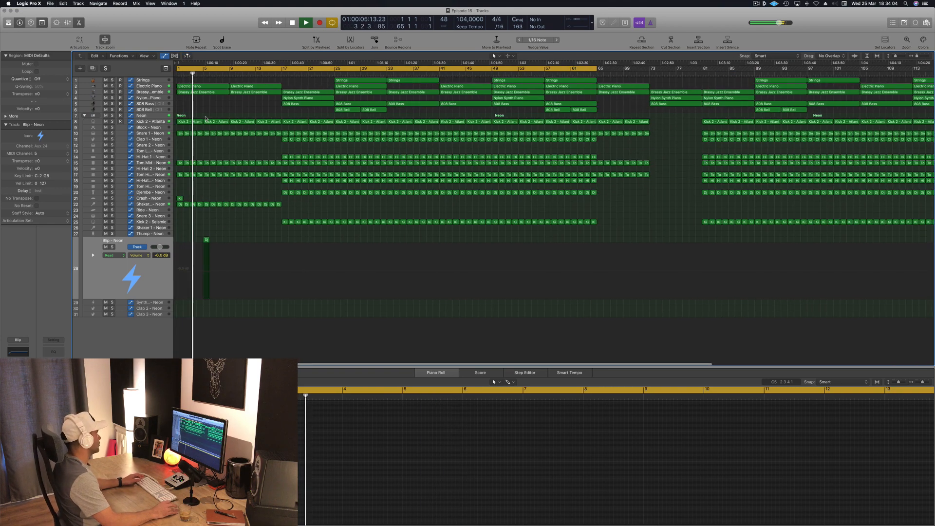
key("super+Left")
key("super+Left")
key("super+Left")
key("super+Left")
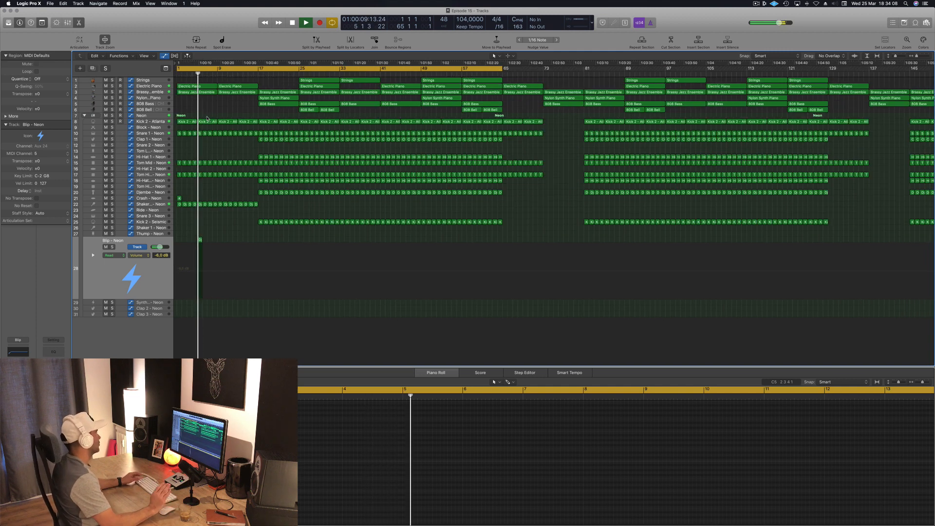
left_click(94, 288)
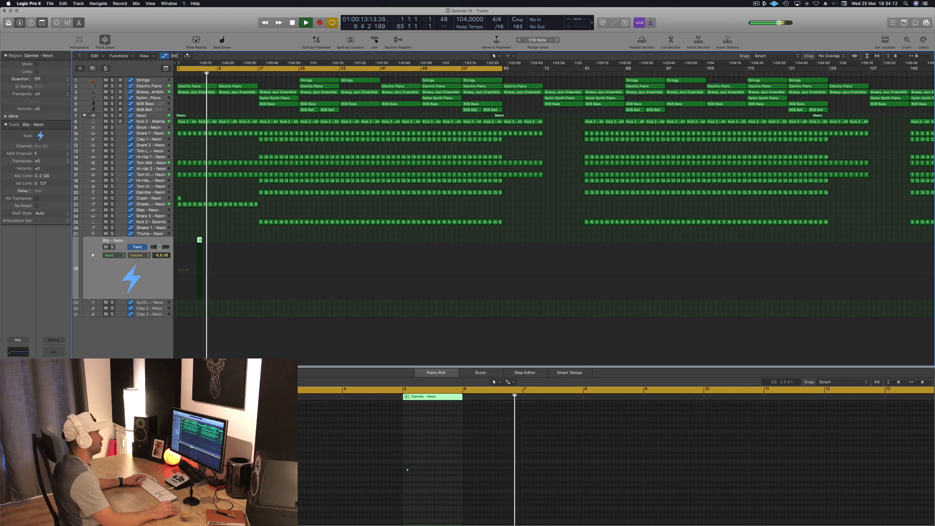
key("super+Right")
key("super+Right")
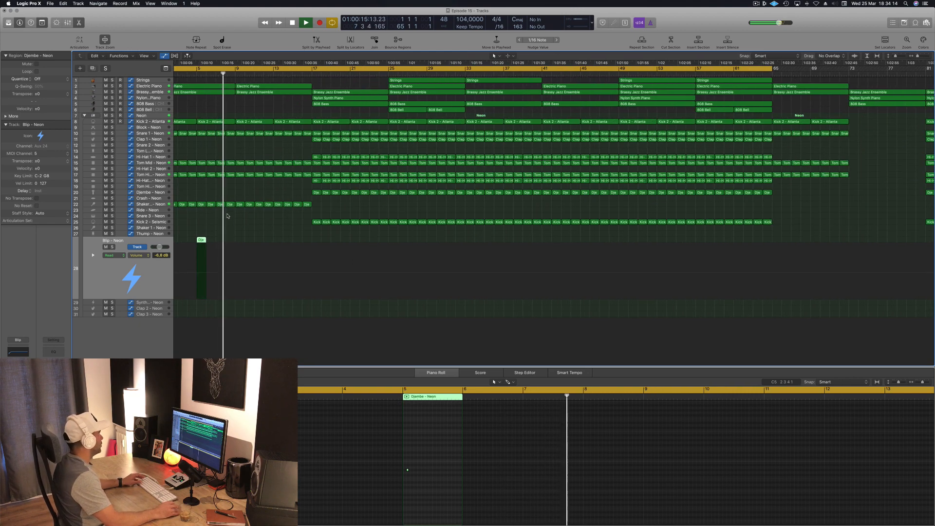
left_click(225, 234)
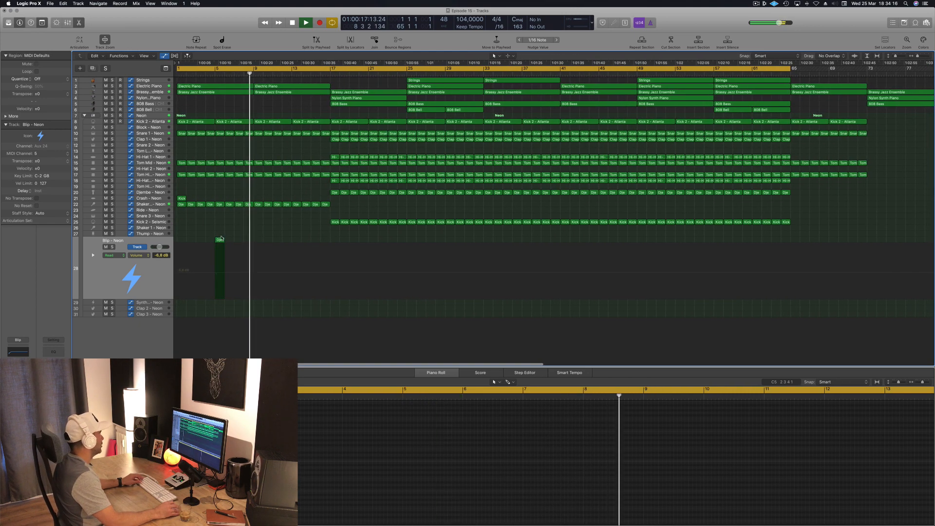
left_click_drag(220, 243, 296, 242)
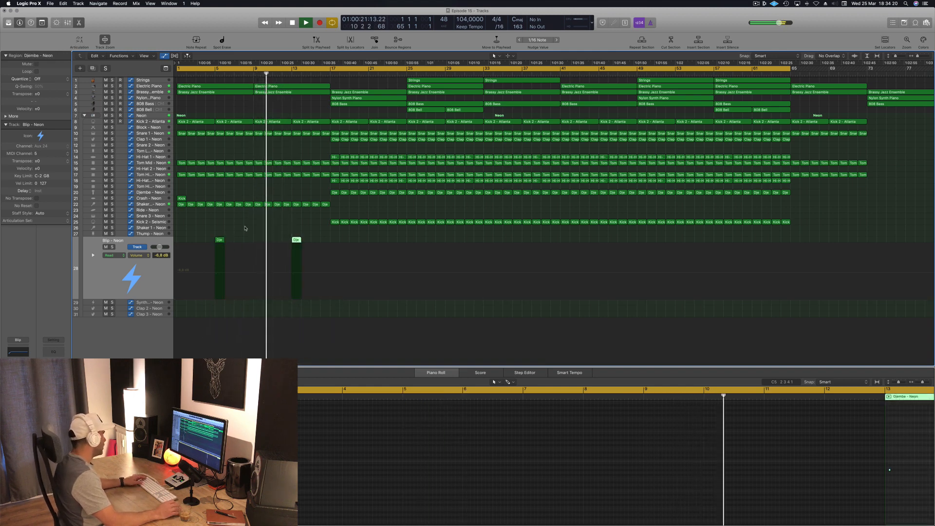
Copy the bar 5 blip region to bar 9 of the Thump - Neon track, move its note to the bar's start, and play from the beginning.
left_click(220, 239)
left_click_drag(220, 241, 259, 236)
left_click_drag(612, 448, 679, 524)
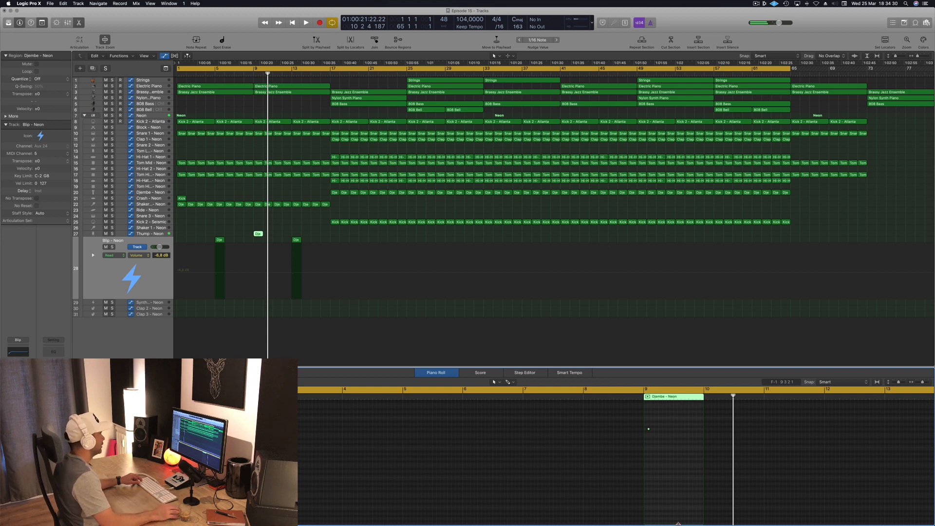
key("Return")
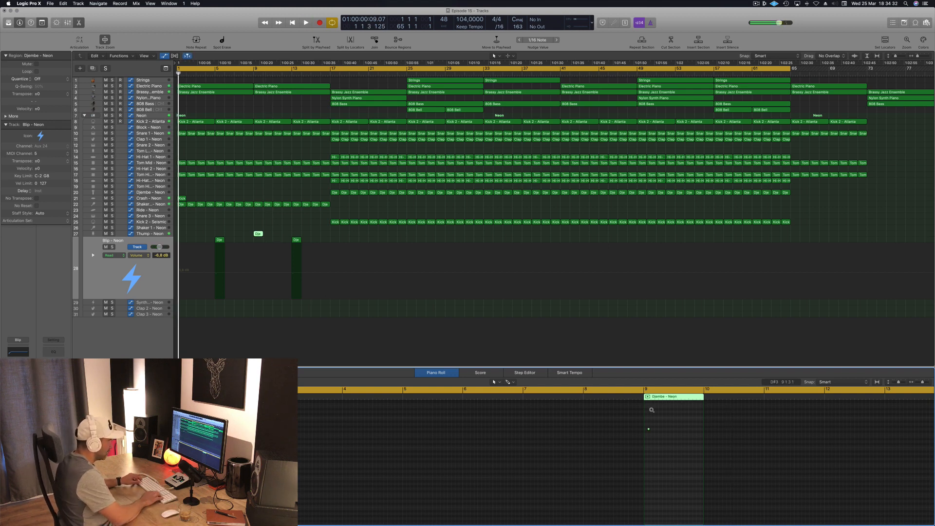
key("space")
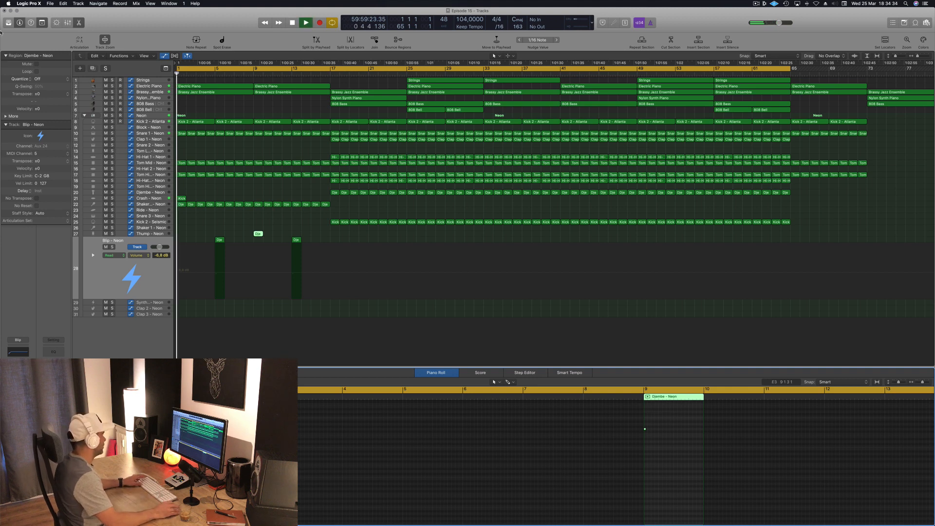
Listen to the blip and thump hits around bars 5 and 9, and stop with the Thump - Neon region selected.
left_click(220, 245)
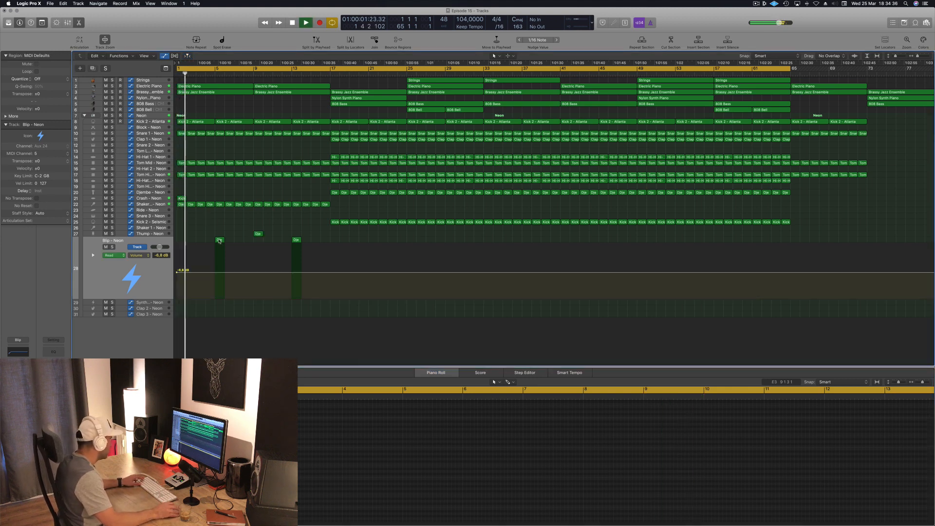
left_click(219, 240)
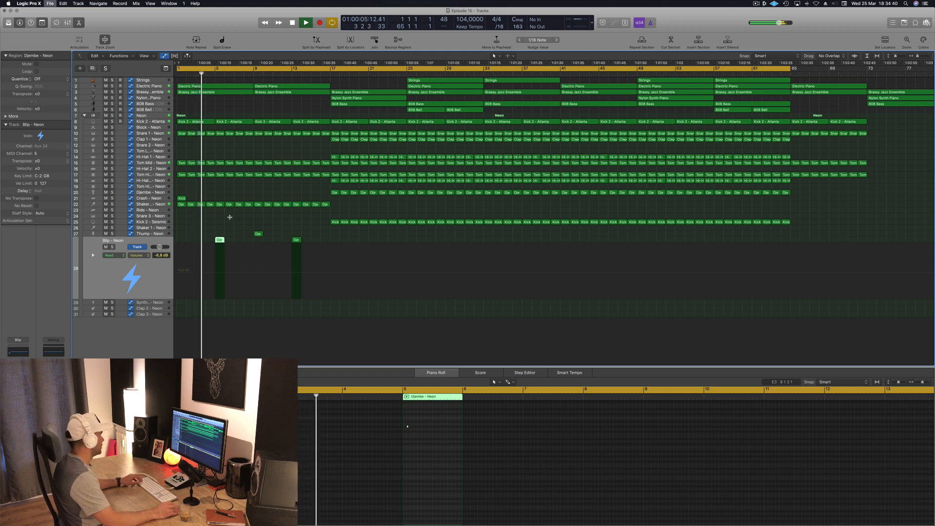
left_click(254, 72)
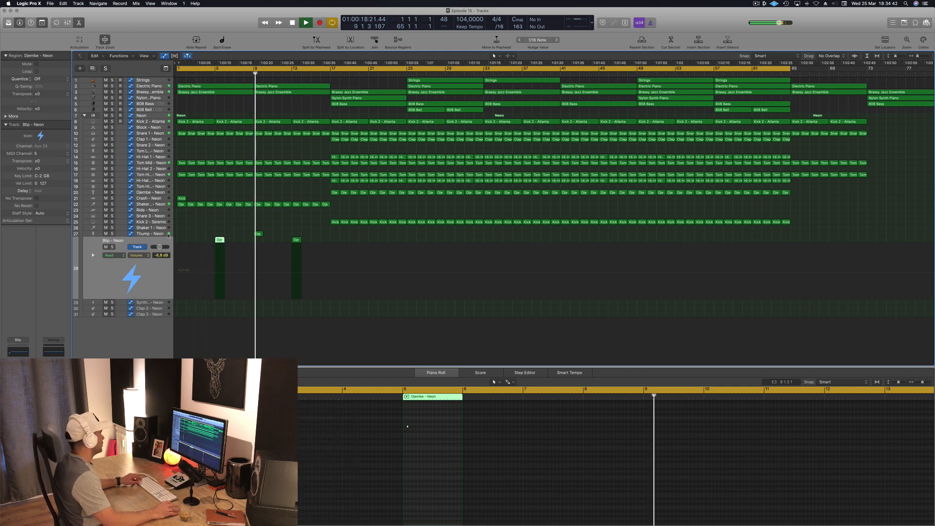
left_click(259, 234)
key("space")
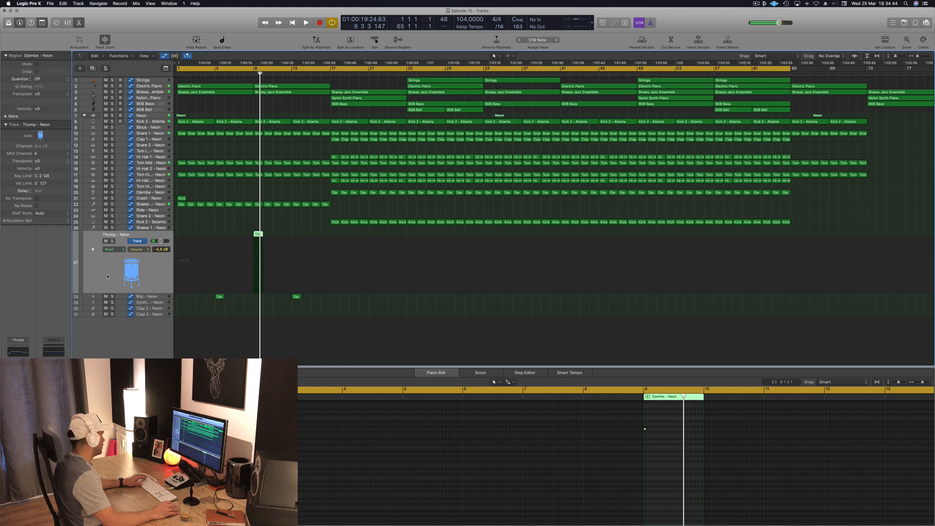
Audition the library's cowbell sounds on the Thump - Neon track and load Cowbell - Atlanta.
left_click(8, 23)
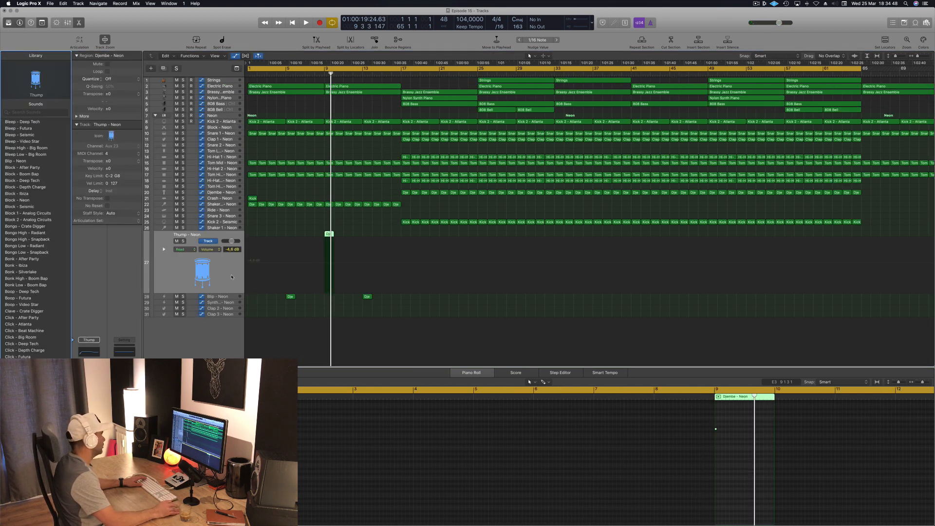
scroll(42, 265, "down", 4)
scroll(40, 303, "down", 2)
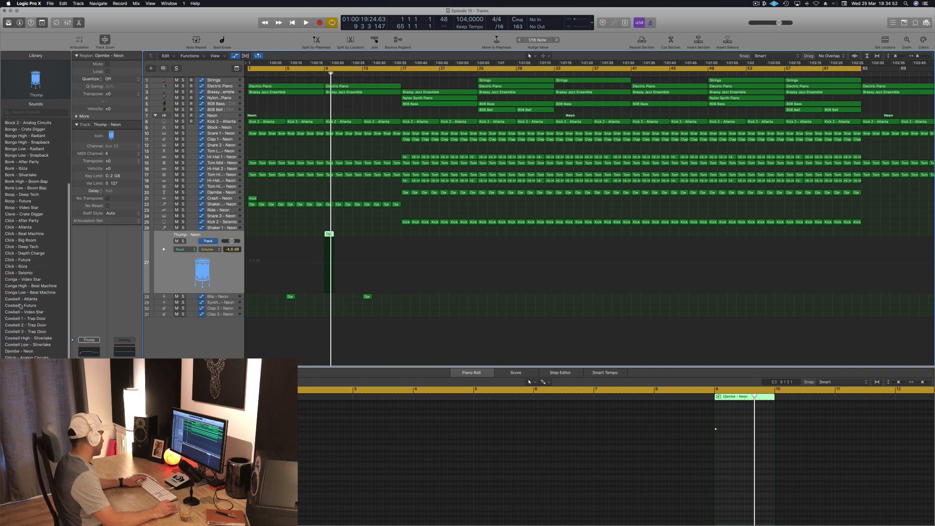
left_click(24, 305)
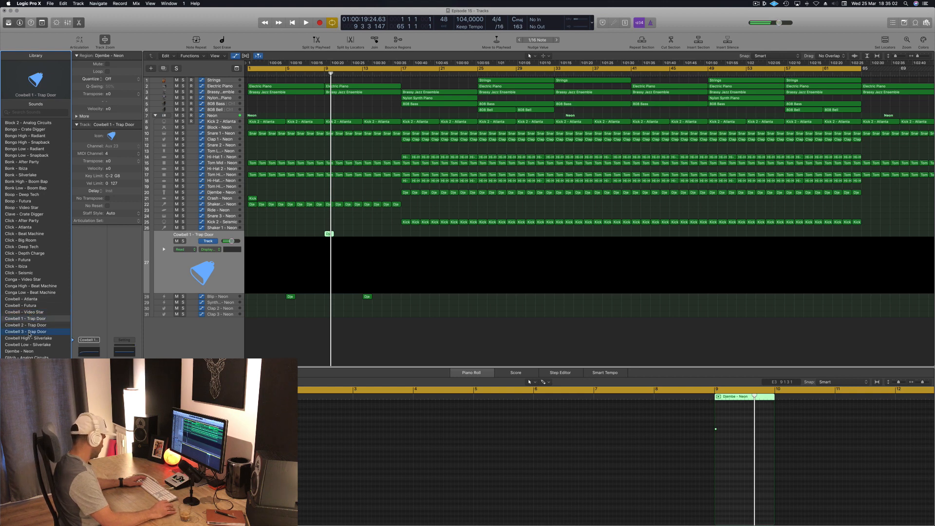
left_click(27, 299)
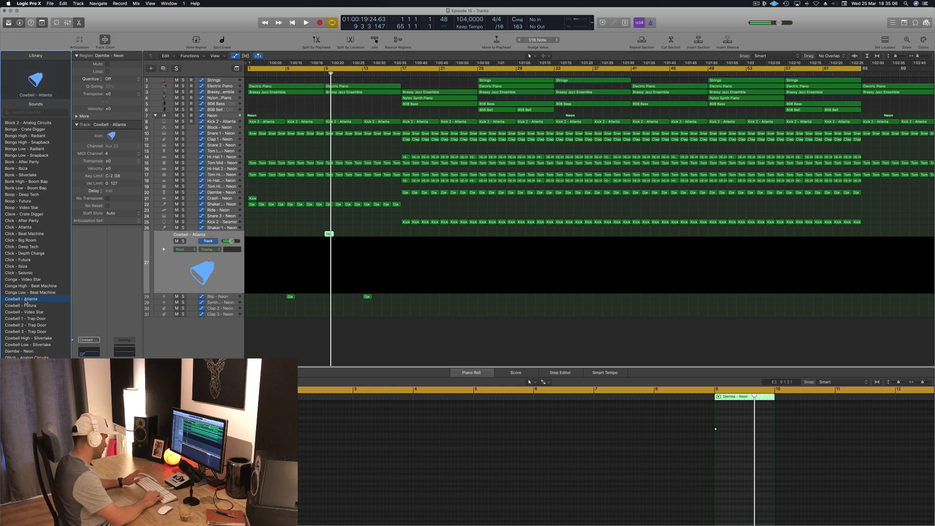
key("Down")
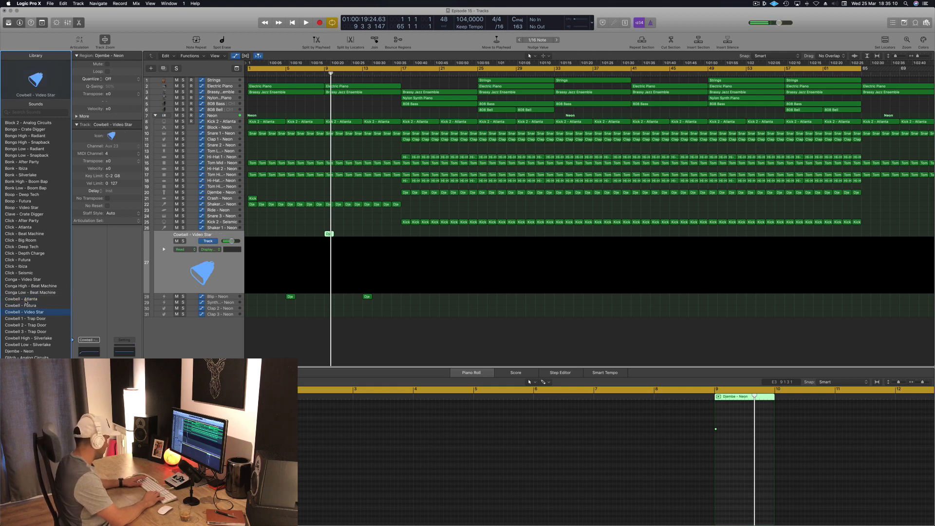
key("Down")
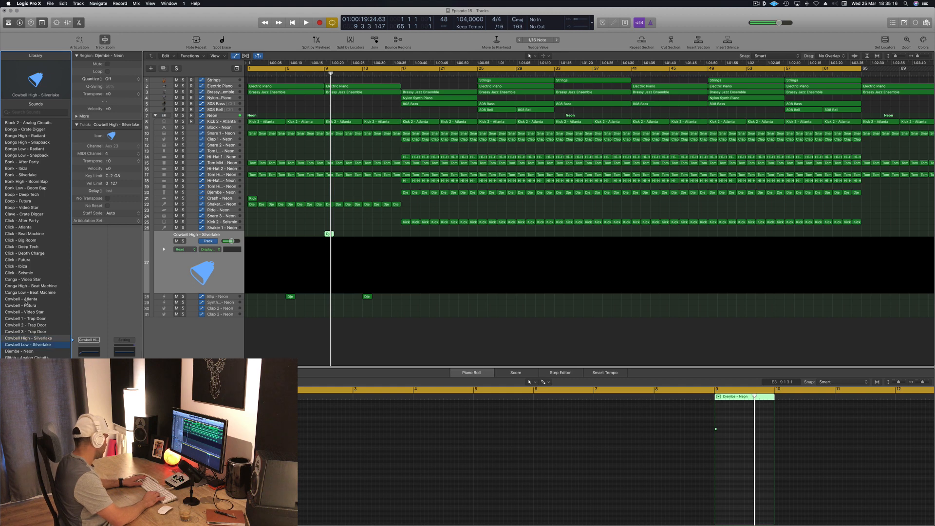
key("Up")
key("Up")
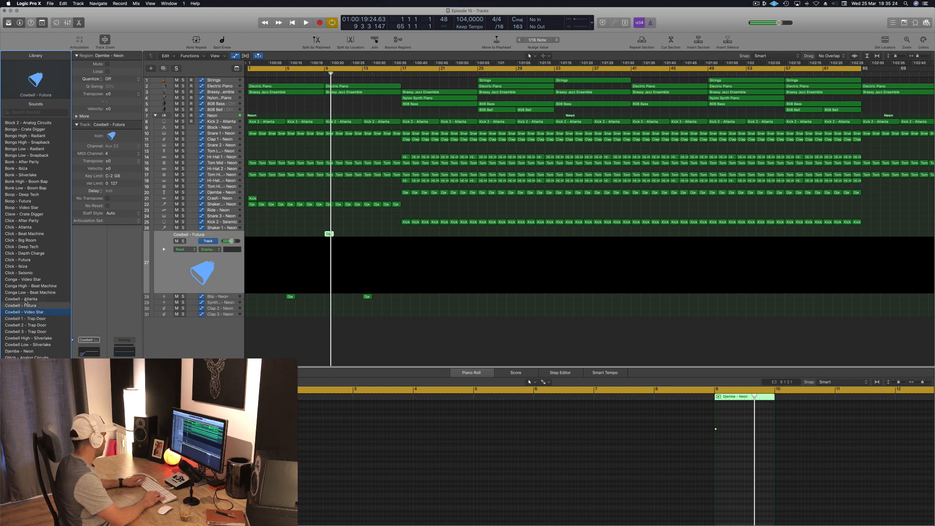
key("Up")
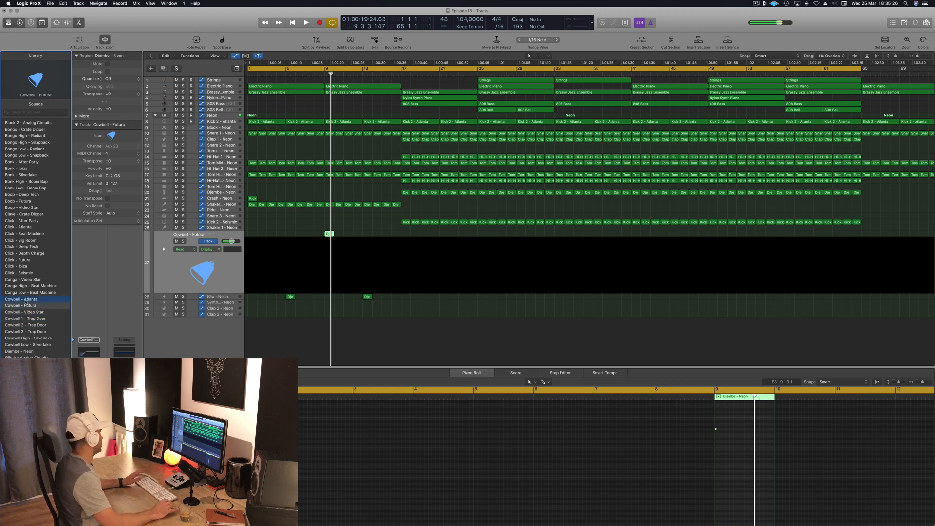
Replay the Cowbell - Atlanta hit several times from just before bar 9.
left_click(269, 237)
key("space")
left_click(315, 74)
left_click(178, 276)
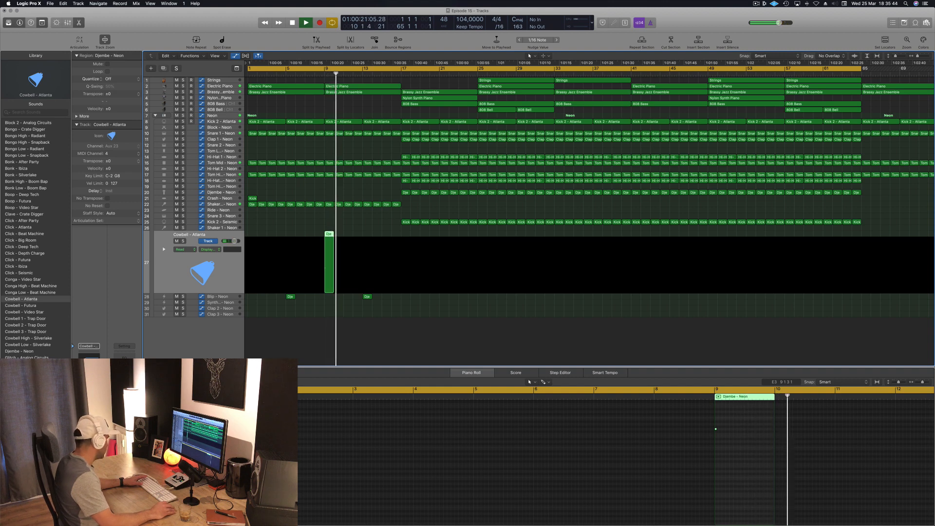
left_click(322, 76)
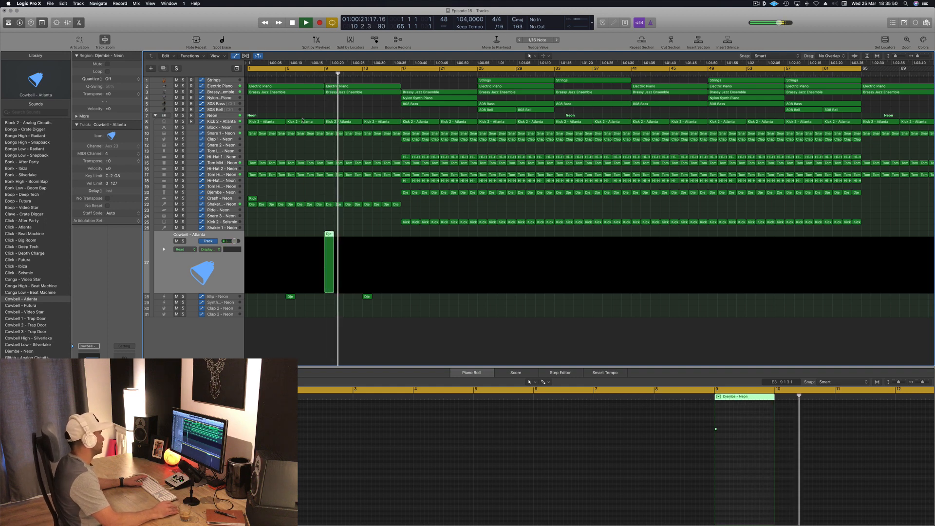
key("comma")
key("comma")
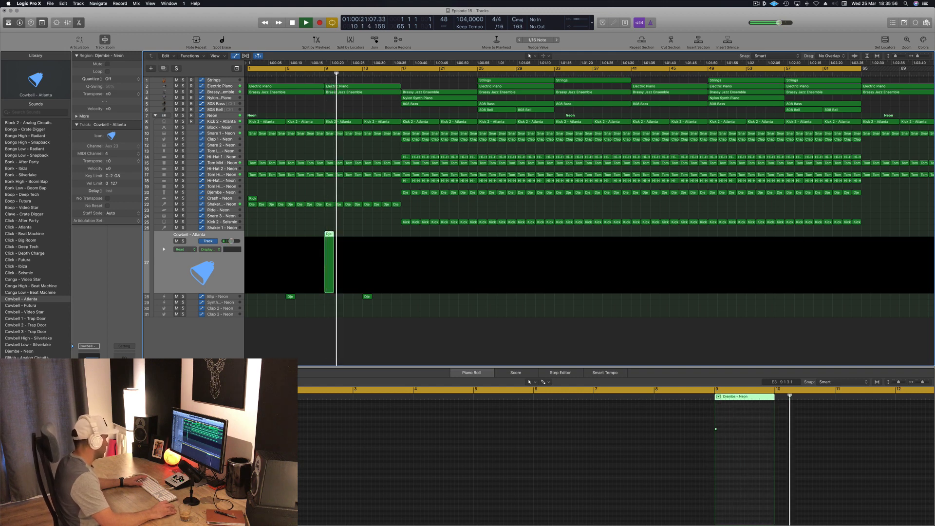
Replay the song's opening with the Crash - Neon track selected and lower that track's volume to -4.7 dB.
left_click(385, 222)
key("space")
key("Return")
key("space")
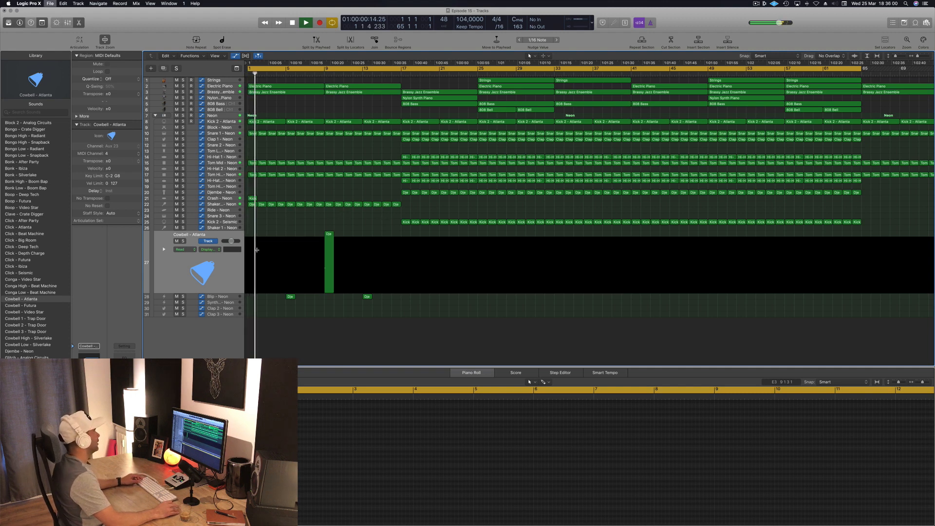
key("Return")
left_click(232, 198)
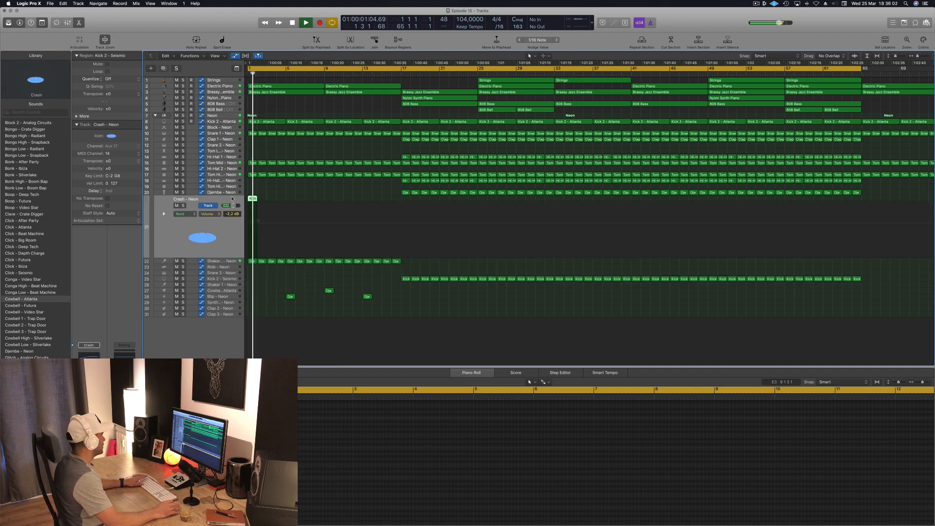
key("Return")
key("Return")
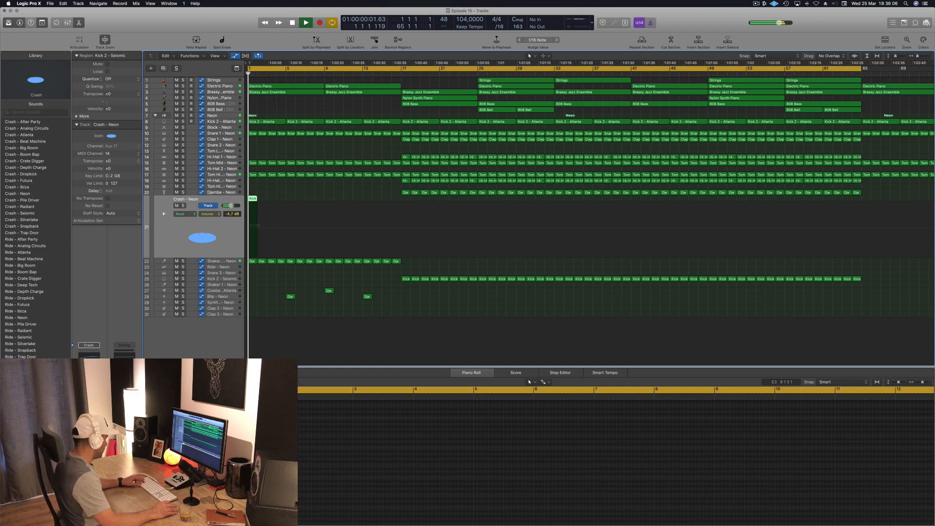
left_click(310, 331)
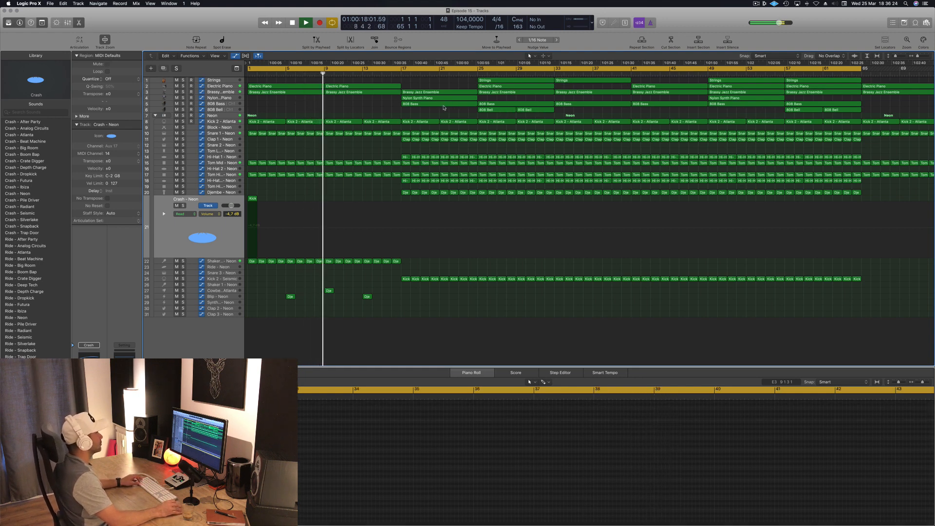
Copy the 808 Bass region from bar 17 to bar 9 and delete all its notes except the first.
left_click(443, 105)
left_click_drag(438, 108, 365, 109)
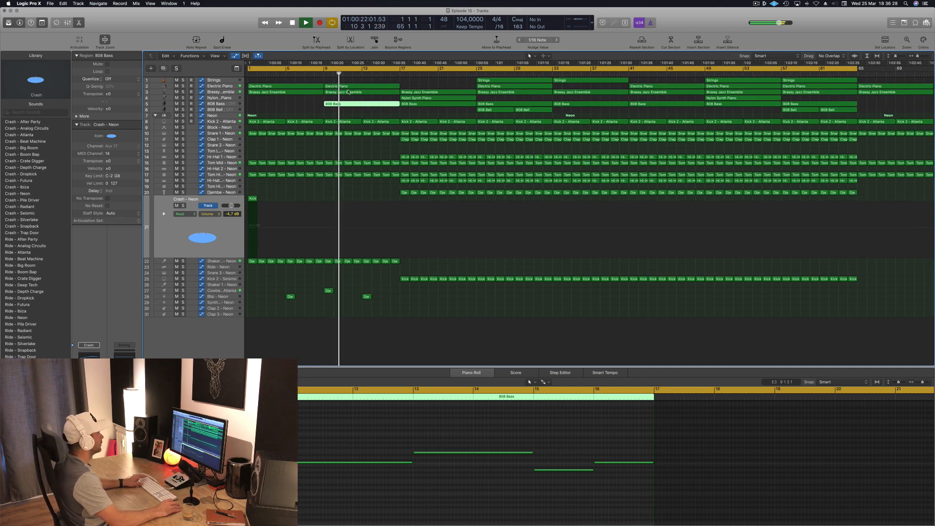
left_click(316, 74)
left_click_drag(489, 417, 764, 508)
key("Delete")
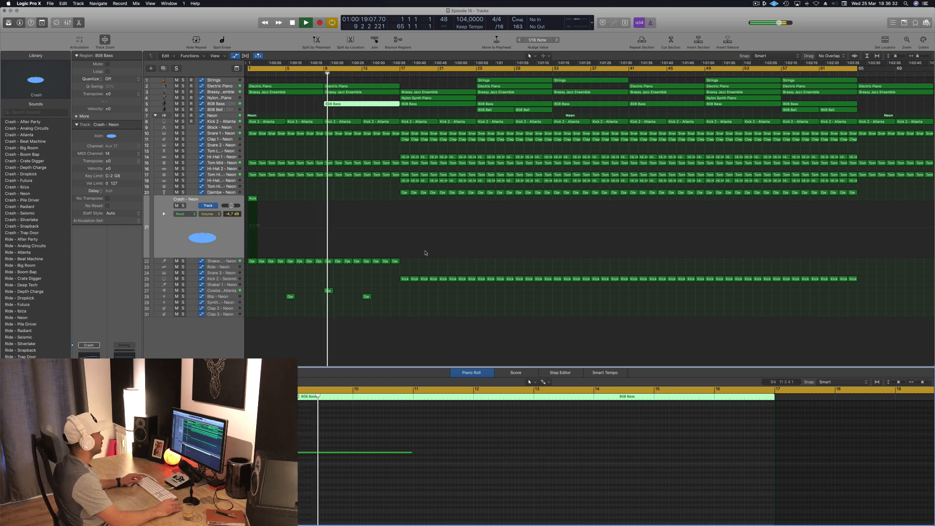
Split the copied 808 Bass region at bar 13 and replace its empty second half with a copy of the first.
key("super+Left")
left_click(284, 103)
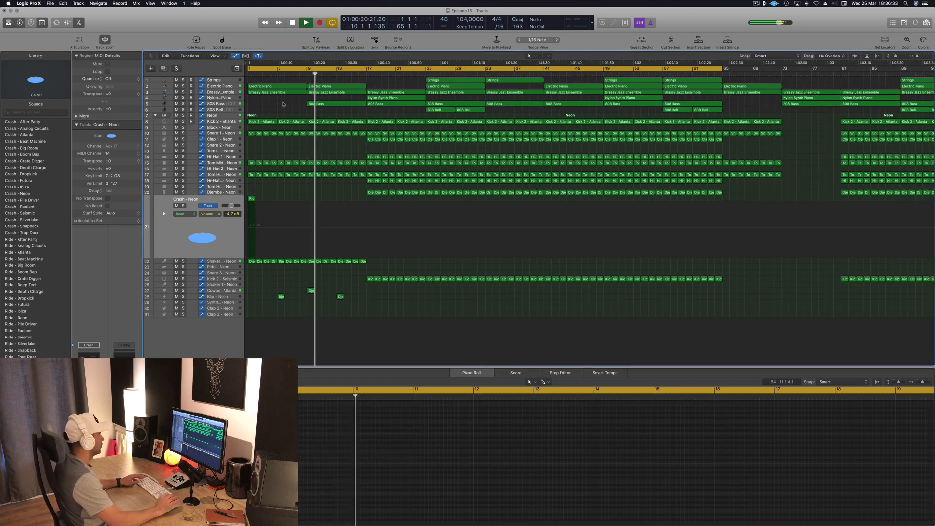
left_click(320, 104)
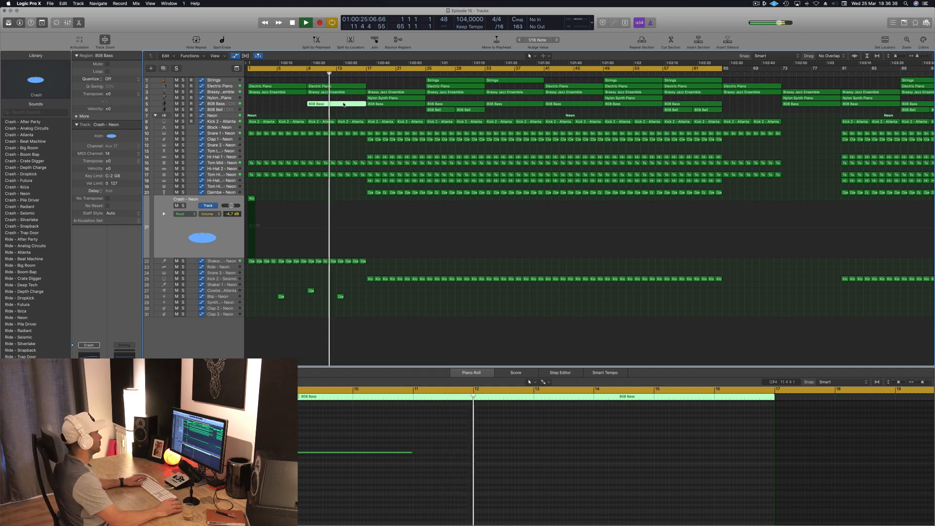
left_click(335, 104)
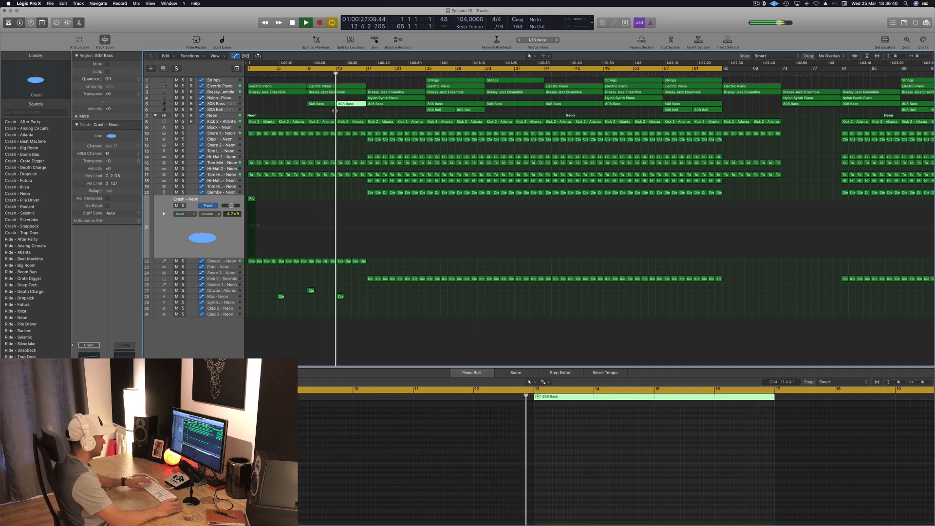
left_click_drag(333, 103, 348, 106)
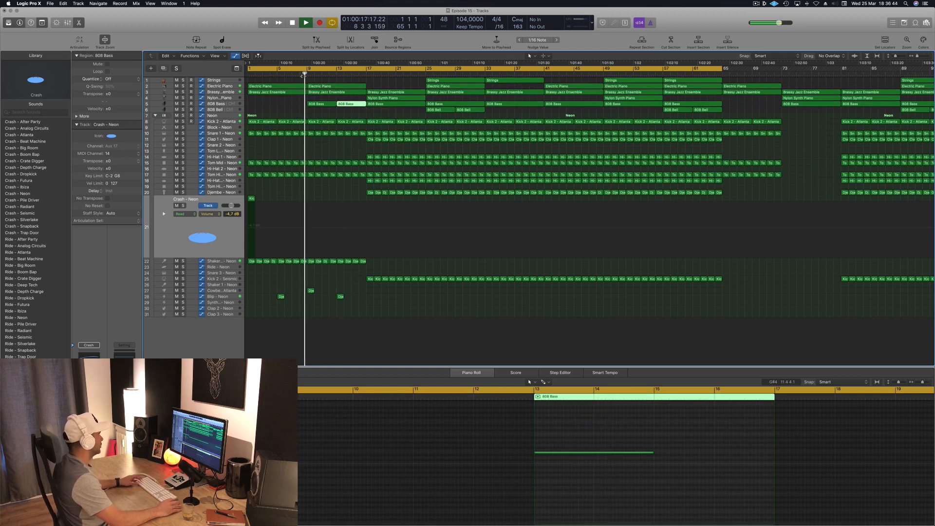
Lower the Shaker 2 - Neon track's volume to -28.5 dB and save the project.
left_click(269, 110)
scroll(278, 148, "left", 4)
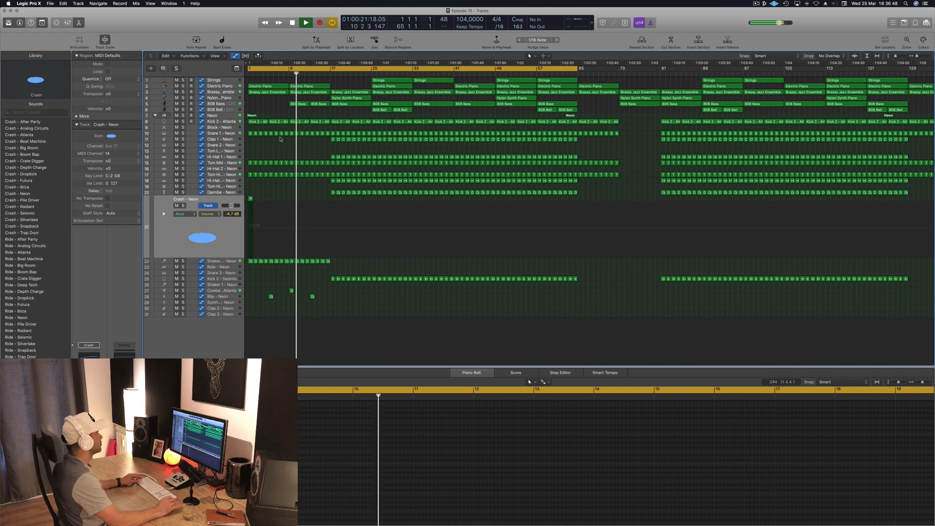
left_click(222, 263)
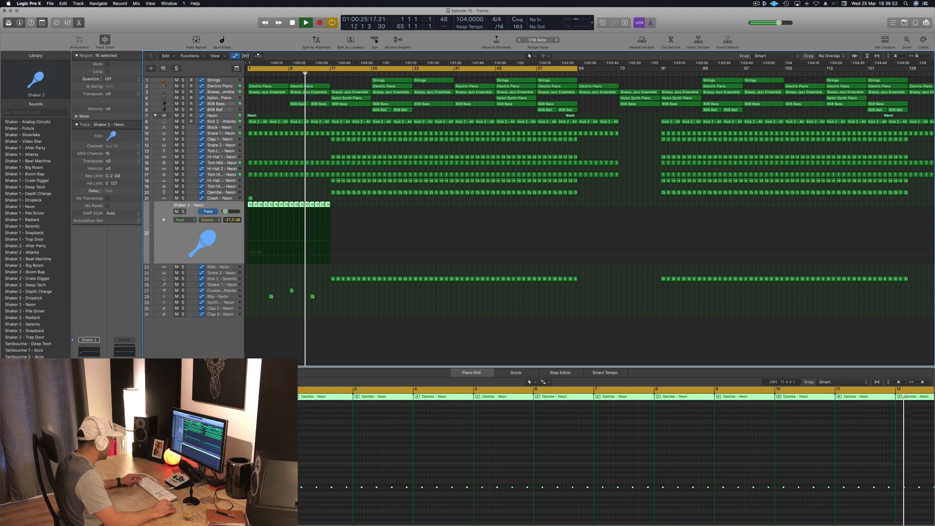
left_click(340, 334)
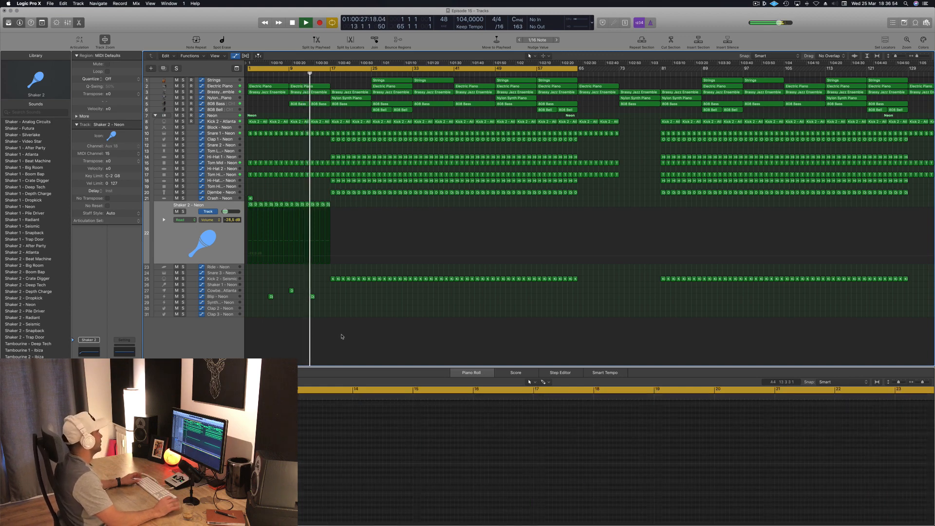
key("super+s")
Listen through the intro and its transition at bar 17, then replay it from the start of the song.
key("super+Right")
key("super+Right")
key("super+Right")
key("super+Right")
key("super+Right")
key("super+Right")
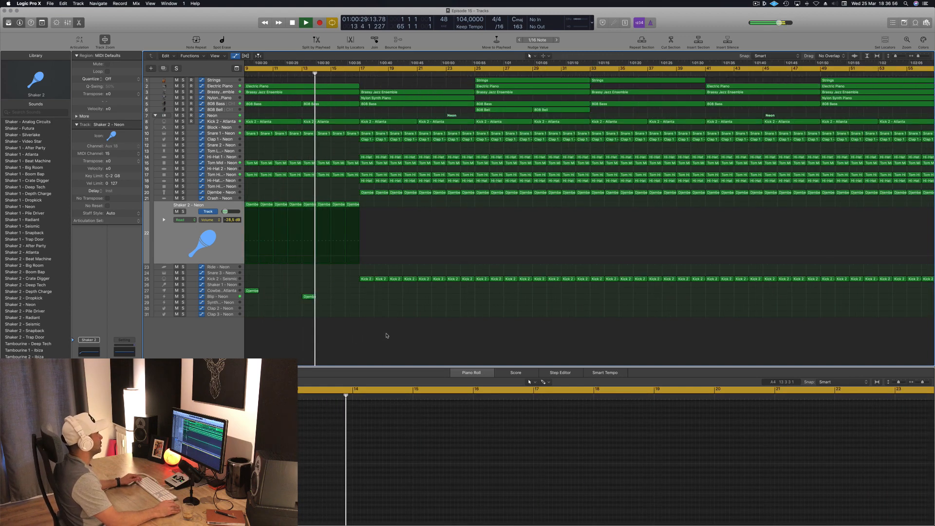
key("super+Left")
key("super+Left")
key("super+Left")
key("super+Left")
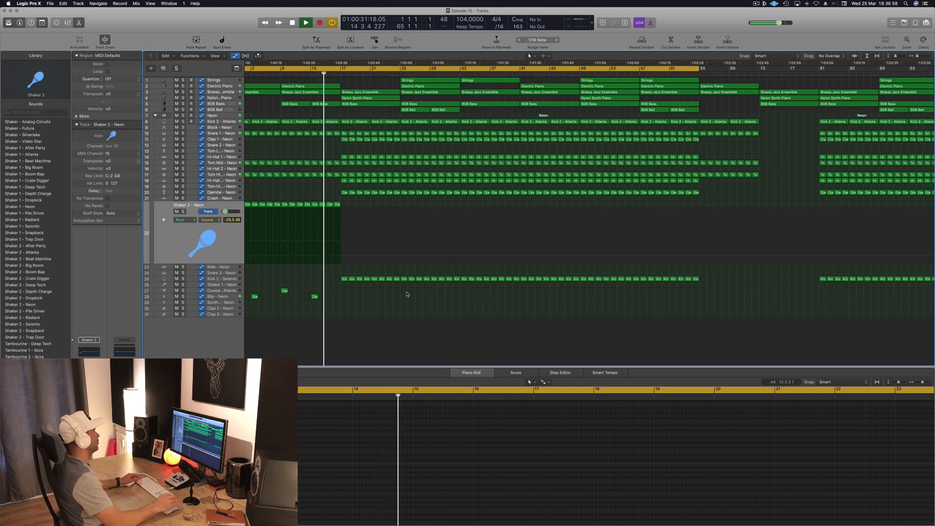
key("super+Left")
key("super+Left")
key("super+Left")
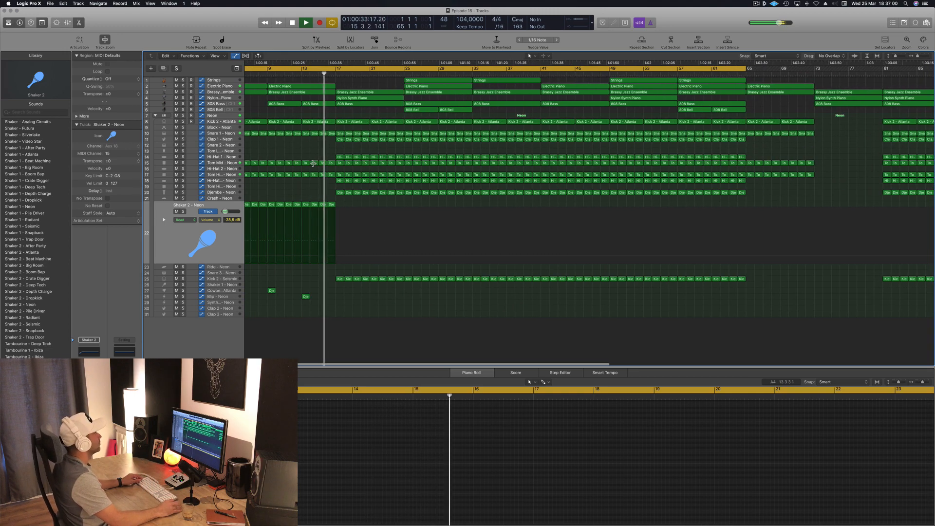
key("super+Left")
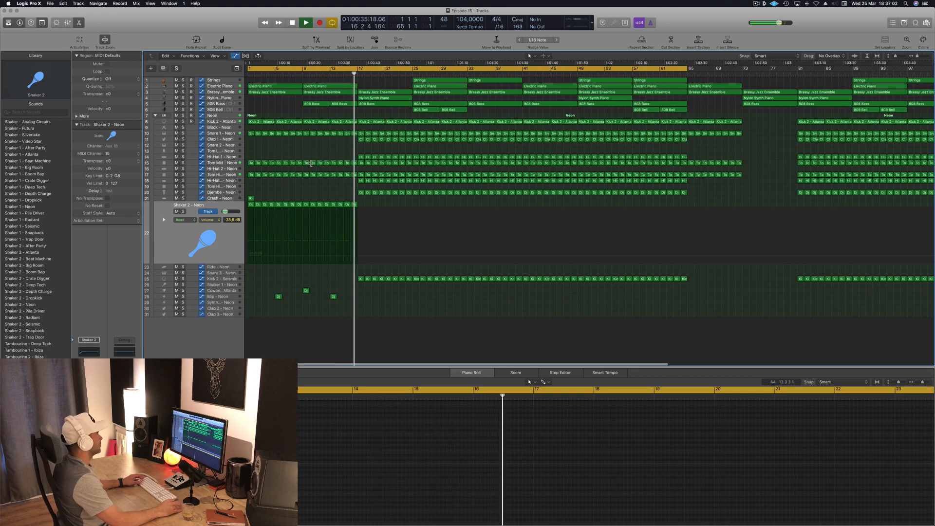
key("super+Left")
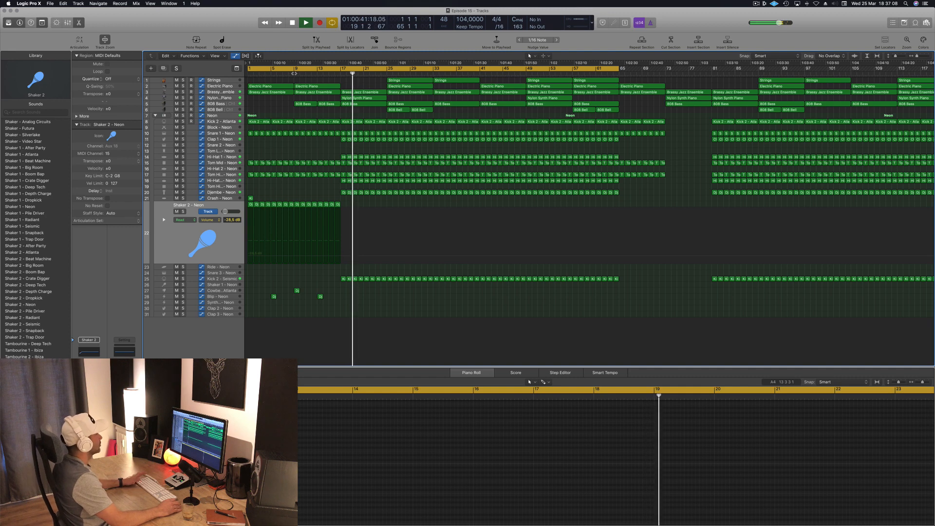
key("Return")
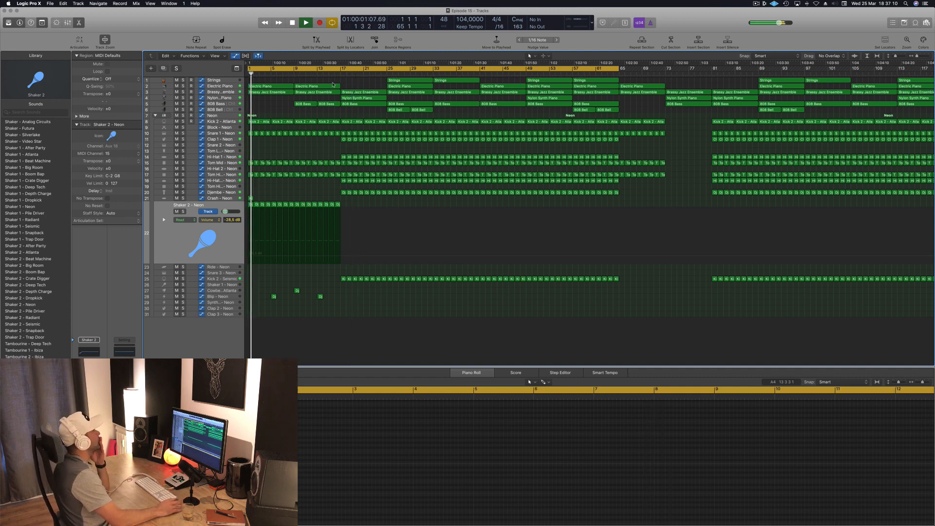
left_click(293, 73)
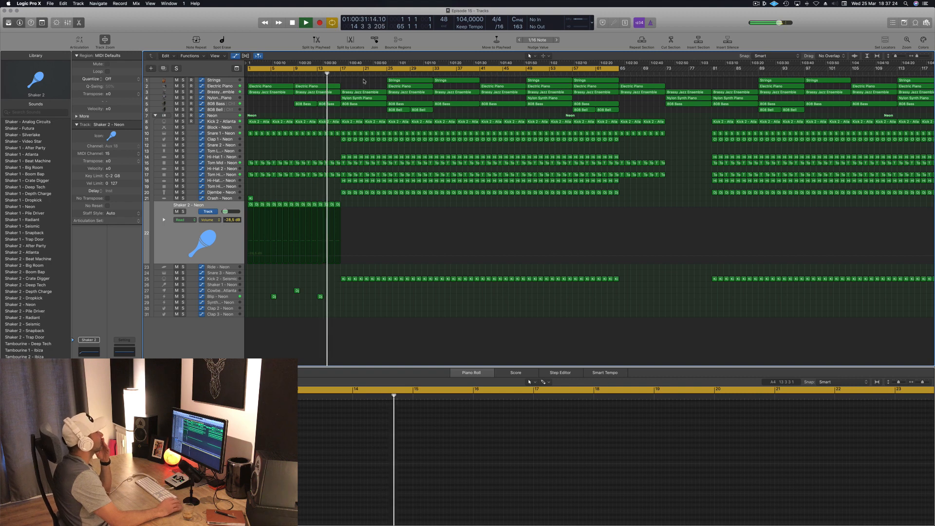
Replace the melodic and bass regions in bars 17–33 with a copy of the Electric Piano, Brassy Jazz Ensemble and 808 Bass regions from bar 9, placed at bar 17.
left_click_drag(367, 79, 429, 115)
key("Delete")
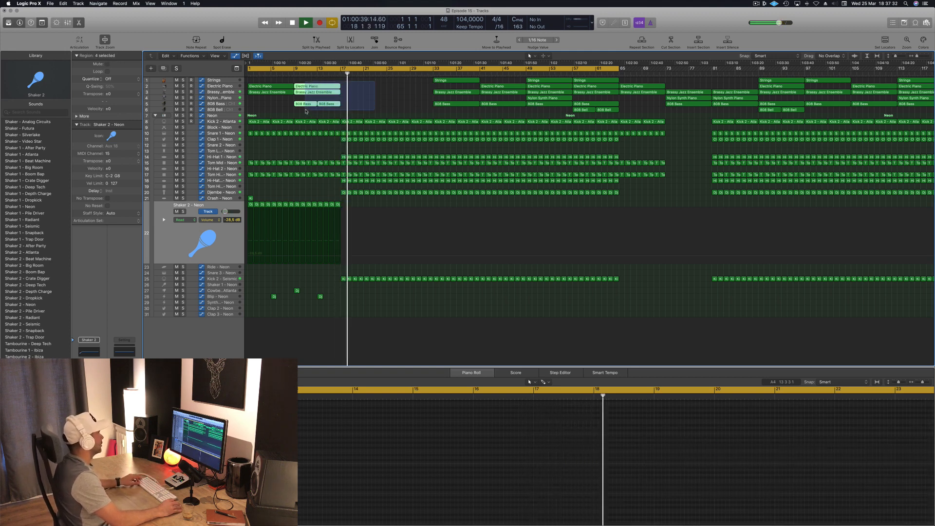
left_click_drag(309, 93, 358, 93)
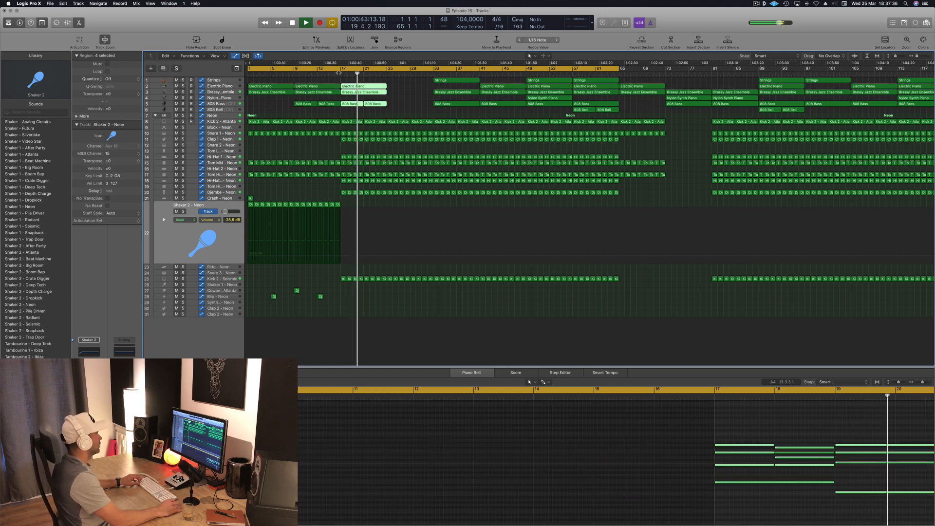
key("super+Left")
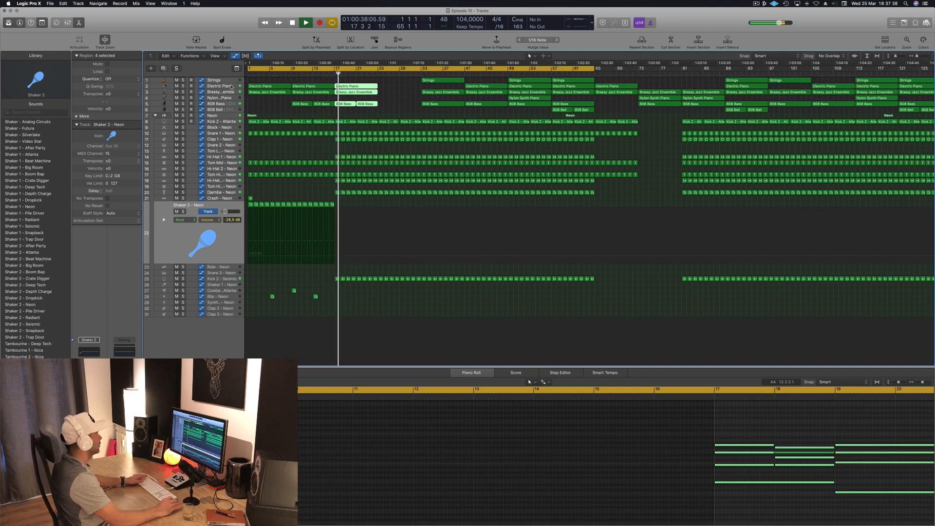
Copy the Strings region from bar 33 to bar 17 and rewind playback into the intro.
left_click(231, 87)
key("comma")
key("comma")
key("comma")
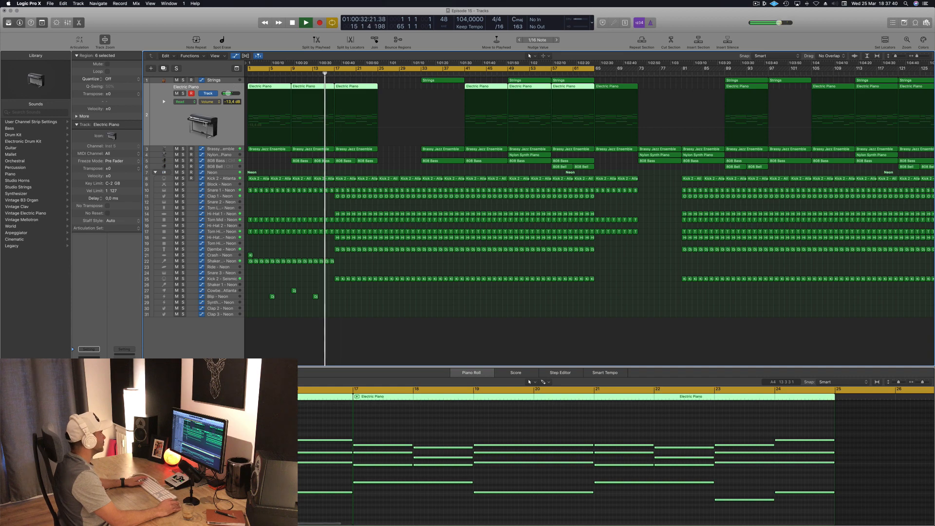
left_click_drag(439, 81, 360, 81)
key("comma")
key("comma")
key("comma")
key("comma")
key("comma")
key("comma")
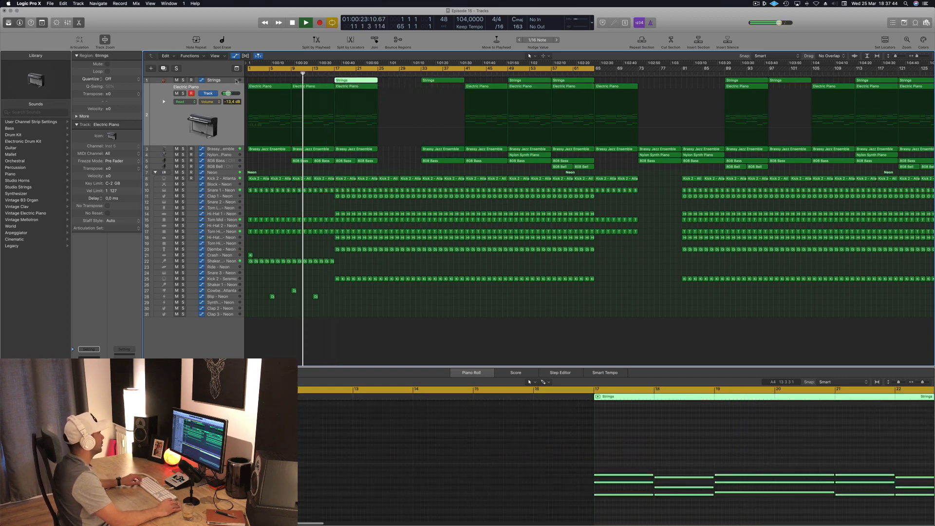
Replay the strings entry from just before bar 17 with the Strings track selected.
left_click(233, 81)
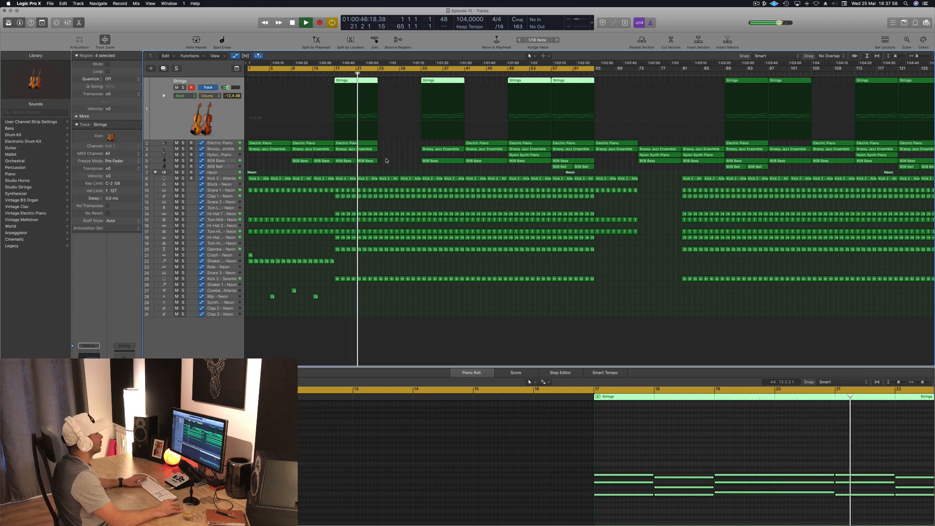
left_click(331, 74)
left_click(405, 164)
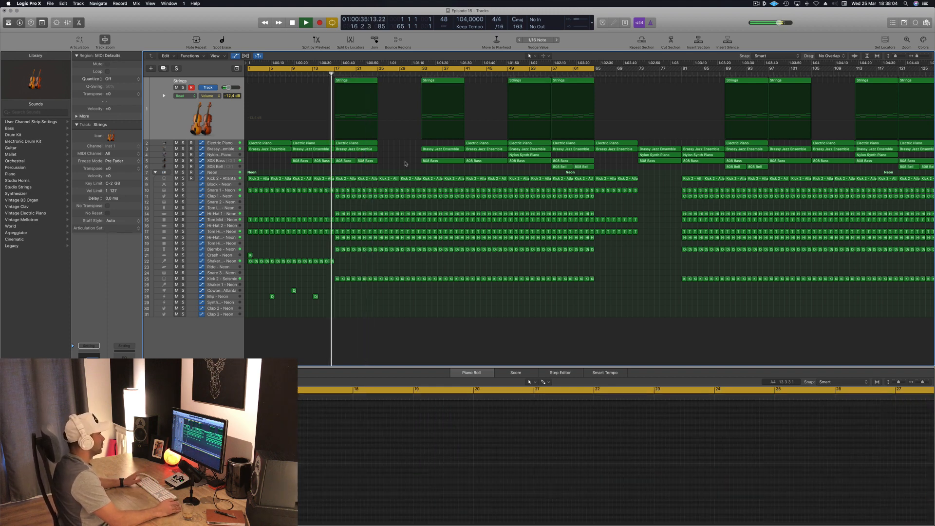
Duplicate the Strings, Electric Piano, Brassy Jazz Ensemble and 808 Bass regions from bar 17 to bar 25 and save the project.
left_click_drag(393, 80, 354, 165)
left_click_drag(351, 83, 394, 83)
left_click(329, 73)
key("super+Left")
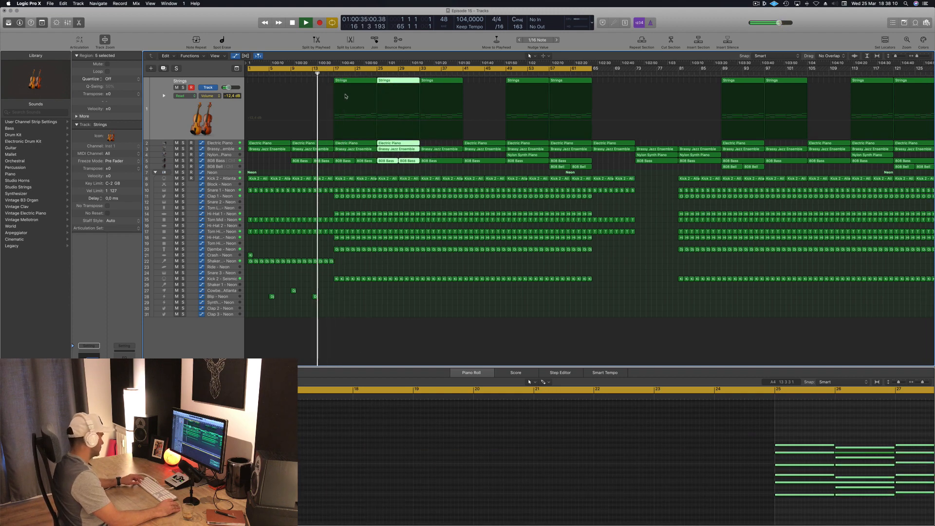
key("super+s")
Raise the Electric Piano track's volume to -6.8 dB while listening to the section from bar 17.
scroll(305, 102, "up", 5)
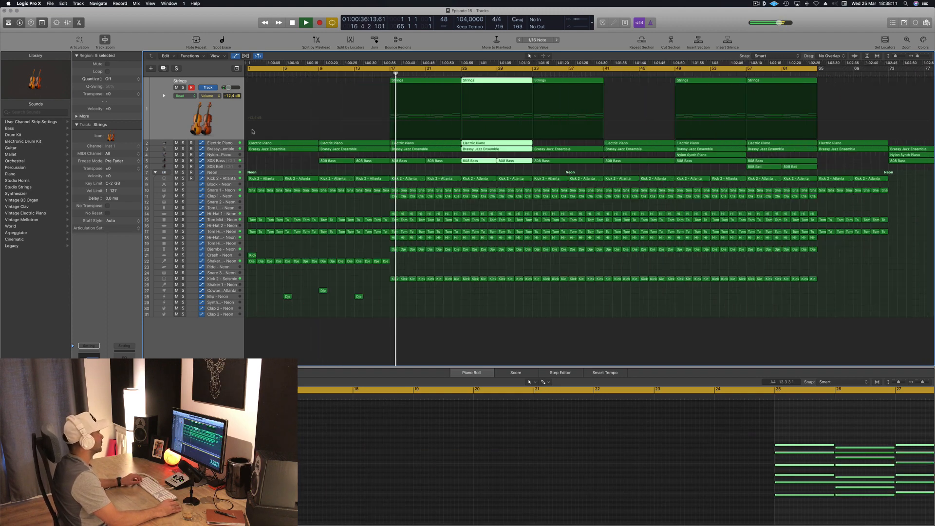
left_click(217, 142)
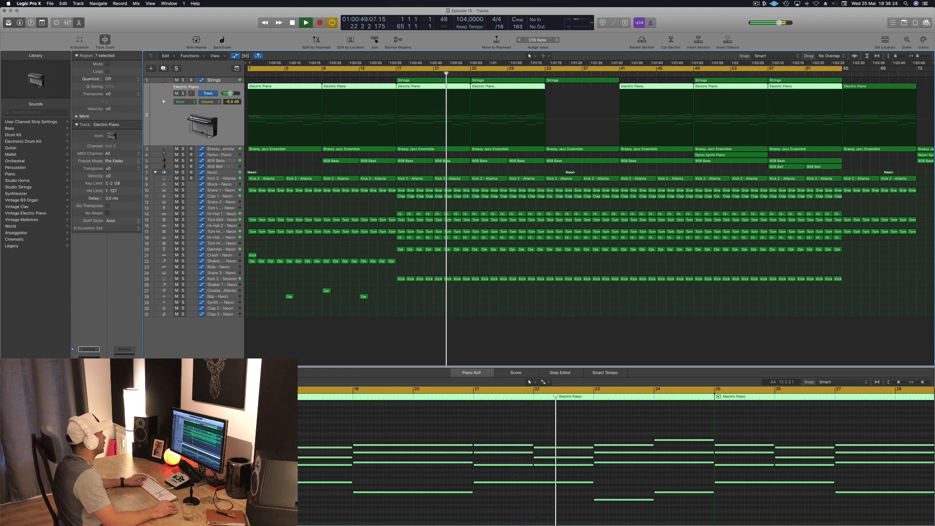
key("super+Left")
key("super+Left")
key("super+Left")
key("super+Left")
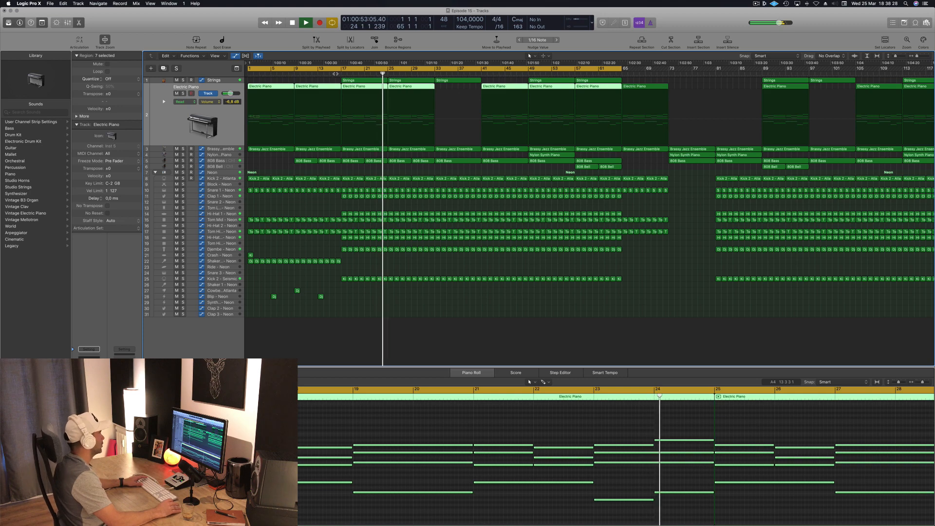
Copy the Shaker 2 regions to fill bars 17–33 and copy the Crash - Neon region from bar 1 to bar 17.
left_click(337, 280)
left_click_drag(364, 264, 344, 264)
left_click(250, 255)
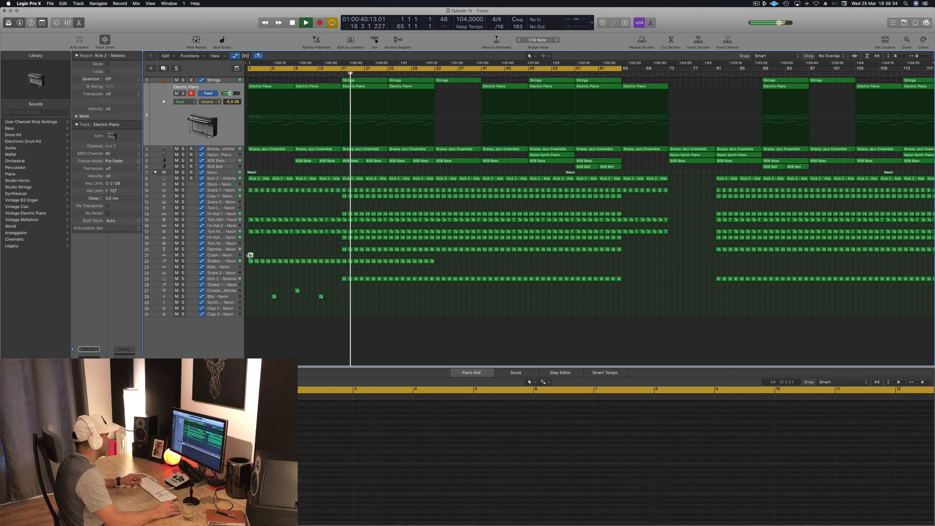
left_click_drag(250, 254, 344, 254)
left_click(335, 73)
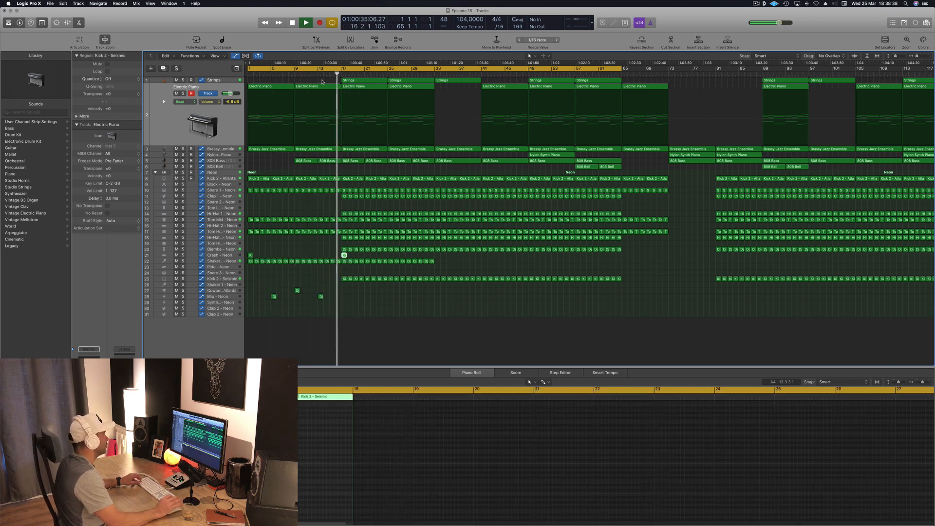
scroll(322, 108, "up", 5)
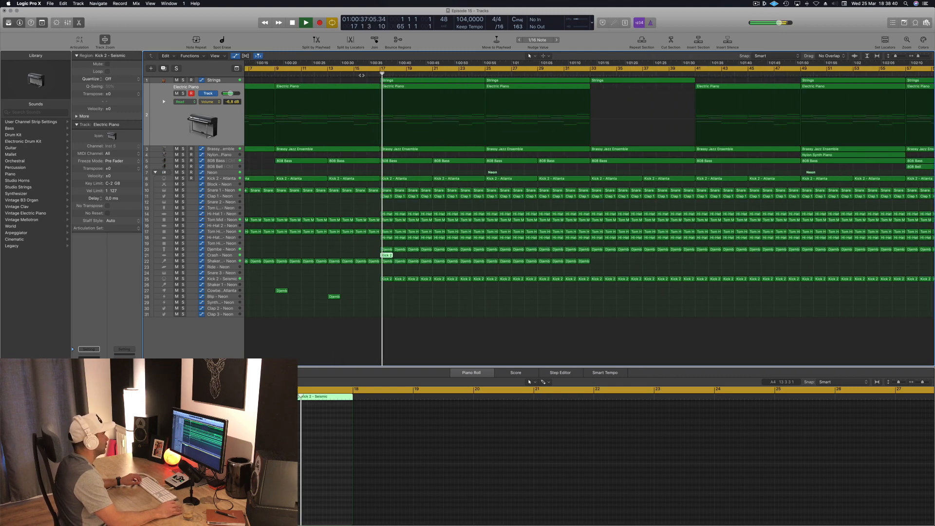
key("comma")
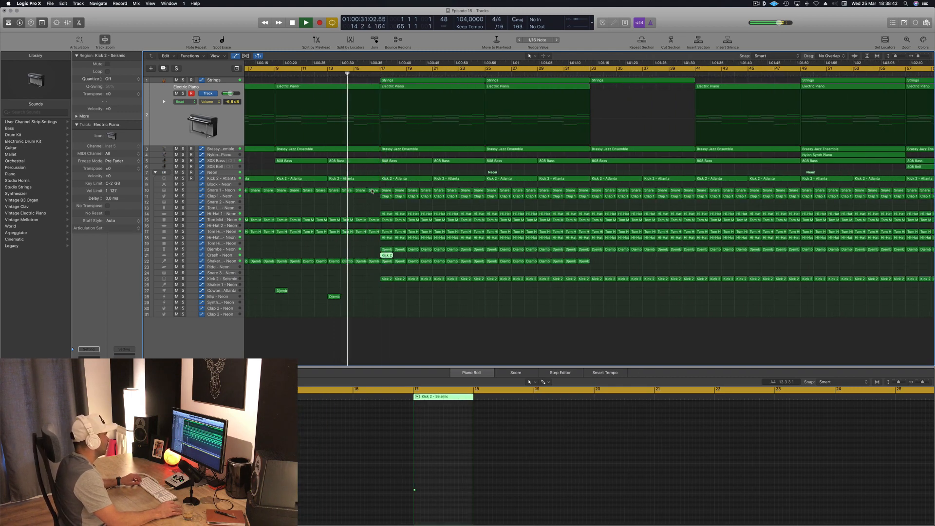
Delete the bar 16 regions of the Snare 1, Tom Mid, Tom Hi and Shaker 2 tracks to create a break before bar 17.
left_click(376, 190)
key("Delete")
left_click(374, 220)
key("Delete")
left_click(374, 232)
key("Delete")
left_click(373, 261)
key("Delete")
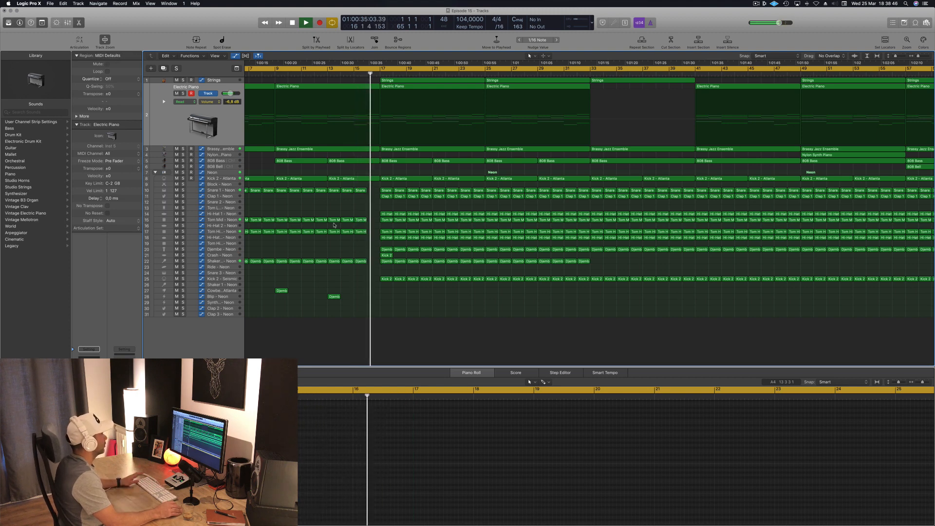
Remove bar 16 from the end of the Kick 2 - Atlanta region that precedes bar 17.
key("z")
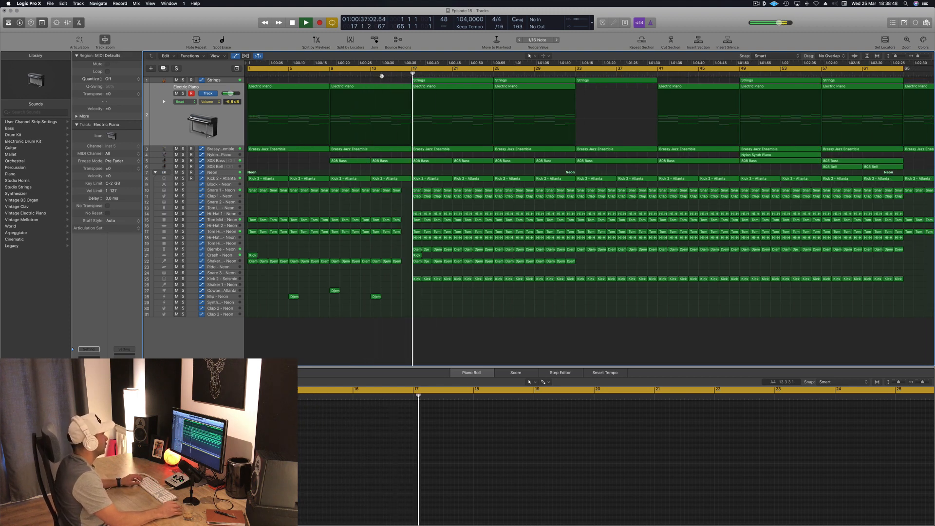
left_click(381, 73)
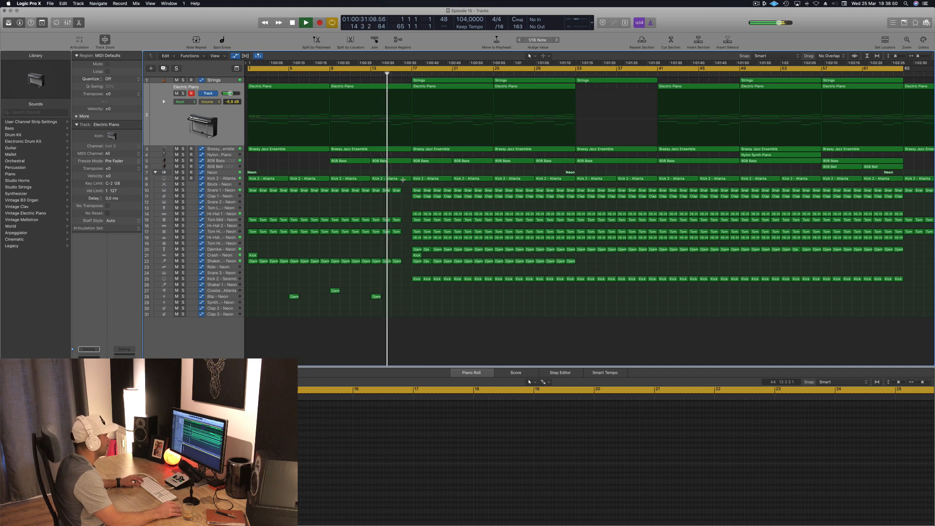
left_click(400, 178)
key("Delete")
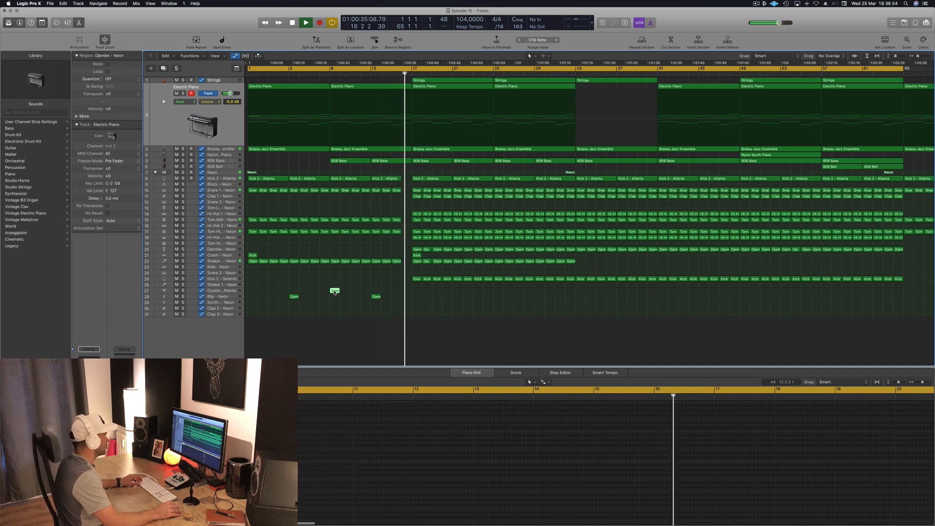
Copy the Cowbell - Atlanta region from bar 9 to bar 16 and replay the transition into bar 17.
left_click_drag(335, 293, 411, 283)
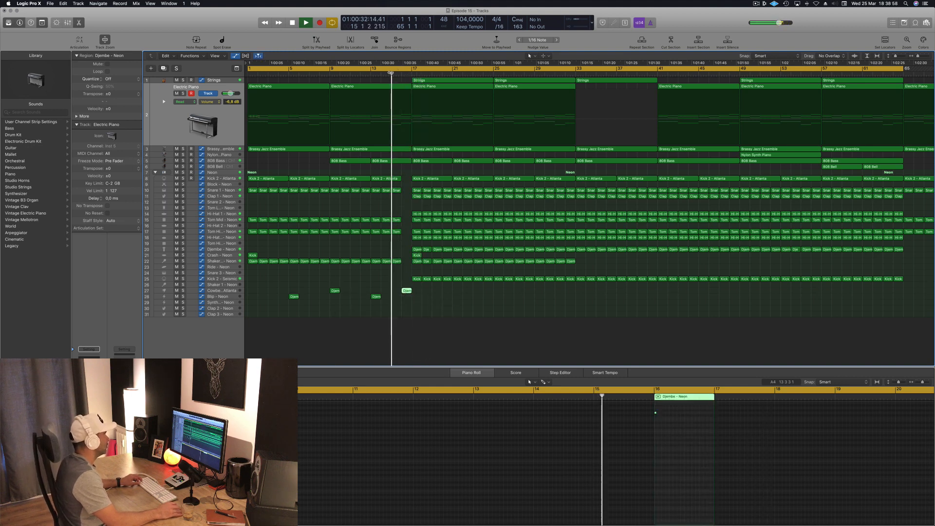
key("super+Left")
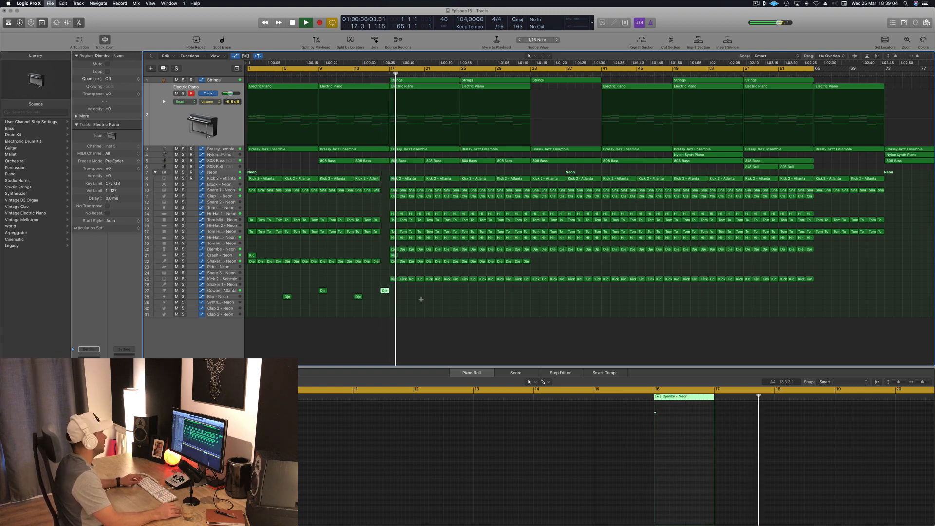
scroll(426, 202, "up", 2)
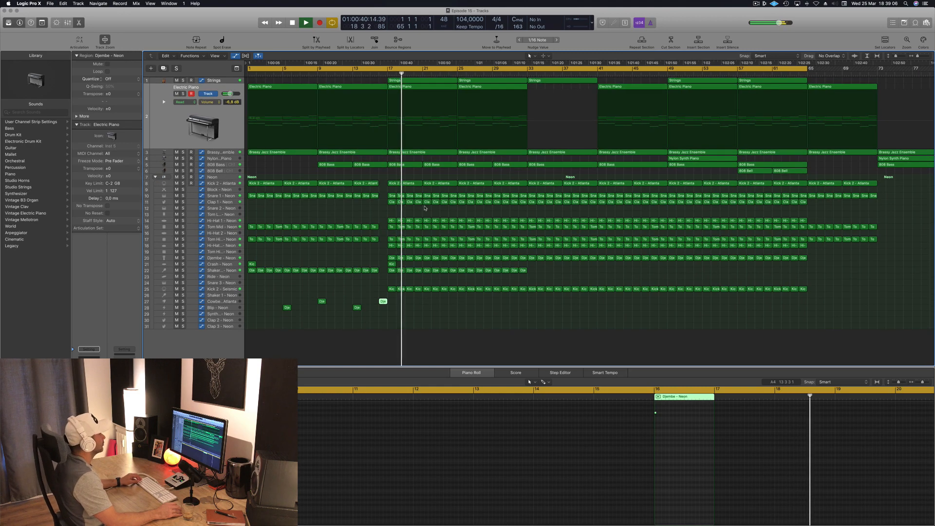
Select the main Neon drum kit track while the section after bar 17 plays.
scroll(425, 211, "up", 2)
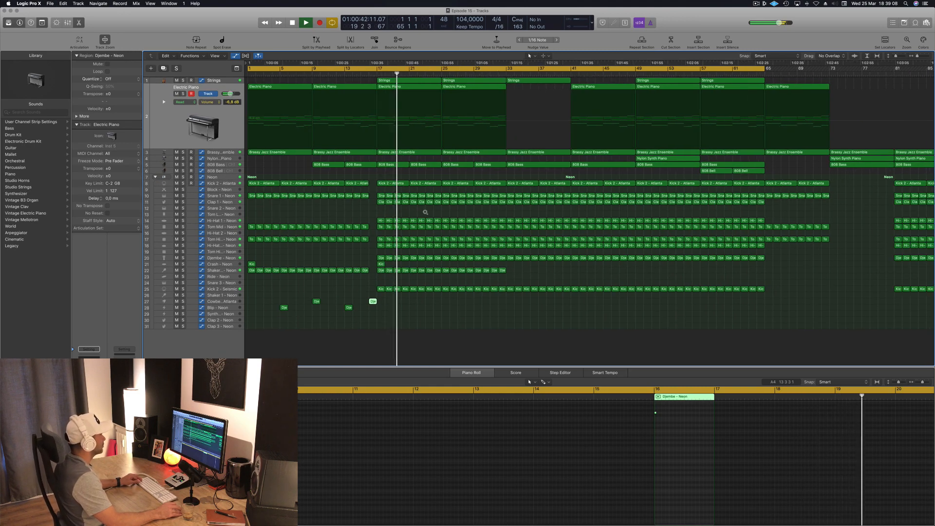
scroll(426, 212, "up", 3)
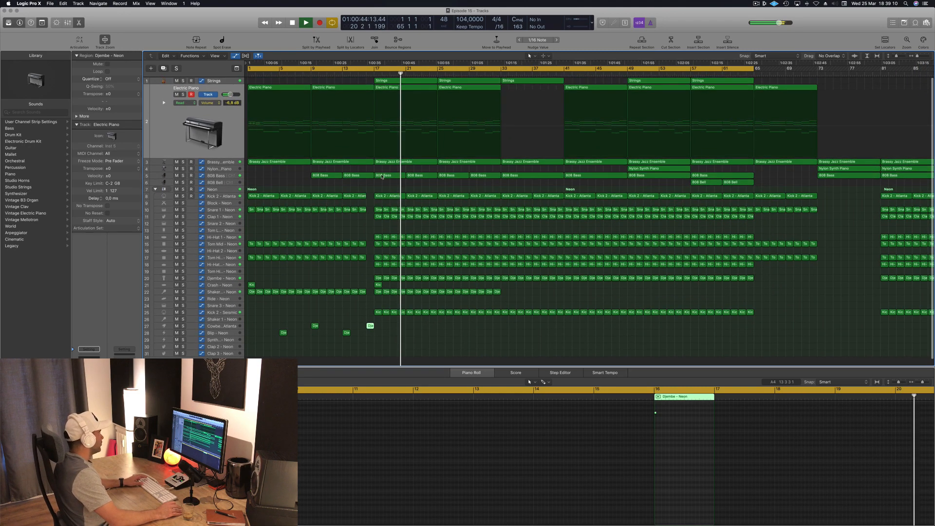
left_click(223, 190)
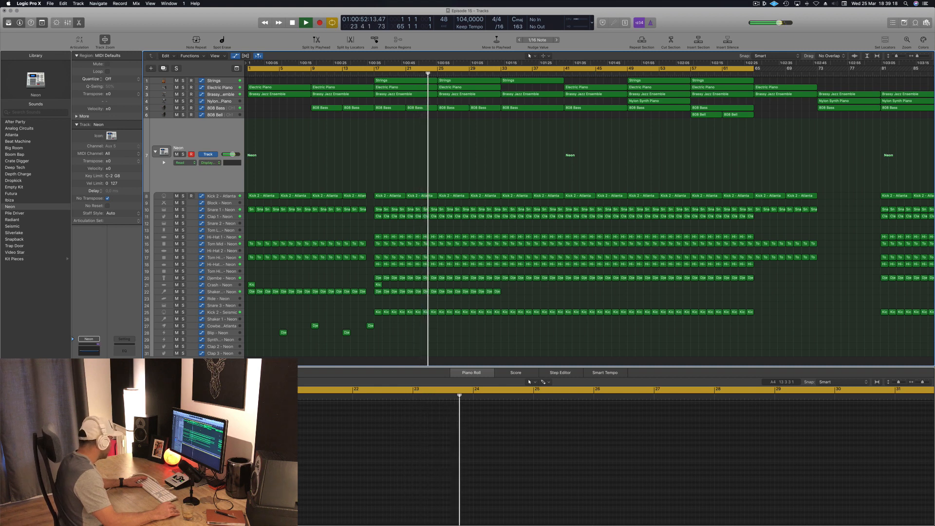
Set the drive of the Neon drum kit's Overdrive to 2.75 dB and close the Overdrive and Compressor windows.
key("v")
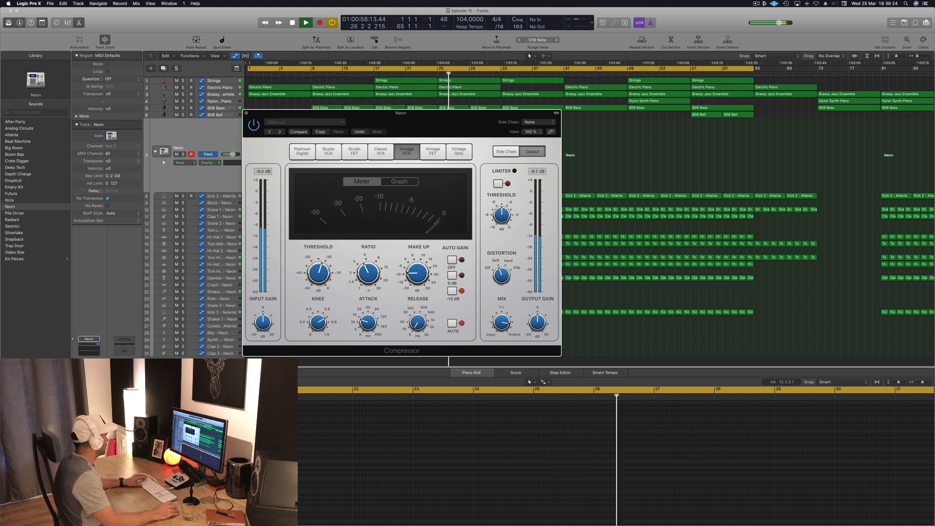
left_click(89, 390)
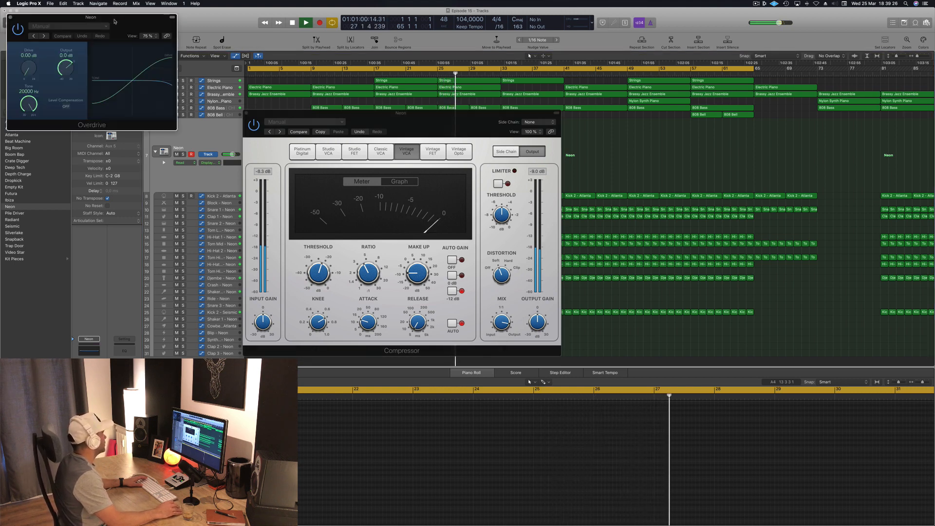
left_click_drag(113, 20, 344, 65)
left_click_drag(261, 114, 263, 100)
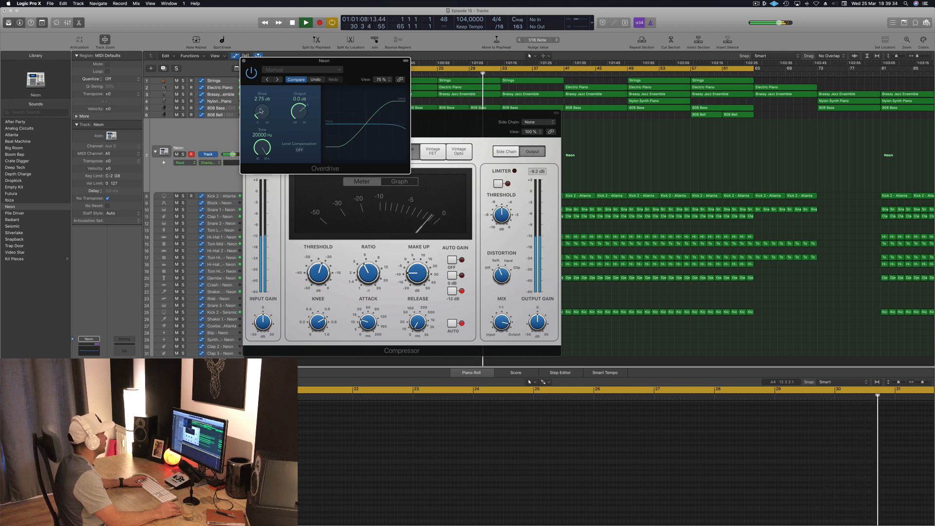
left_click(243, 61)
left_click_drag(298, 108, 336, 126)
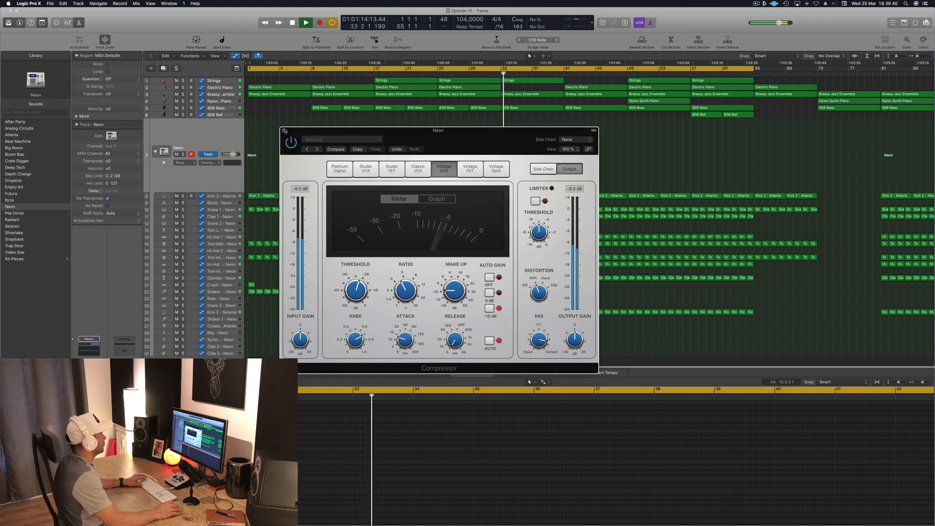
left_click(285, 130)
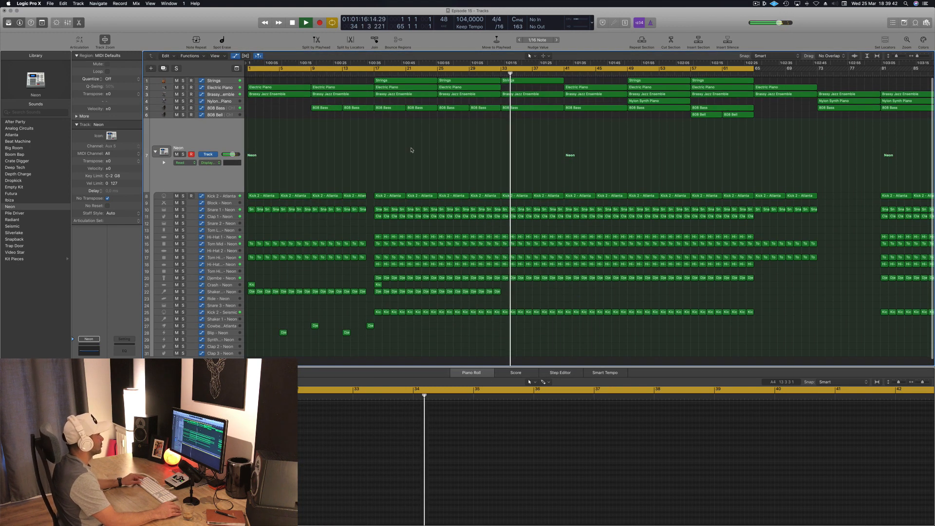
Automate the Brassy Jazz Ensemble's high cut frequency to drop to 276 Hz at bar 17 and rise to 20000 Hz by bar 33.
scroll(412, 150, "down", 2)
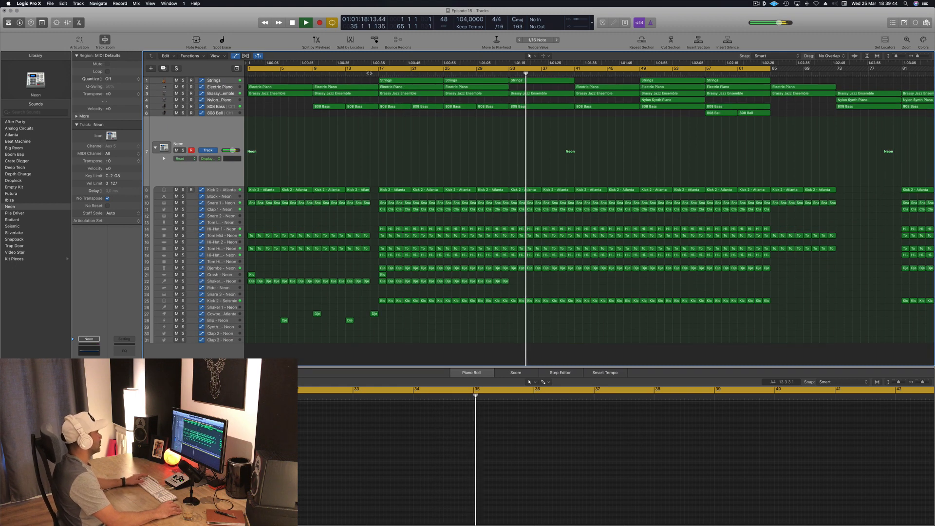
left_click(370, 73)
left_click(224, 94)
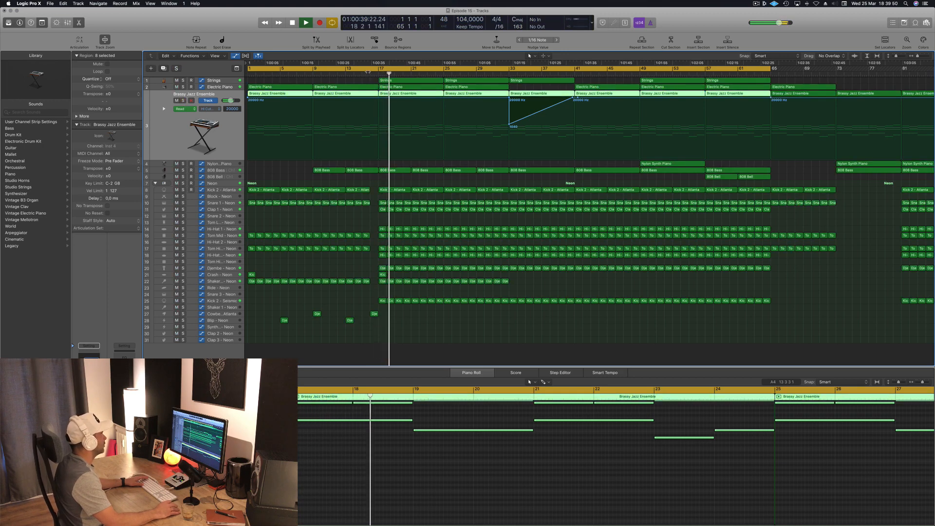
left_click(379, 100)
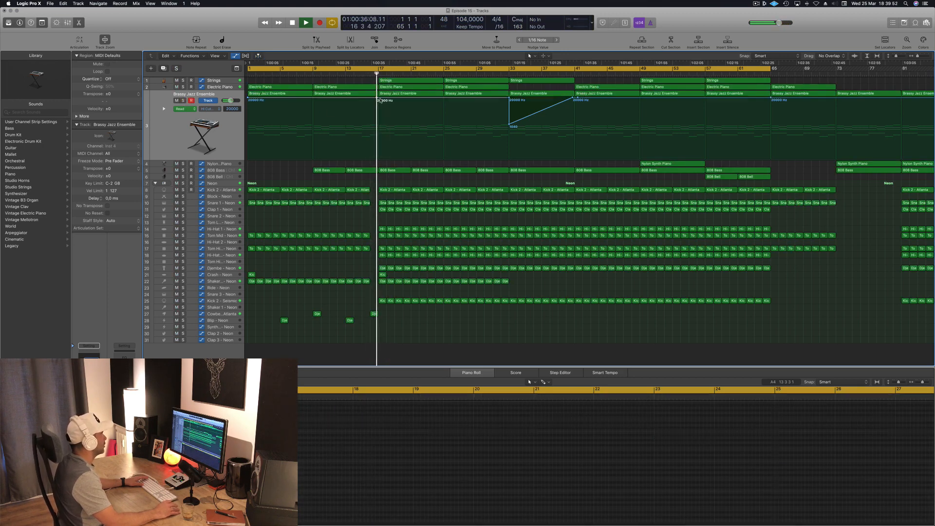
left_click_drag(379, 100, 380, 136)
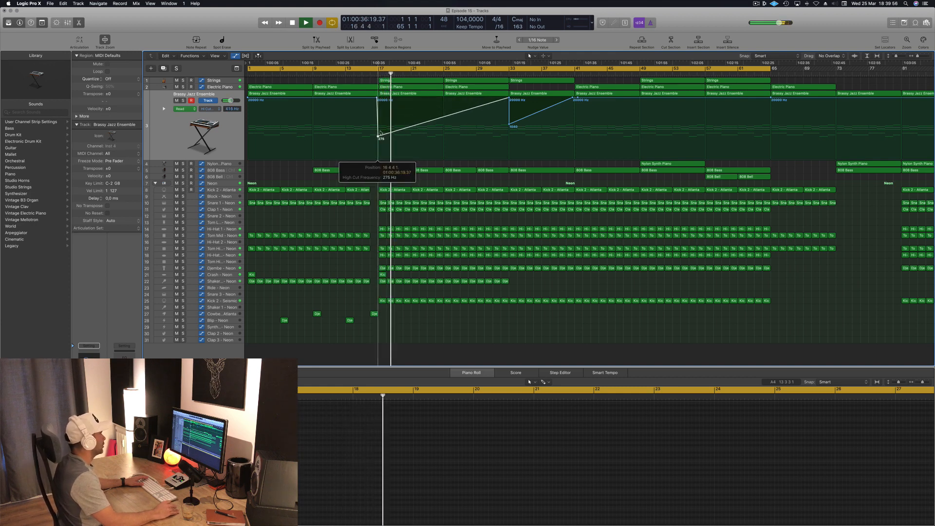
left_click(377, 99)
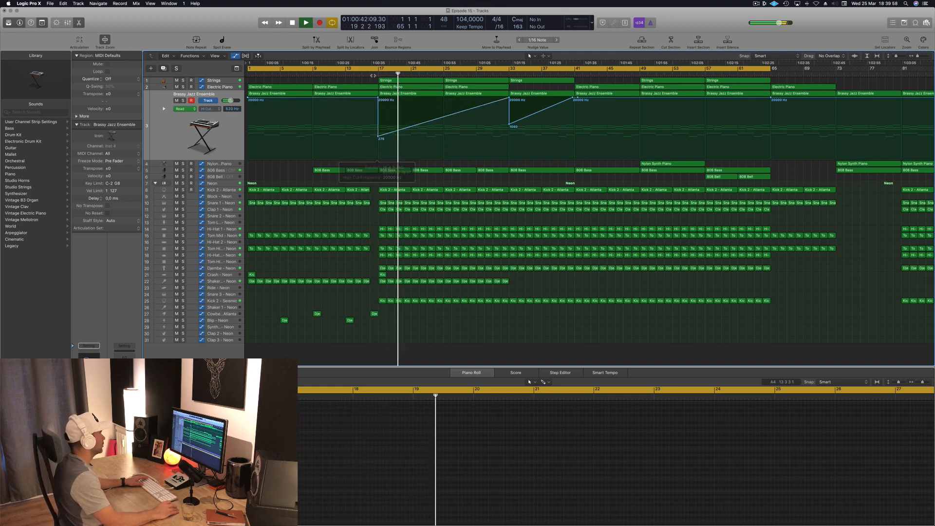
Save the project and replay the transition into bar 17 with the new filter sweep.
key("space")
key("super+Left")
key("super+Left")
key("super+Left")
key("super+s")
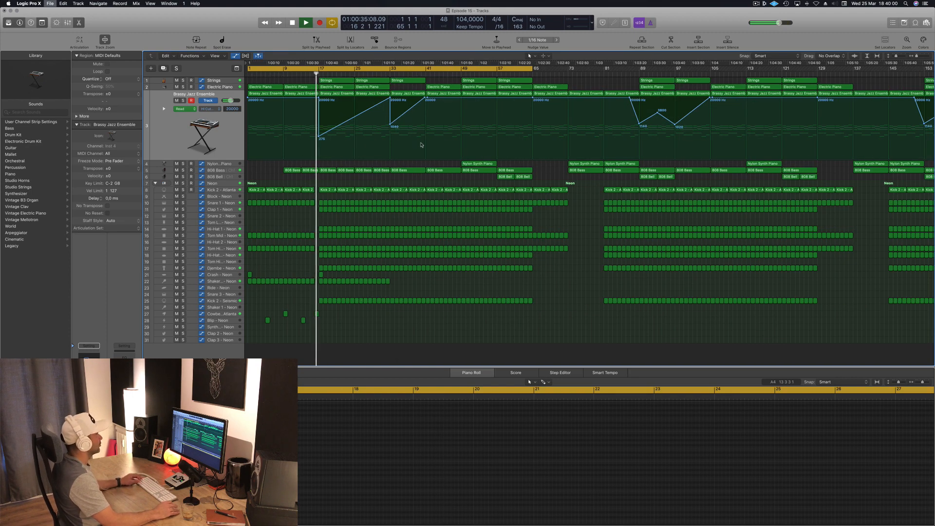
Listen to the filter sweep after bar 17 and examine the automation against the rest of the arrangement.
key("super+Right")
key("super+Right")
key("super+Right")
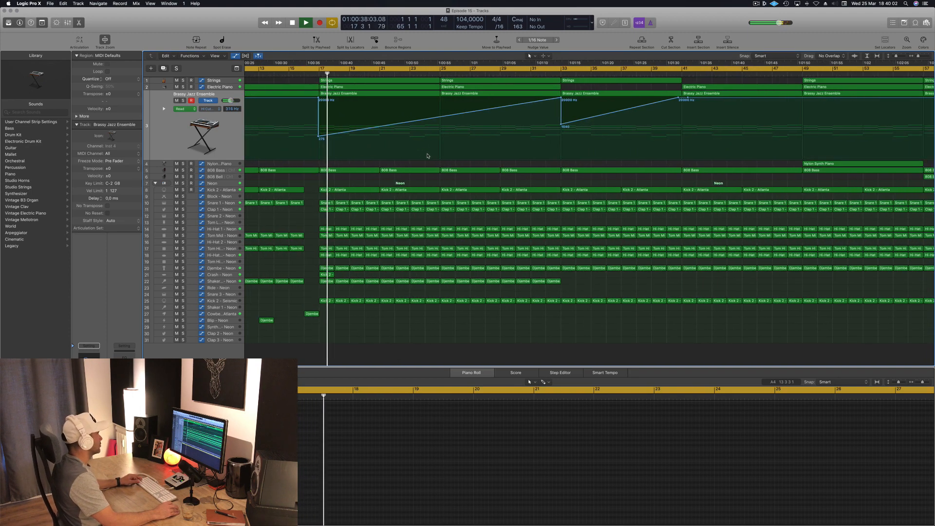
key("super+Left")
key("super+Left")
key("super+Left")
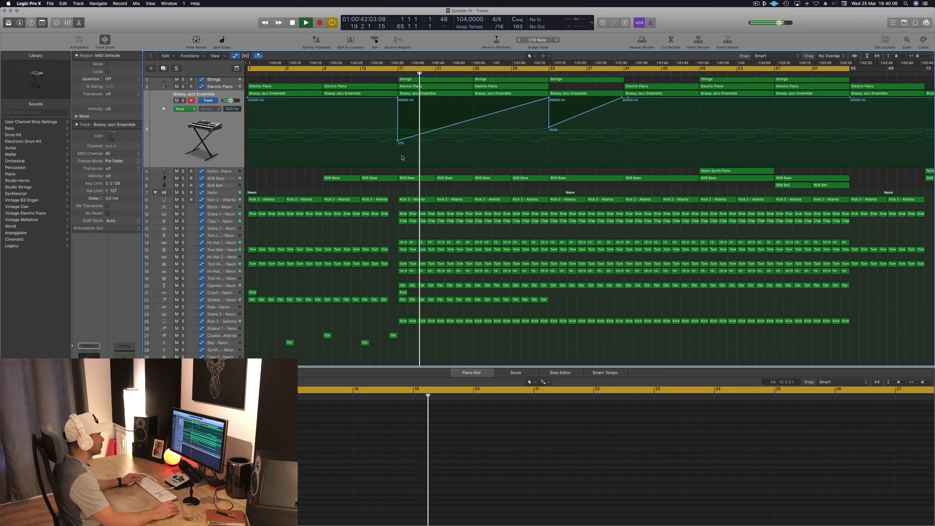
key("super+Down")
key("super+Left")
key("super+Left")
key("super+Left")
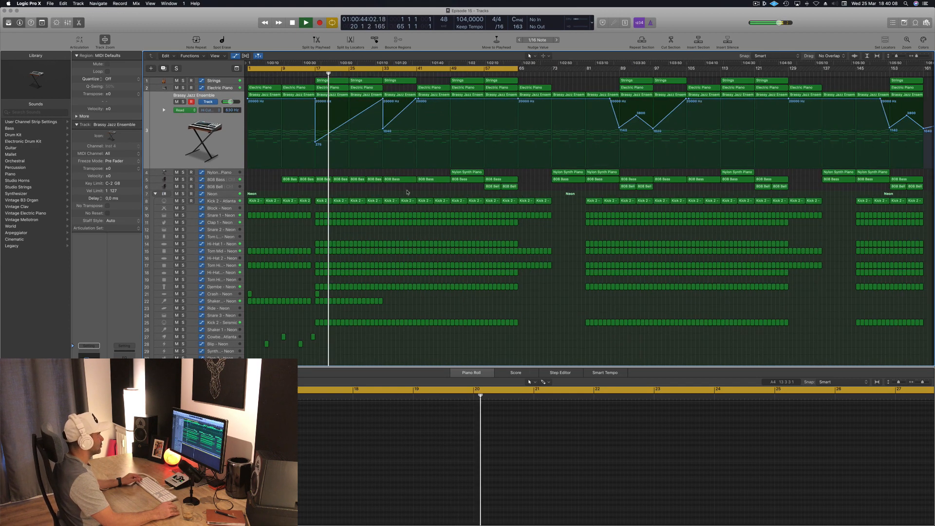
Copy the two 808 Bell regions from bar 57 to bar 17.
left_click(477, 173)
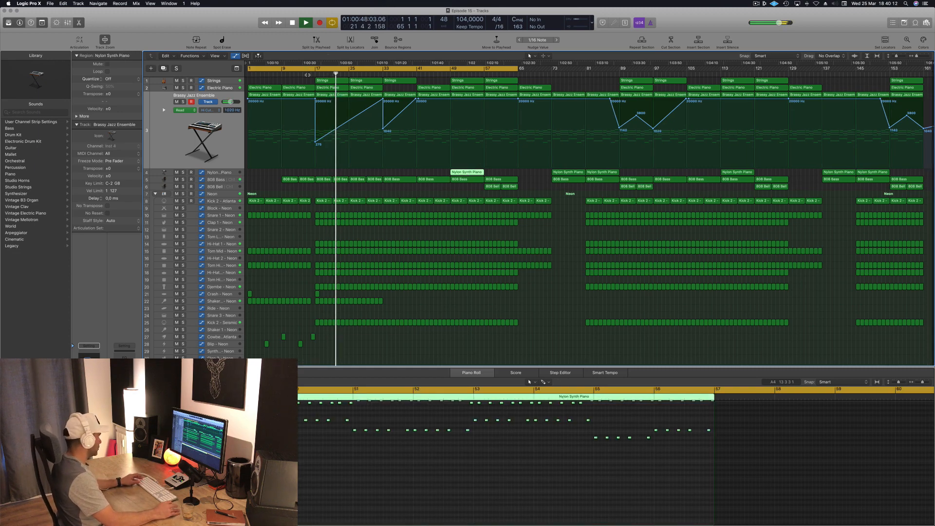
left_click(308, 75)
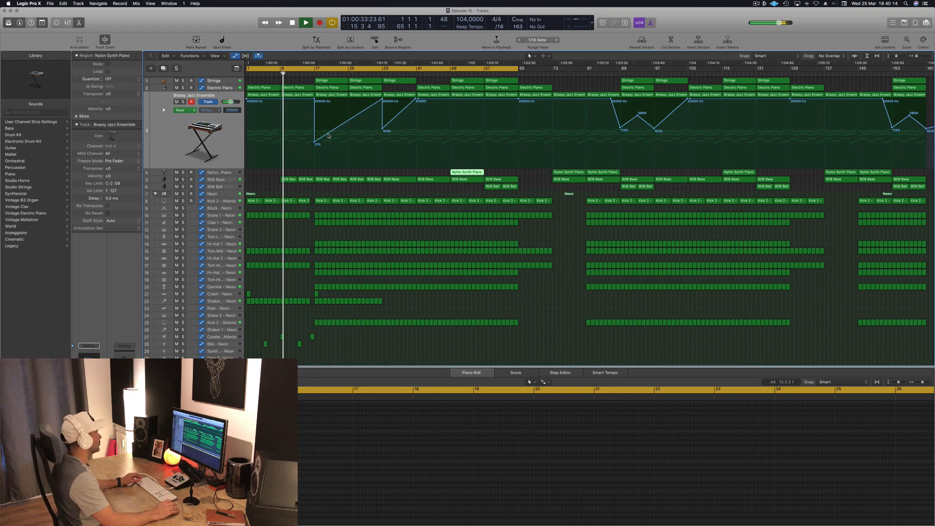
key("super+Right")
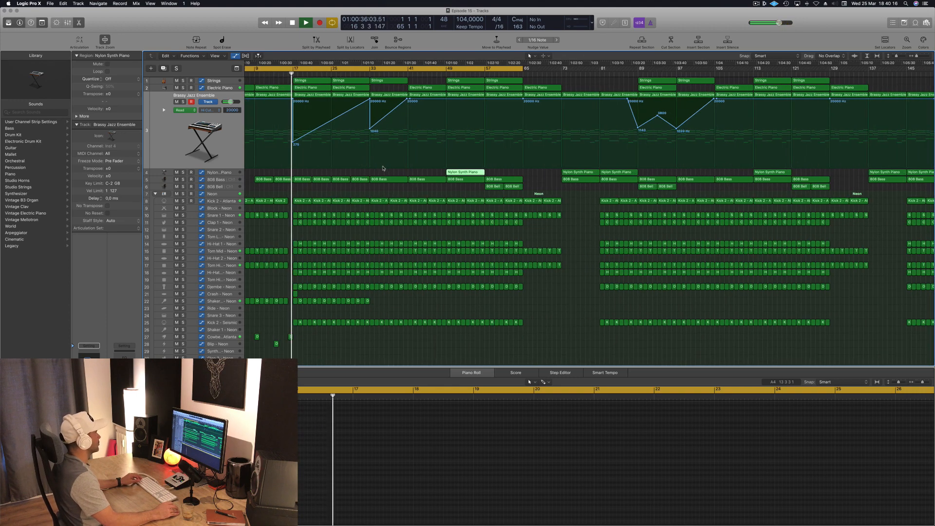
scroll(336, 163, "left", 2)
scroll(398, 161, "left", 2)
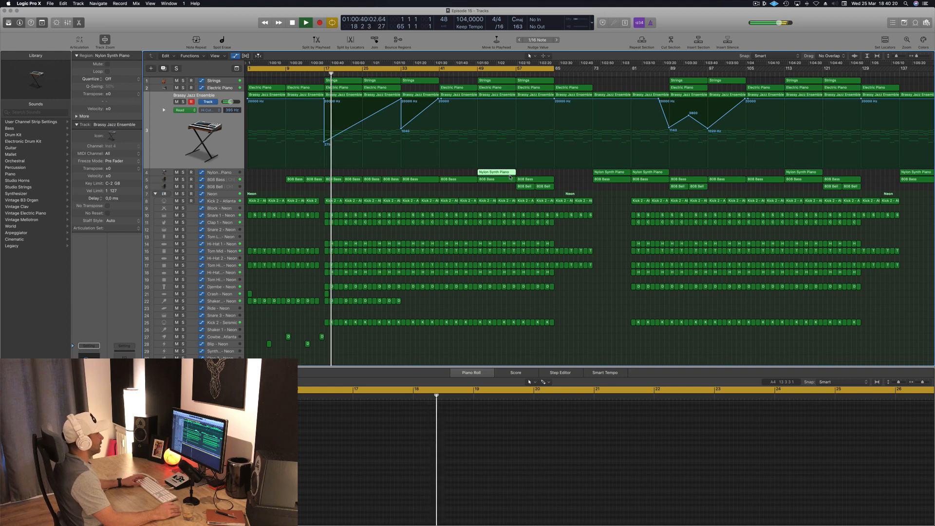
left_click_drag(508, 188, 333, 188)
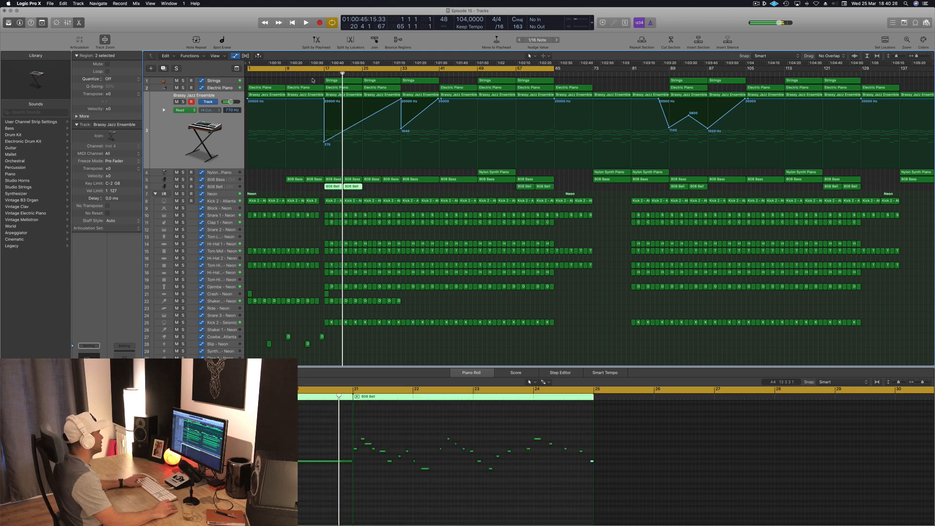
Replay the transition into bar 17 with the copied 808 Bell regions and select the 808 Bell track.
left_click(318, 74)
key("space")
scroll(288, 126, "down", 2)
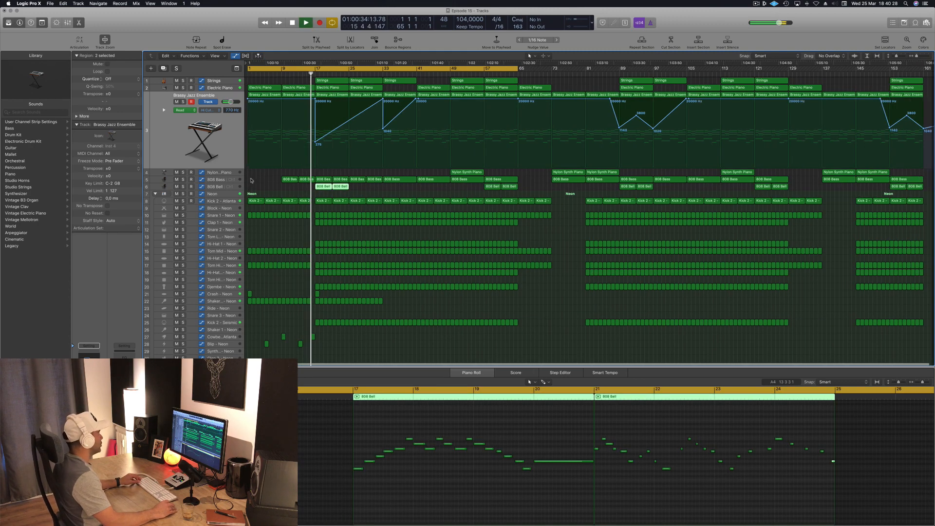
left_click(256, 180)
scroll(257, 179, "up", 1)
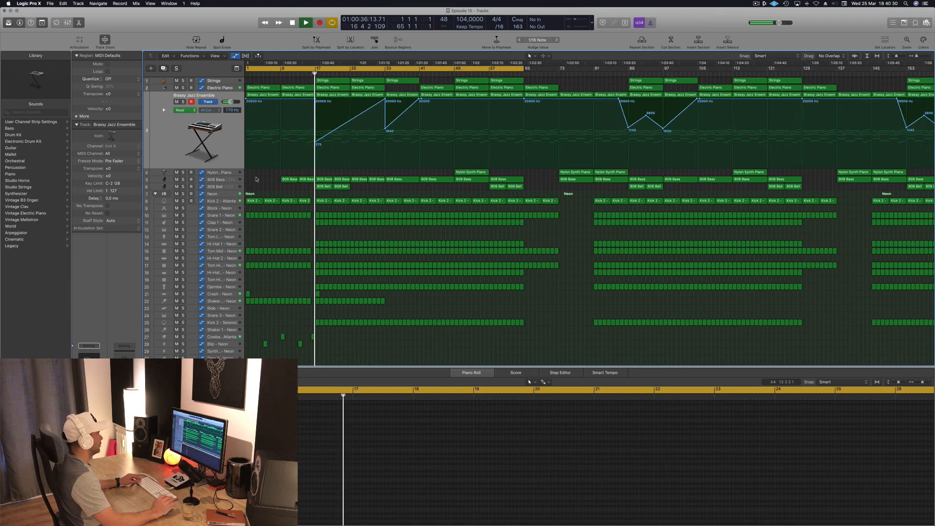
left_click(233, 188)
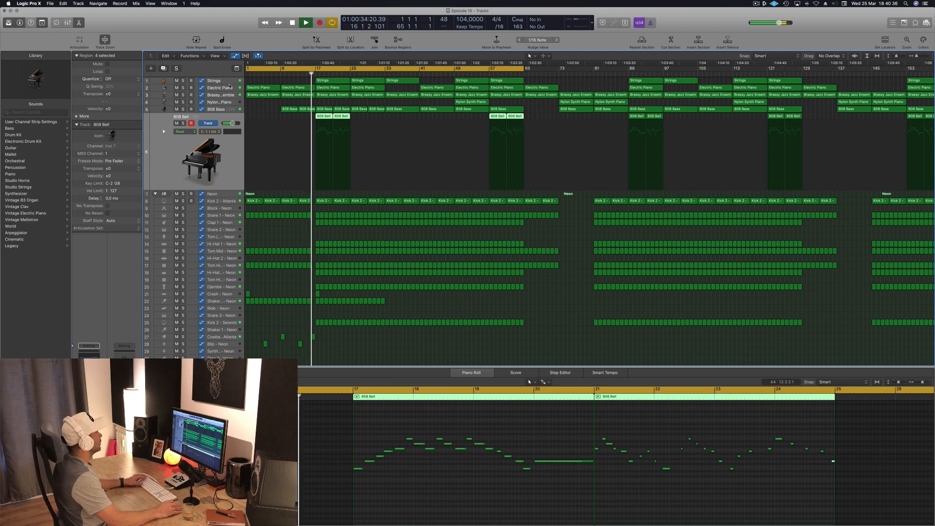
Compare the section with the Electric Piano track muted and unmuted, and set its volume to -11.0 dB.
left_click(221, 89)
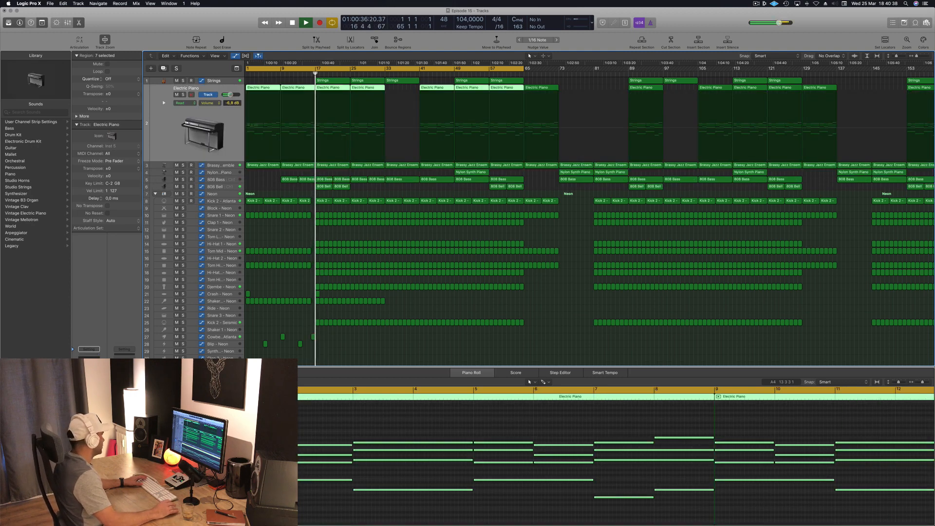
key("ctrl+m")
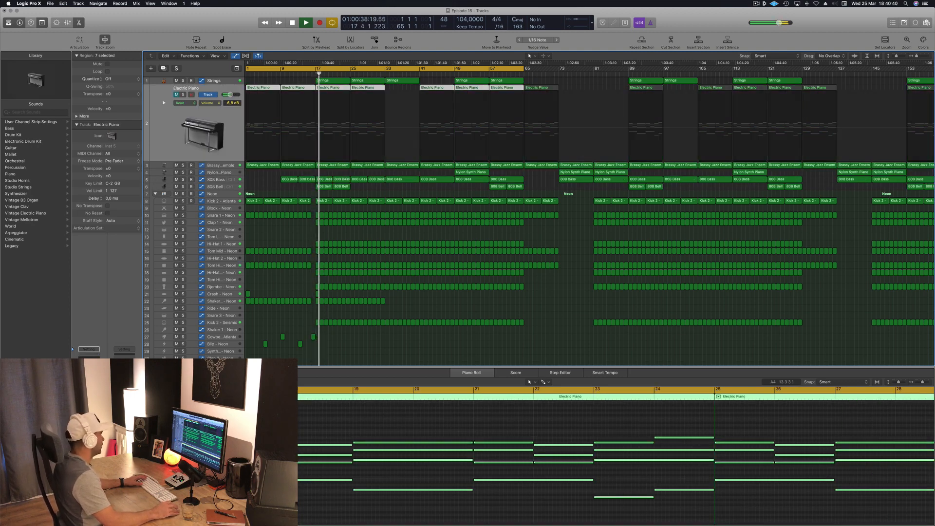
key("ctrl+m")
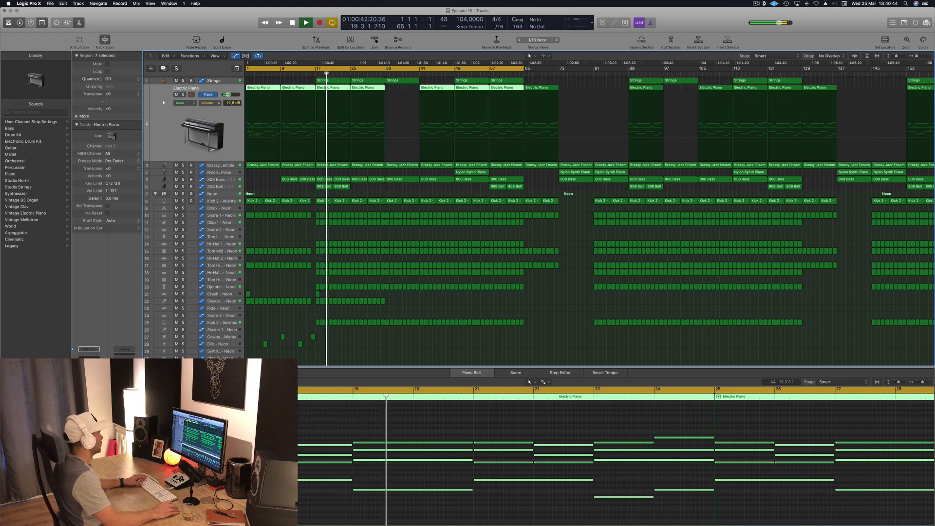
left_click(311, 73)
scroll(316, 181, "up", 2)
scroll(317, 182, "down", 2)
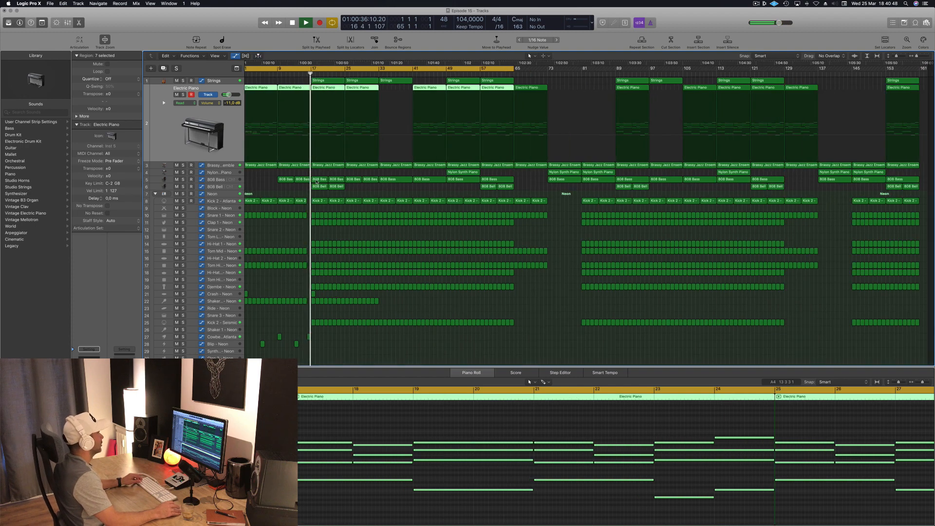
Show the notes of the 808 Bell region at bar 17 and cycle playback from bar 17 to bar 34.
left_click(320, 187)
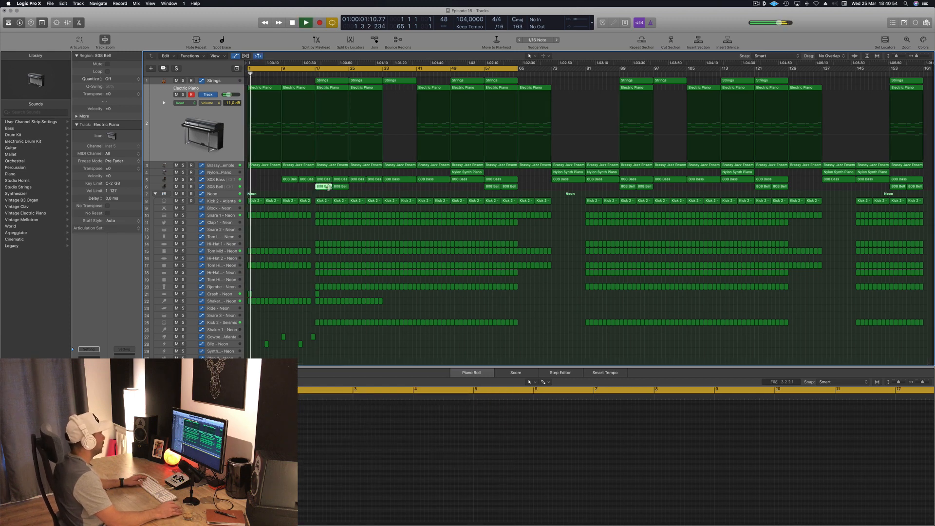
key("p")
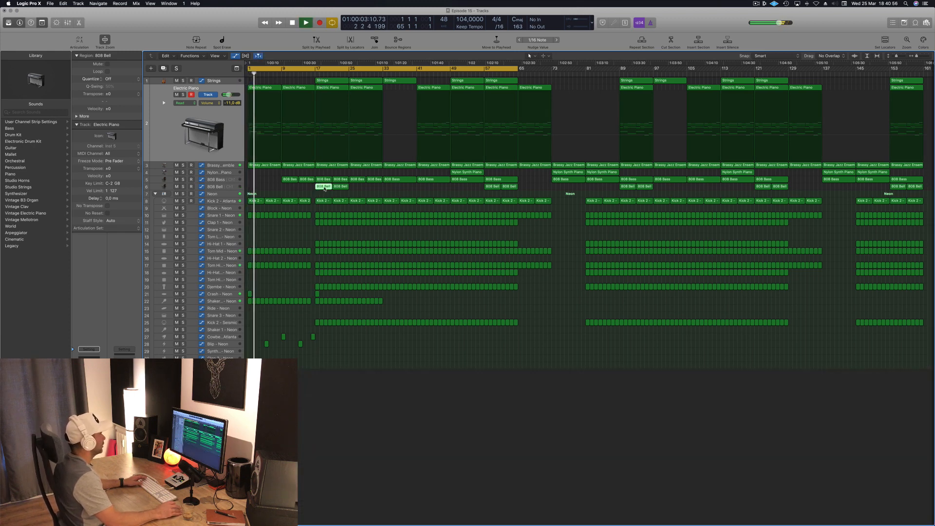
key("p")
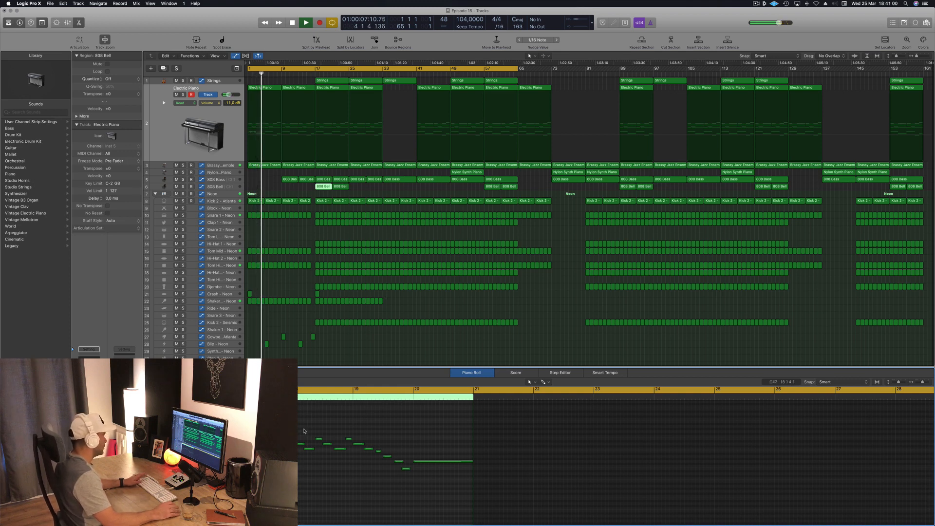
left_click_drag(318, 70, 385, 68)
left_click_drag(320, 69, 316, 68)
key("Return")
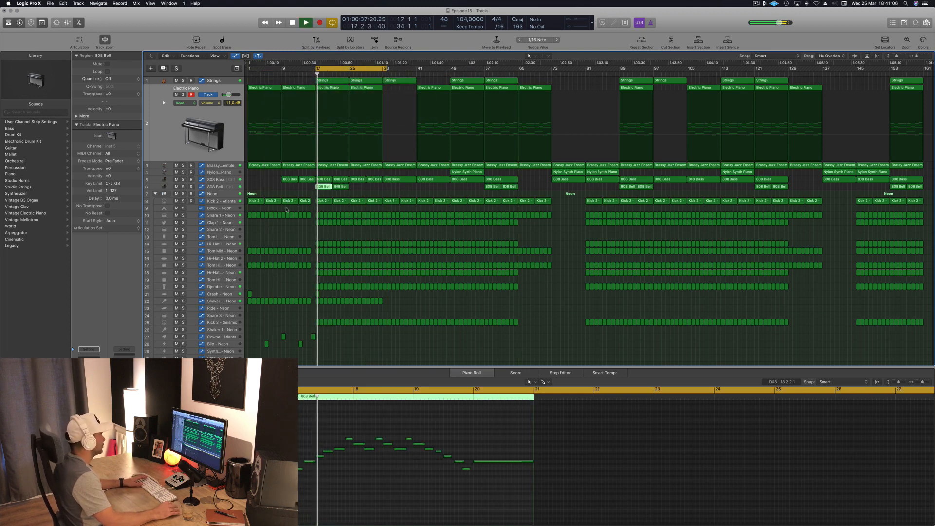
Delete the notes following the opening rising run in the bar 17 808 Bell region and replay it.
left_click_drag(374, 427, 511, 480)
key("space")
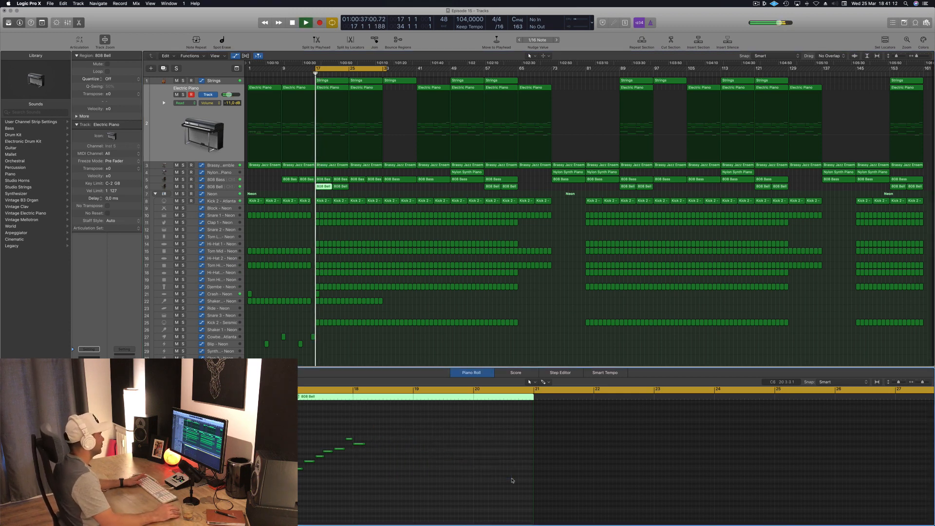
Delete the 808 Bell region at bar 21 and copy the shortened bar 17 region to bar 25.
left_click(341, 187)
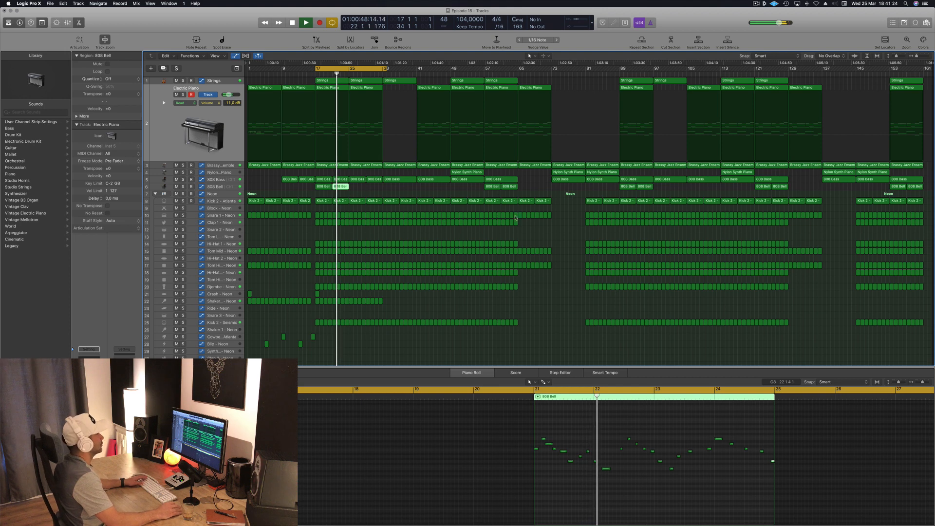
key("space")
left_click(341, 187)
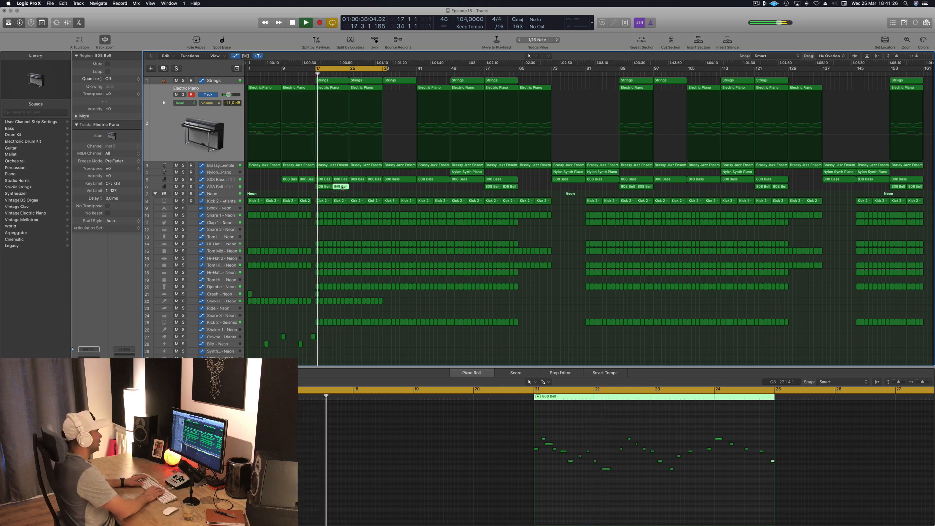
key("Delete")
left_click(324, 188)
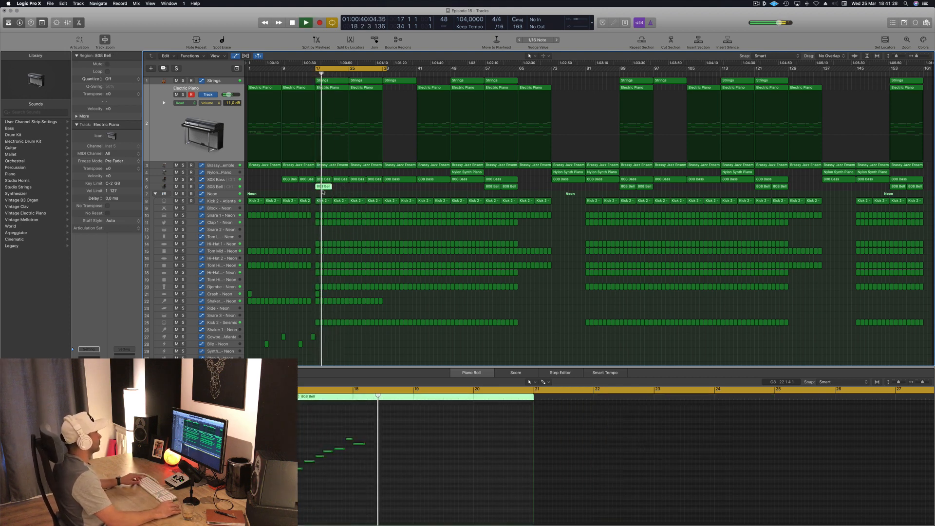
left_click_drag(324, 189, 345, 191)
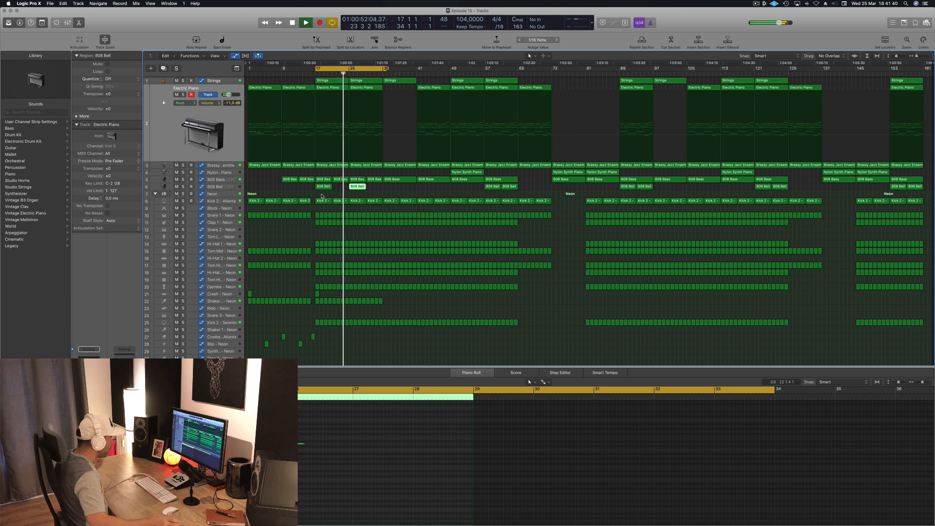
Clear the region selection, replay the cycled section from bar 17 and show the Electric Piano notes within it.
left_click(279, 239)
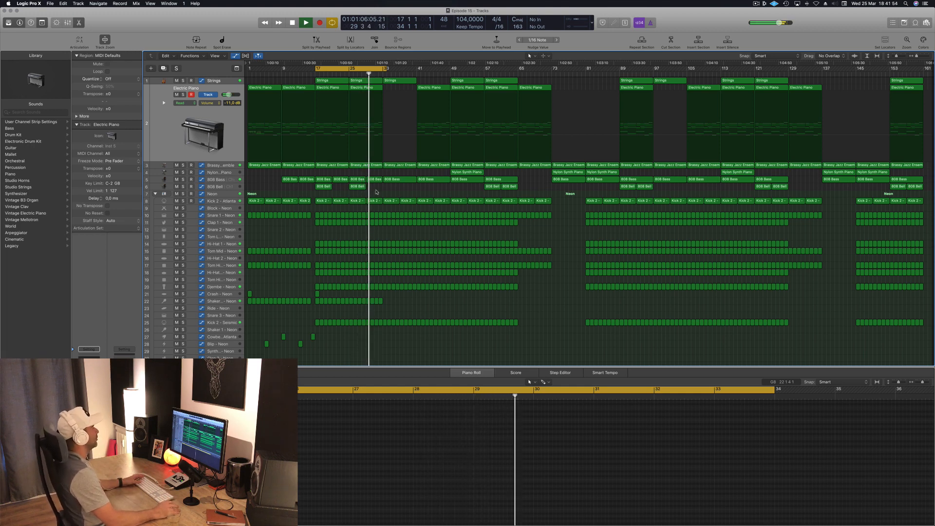
key("space")
key("space")
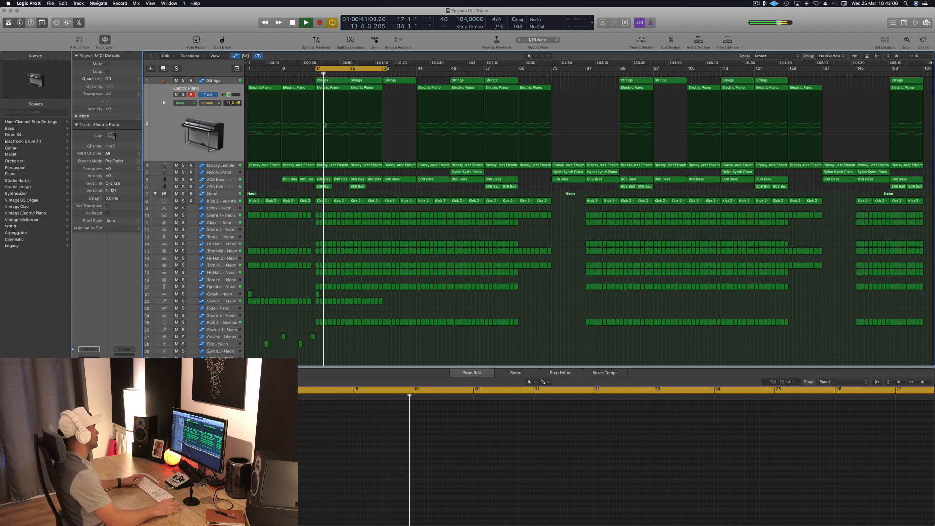
left_click(220, 119)
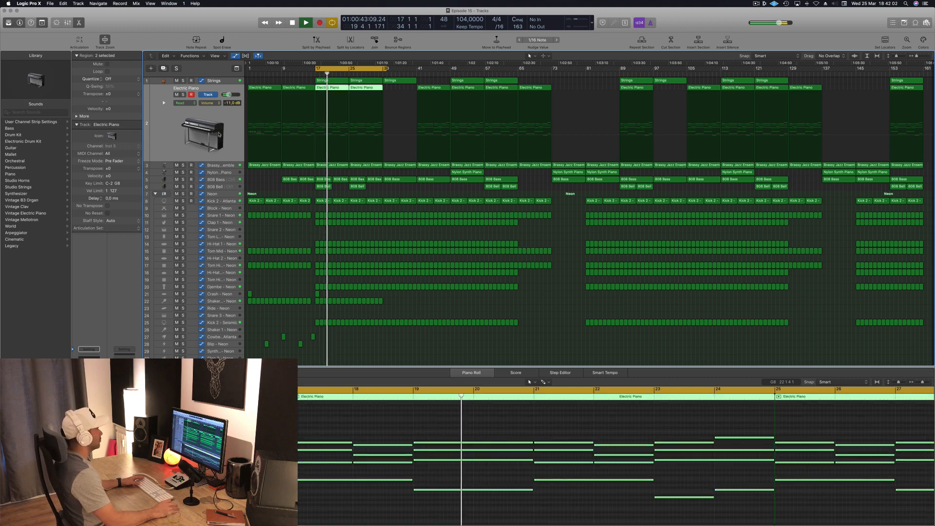
Try a copy of the bar 49 Nylon Synth Piano region at bar 17, replay the section and take the copy out.
left_click_drag(468, 172, 331, 174)
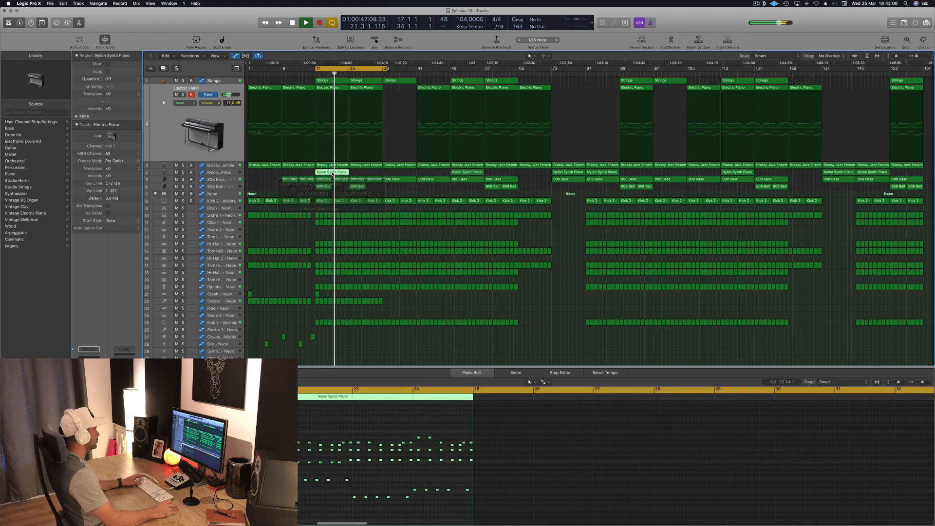
key("Return")
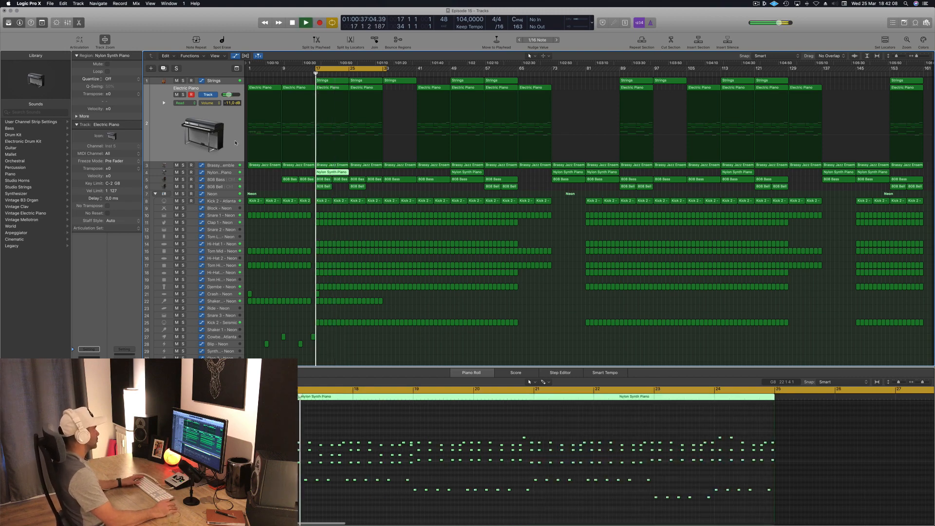
left_click_drag(336, 172, 475, 172)
left_click(383, 194)
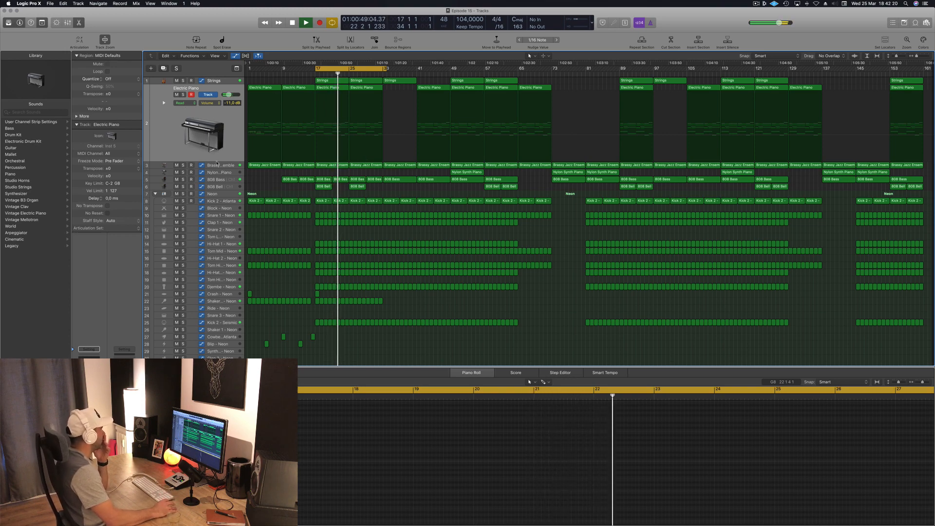
On the Brassy Jazz Ensemble track, raise the bar 17 High Cut Frequency point and add a drop to 910 Hz just before bar 21.
left_click(220, 166)
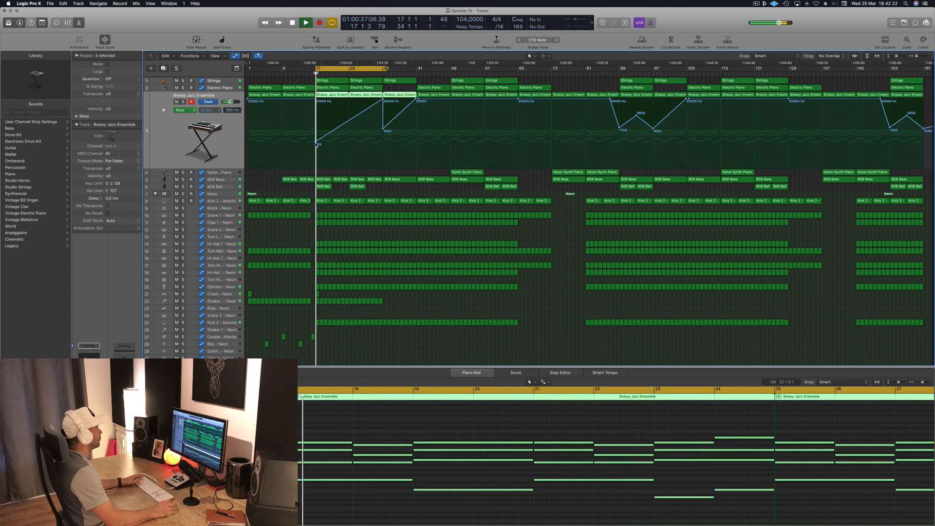
left_click_drag(316, 142, 315, 132)
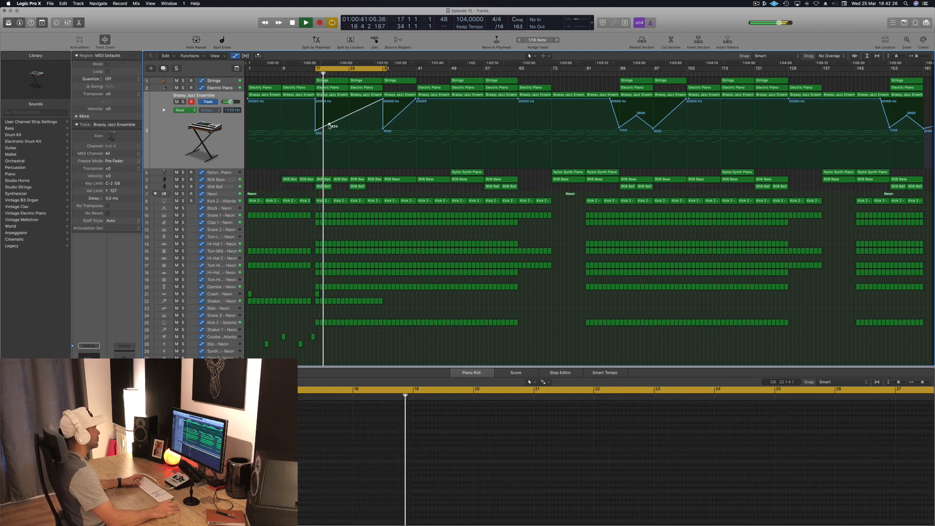
left_click(330, 126)
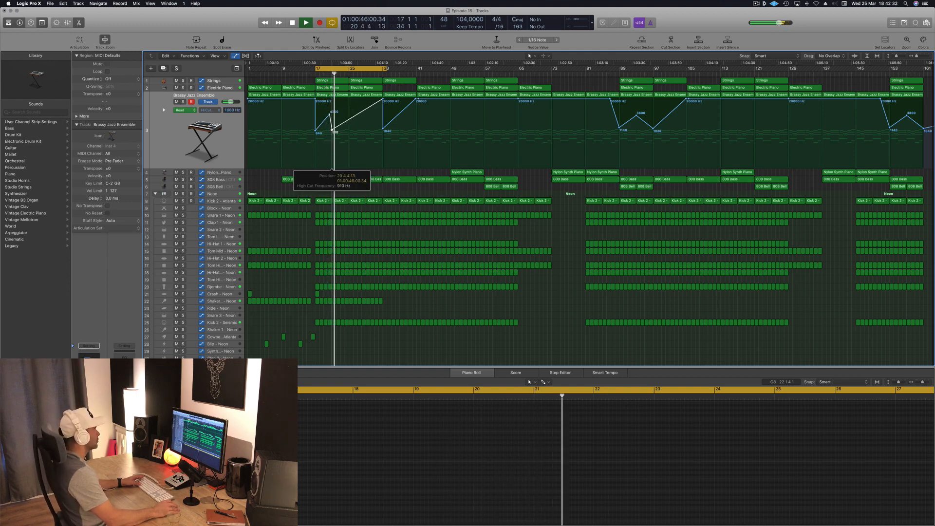
scroll(333, 132, "up", 8)
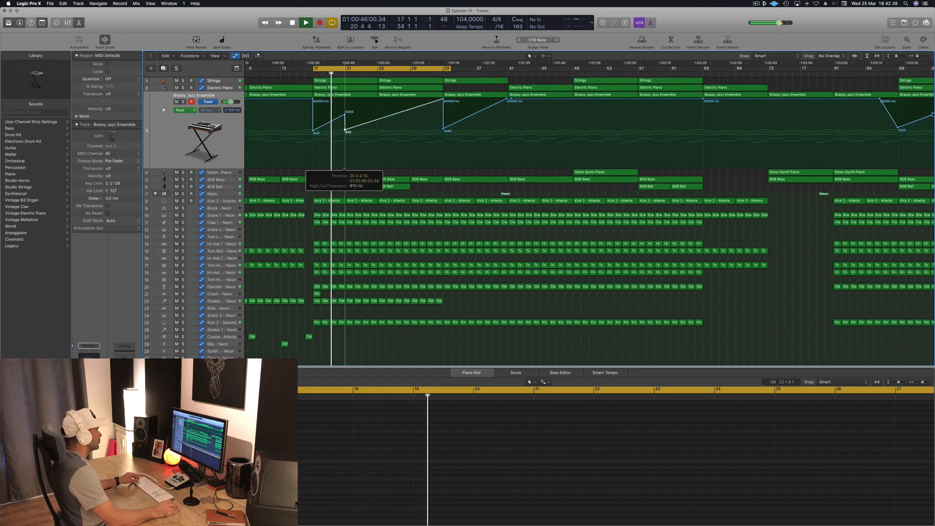
Add a second High Cut Frequency drop at bar 25 and raise the peak just before it to 8300 Hz.
left_click(376, 121)
left_click_drag(377, 121, 379, 131)
left_click(382, 112)
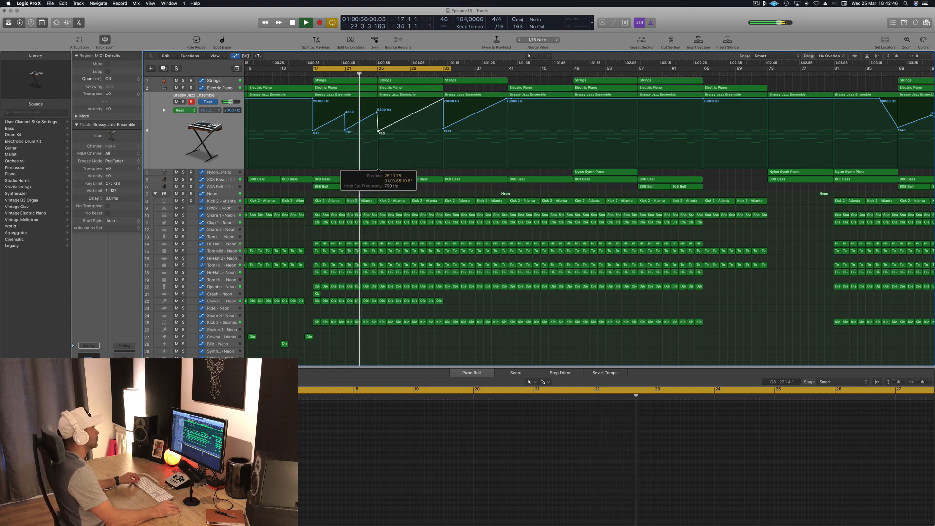
left_click_drag(378, 132, 378, 107)
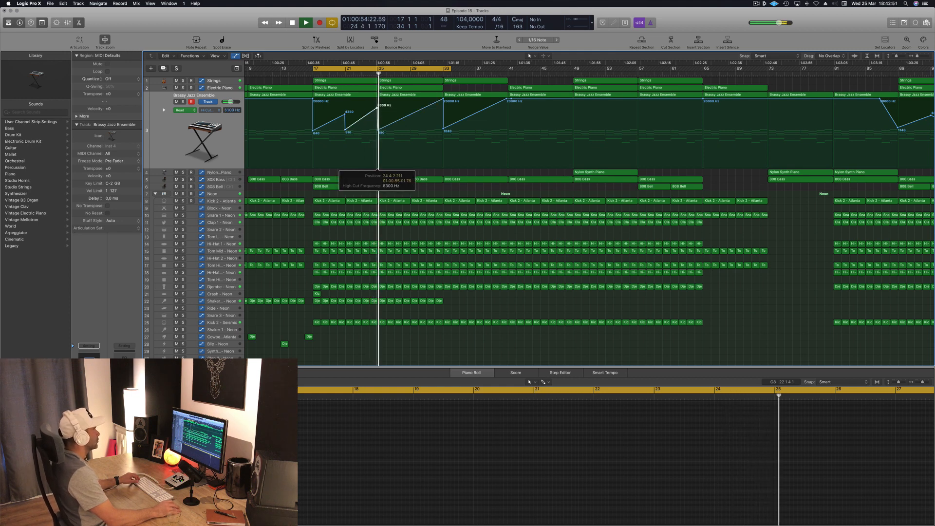
Delete the Strings and Electric Piano regions at bar 25.
left_click(404, 88)
key("Delete")
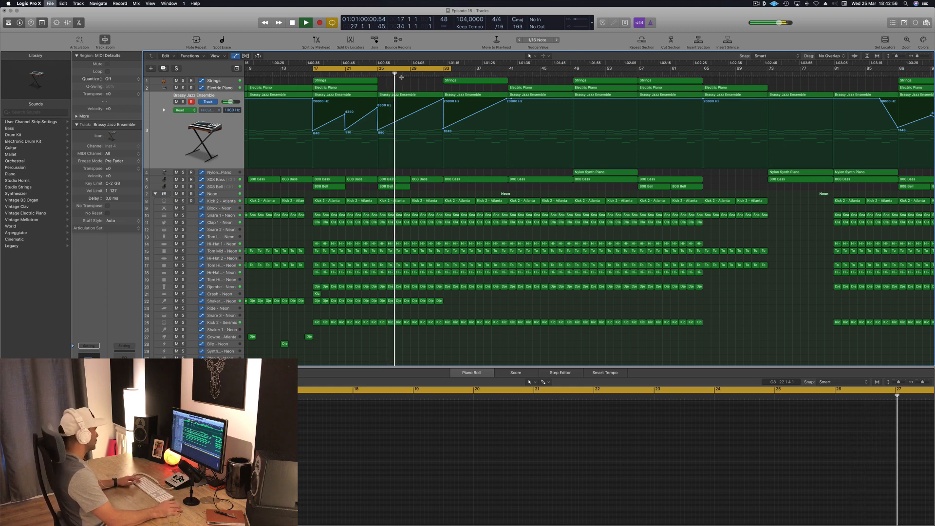
scroll(408, 104, "down", 2)
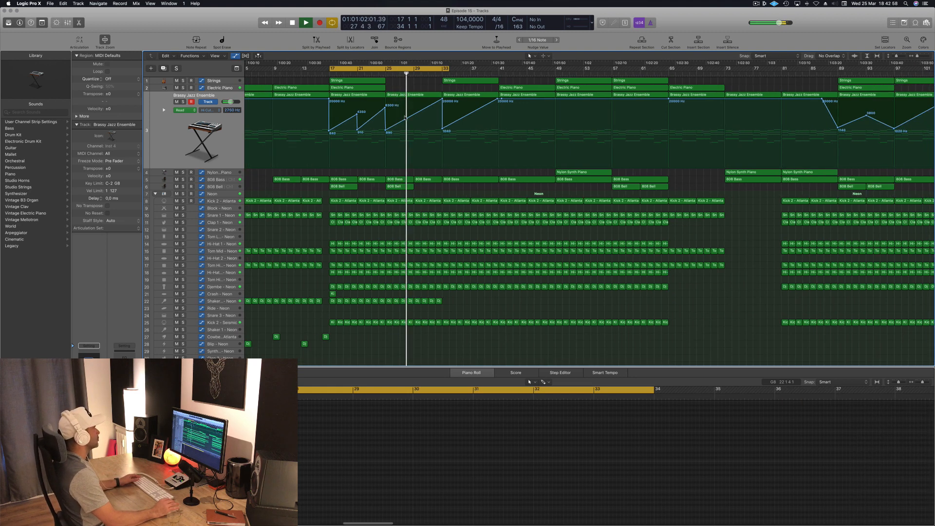
scroll(439, 165, "down", 2)
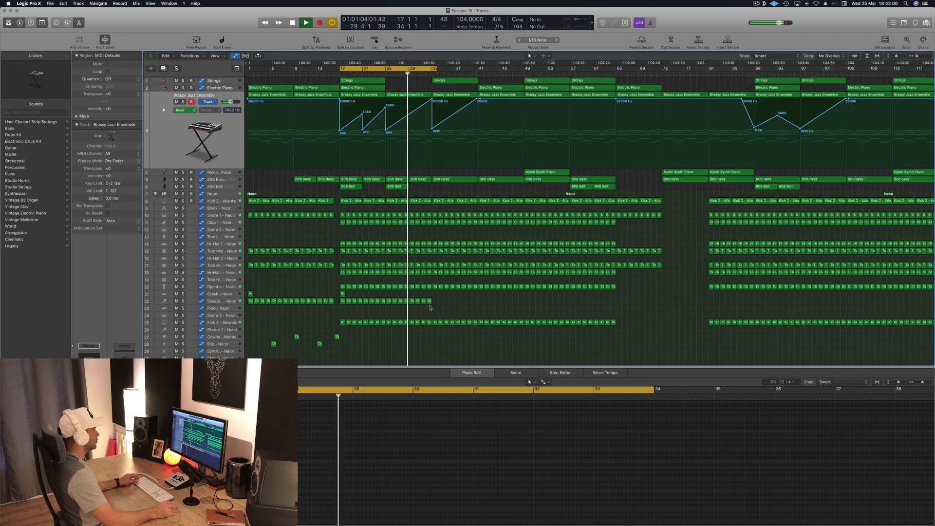
Copy the Shaker regions onward to bar 49 and copy the intro's Cowbell and Blip regions 16 bars later, into bars 17 to 33.
left_click_drag(365, 306, 433, 301)
scroll(369, 346, "down", 2)
left_click_drag(375, 354, 349, 345)
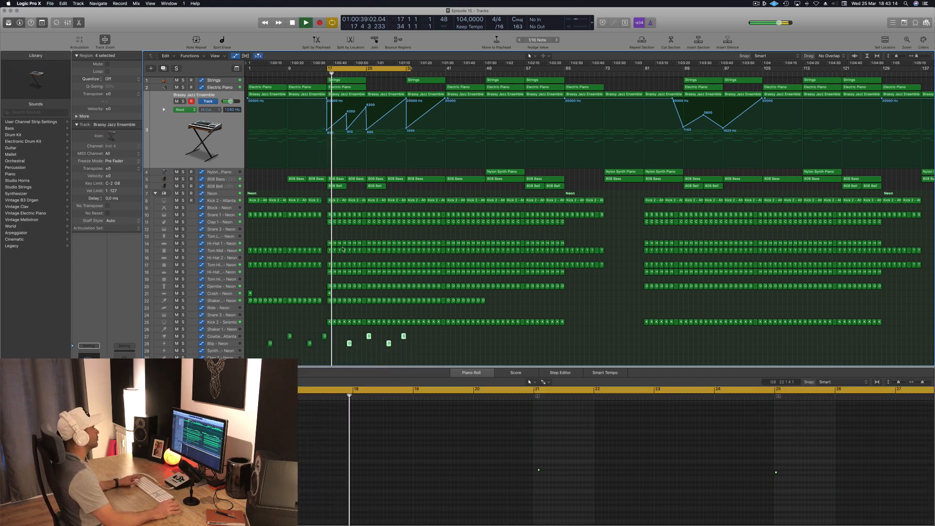
left_click(303, 232)
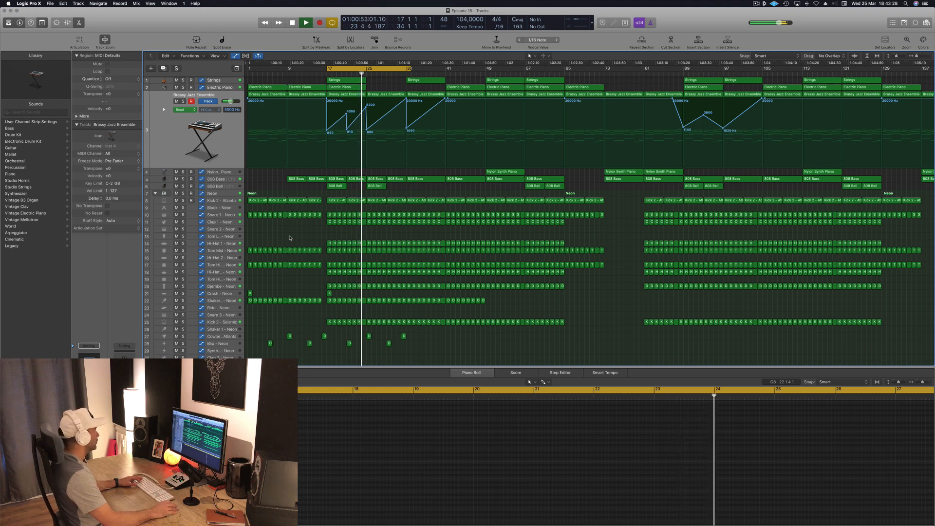
Check the regions and volume settings of the Clap 1 and Blip tracks while the section plays.
scroll(298, 238, "down", 1)
scroll(297, 228, "down", 1)
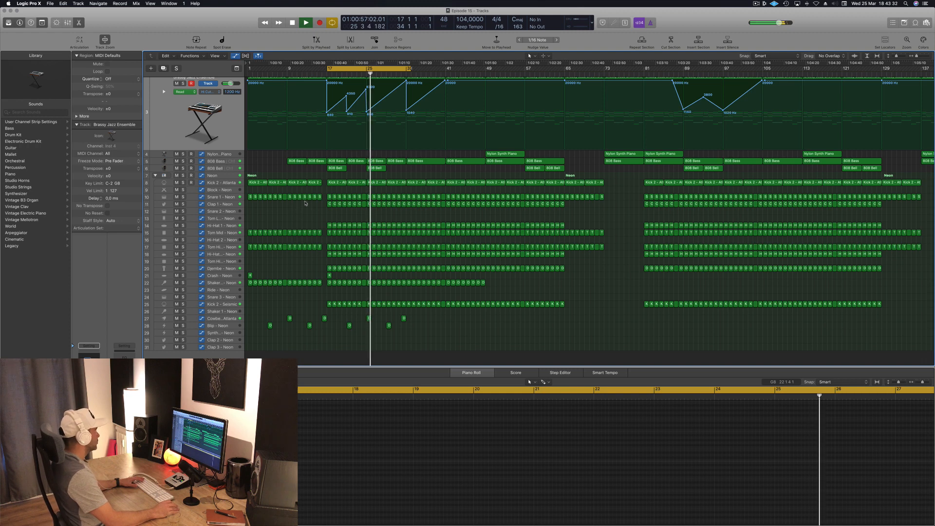
left_click(229, 205)
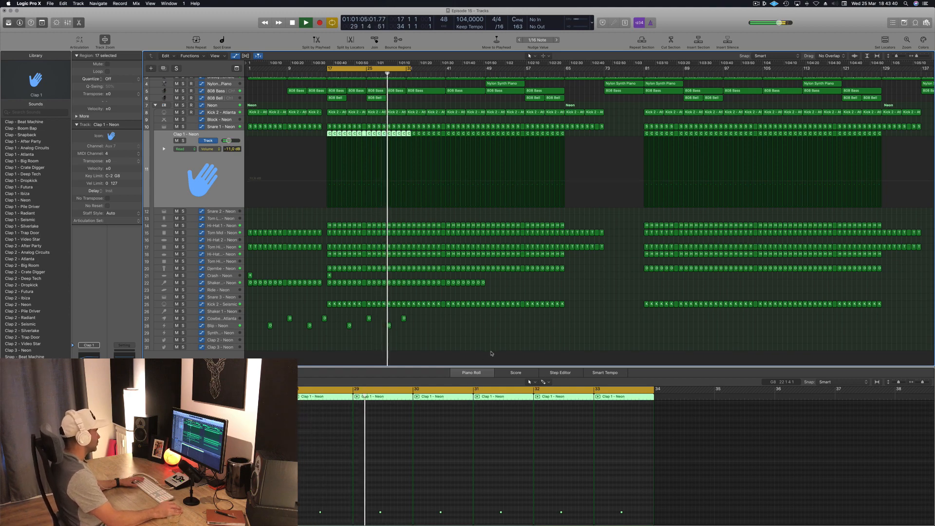
left_click(227, 326)
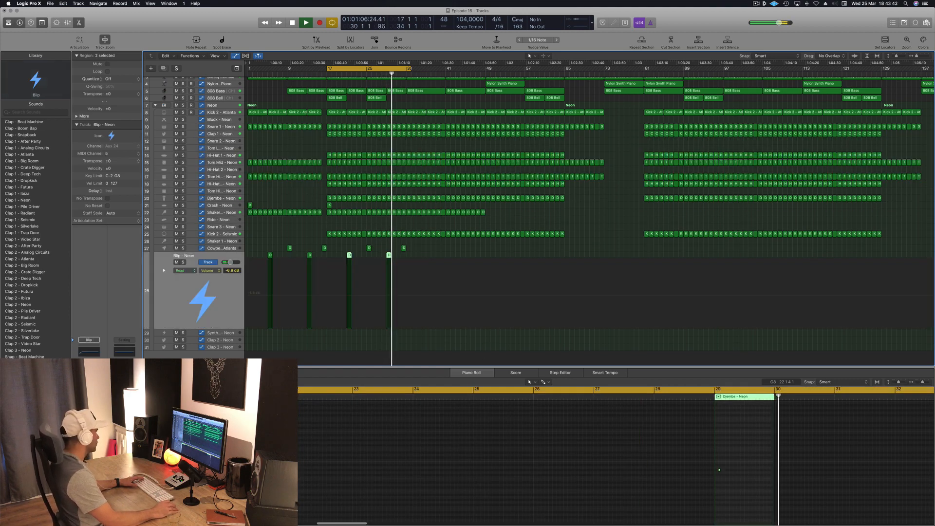
left_click(476, 335)
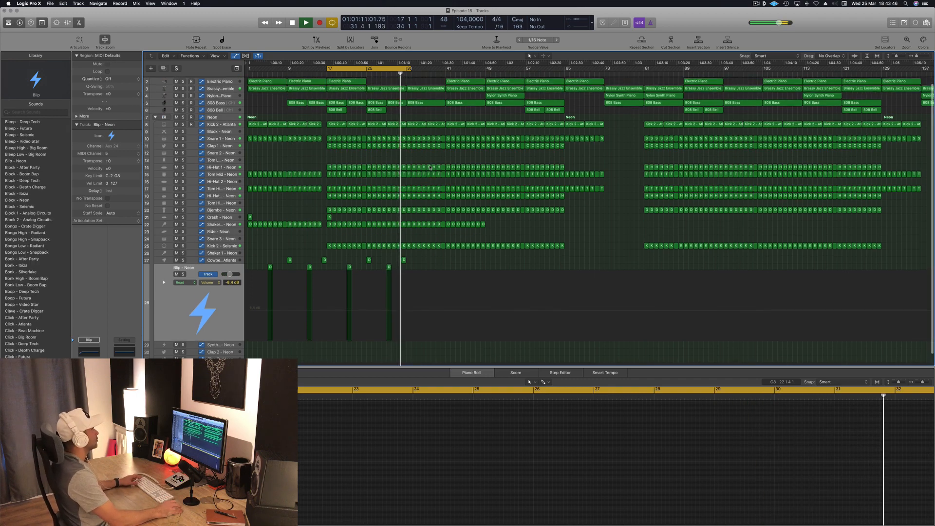
Shorten the cycle range to end at bar 33 and restart playback from bar 17.
scroll(438, 146, "up", 2)
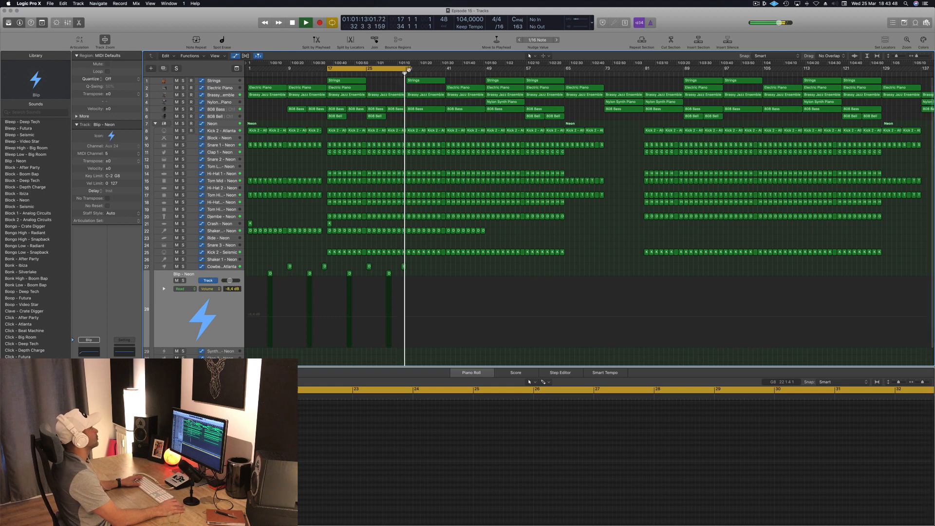
mouse_move(408, 69)
left_click_drag(408, 69, 406, 69)
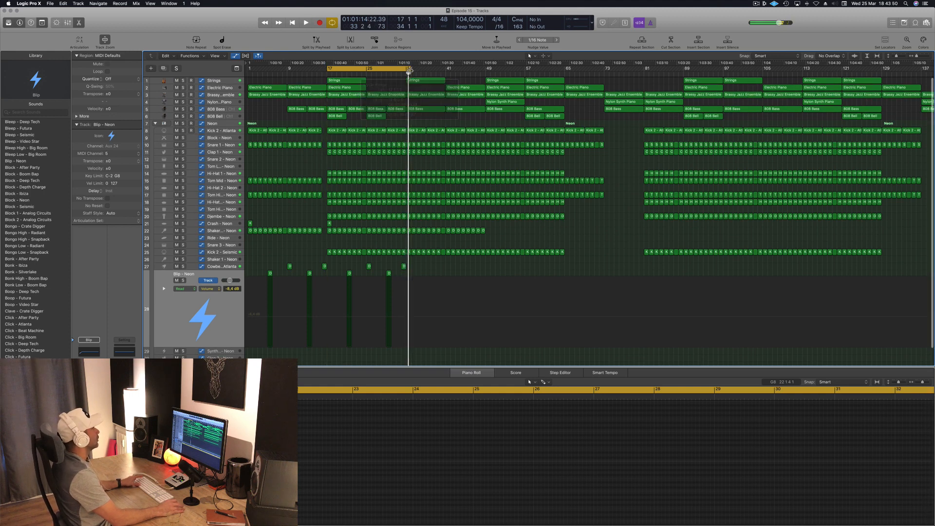
key("space")
key("space")
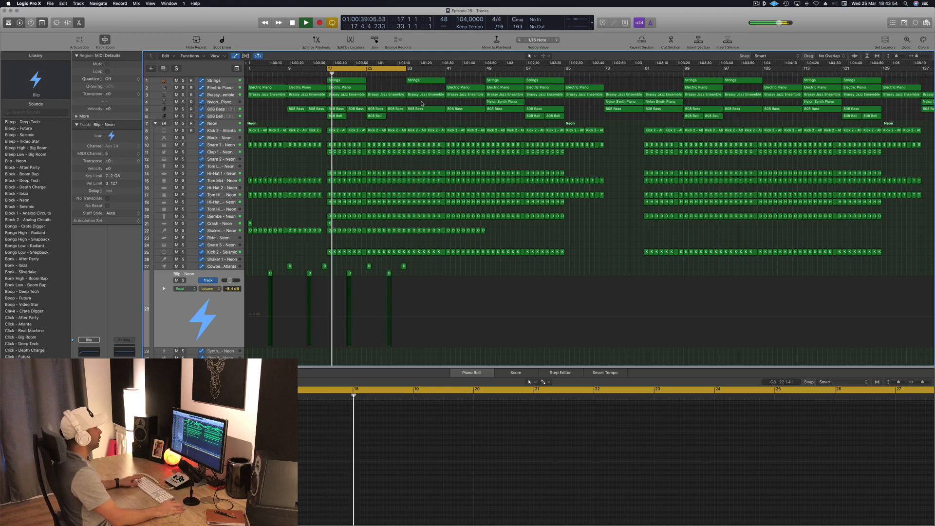
Delete all regions after bar 129 on every track and pull the project end marker back to about bar 129.
key("super+Left")
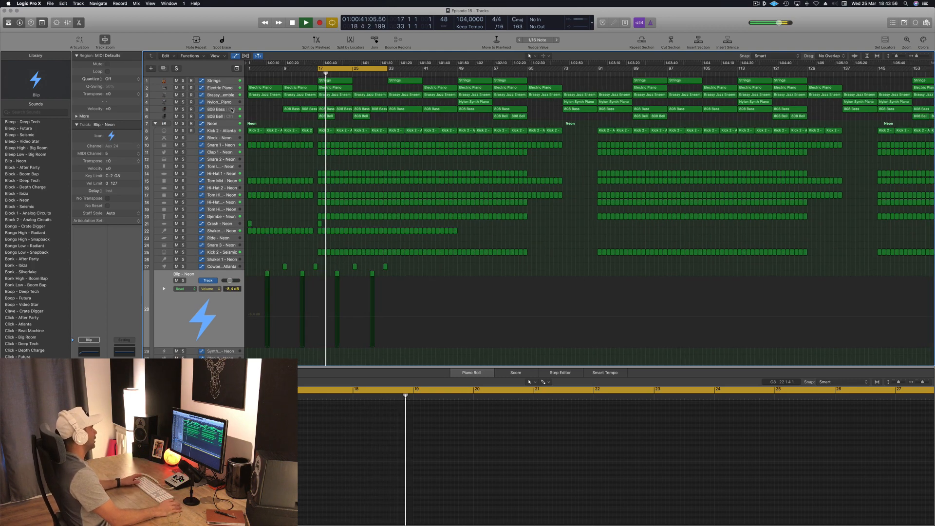
left_click(216, 117)
key("space")
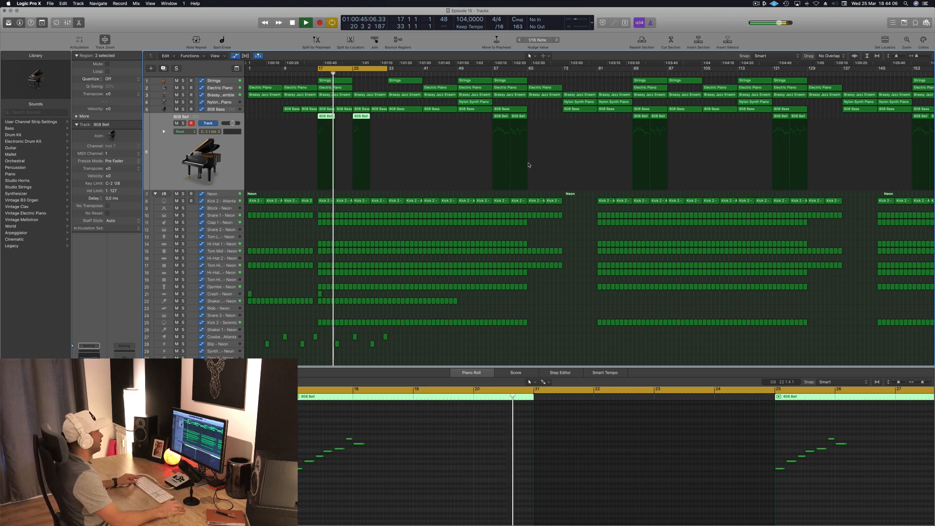
scroll(529, 165, "left", 1)
left_click_drag(795, 332, 927, 76)
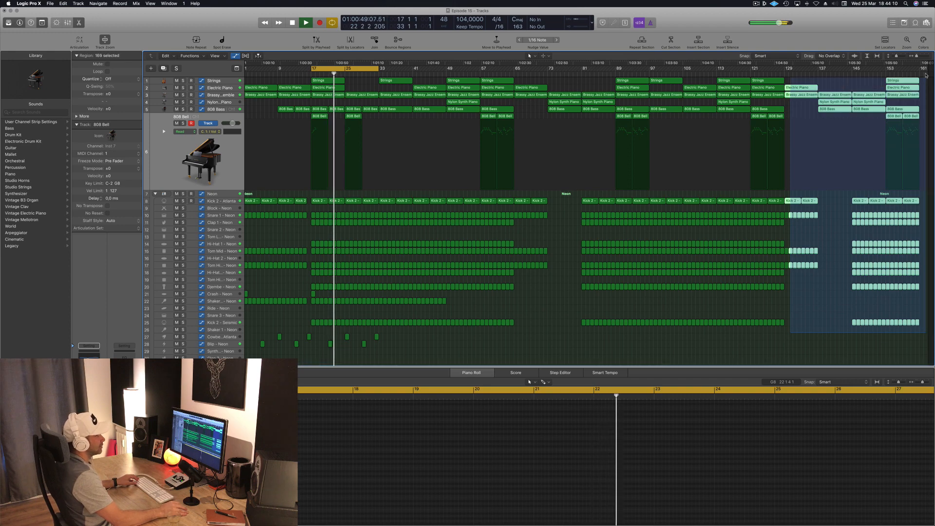
key("Delete")
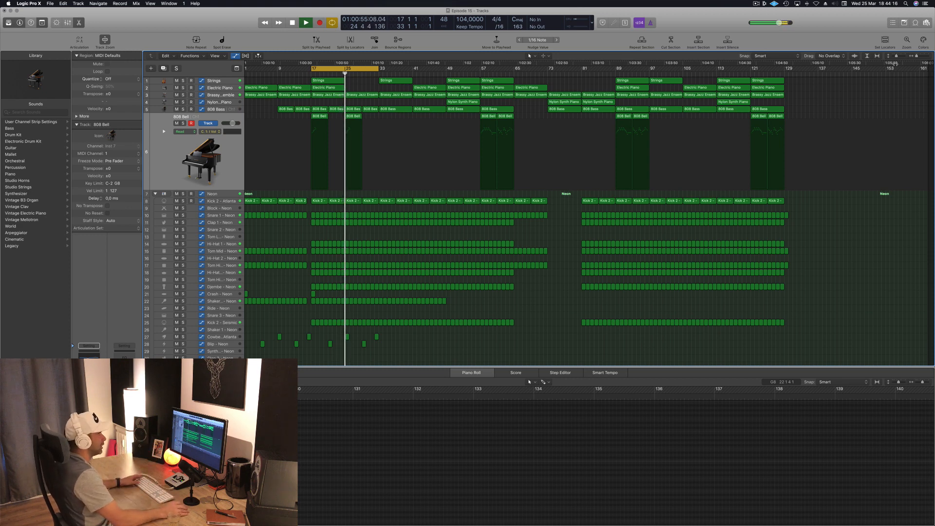
left_click_drag(929, 64, 790, 87)
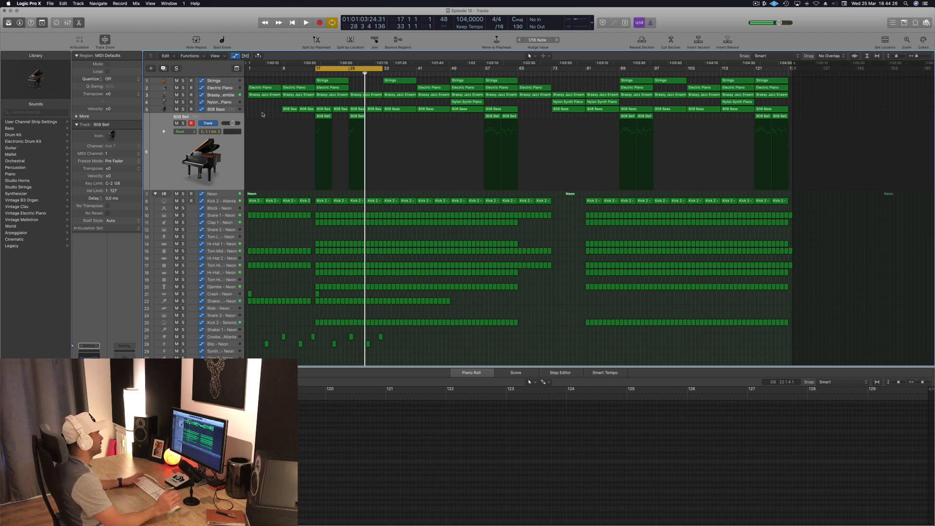
Extend the end of the cycle range to bar 44 and move playback to shortly before bar 33.
key("space")
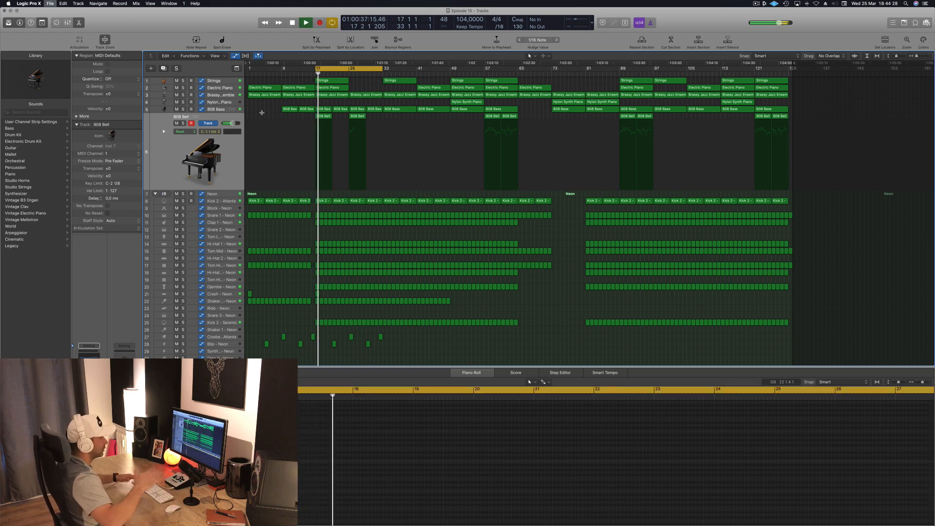
scroll(305, 138, "up", 1)
scroll(306, 138, "down", 1)
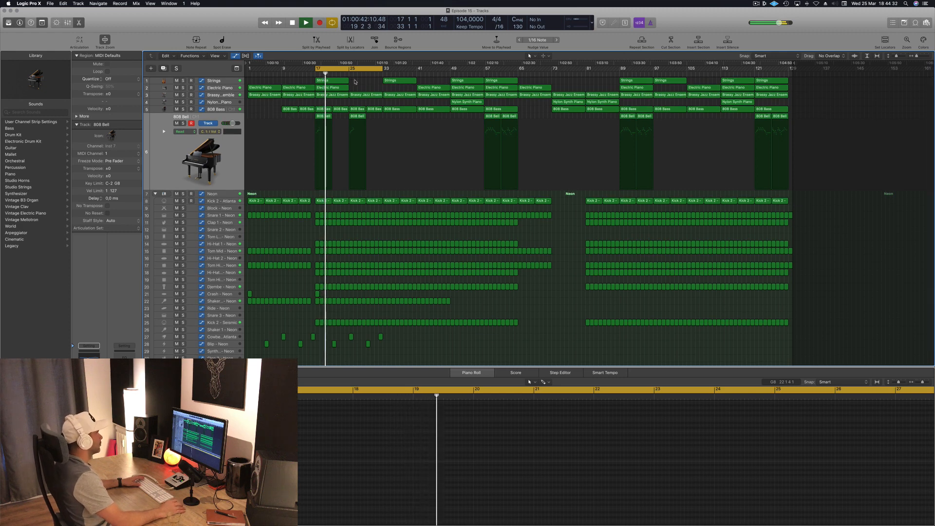
left_click_drag(382, 69, 427, 73)
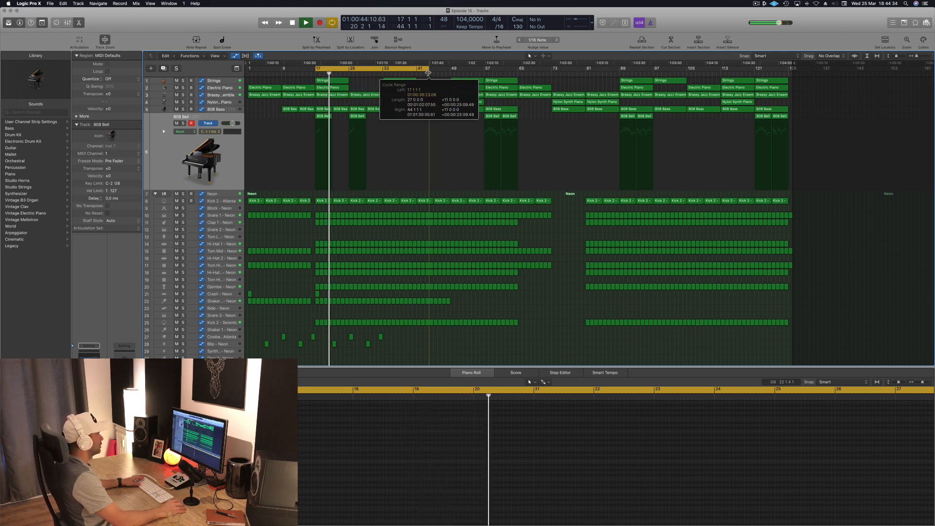
left_click(374, 73)
On the Brassy Jazz Ensemble track, drop the filter cutoff automation to about 1040 Hz at bar 33 and replay the transition.
left_click(219, 95)
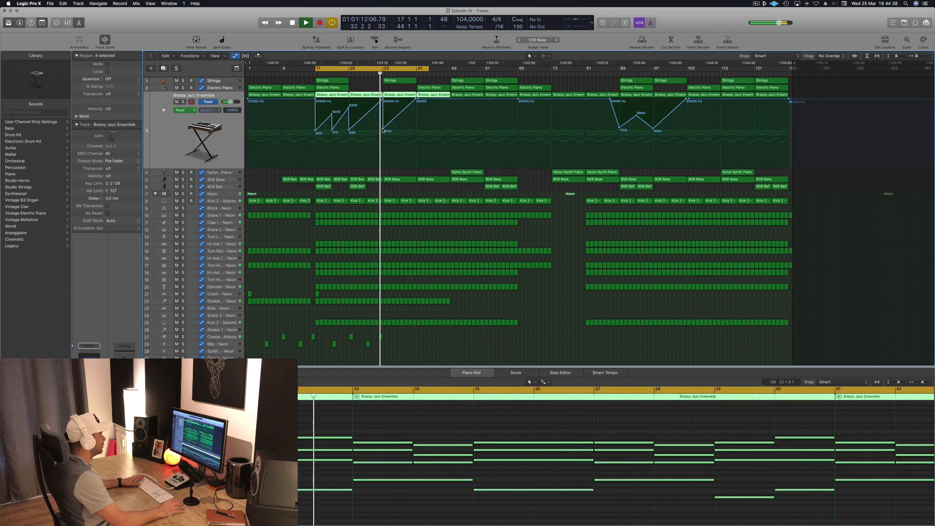
left_click(384, 131)
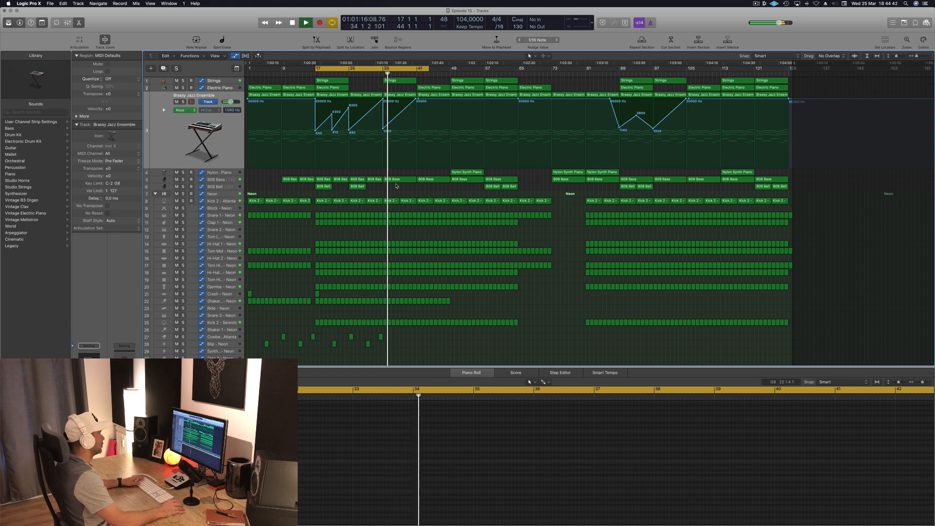
left_click(381, 74)
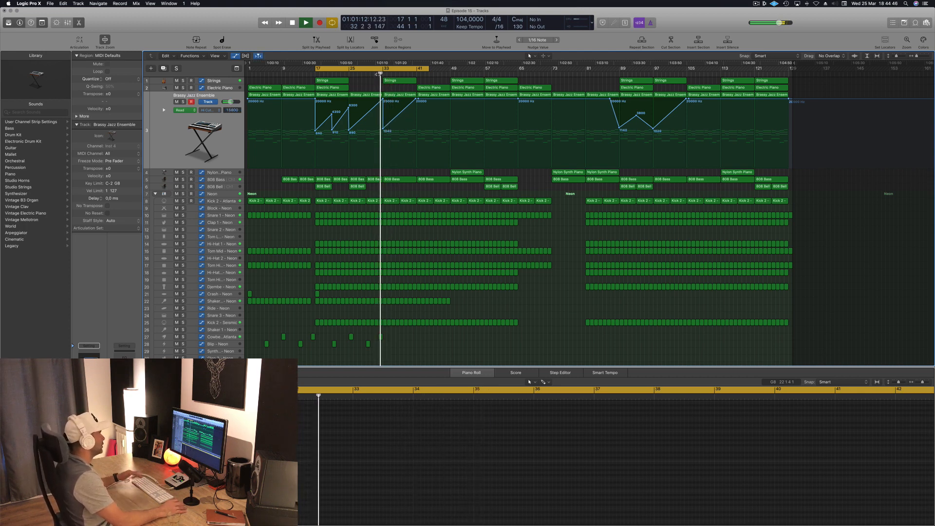
Copy the Electric Piano region from bar 41 to bar 33.
left_click(433, 89)
left_click_drag(435, 89, 401, 89)
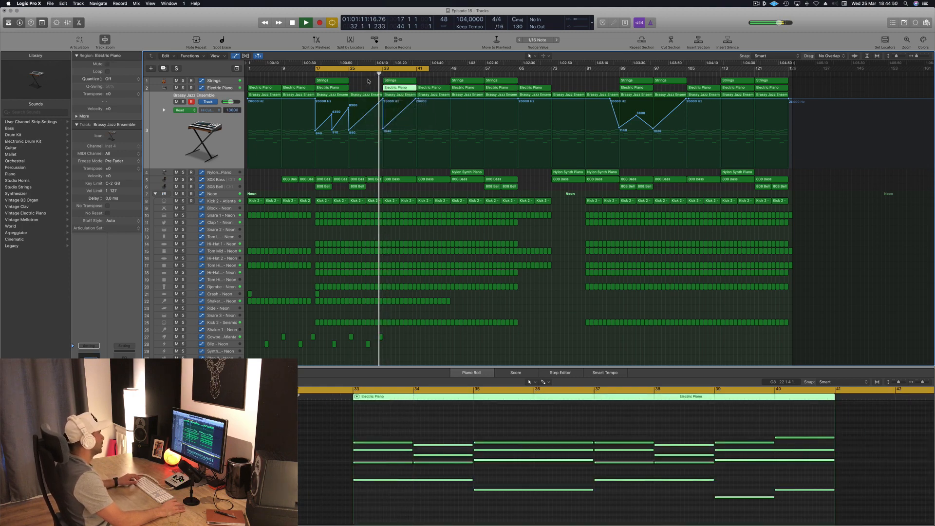
scroll(368, 81, "right", 3)
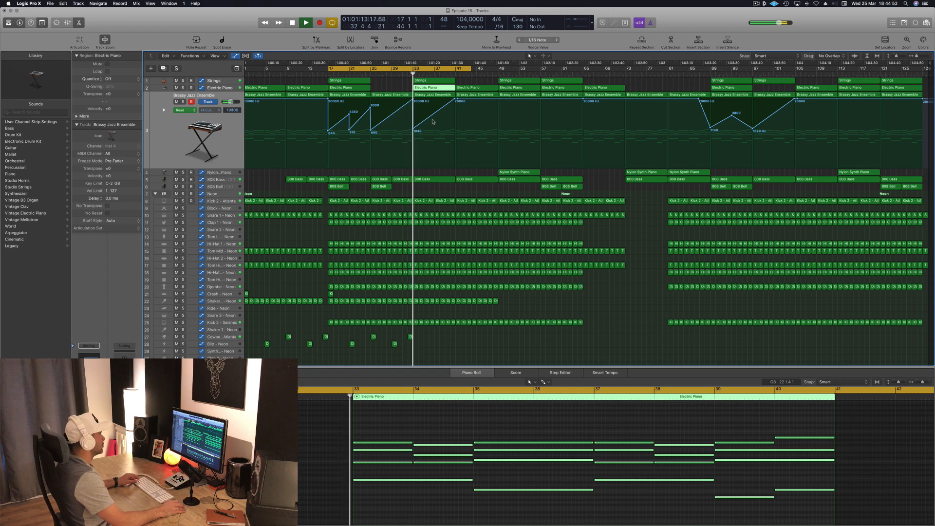
Move the Nylon Synth Piano region from bar 49 to bar 33, aligned exactly with the bar line.
scroll(431, 141, "right", 1)
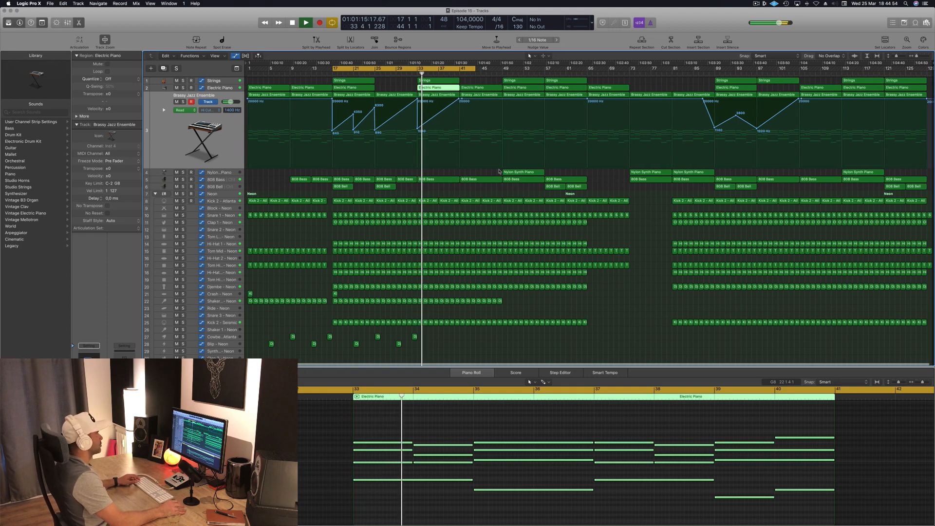
left_click_drag(529, 176, 441, 176)
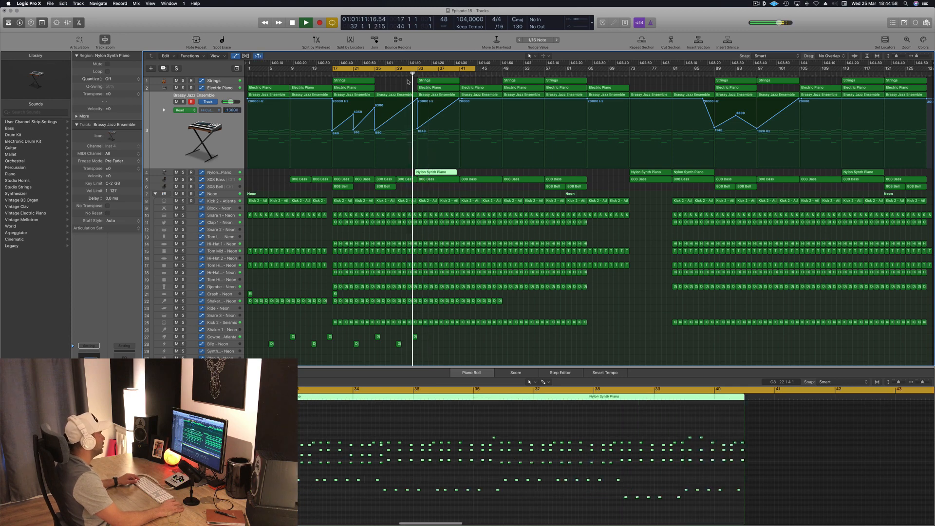
scroll(381, 89, "right", 5)
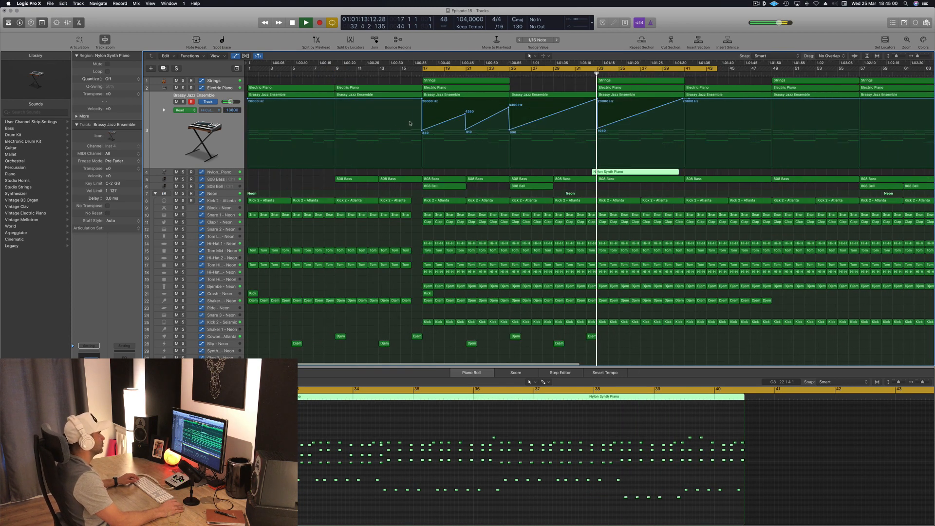
left_click_drag(594, 172, 600, 171)
scroll(590, 170, "left", 5)
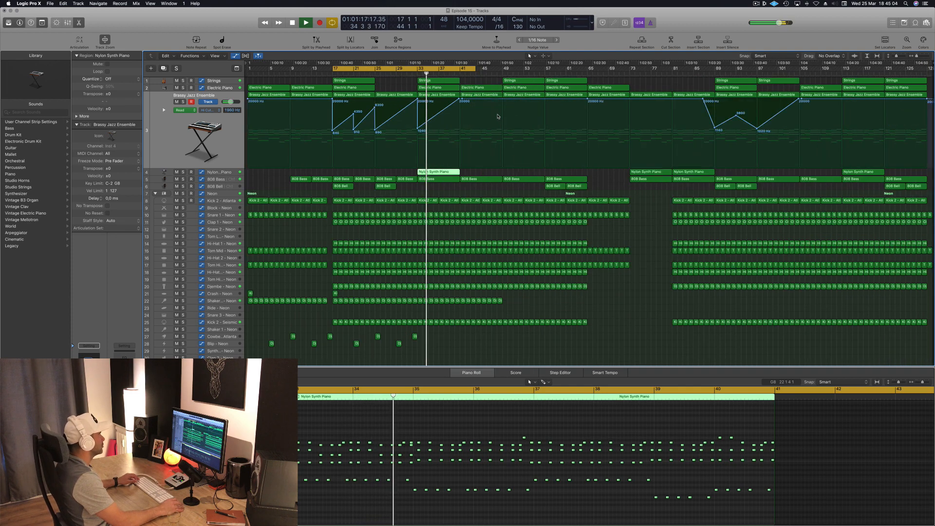
Assign a bus send on the Nylon Synth Piano channel strip and stop playback.
left_click(224, 174)
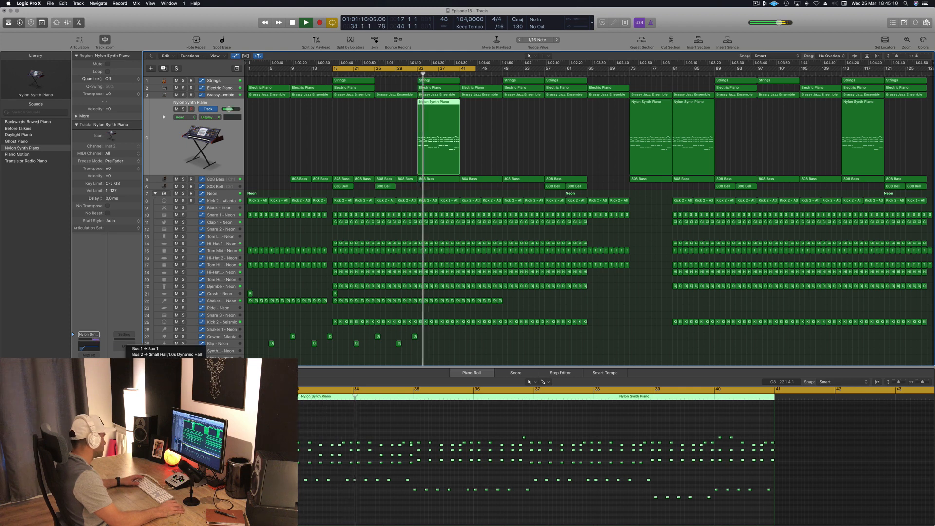
left_click(163, 385)
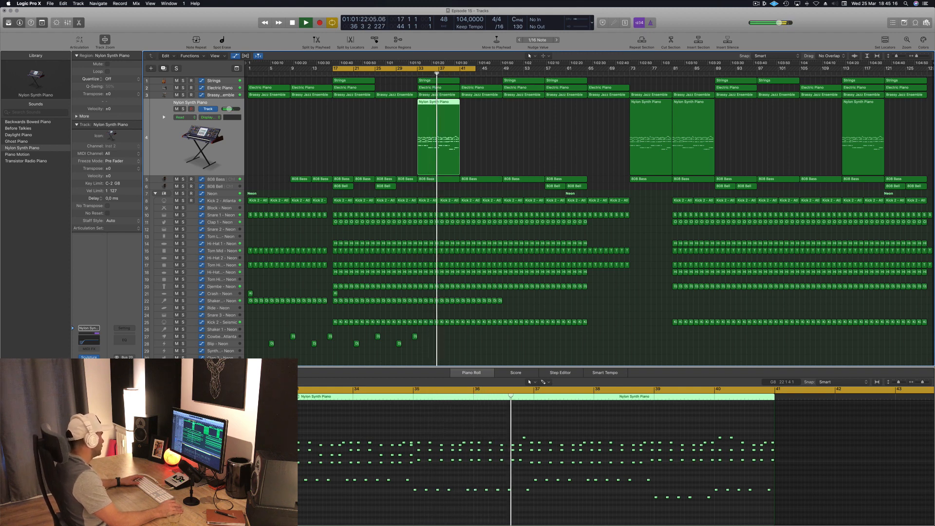
key("space")
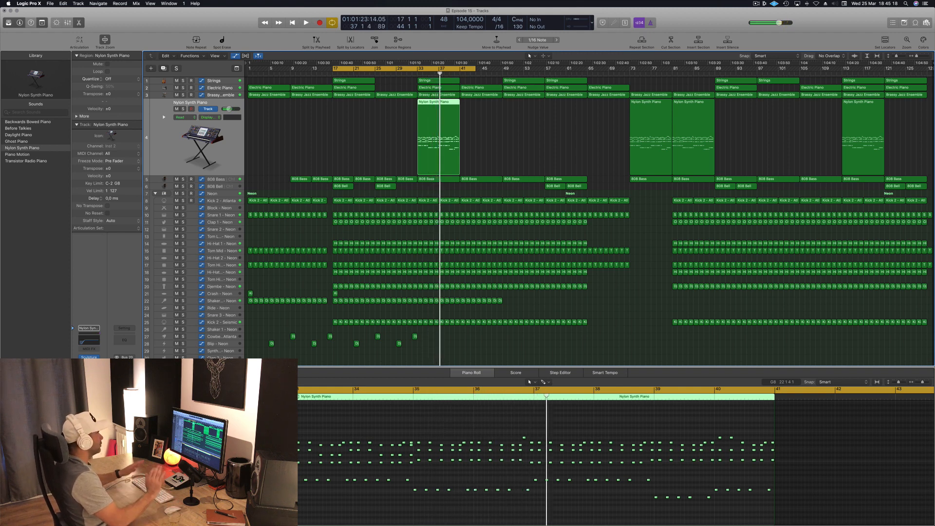
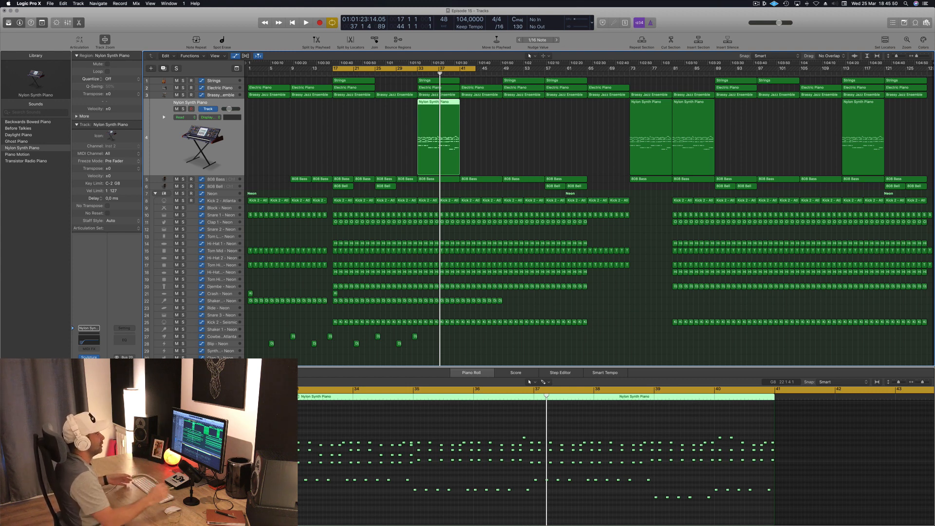
Shift the cycle range to bars 33 through 60 and play it from its start.
key("space")
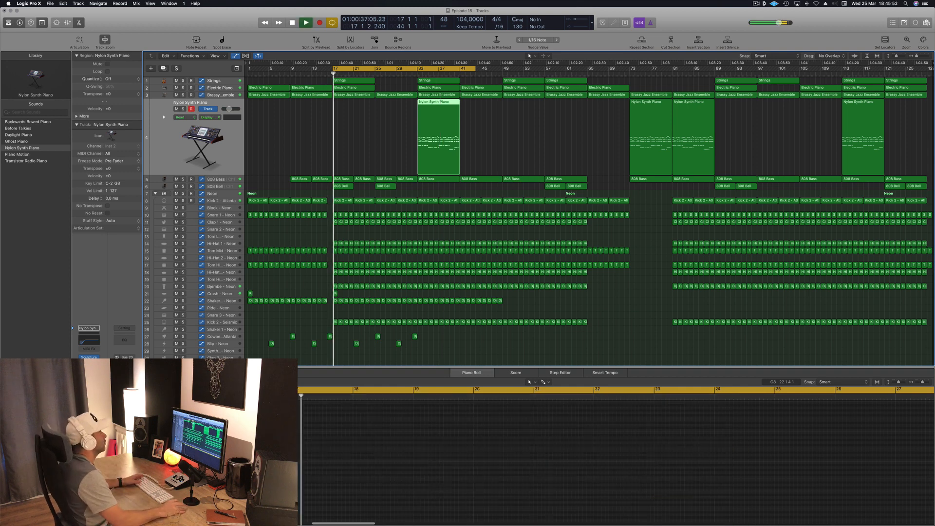
left_click_drag(407, 68, 490, 69)
key("space")
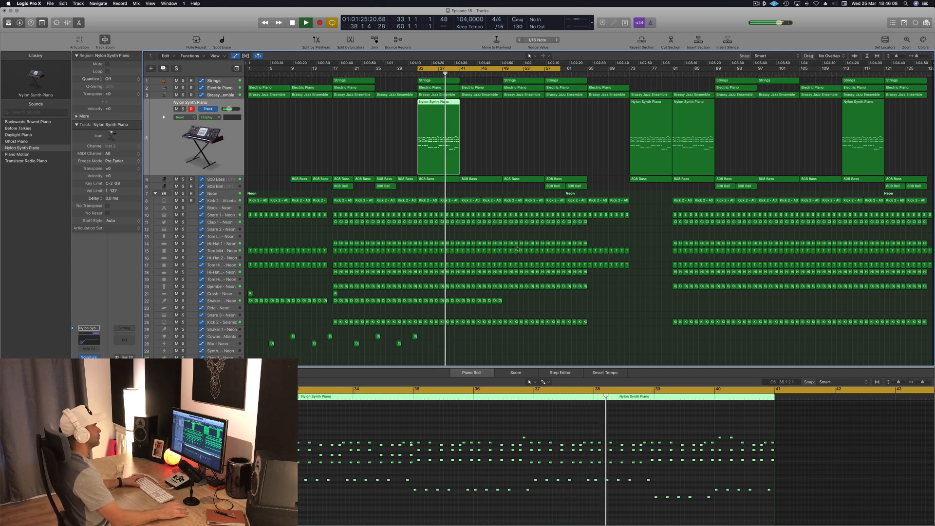
Copy the Nylon Synth Piano region from bar 33 to bar 41.
left_click(492, 136)
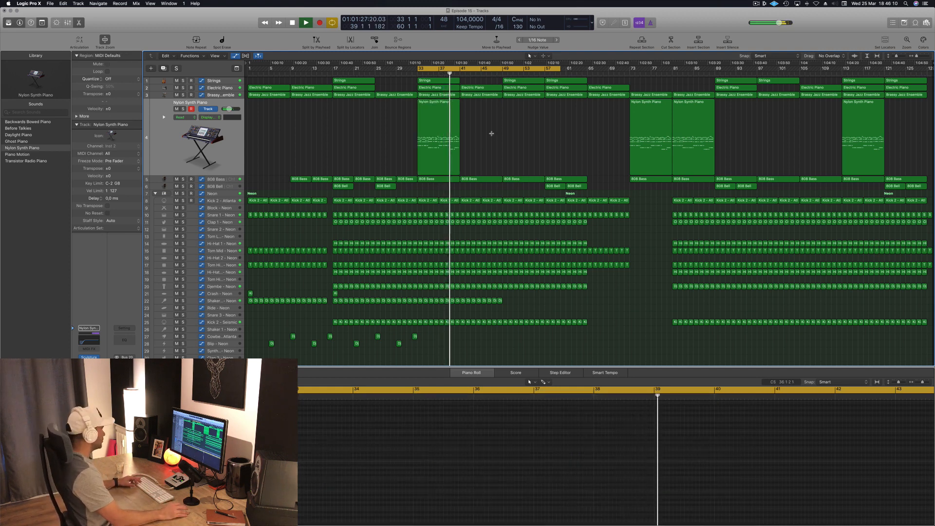
scroll(499, 139, "up", 1)
scroll(500, 139, "down", 1)
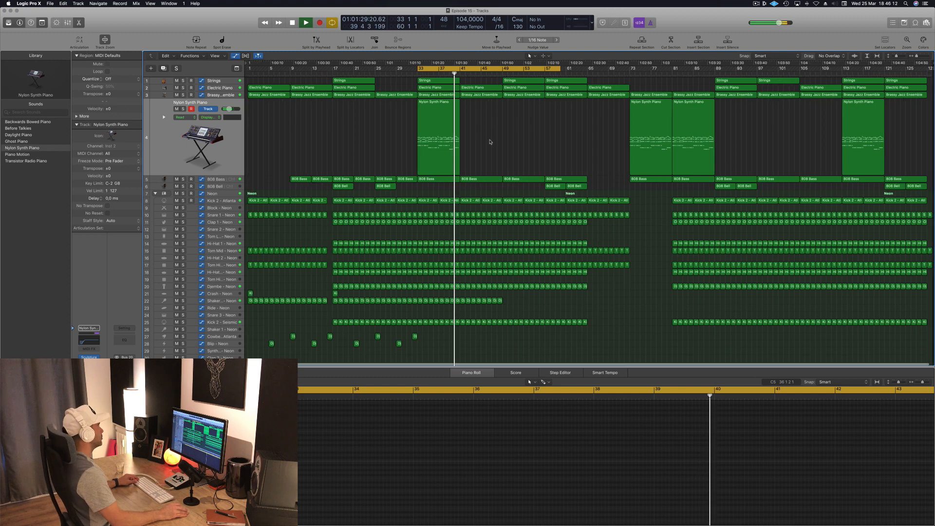
left_click(438, 115)
left_click_drag(432, 103, 474, 106)
Drop the Brassy Jazz Ensemble cutoff automation to about 178 Hz at bar 41, ramping back to 20000 Hz at bar 65.
left_click(417, 73)
left_click(220, 95)
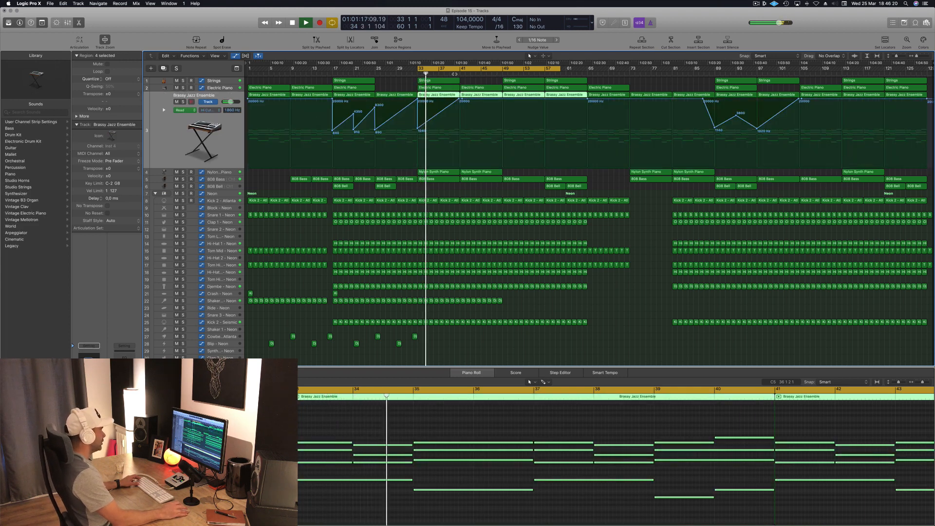
left_click_drag(462, 102, 460, 146)
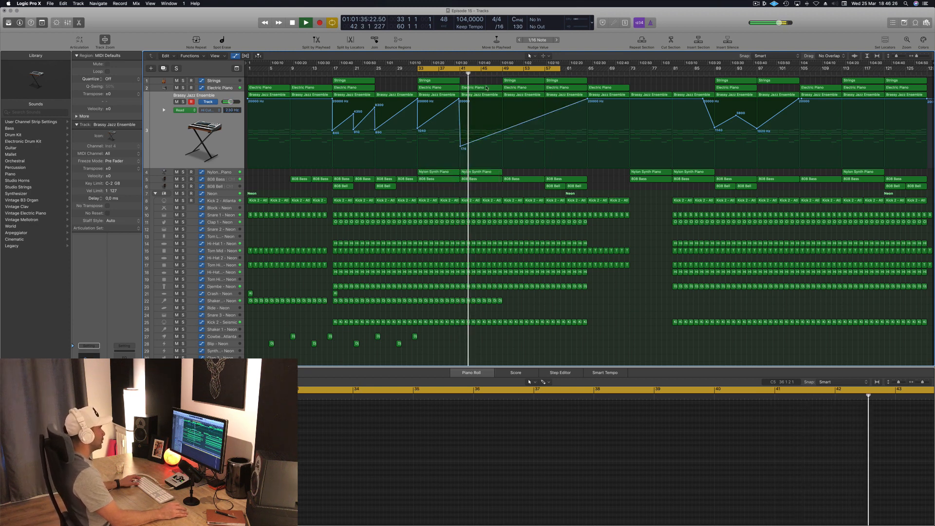
Restart playback at bar 33, delete the Electric Piano region at bar 41, and save the project.
key("space")
key("space")
left_click(477, 86)
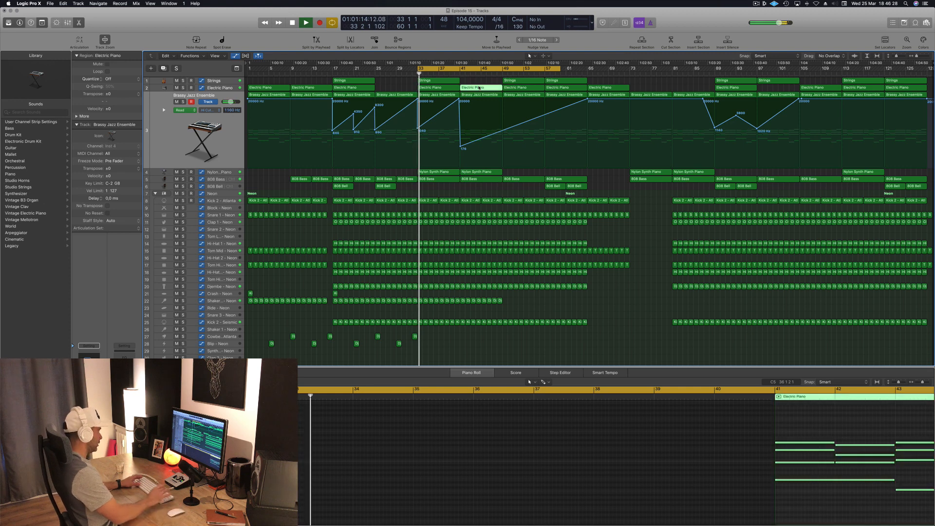
key("Delete")
key("super+s")
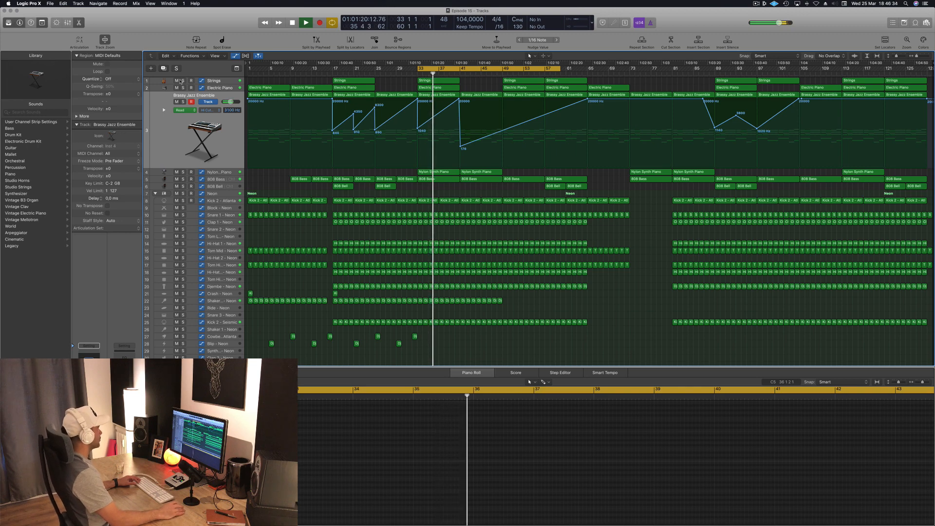
Copy the Strings region from bar 33 to bar 41 and save the project.
left_click_drag(439, 81, 486, 85)
left_click(399, 81)
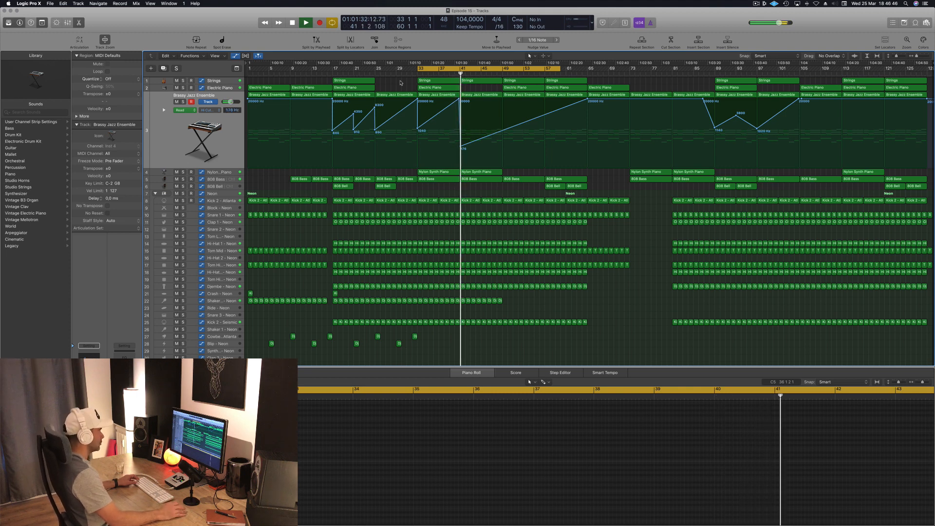
key("super+s")
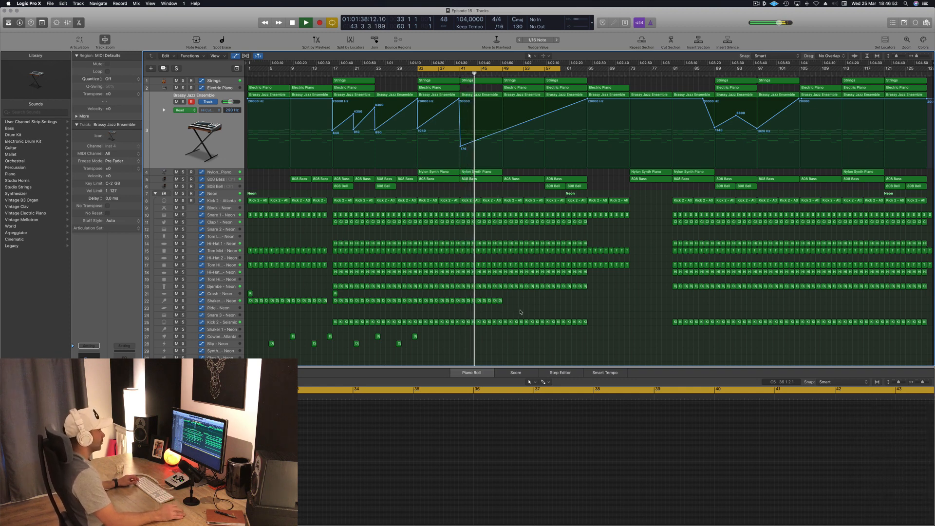
Copy the last eight one-bar regions on the Shaker track to bars 49 through 56 and replay from bar 40.
left_click(462, 301)
left_click_drag(470, 301, 506, 302)
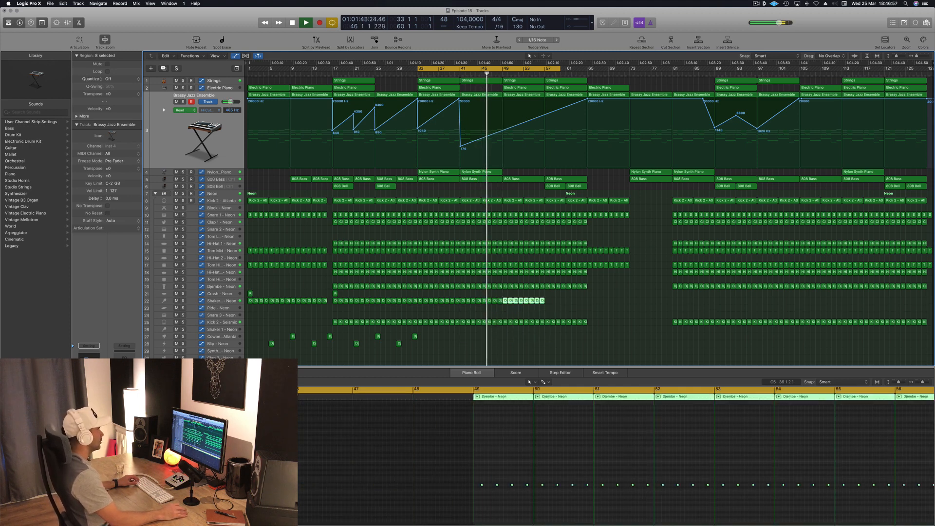
left_click(456, 72)
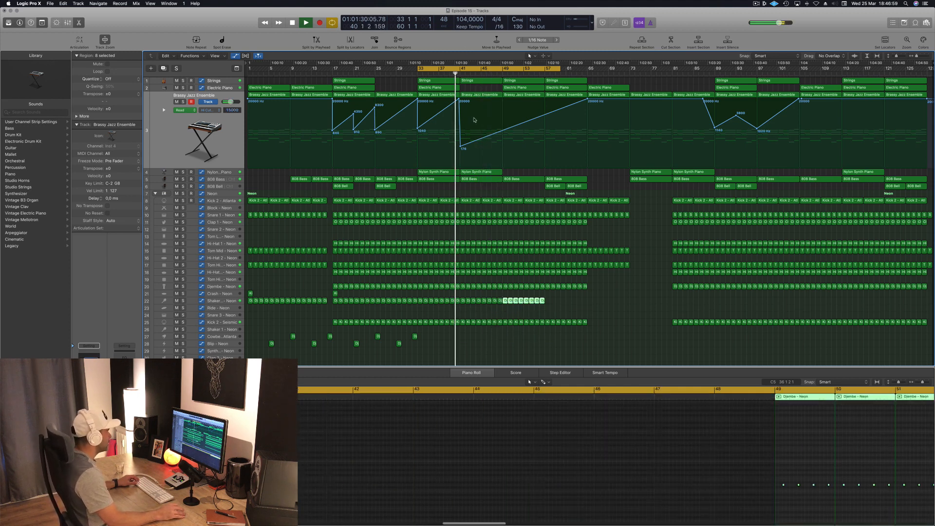
At bar 49, set the Brassy Jazz Ensemble cutoff to about 810 Hz and replace the Electric Piano region with a Nylon Synth Piano copy.
left_click(501, 132)
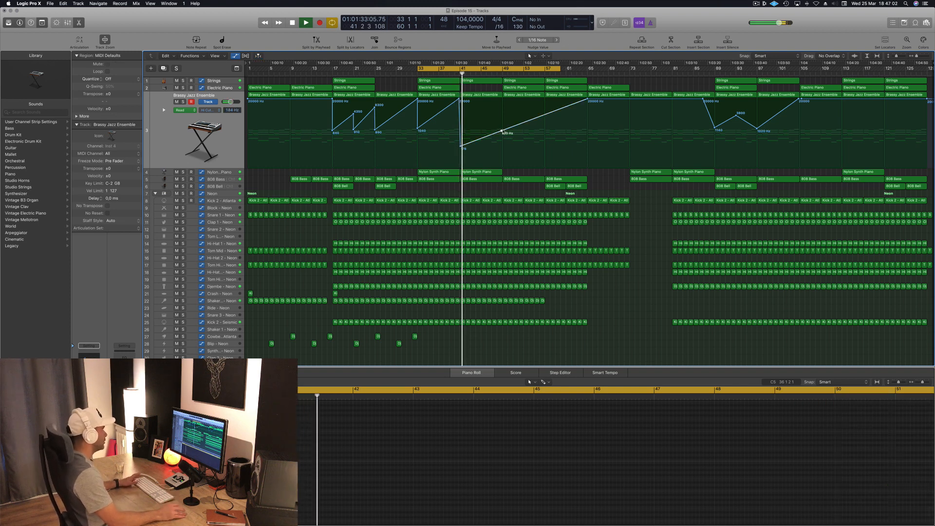
left_click(522, 89)
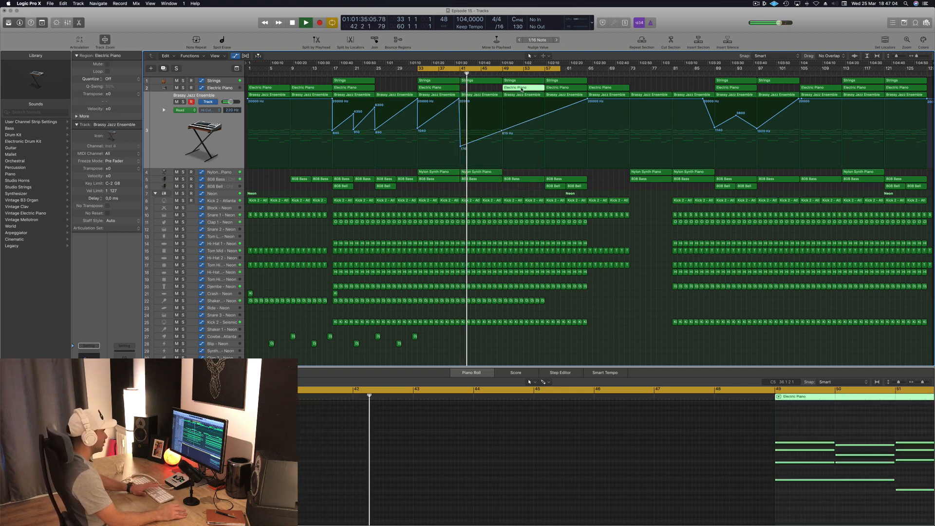
left_click(502, 142)
left_click_drag(488, 171, 529, 172)
Try a cutoff dip to 300 Hz just after bar 49 and briefly solo the Strings track.
left_click(505, 130)
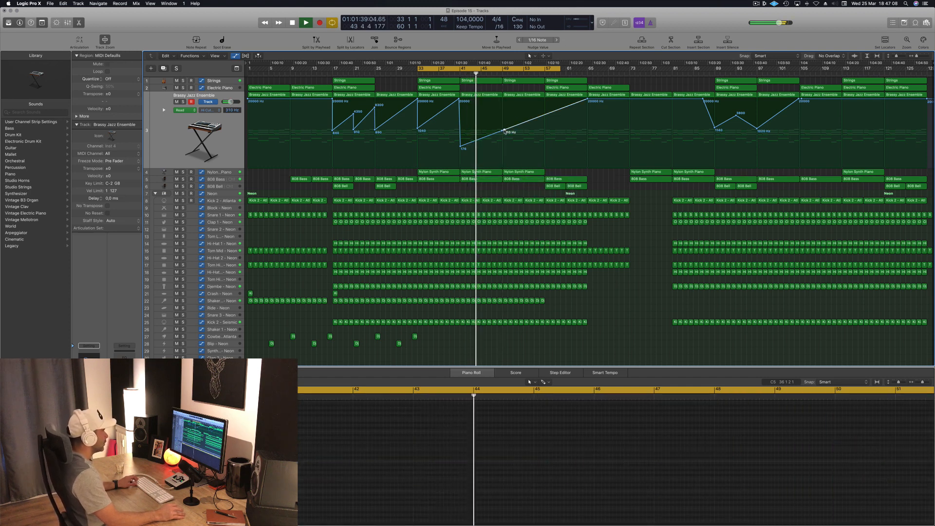
left_click(183, 81)
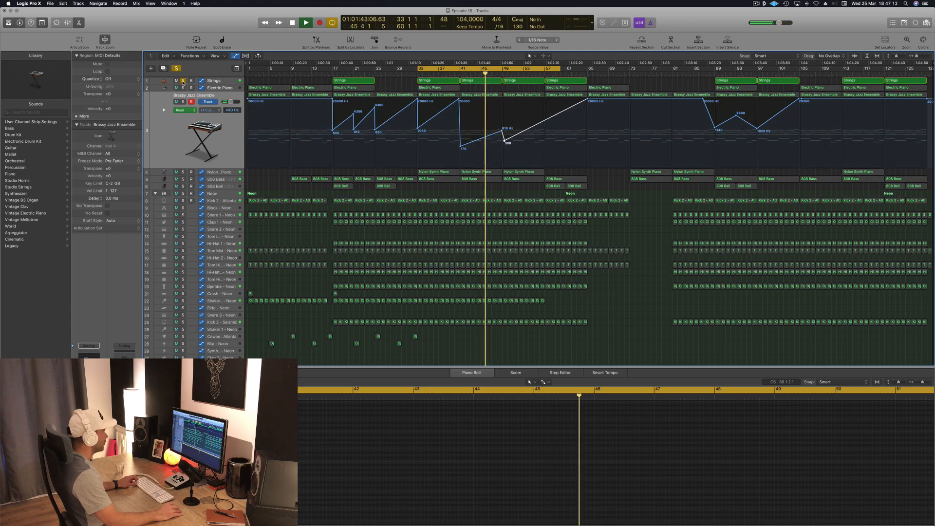
left_click(183, 81)
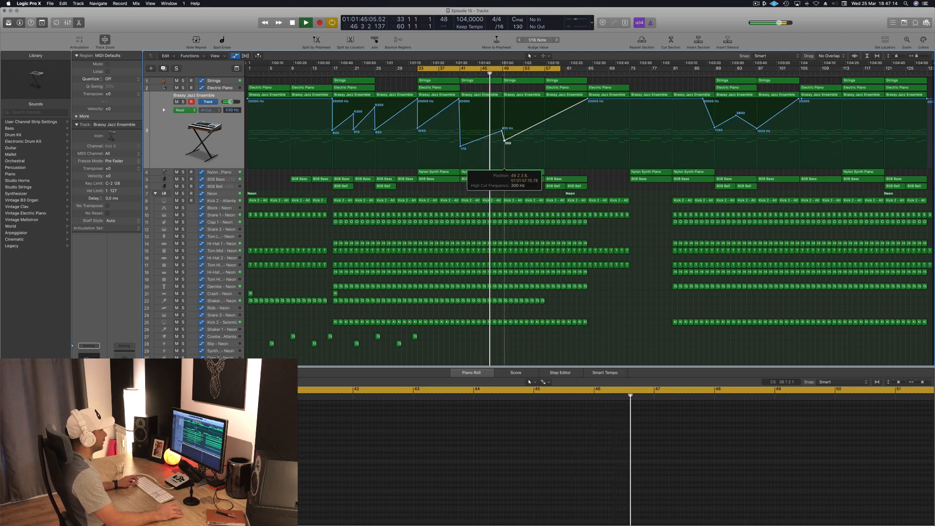
Add a Brassy Jazz Ensemble cutoff automation point of about 840 Hz at bar 57 and save the project.
left_click_drag(544, 122, 547, 132)
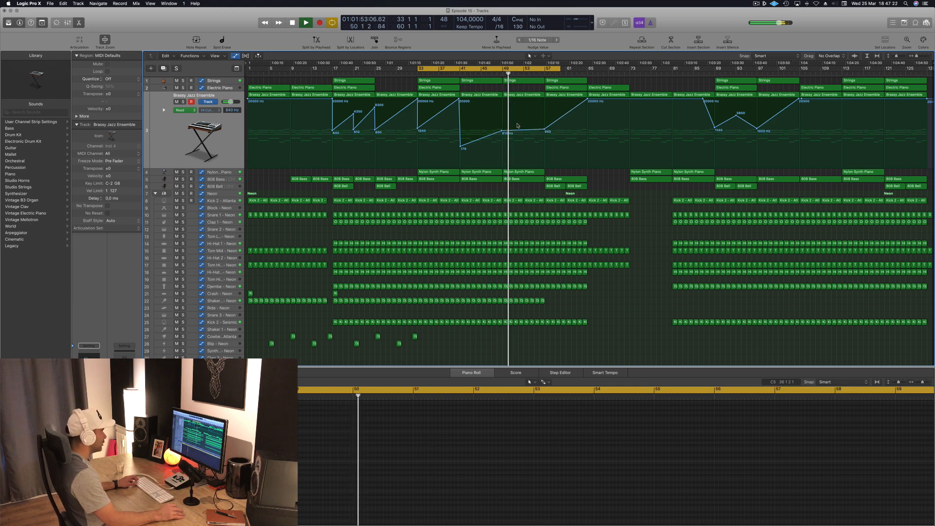
left_click_drag(545, 131, 545, 132)
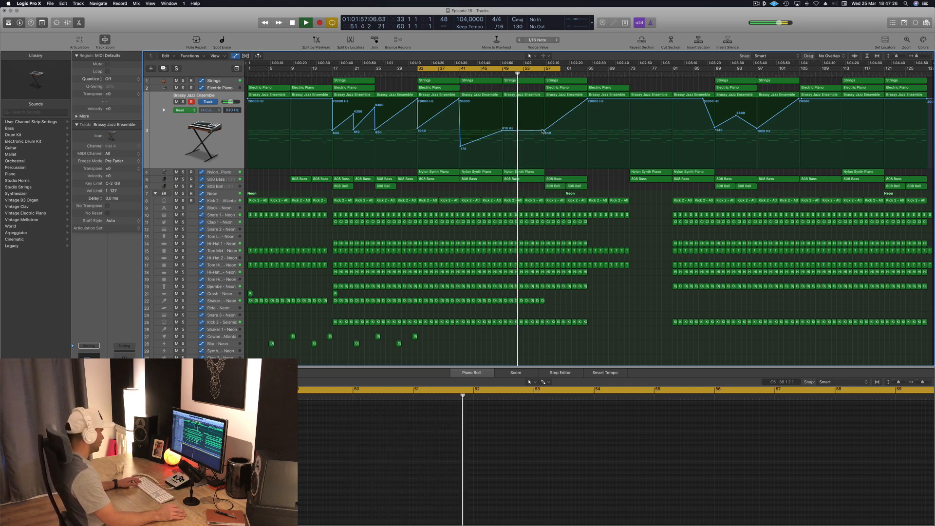
key("super+s")
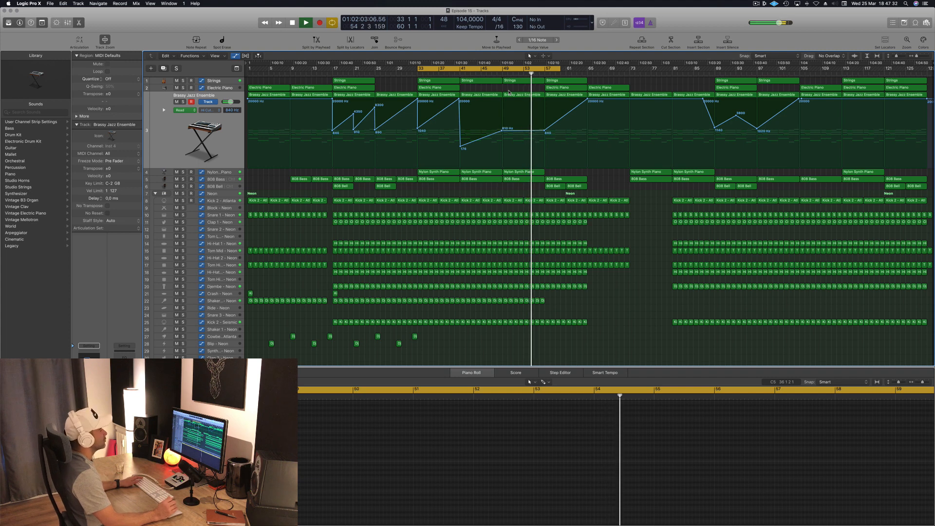
Copy eight one-bar Shaker regions to bars 57 through 64, replaying the section from bar 33 and from bar 49.
key("space")
left_click_drag(560, 299, 607, 306)
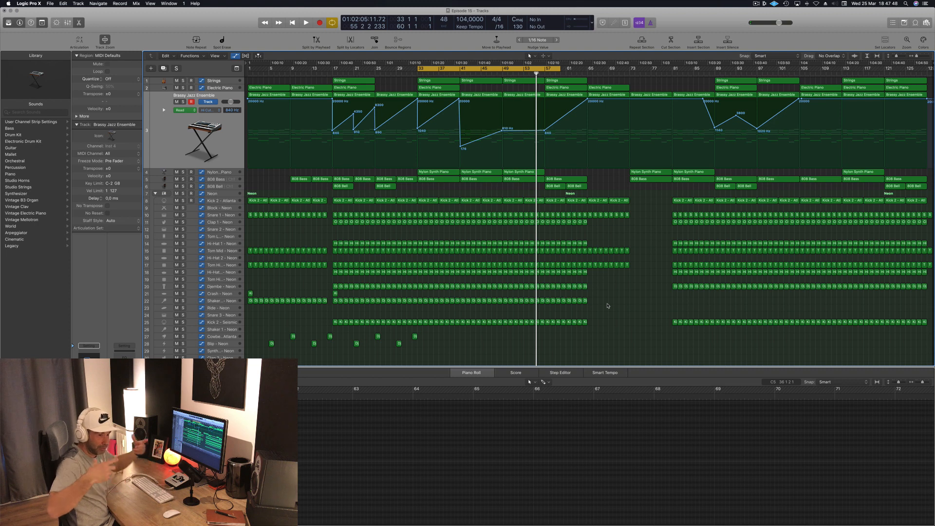
key("space")
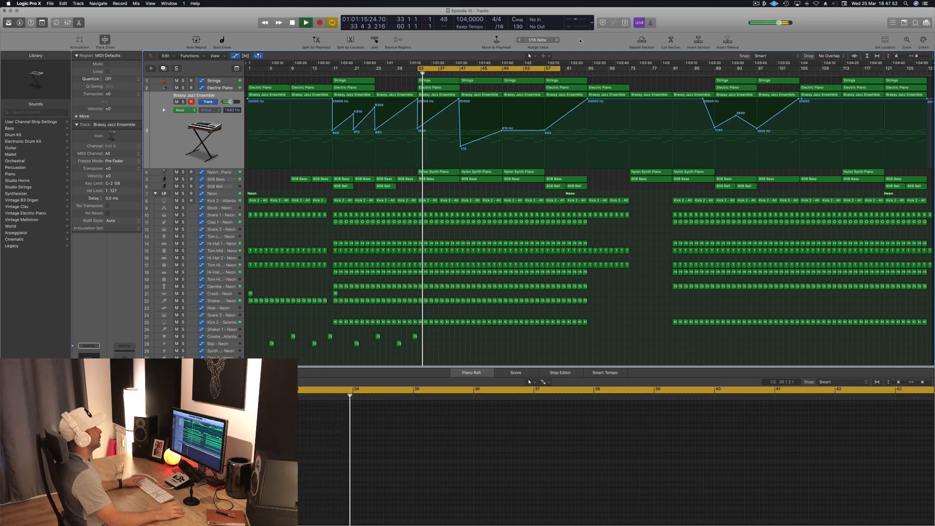
left_click(502, 74)
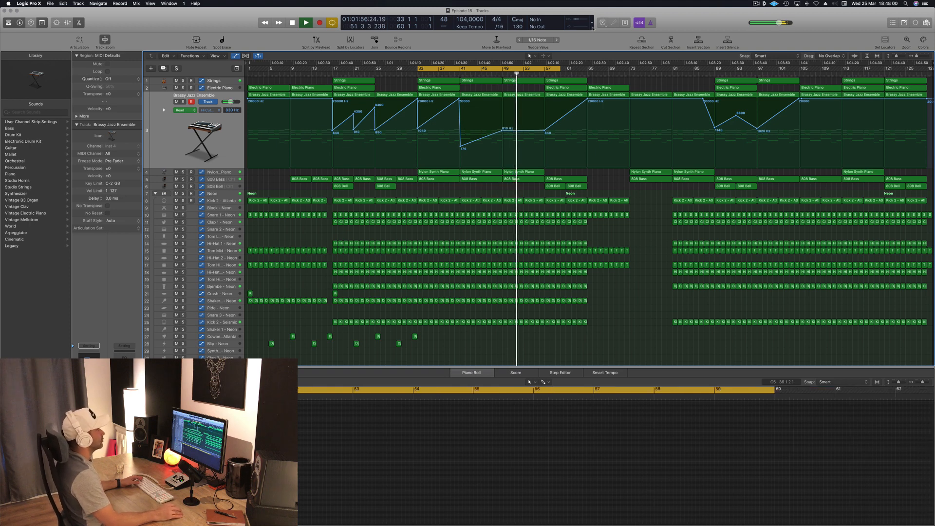
Set the cycle range to end at bar 65 and replay the section from bar 49.
left_click_drag(565, 69, 551, 70)
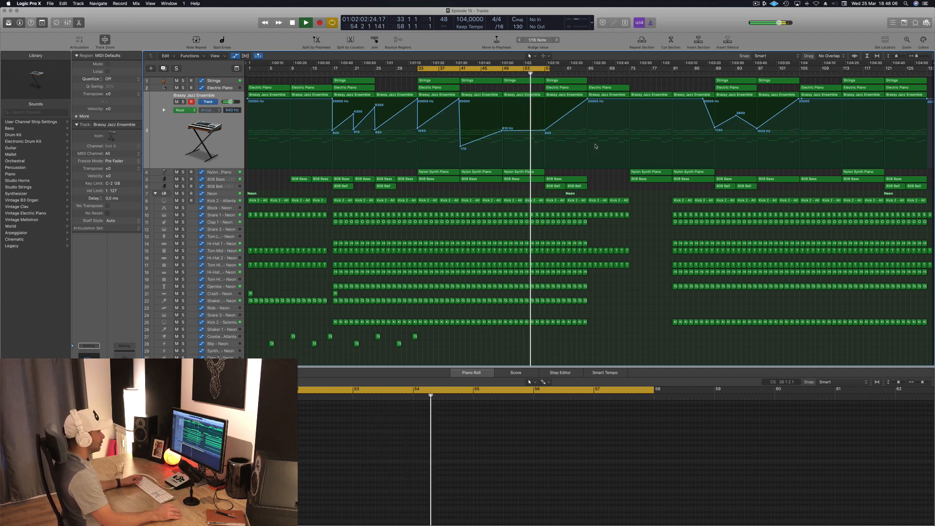
key("space")
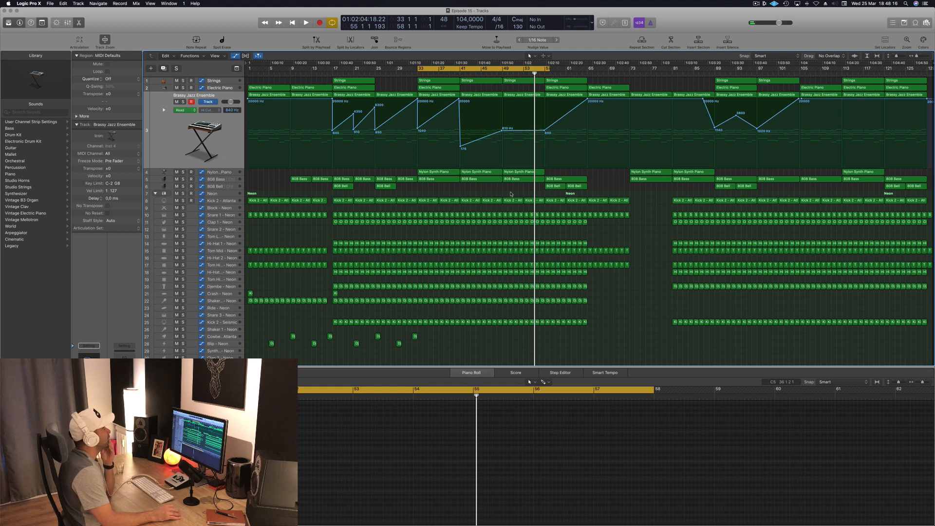
key("space")
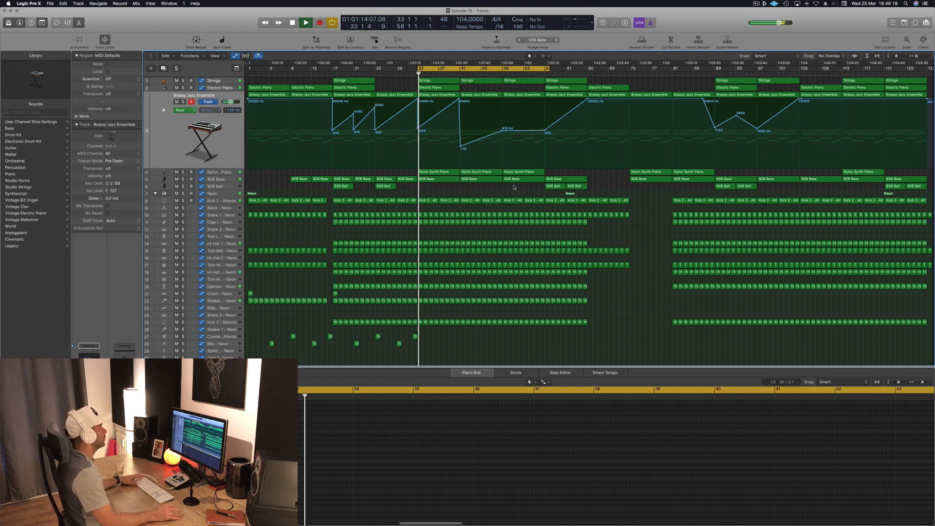
left_click(503, 73)
left_click(560, 94)
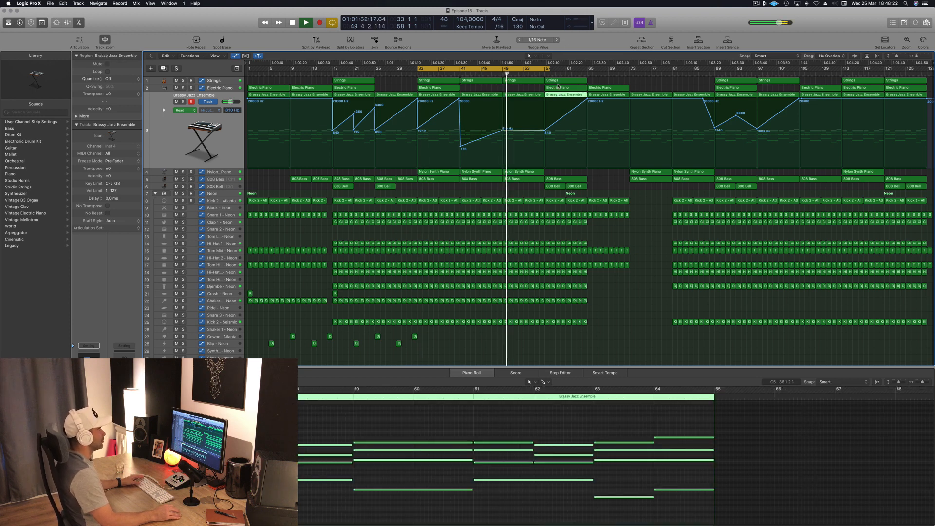
left_click_drag(549, 69, 587, 68)
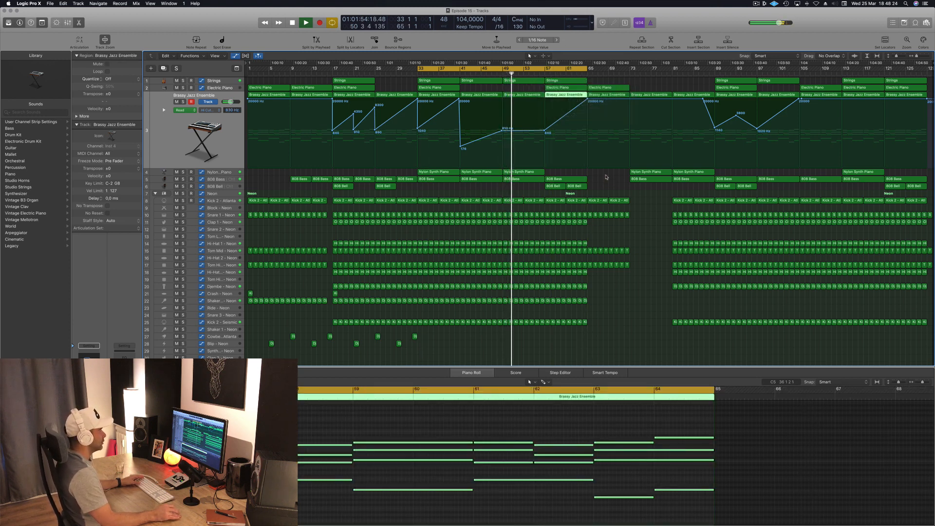
left_click(602, 179)
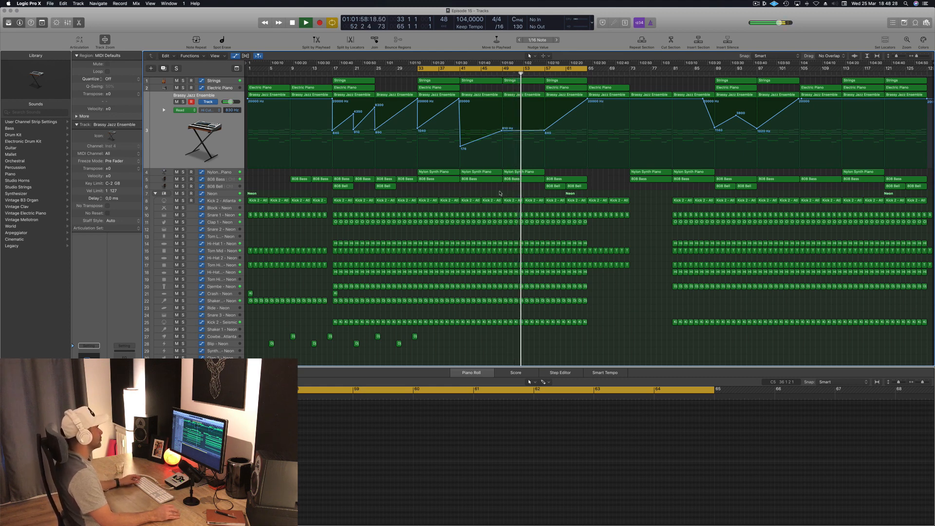
Delete the Electric Piano region at bar 57 and select the Crash region at bar 17.
left_click(569, 87)
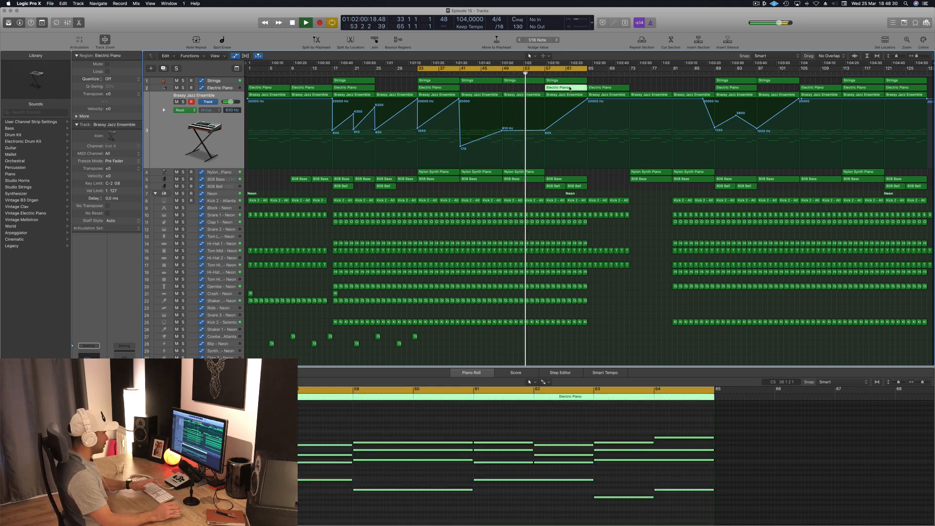
left_click(584, 118)
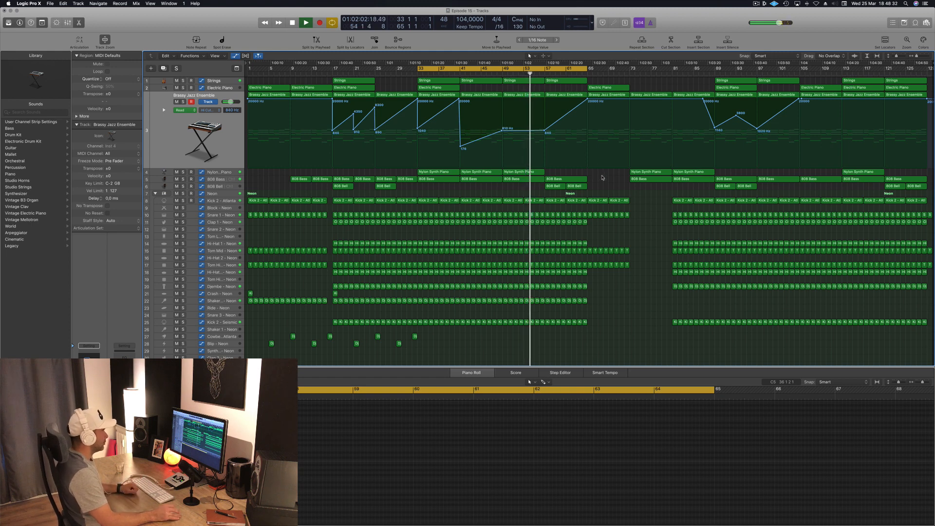
left_click(513, 173)
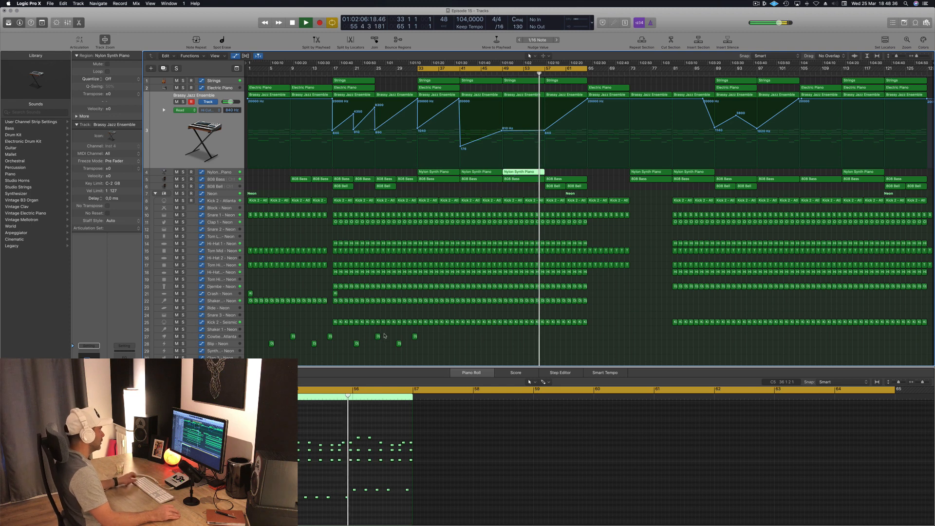
left_click(334, 293)
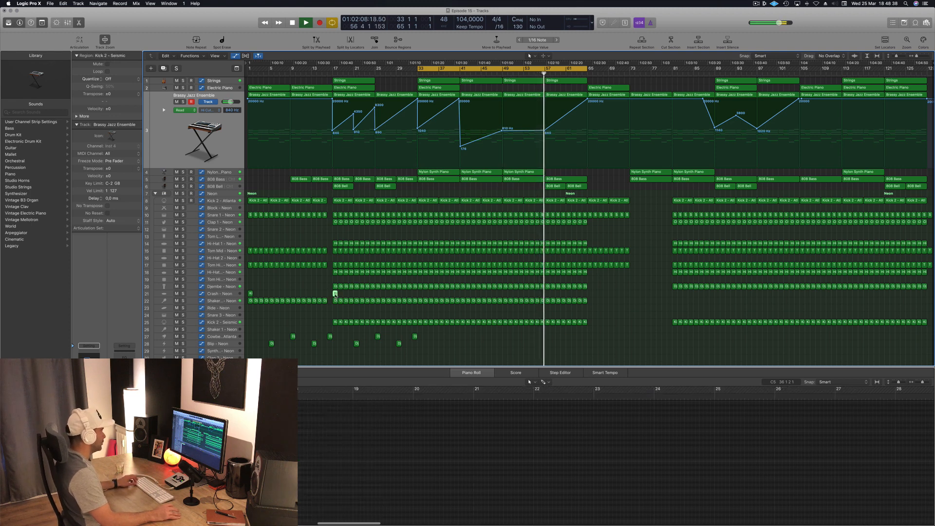
left_click_drag(335, 294, 336, 294)
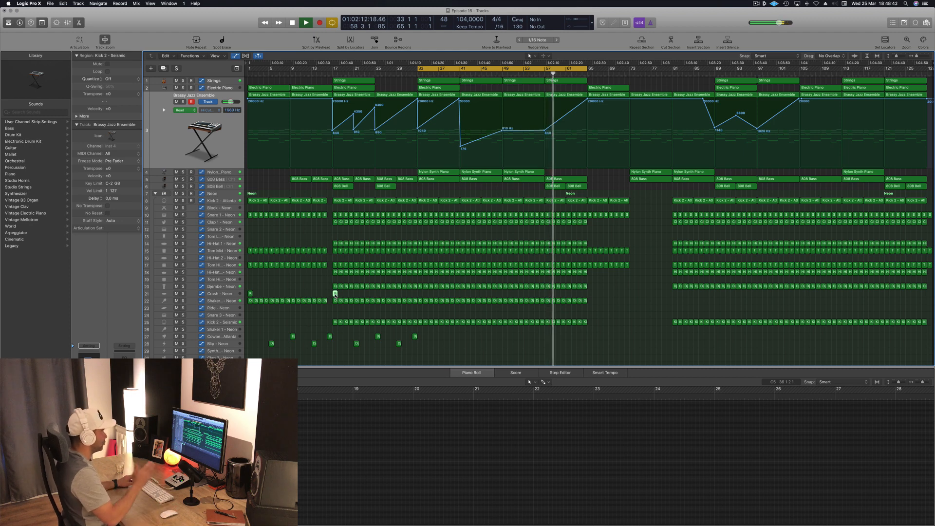
Extend the cycle range to bar 73, restart playback at bar 33, and save the project.
left_click(611, 177)
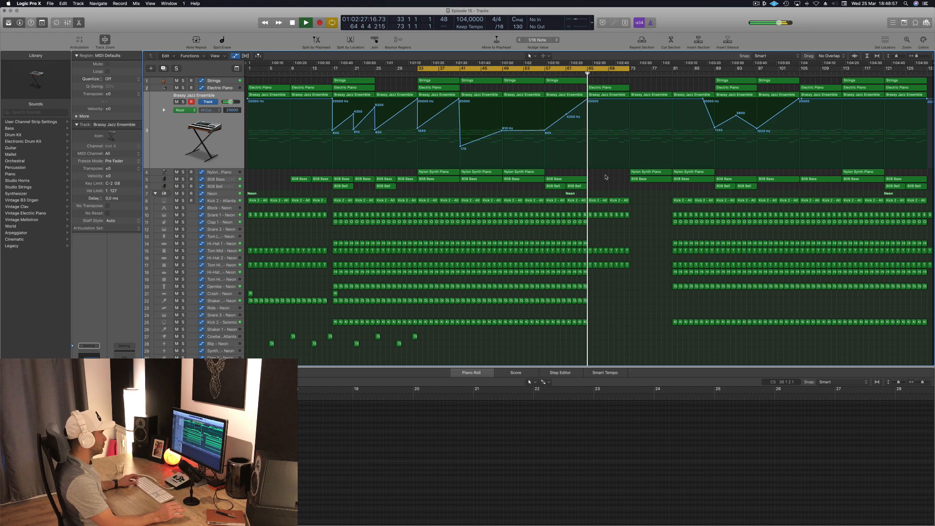
left_click(614, 87)
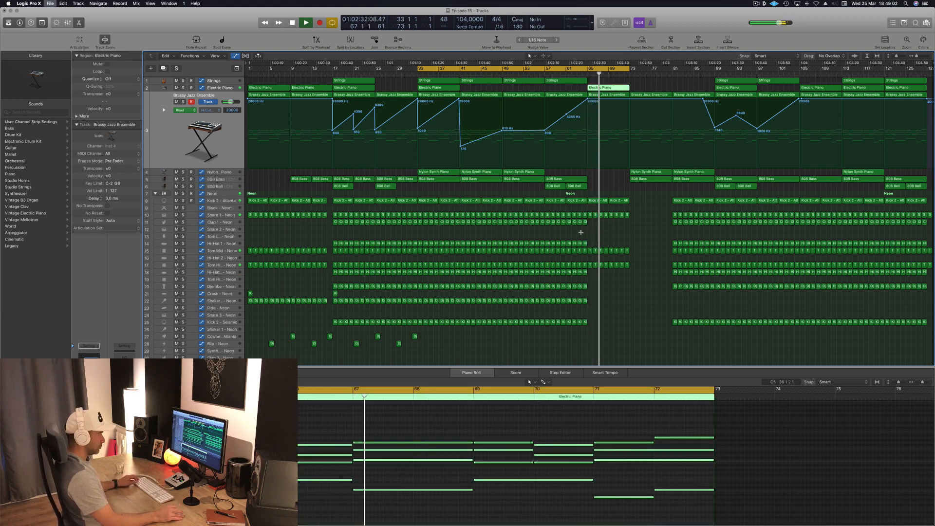
key("space")
key("space")
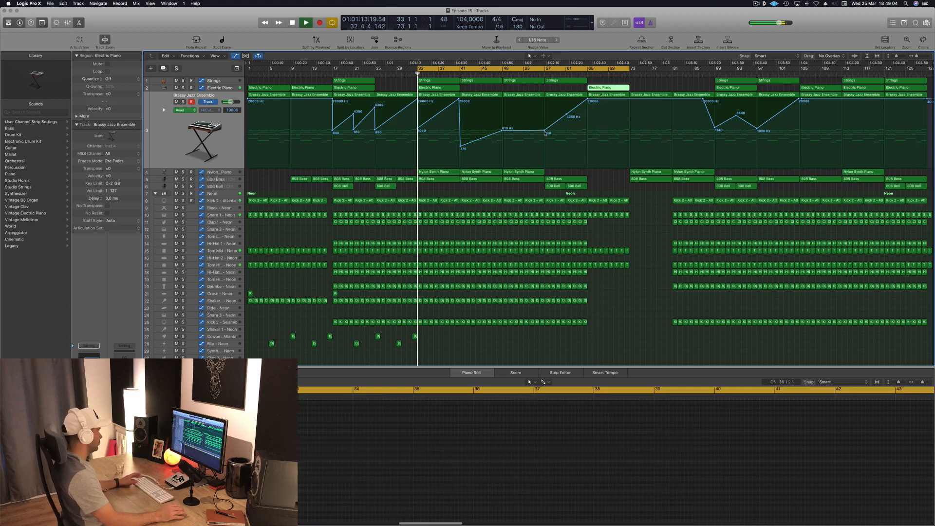
key("super+s")
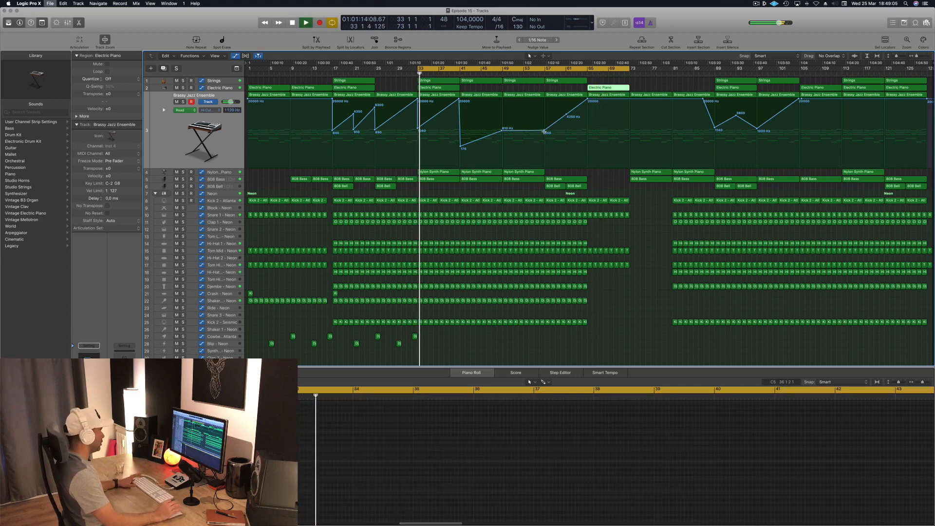
Replay from around bar 56 and delete the Strings region at bar 57.
left_click(540, 74)
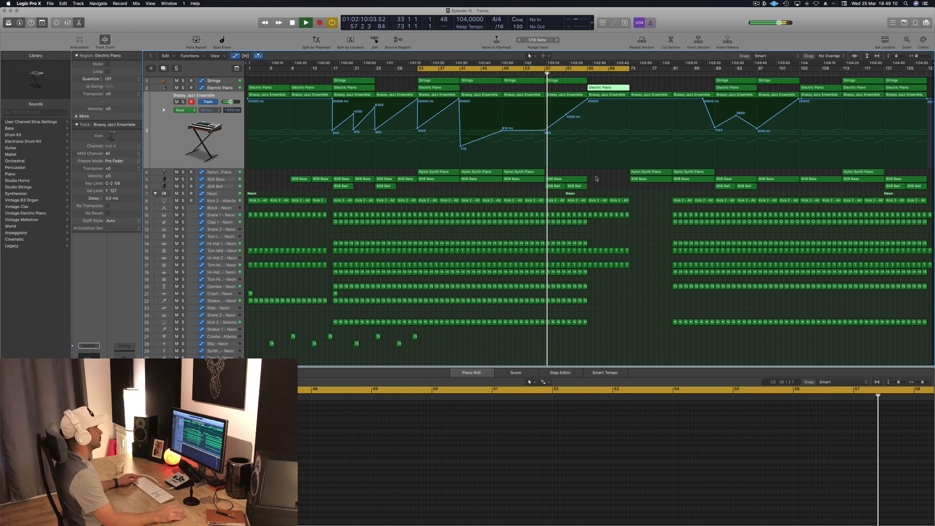
left_click(610, 188)
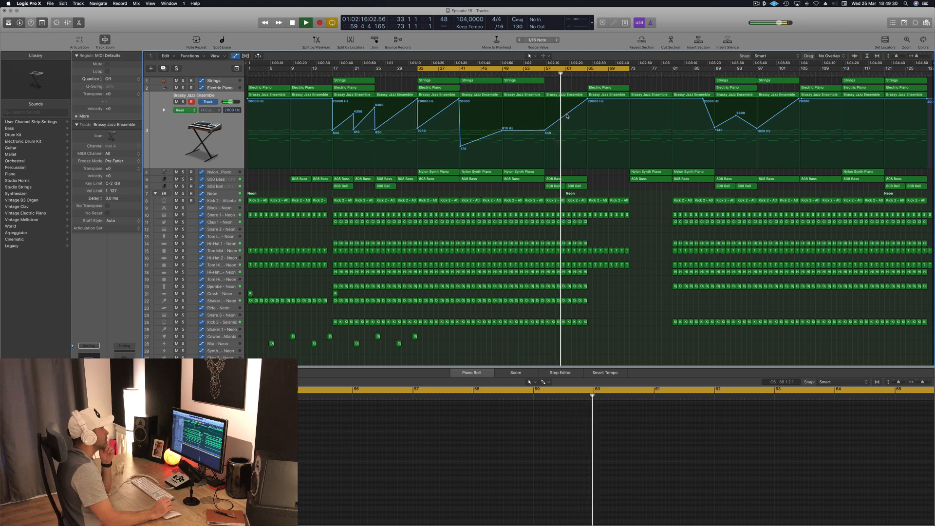
Try dropping the Brassy Jazz Ensemble cutoff automation from 20000 Hz to about 85 Hz at bar 65.
left_click(587, 100)
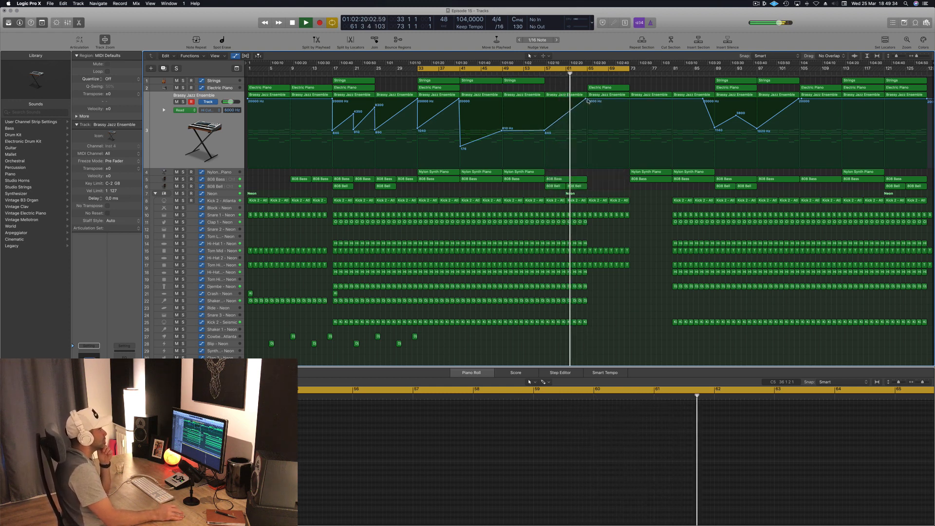
left_click_drag(588, 101, 588, 154)
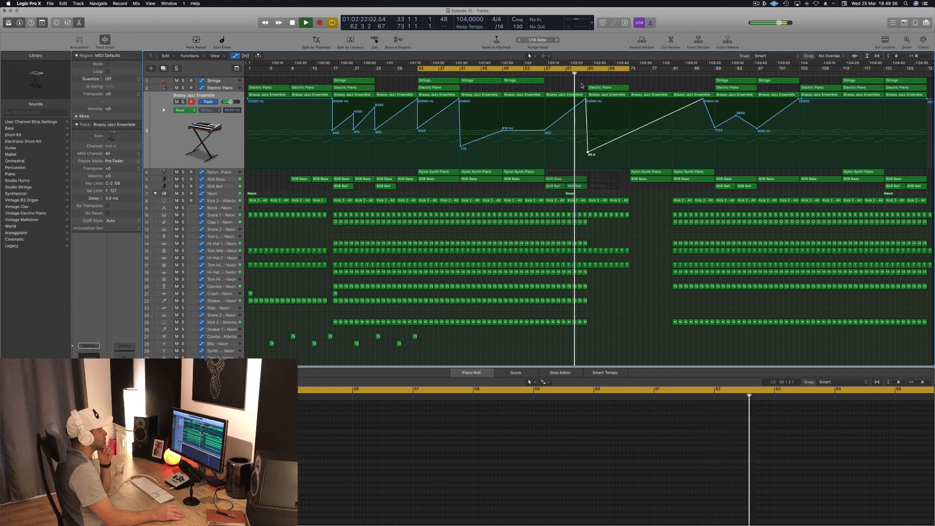
left_click(584, 98)
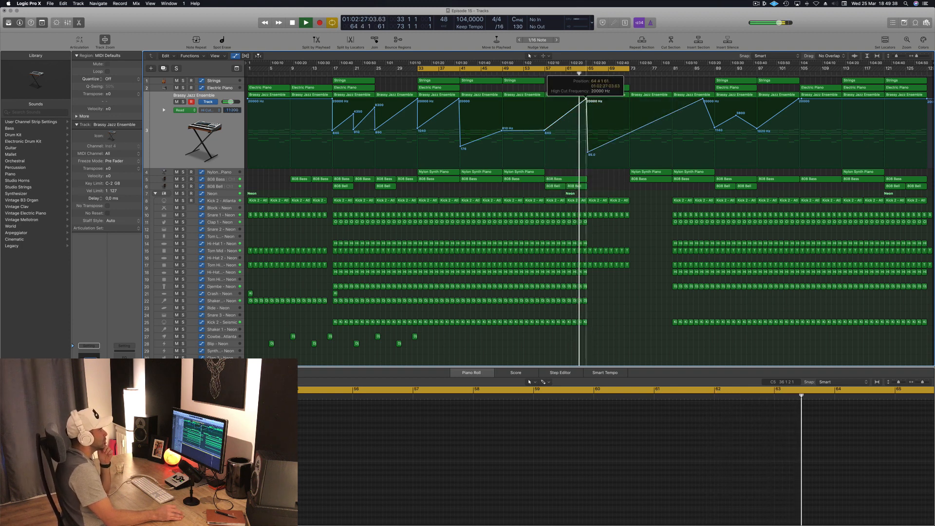
left_click(589, 154)
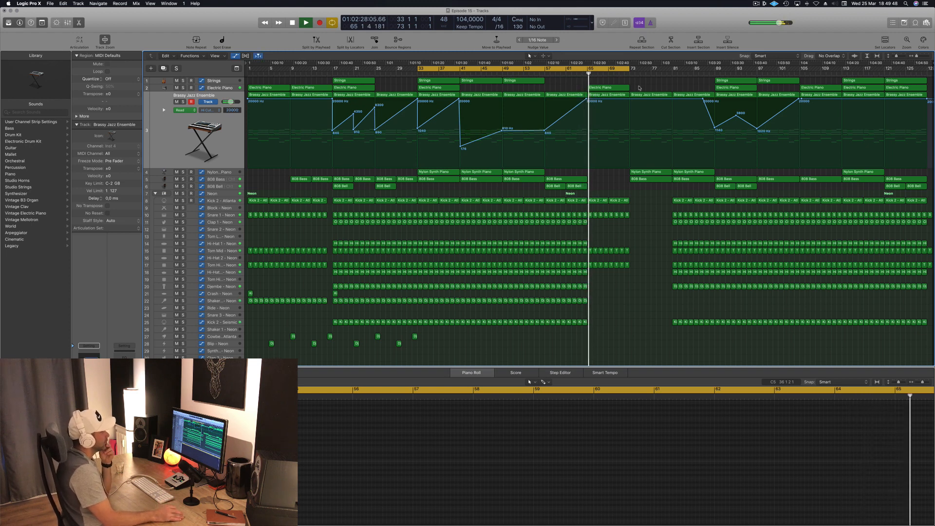
Lower the Brassy Jazz Ensemble cutoff automation to about 409 Hz at bar 73 and extend the cycle range to bar 89.
left_click_drag(632, 100, 630, 139)
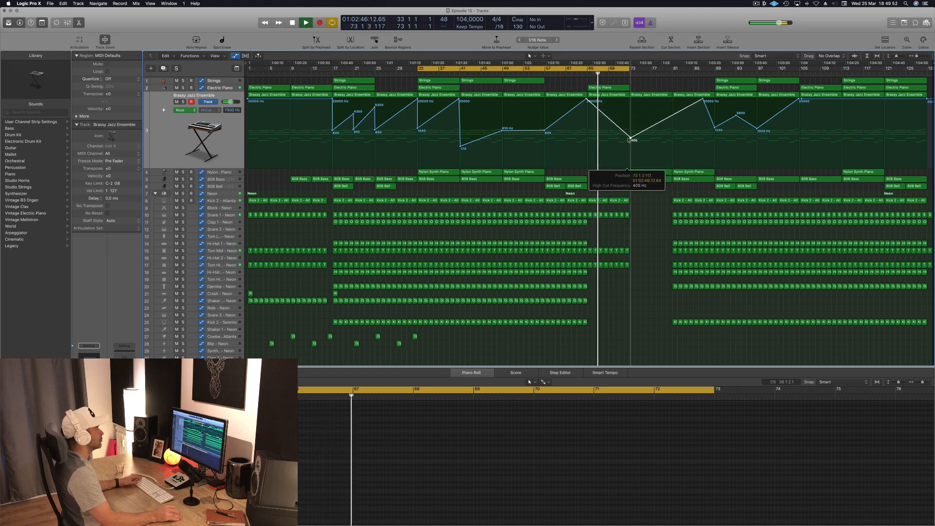
left_click_drag(628, 69, 711, 80)
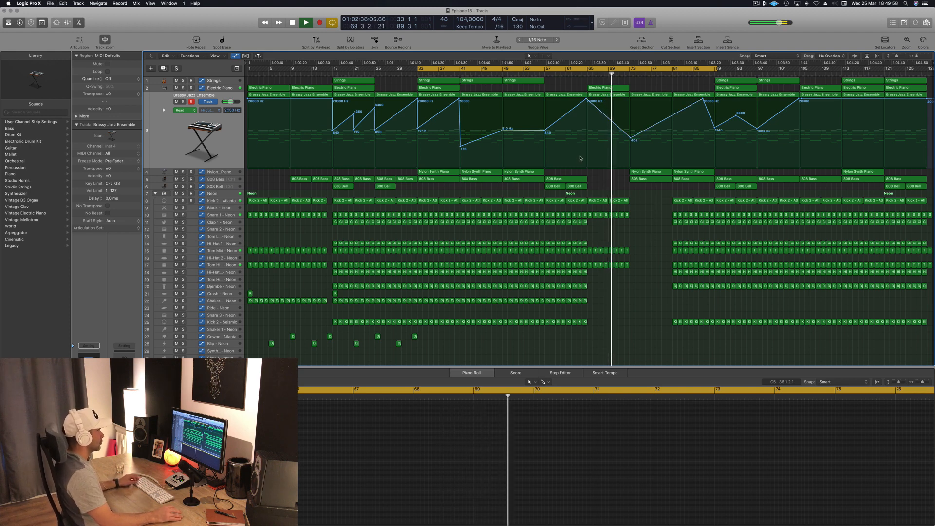
Copy the 808 Bass region from bar 57 to bar 65 and replay from bar 65.
left_click_drag(551, 180, 596, 181)
left_click(585, 74)
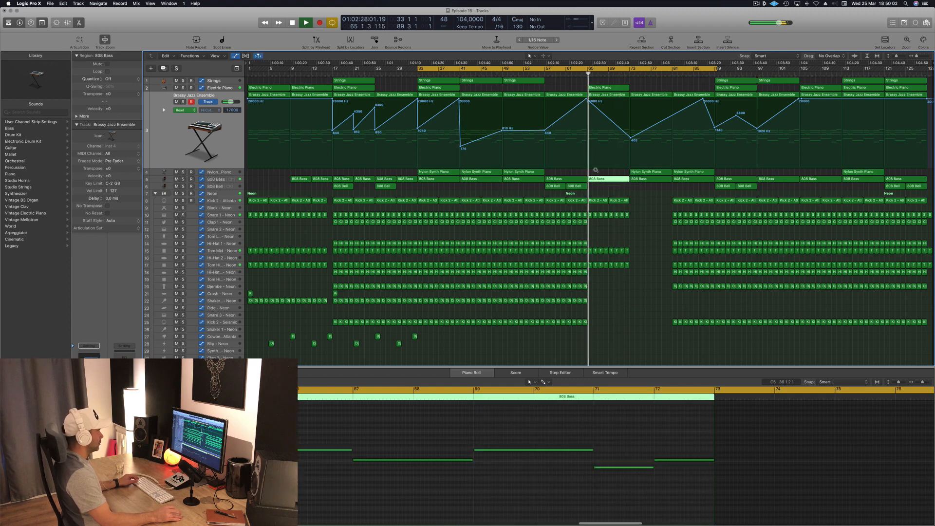
Delete the drum and percussion regions between bars 81 and 89, from the Kick 2 - Atlanta track to Kick 2 - Seismic.
left_click(613, 188)
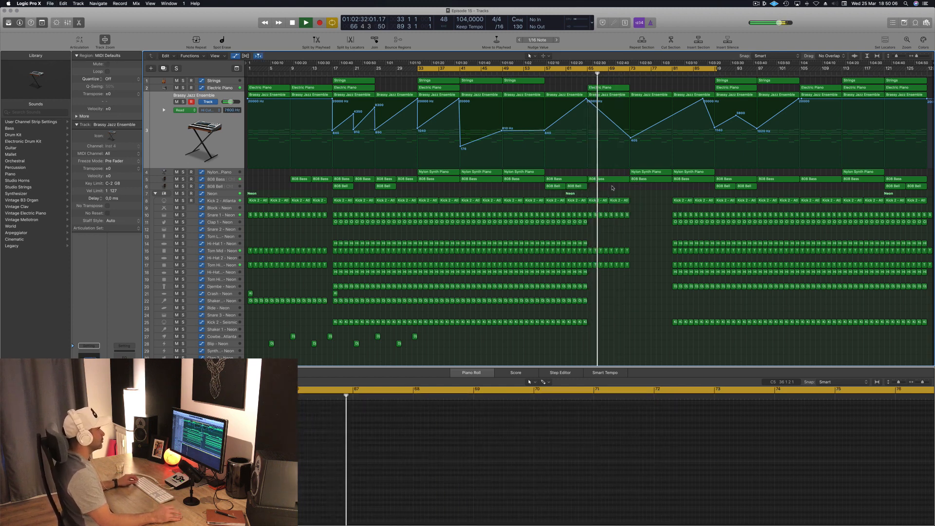
left_click(611, 181)
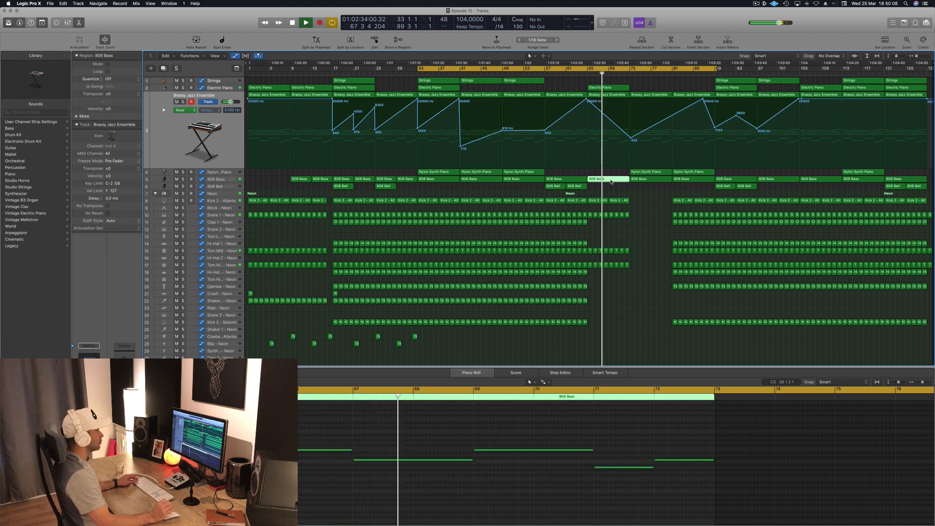
left_click(656, 219)
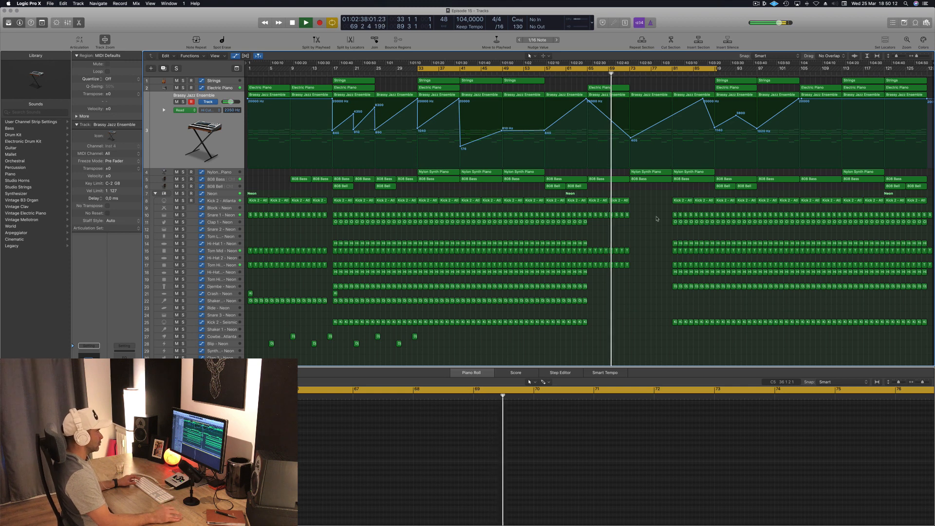
left_click_drag(667, 195, 714, 356)
key("Delete")
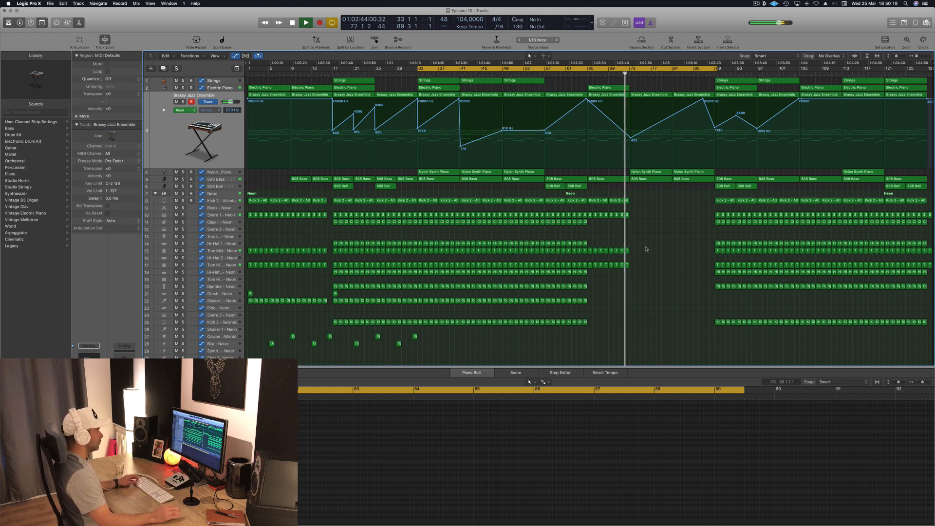
Replay from around bar 65, delete the Electric Piano region at bar 65 and save the project.
left_click(583, 72)
left_click(616, 87)
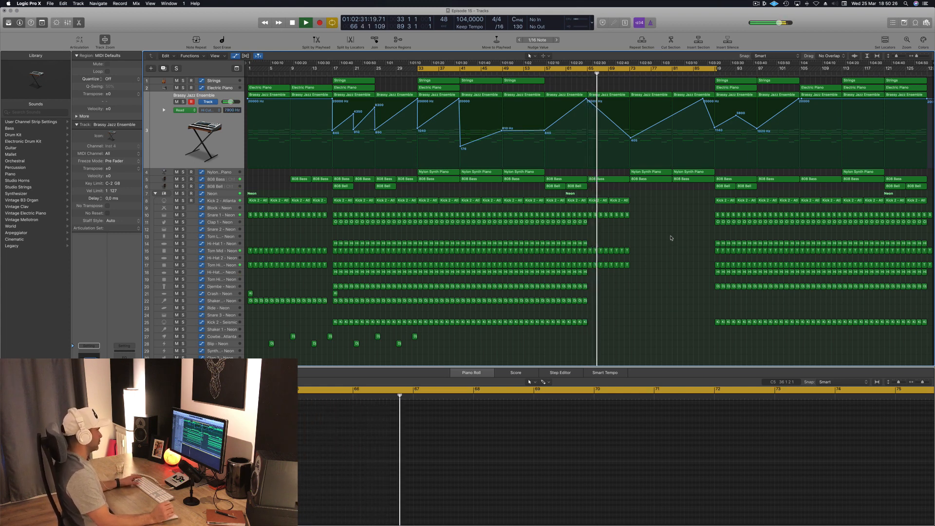
key("super+s")
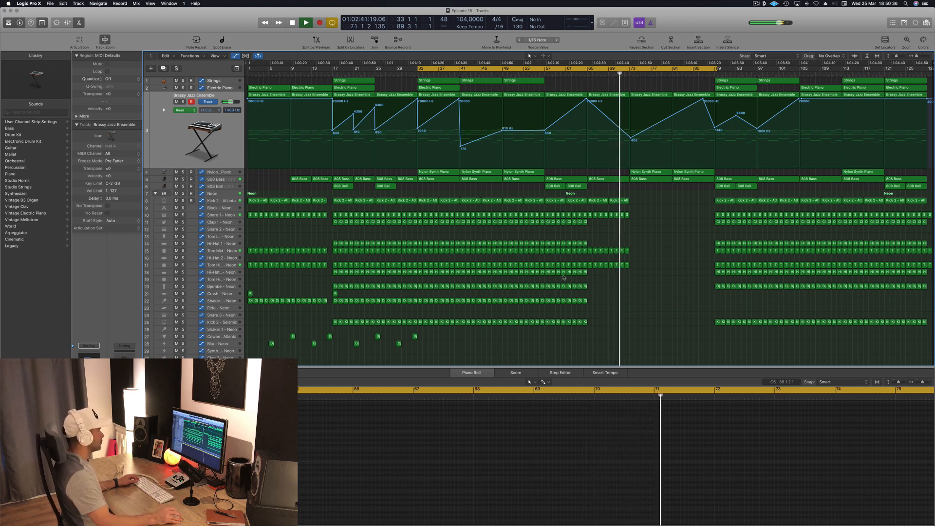
Copy the one-bar Shaker region at bar 32 onto the Ride - Neon track at bar 33.
key("space")
left_click(414, 301)
key("space")
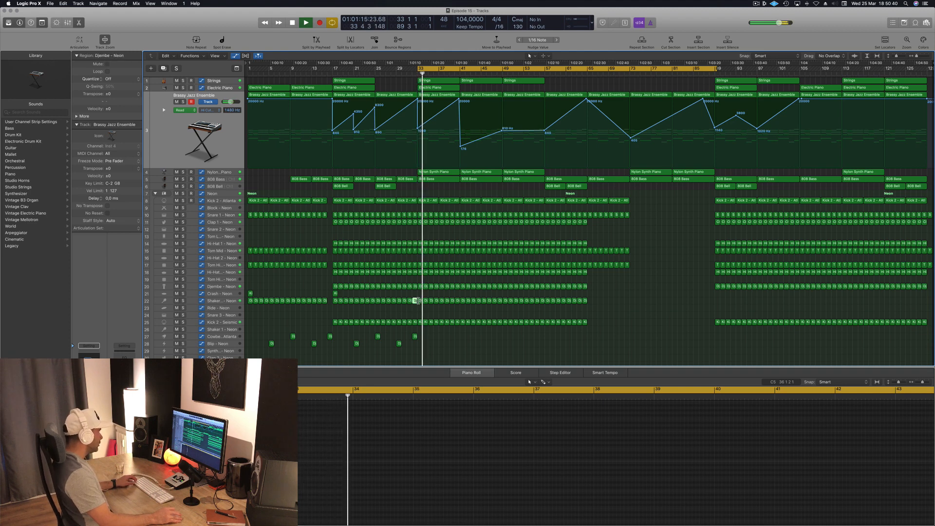
key("space")
left_click_drag(415, 301, 420, 308)
left_click(301, 482)
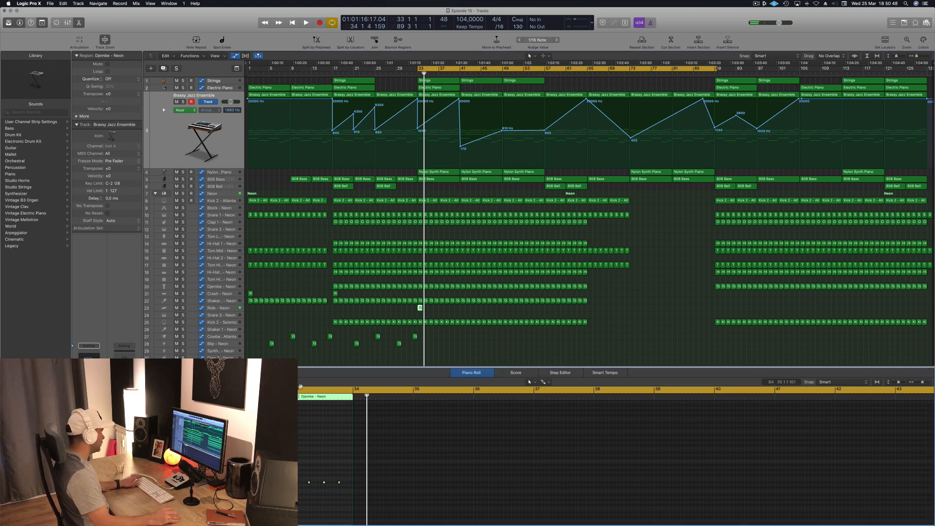
left_click(300, 388)
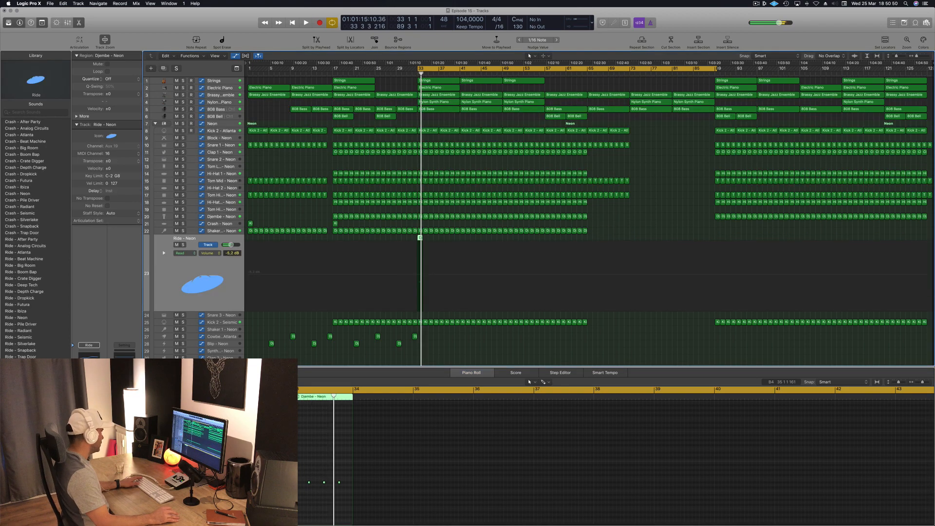
Lower the Ride - Neon track volume to -17.0 dB during playback and repeat its region from bar 33 to bar 65.
left_click_drag(230, 244, 228, 244)
key("space")
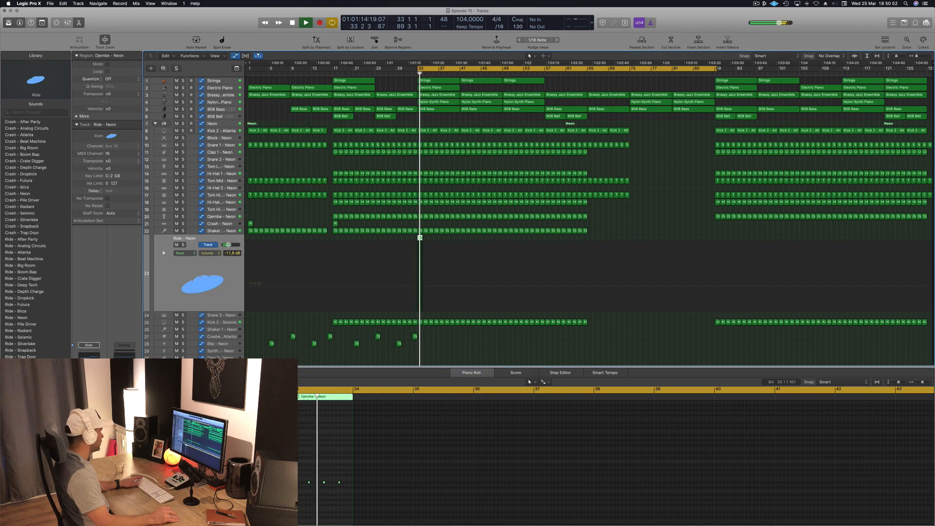
key("space")
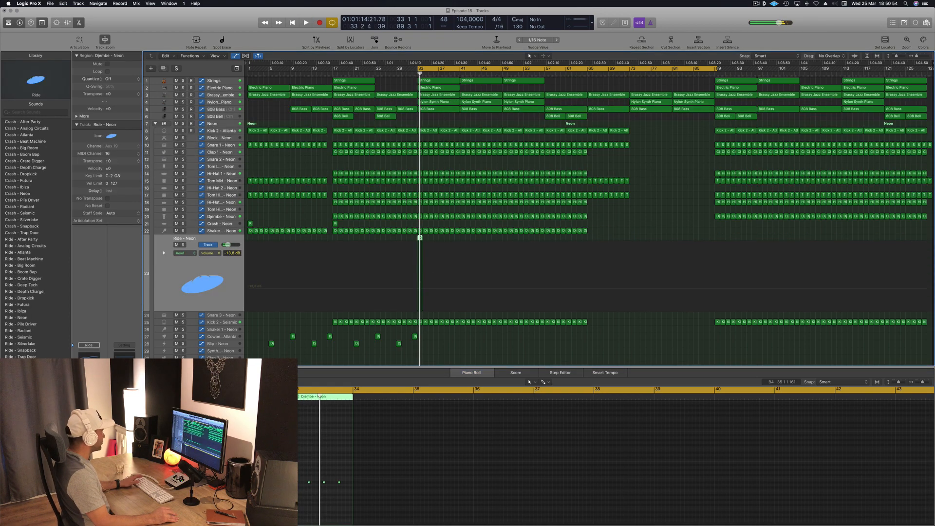
key("space")
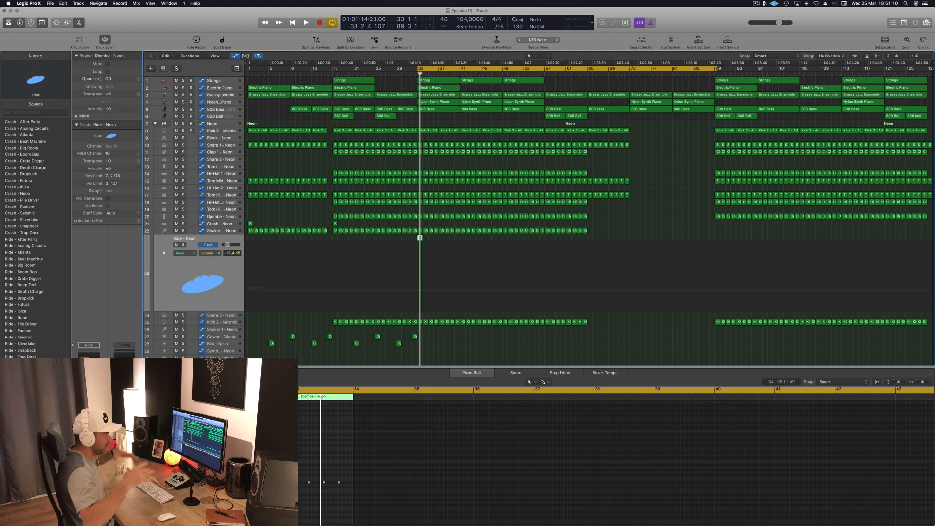
key("space")
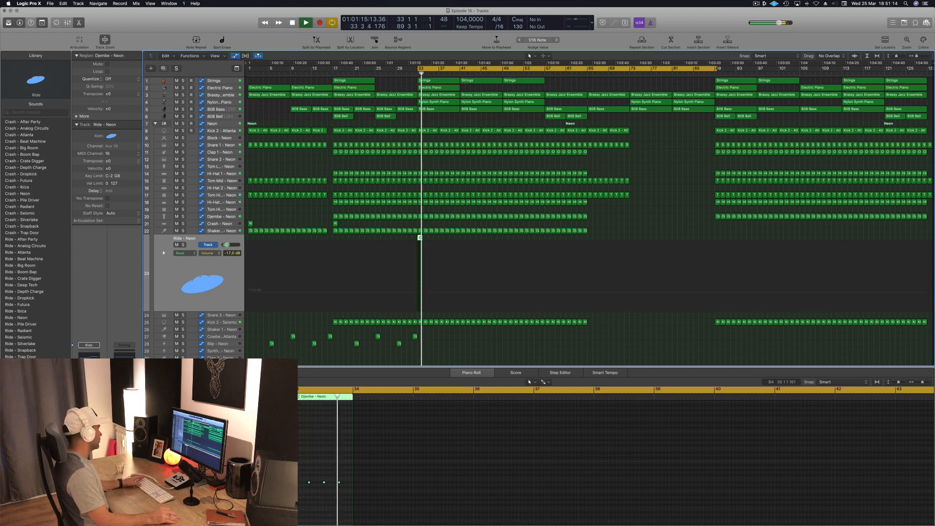
key("space")
key("space")
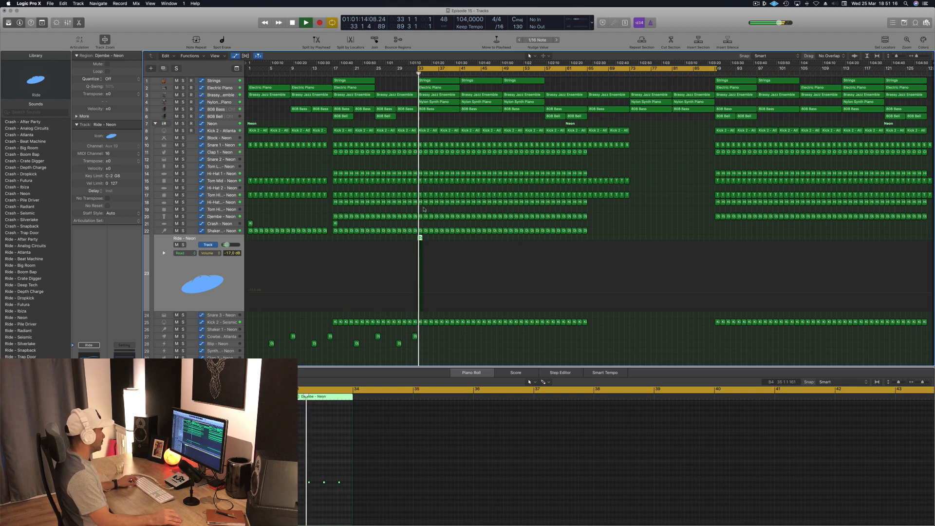
left_click_drag(420, 238, 506, 241)
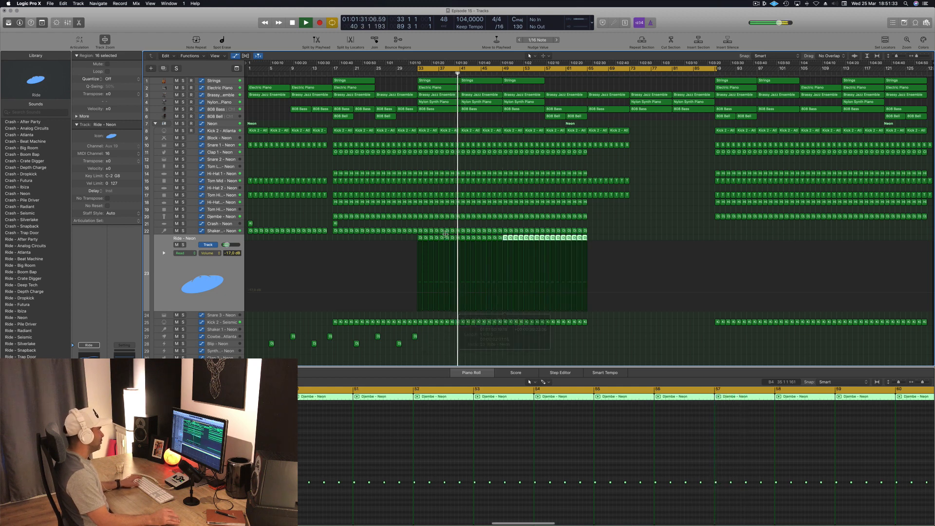
Try alternative Ride sounds in the library, including Analog Circuits, Atlanta, Beat Machine, Big Room, Boom Bap, Depth Charge and Dropkick, and return to Ride - Neon.
left_click(187, 287)
left_click(22, 239)
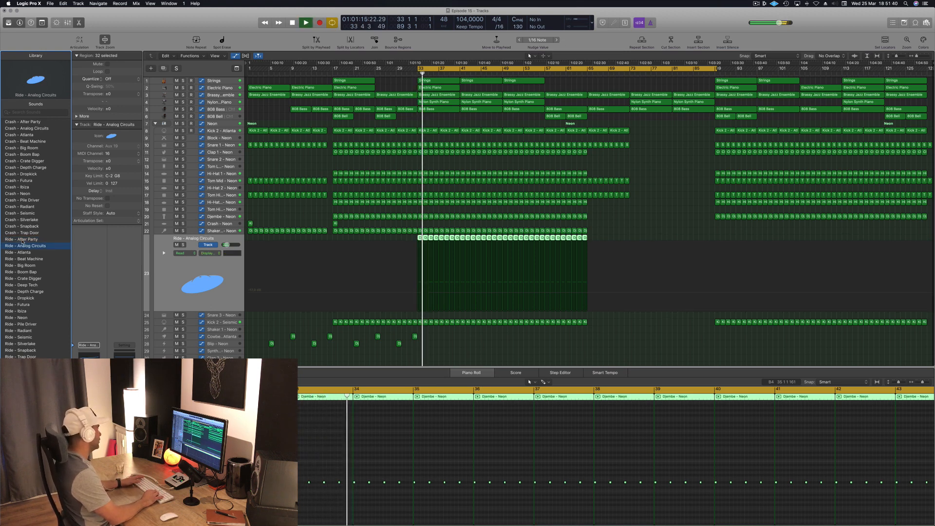
key("Down")
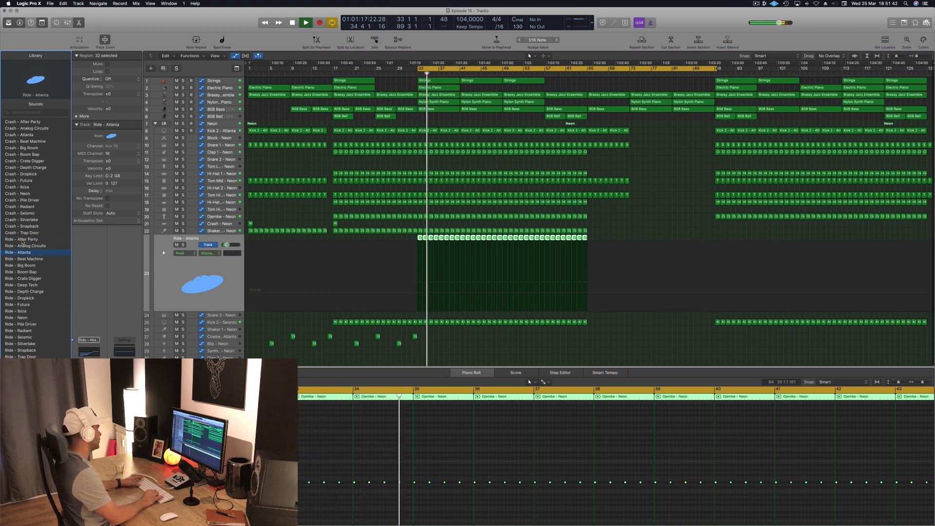
key("Down")
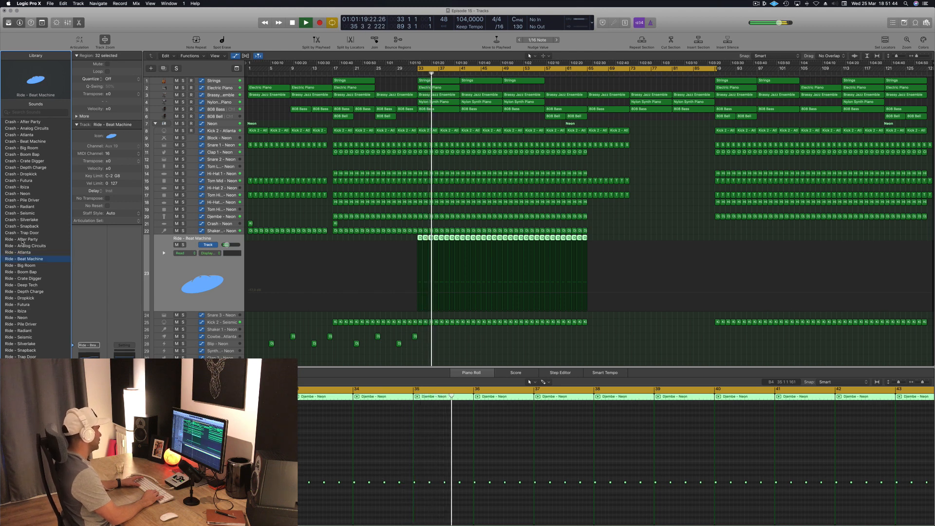
key("Down")
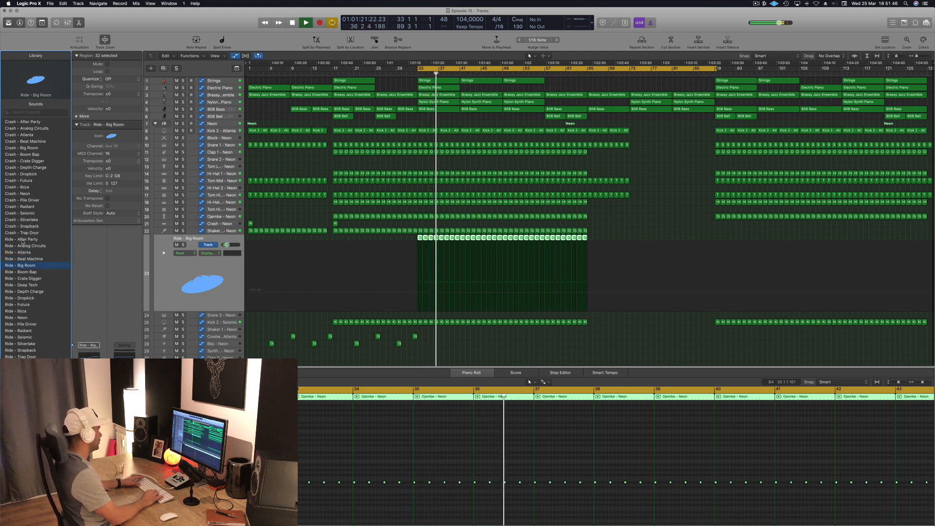
key("Down")
key("Down")
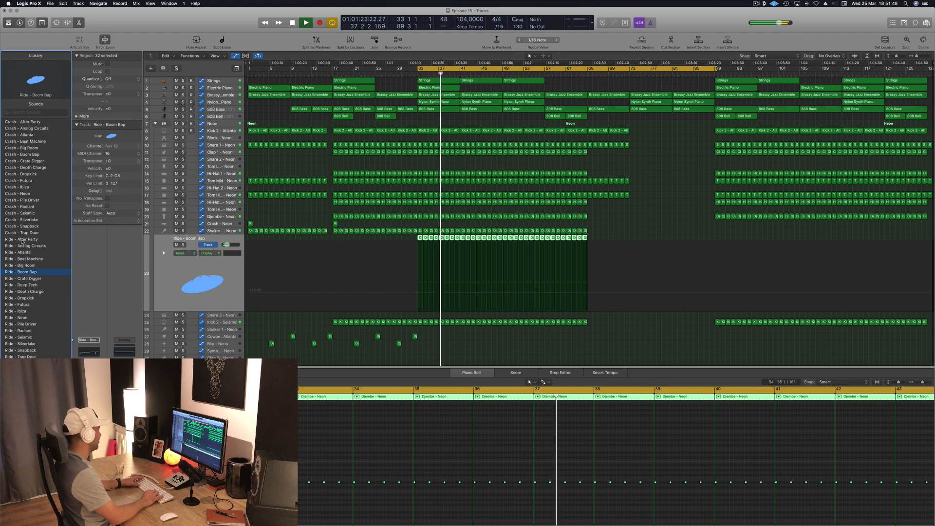
key("Down")
key("Down")
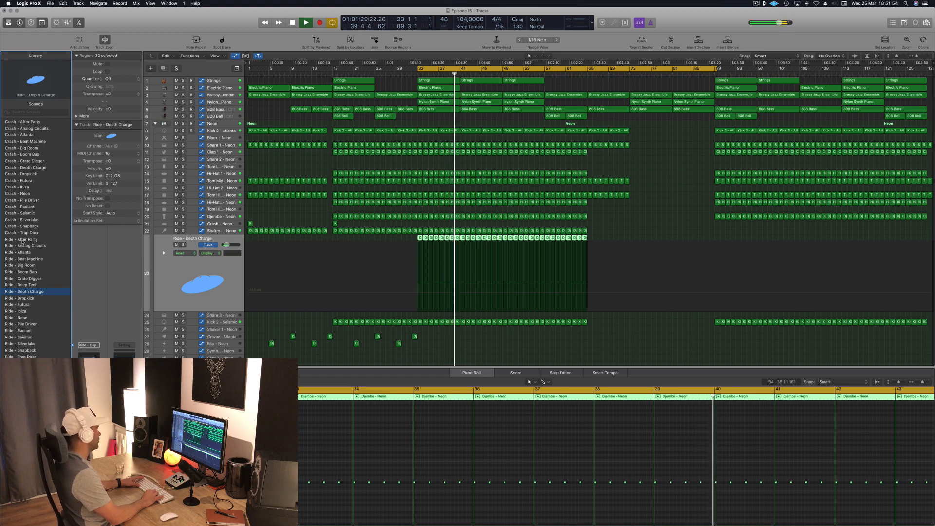
key("Down")
key("Down")
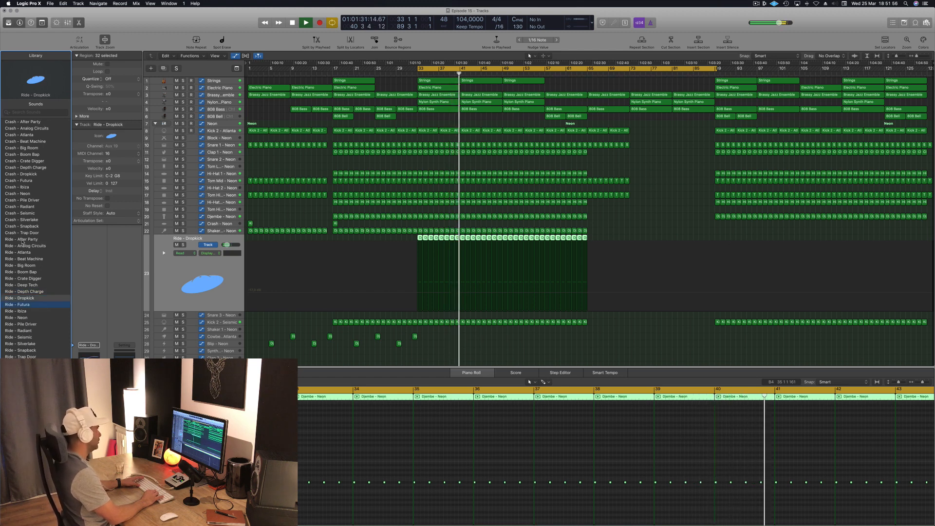
key("Down")
key("Down")
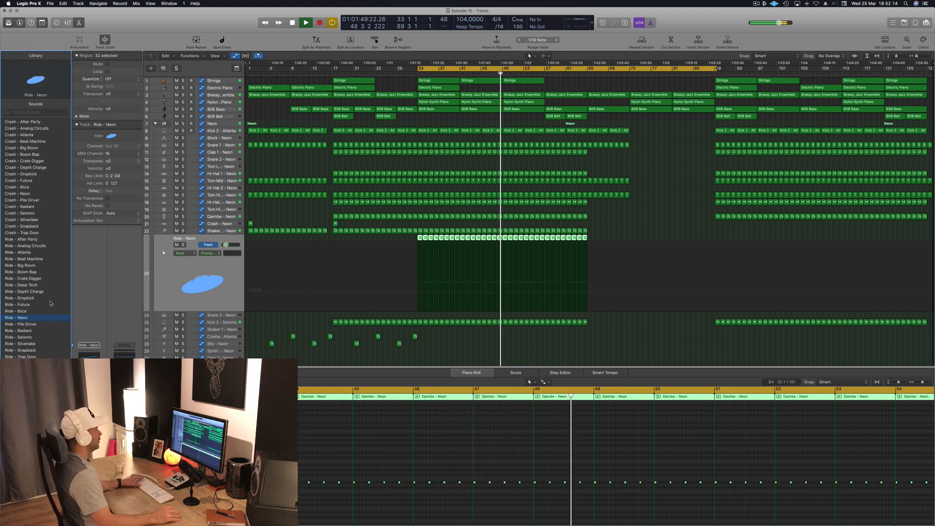
Replay the arrangement with the repeated Ride pattern from bar 33 and again from around bar 56.
left_click(588, 346)
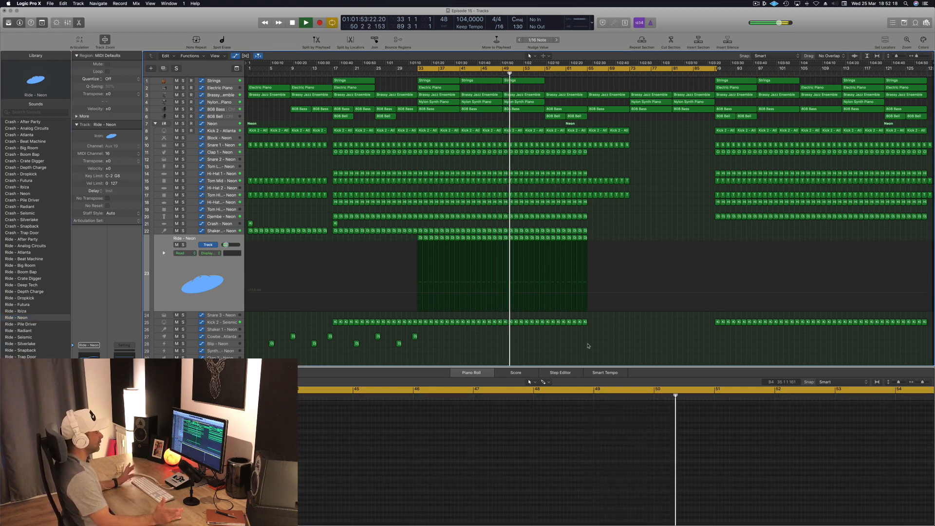
scroll(588, 345, "up", 1)
key("space")
key("space")
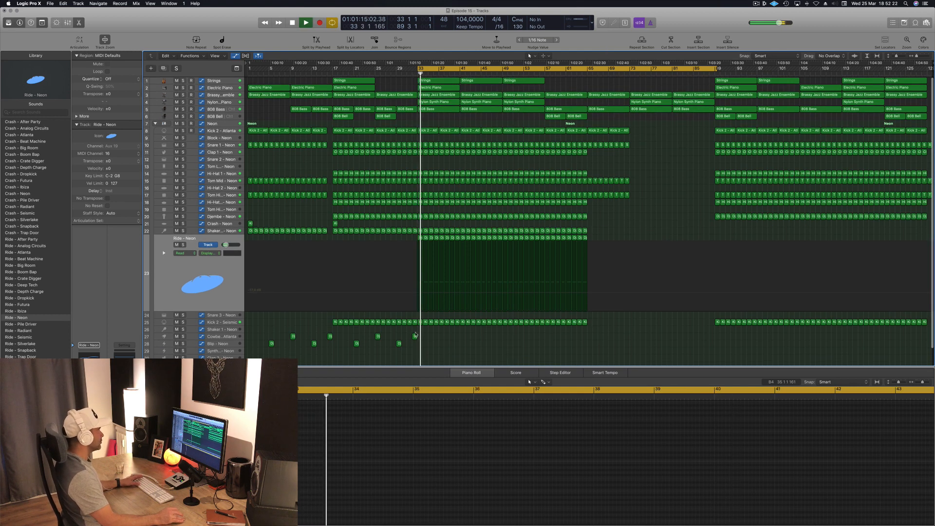
left_click(544, 70)
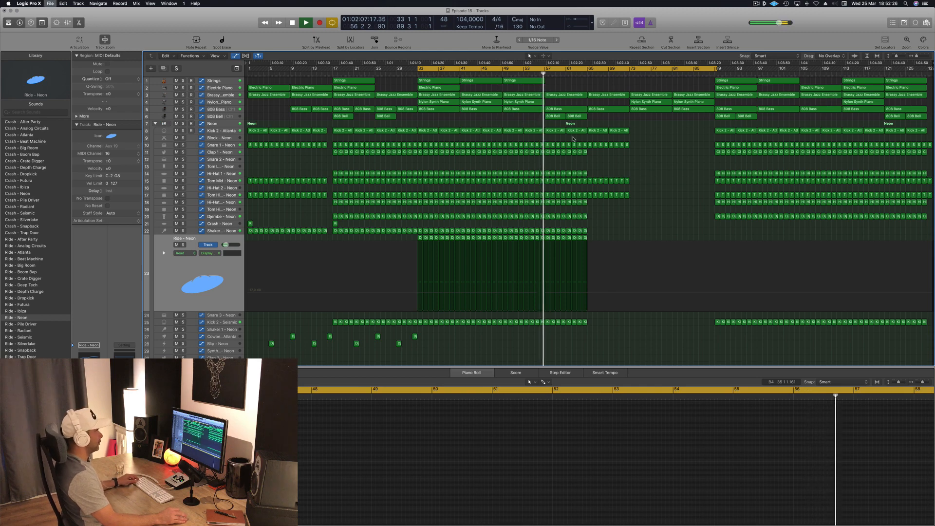
Try deleting the Shaker and Ride regions from bar 56 to bar 65.
scroll(607, 218, "down", 5)
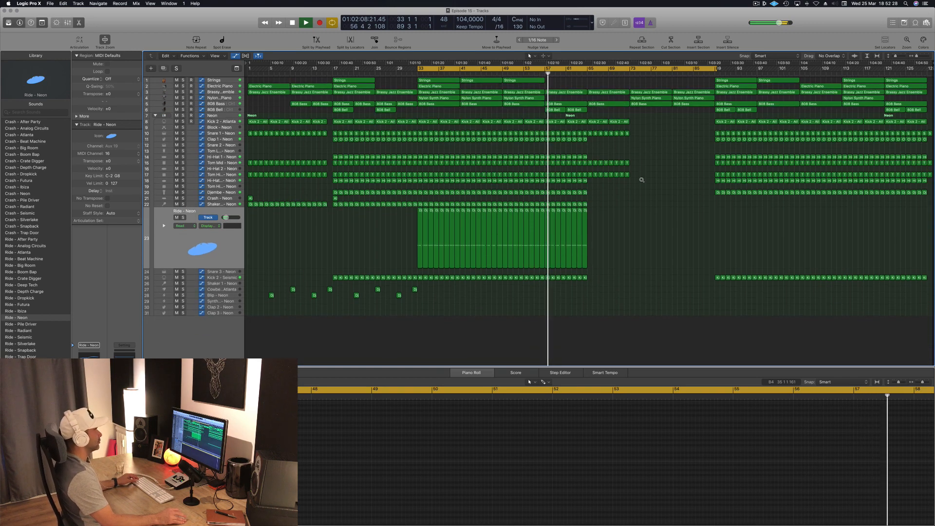
scroll(641, 180, "down", 2)
scroll(630, 209, "up", 5)
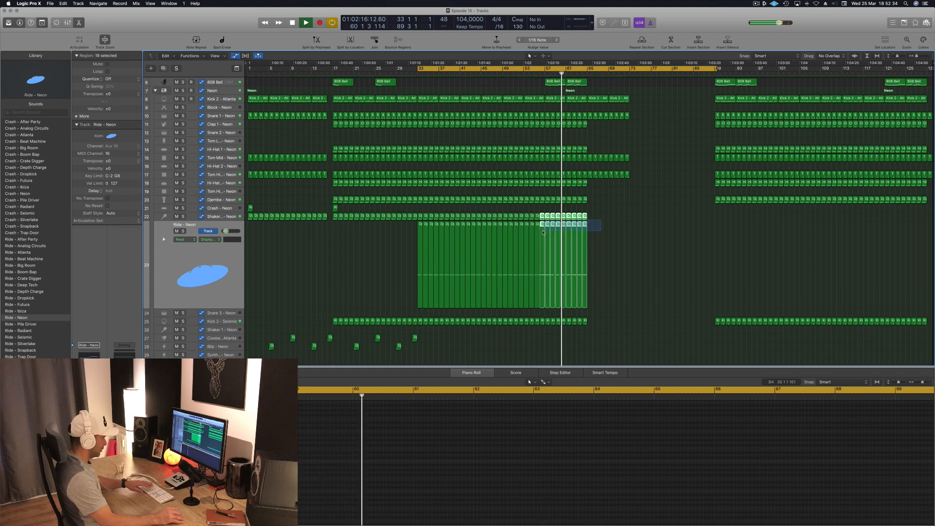
mouse_move(545, 232)
left_mouse_down()
mouse_move(602, 225)
mouse_move(562, 229)
left_mouse_up()
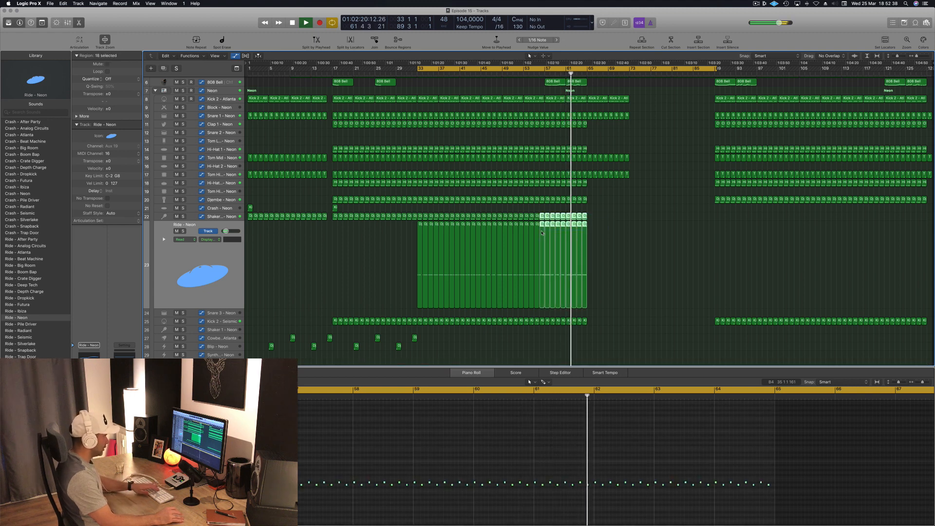
key("Delete")
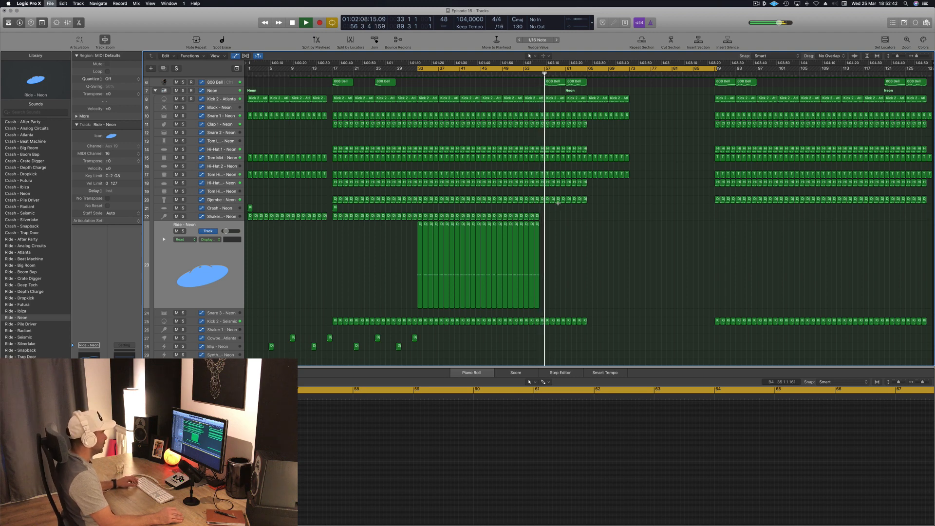
key("super+z")
Delete the Shaker and Ride regions from bar 57 to bar 65.
left_click_drag(600, 213, 549, 259)
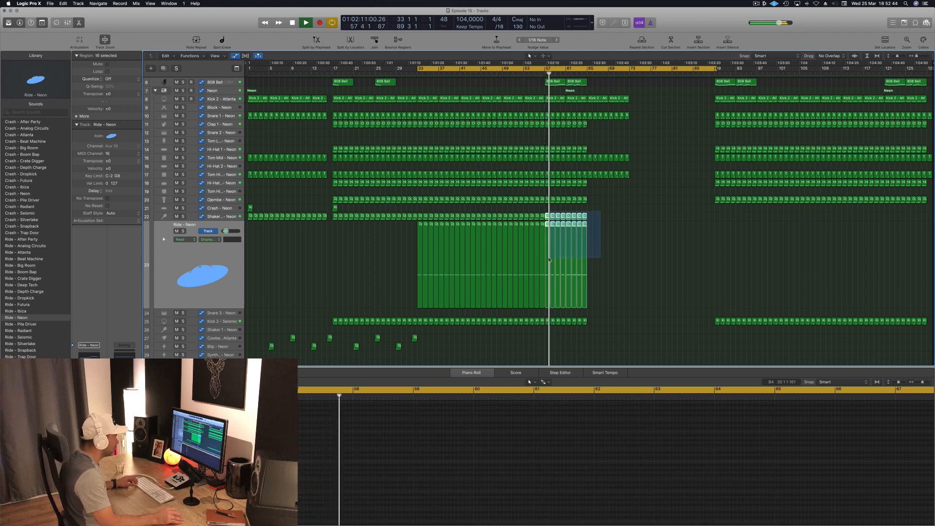
key("Delete")
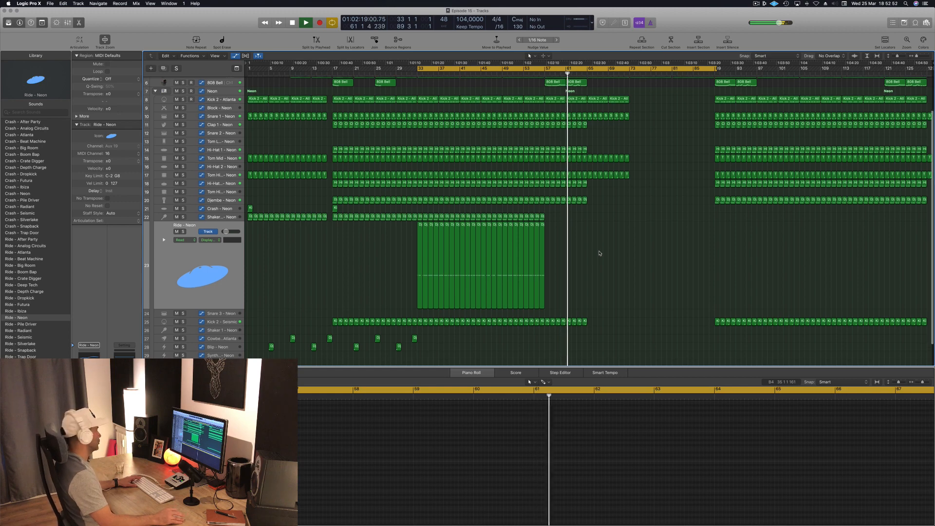
scroll(600, 253, "up", 3)
scroll(600, 253, "up", 3)
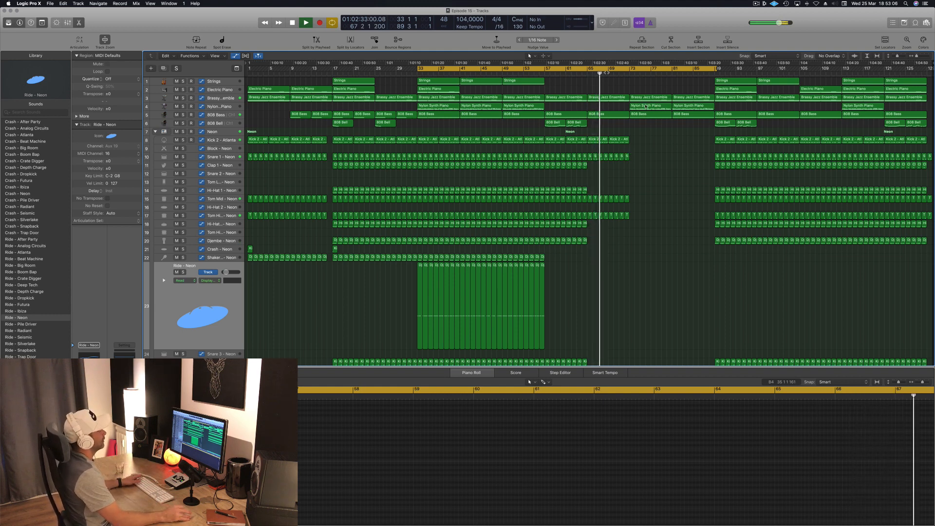
Delete the 808 Bass region at bar 81 and reshape the Brassy Jazz Ensemble cutoff automation to about 1120 Hz there.
left_click(625, 74)
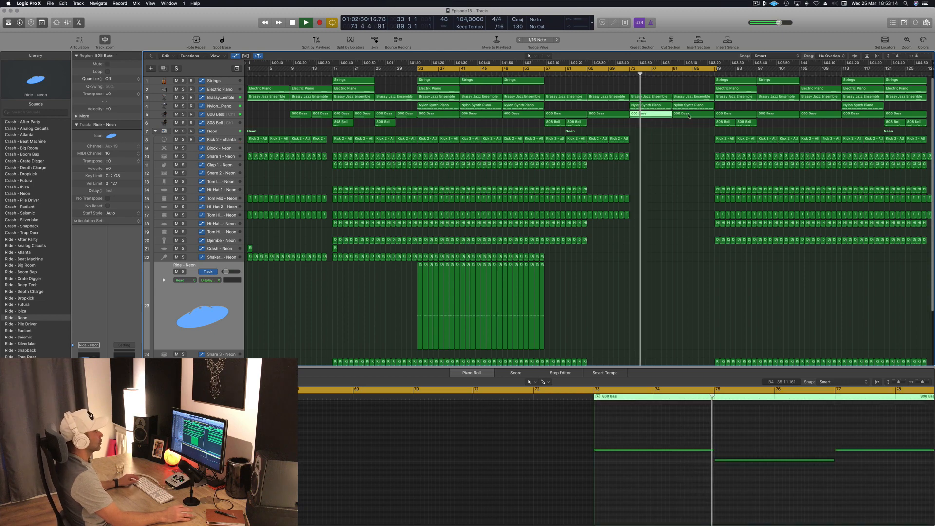
left_click(231, 98)
left_click(673, 121)
left_click_drag(673, 121, 715, 135)
left_click(702, 102)
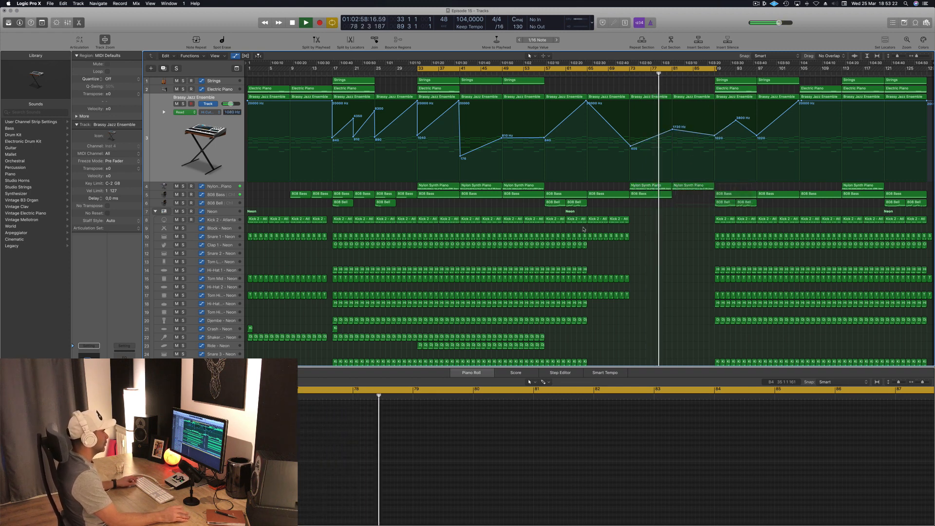
Copy the four Cowbell and Blip regions between bars 21 and 33 so that the copies start at bar 81.
scroll(609, 261, "down", 3)
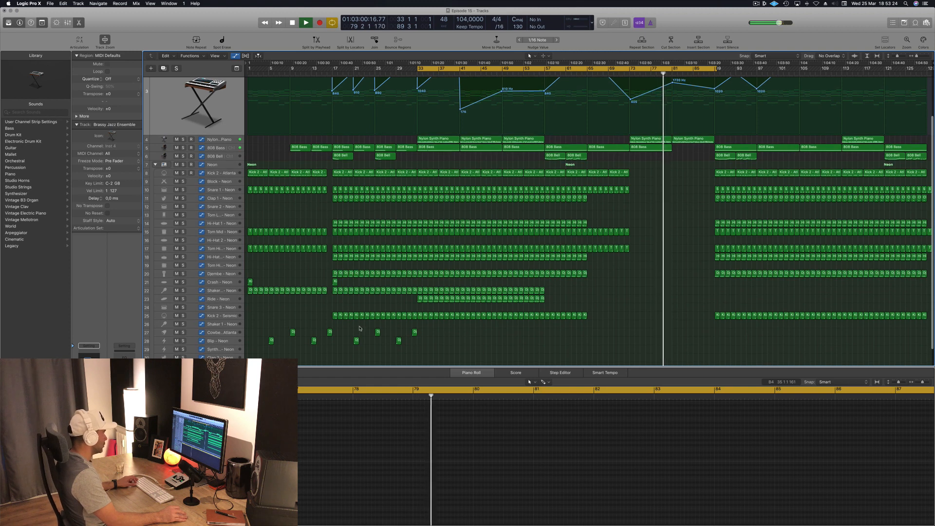
left_click_drag(354, 328, 420, 346)
left_click_drag(356, 342, 681, 341)
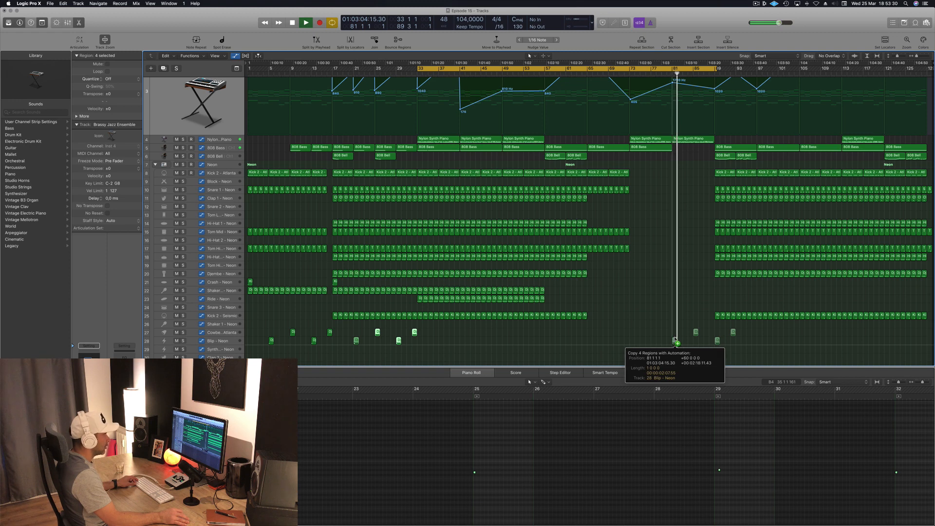
left_click_drag(676, 340, 676, 340)
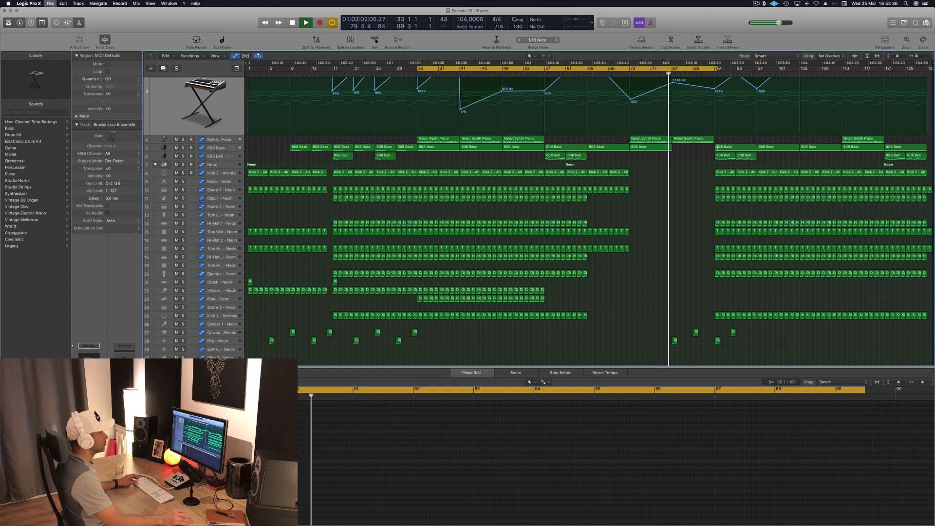
Delete the Blip copy at bar 81, move the Cowbell copy from bar 85 to bar 81, and delete the copies from bar 89 on.
left_click(696, 333)
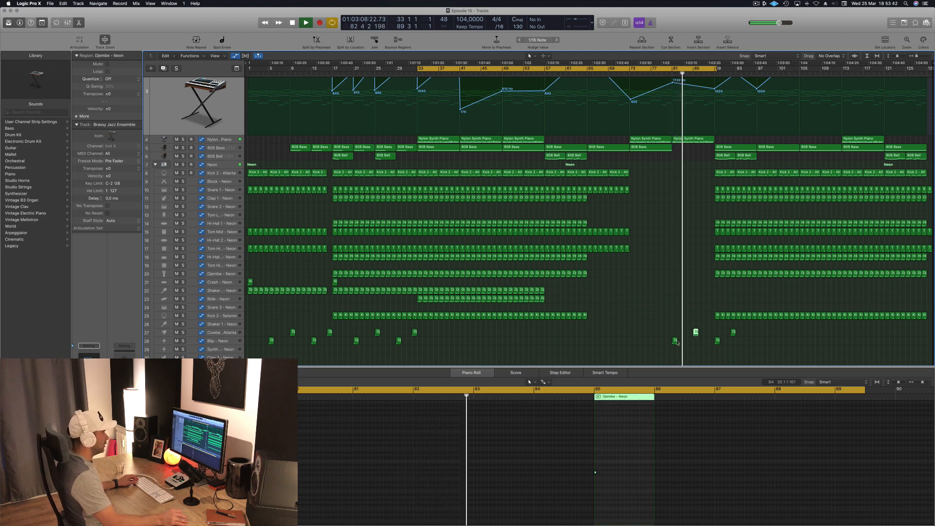
left_click(674, 342)
key("Delete")
left_click_drag(696, 334, 675, 335)
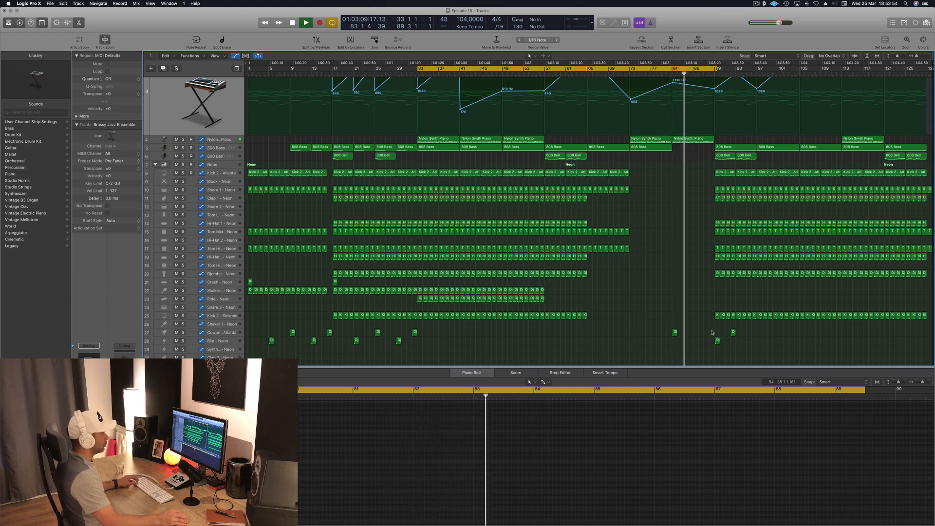
left_click_drag(712, 332, 736, 343)
key("Delete")
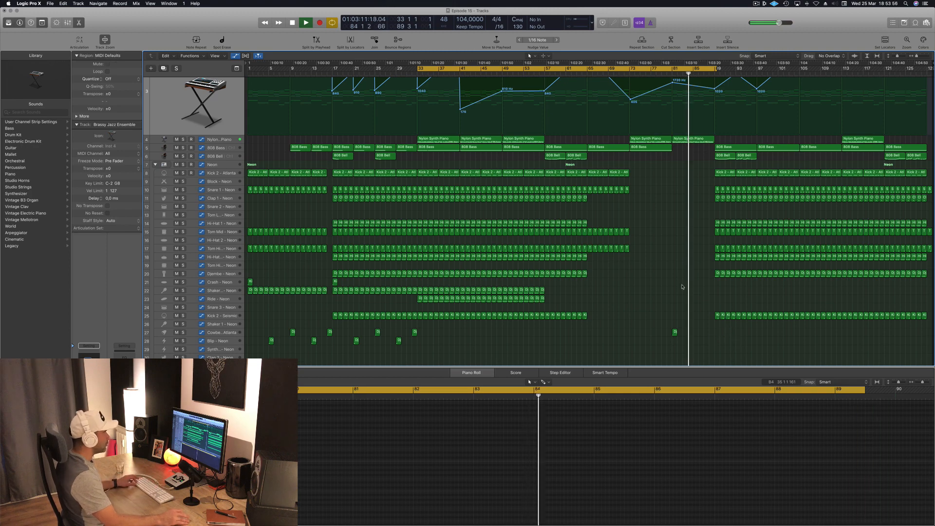
Delete the drum regions from bar 89 to bar 105 and extend the cycle range to bar 105.
scroll(677, 204, "up", 5)
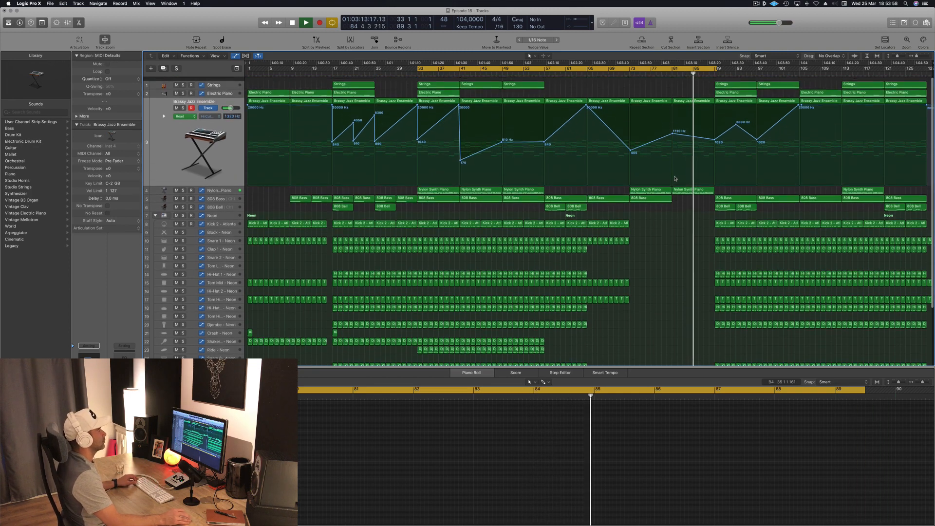
left_click(631, 67)
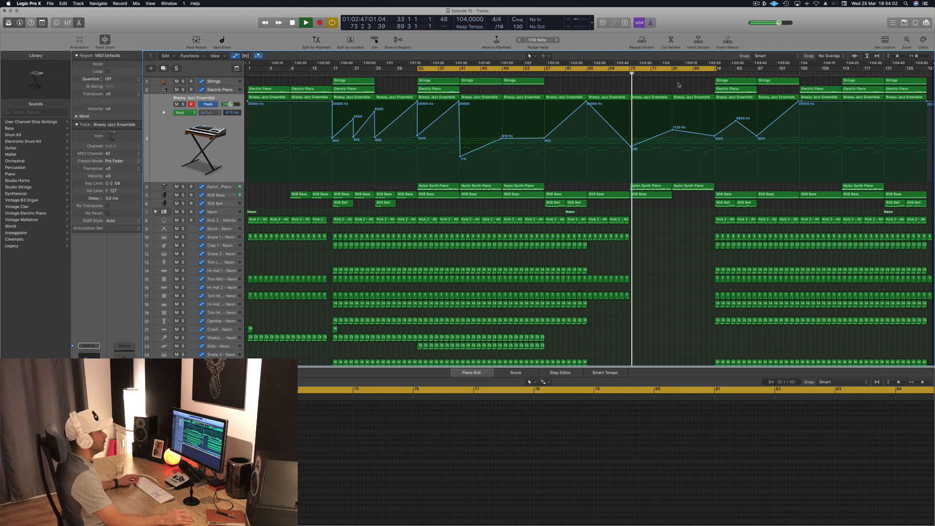
scroll(702, 212, "down", 4)
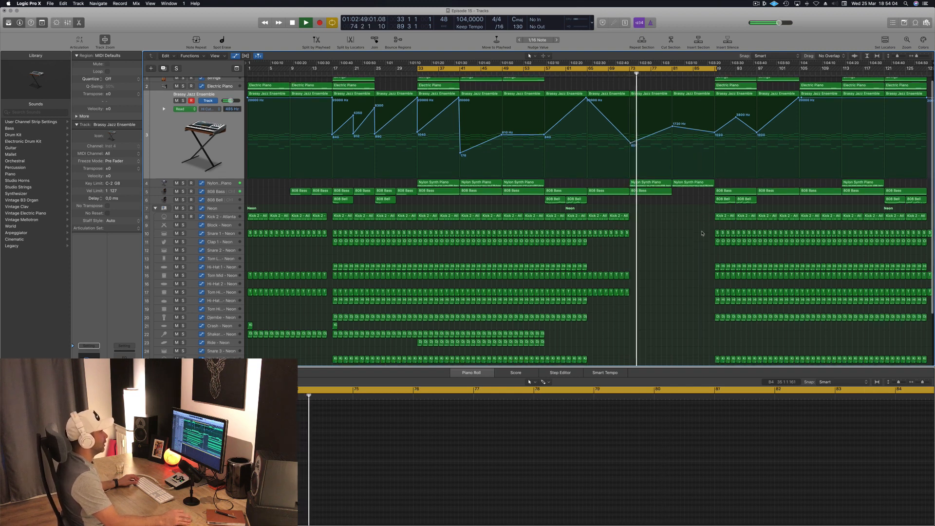
left_click_drag(703, 187, 797, 336)
key("Delete")
scroll(733, 279, "up", 4)
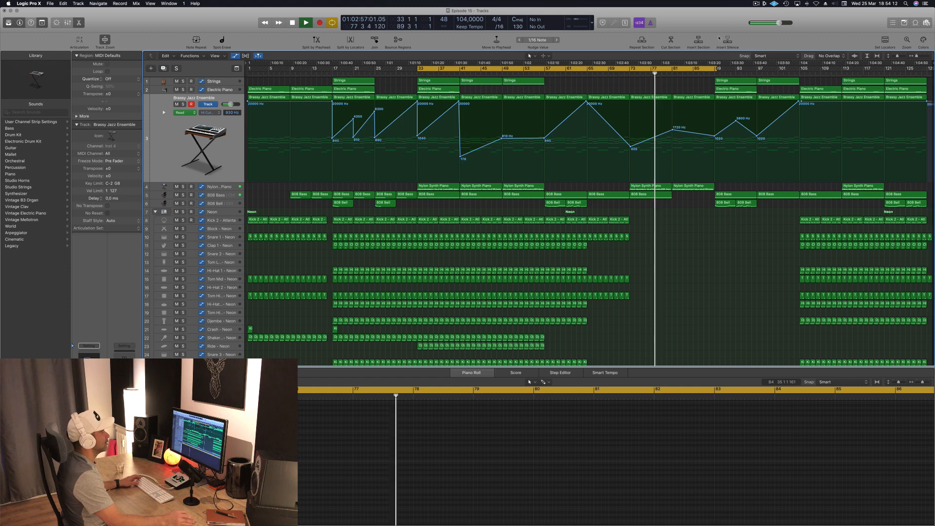
left_click(693, 73)
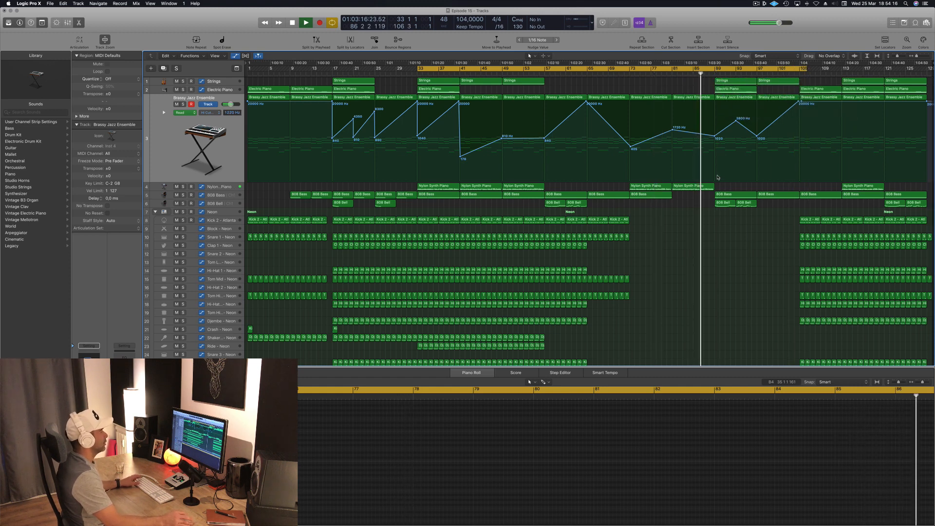
Delete the 808 Bass, Electric Piano and Strings regions at bar 89.
left_click(725, 197)
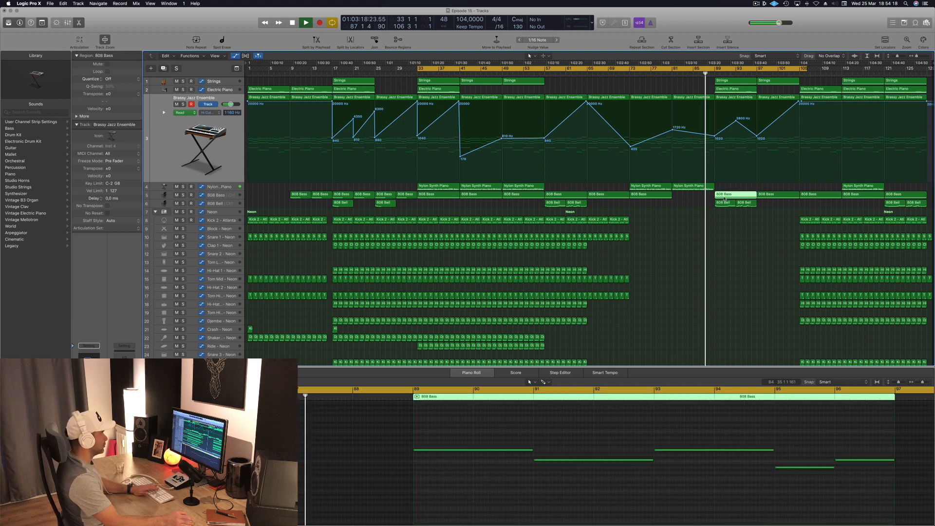
left_click(733, 82)
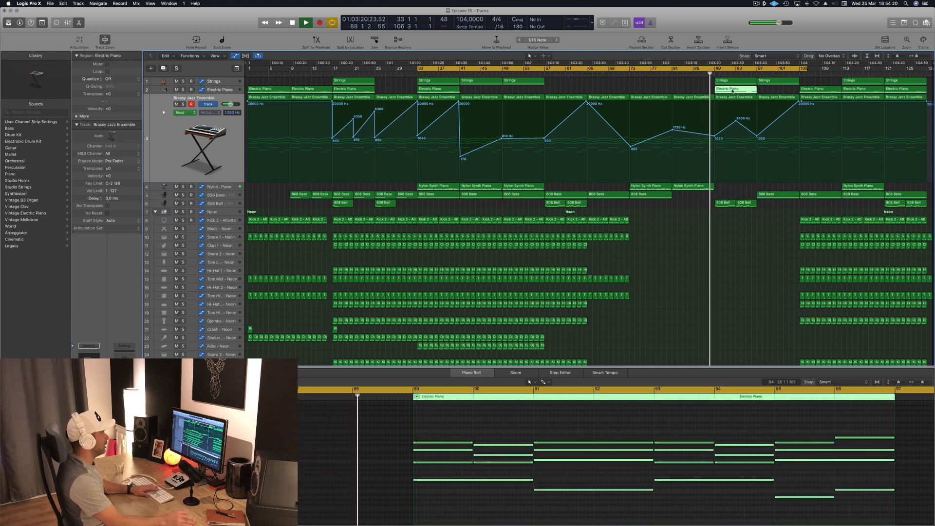
key("Delete")
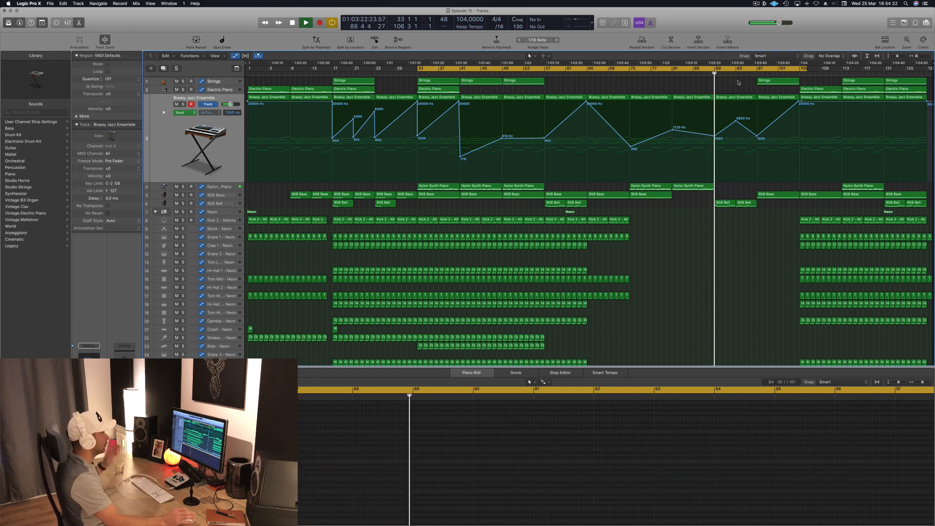
Reshape the Brassy Jazz Ensemble cutoff automation to about 1740 Hz at bar 93 and about 3560 Hz at bar 97.
left_click(700, 190)
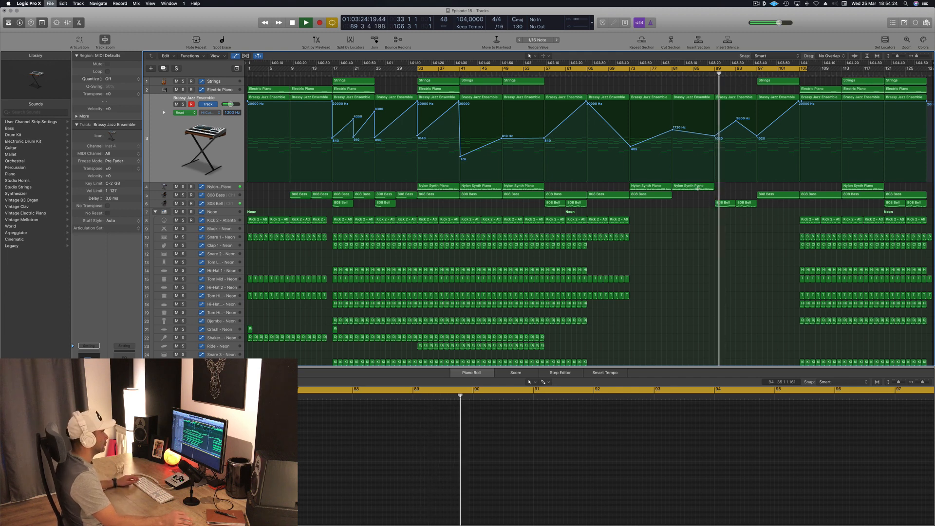
left_click_drag(736, 119, 736, 130)
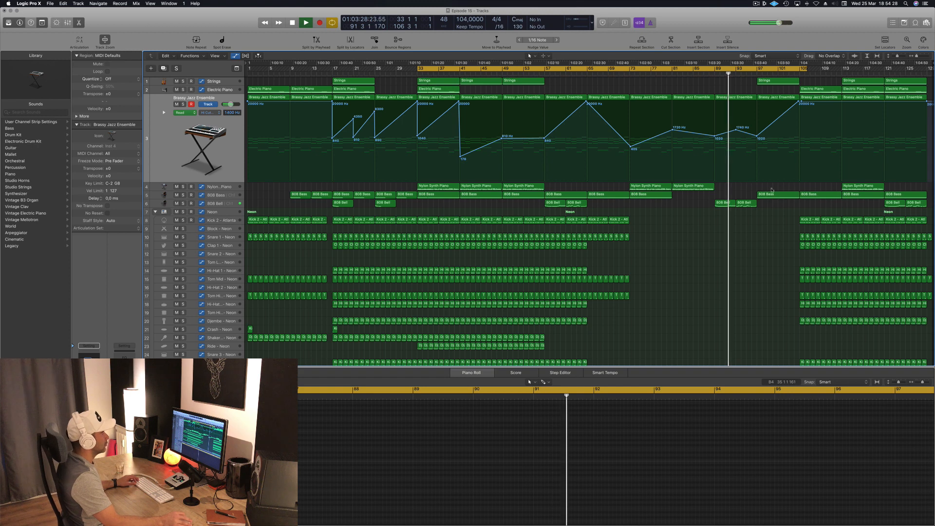
left_click_drag(710, 217, 710, 229)
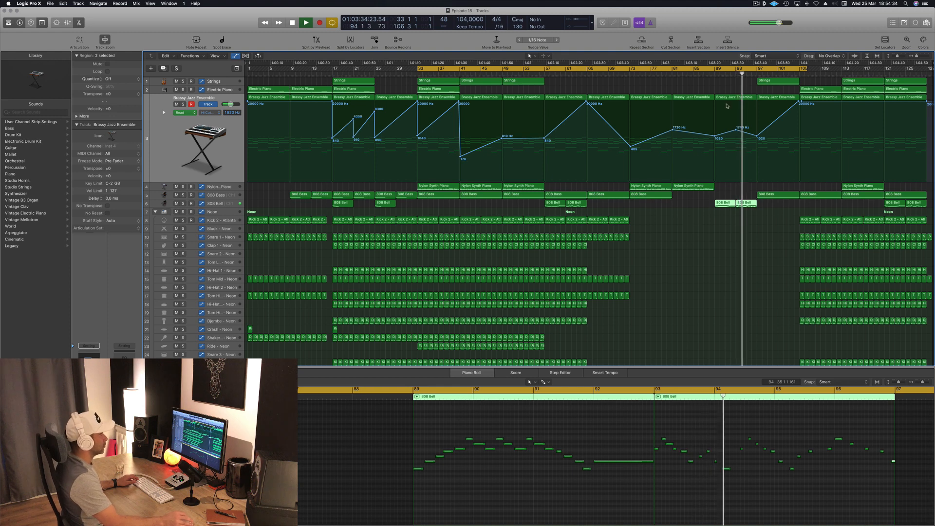
left_click_drag(756, 136, 756, 121)
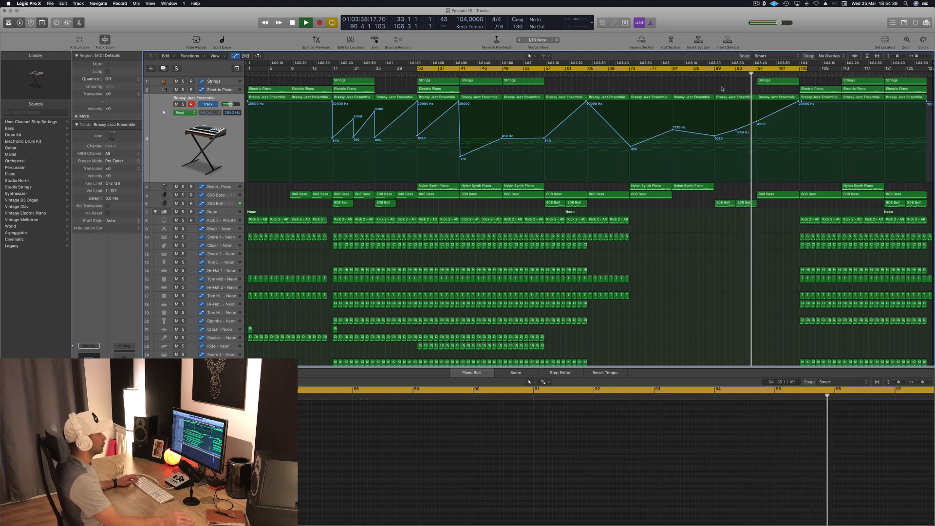
Copy the 808 Bass region from bar 97 to bar 89 and replay the passage.
key("shift+comma")
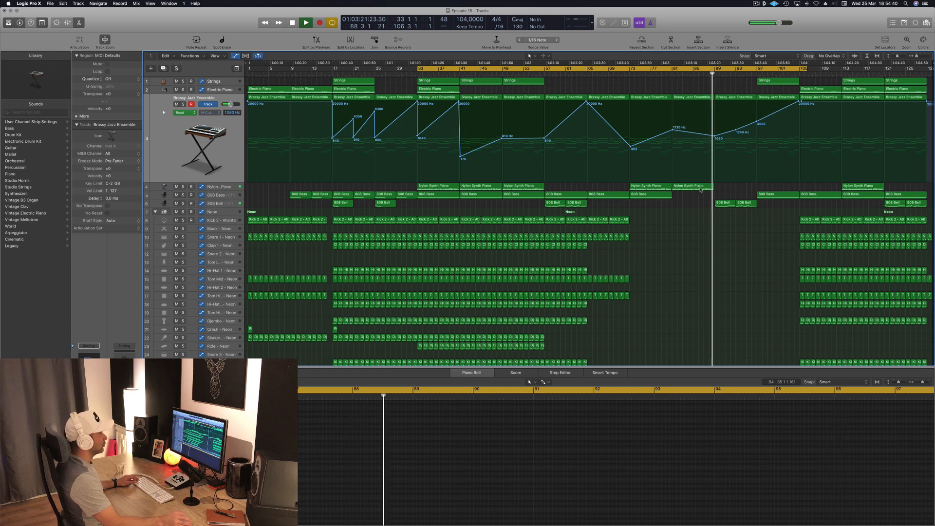
left_click_drag(772, 194, 734, 194)
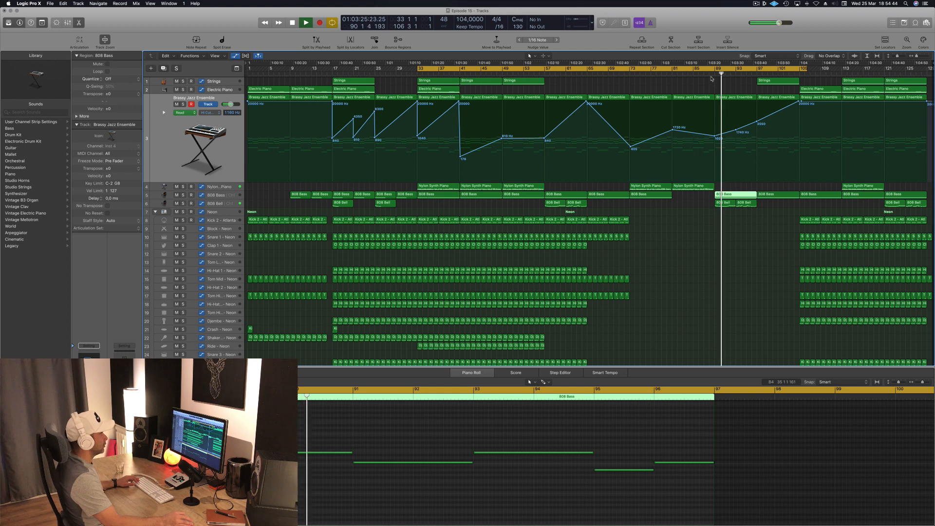
left_click(695, 295)
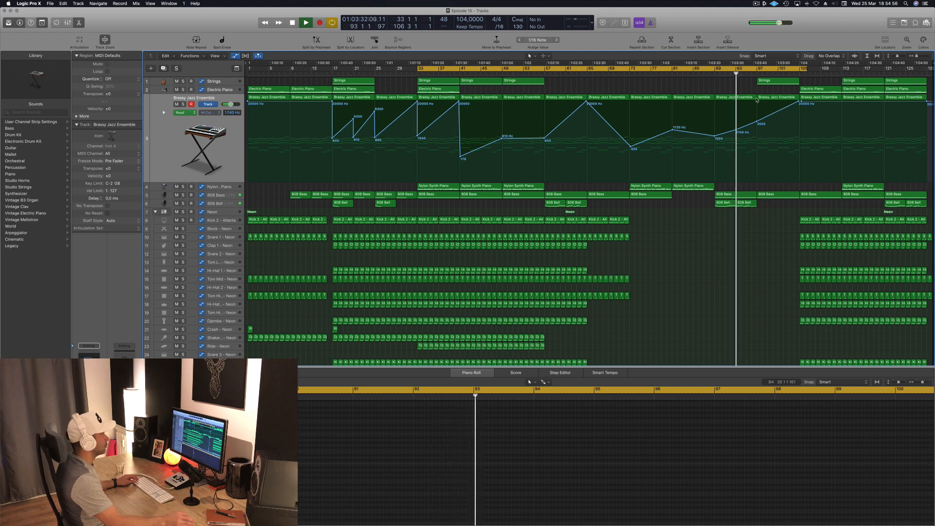
Solo the 808 Bell track to audition its melody around bar 96, and switch the solo off again.
left_click(183, 203)
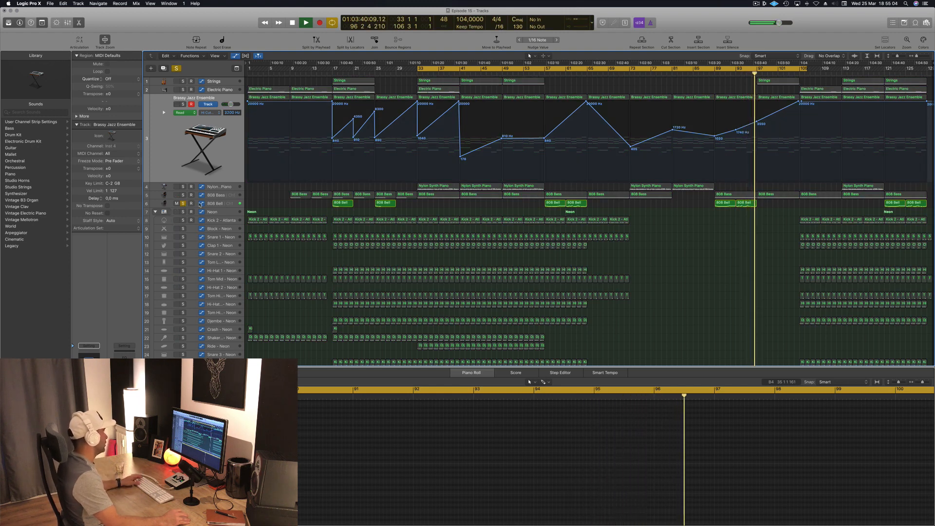
left_click(222, 204)
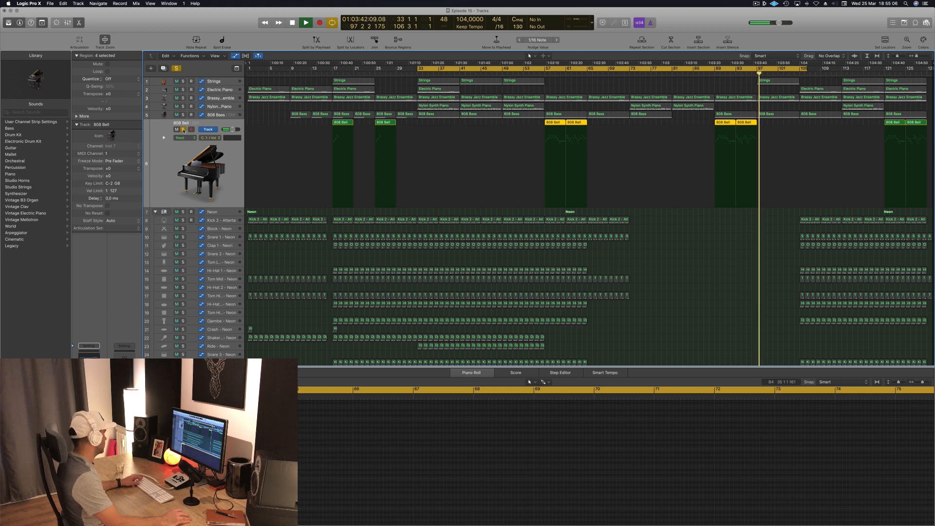
left_click(183, 130)
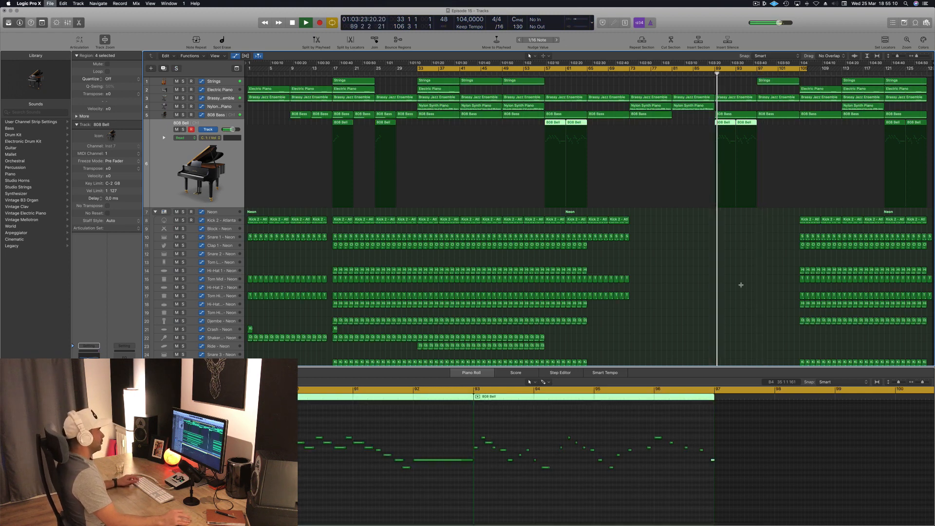
Adjust the vertical zoom so all tracks fit in the arrangement and close the Piano Roll.
key("super+Up")
key("super+Up")
key("super+Up")
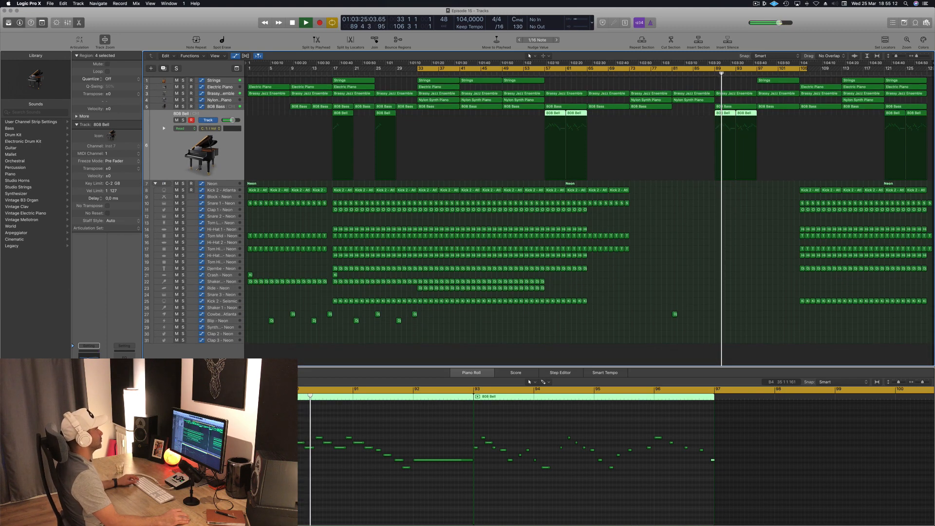
key("super+Down")
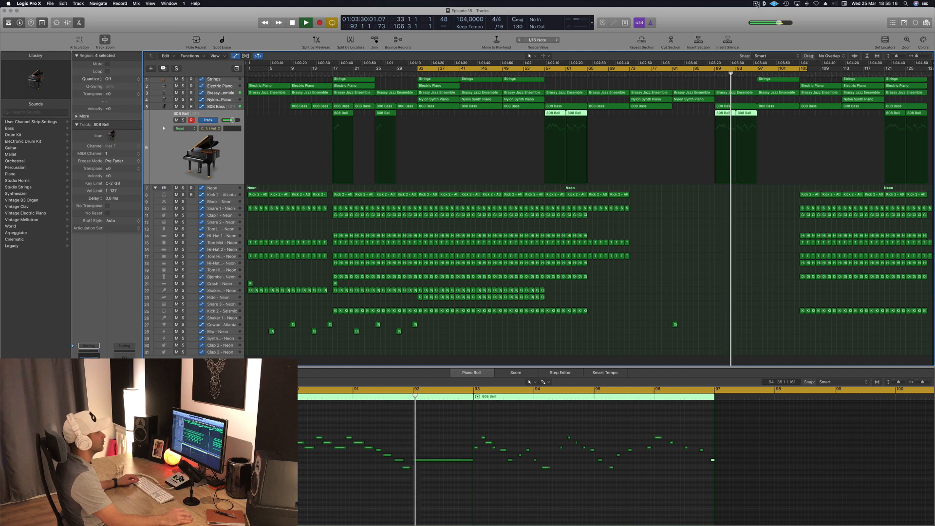
left_click(757, 4)
left_click(607, 314)
left_click(651, 301)
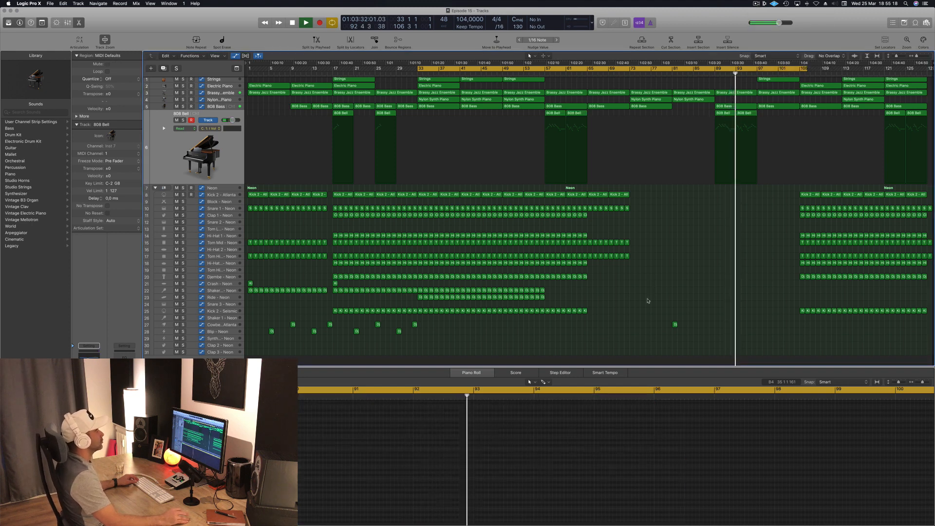
scroll(672, 256, "up", 2)
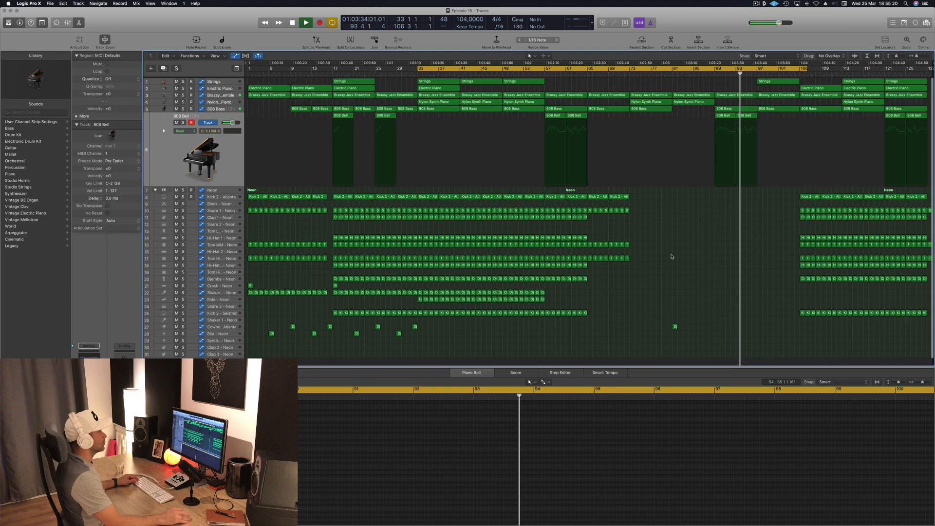
scroll(672, 255, "up", 2)
scroll(672, 255, "down", 4)
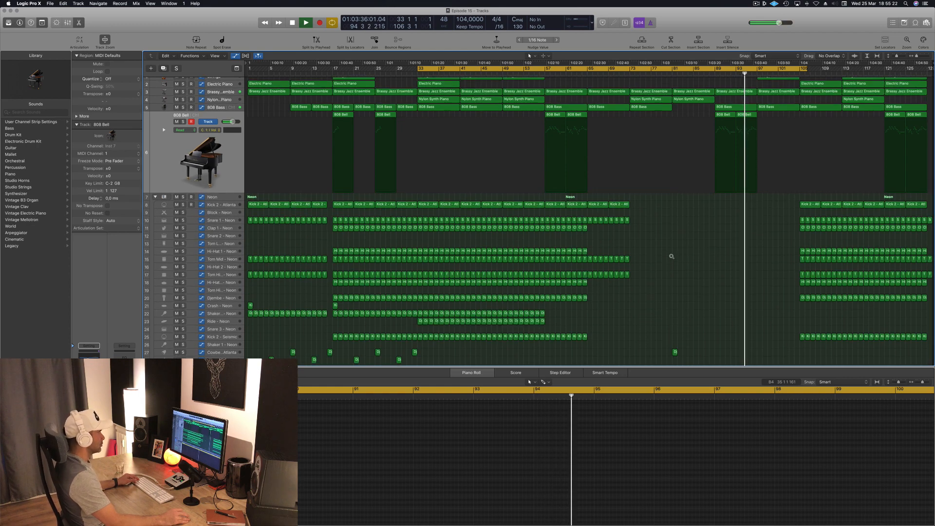
scroll(672, 273, "up", 3)
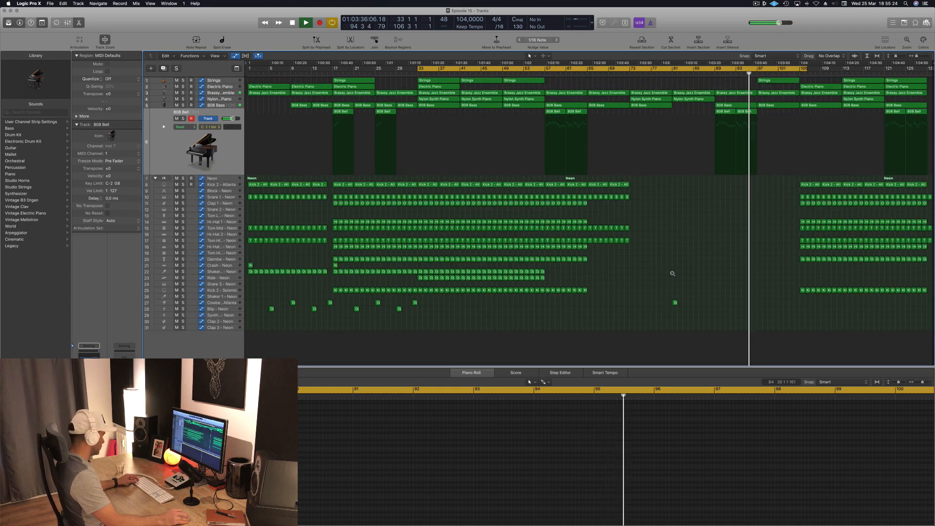
key("x")
key("x")
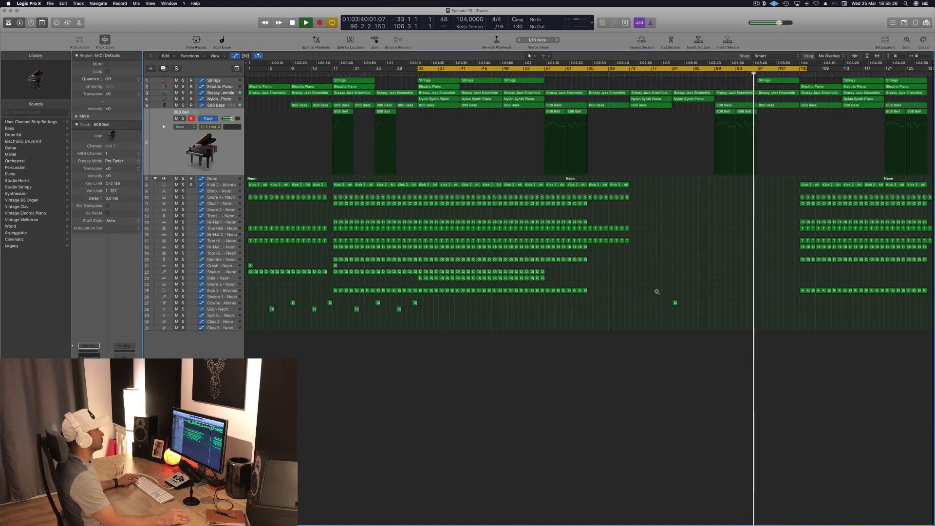
Copy the Nylon Synth Piano region from bar 113 to bar 97 and remove the Strings region at bar 97.
scroll(694, 256, "down", 1)
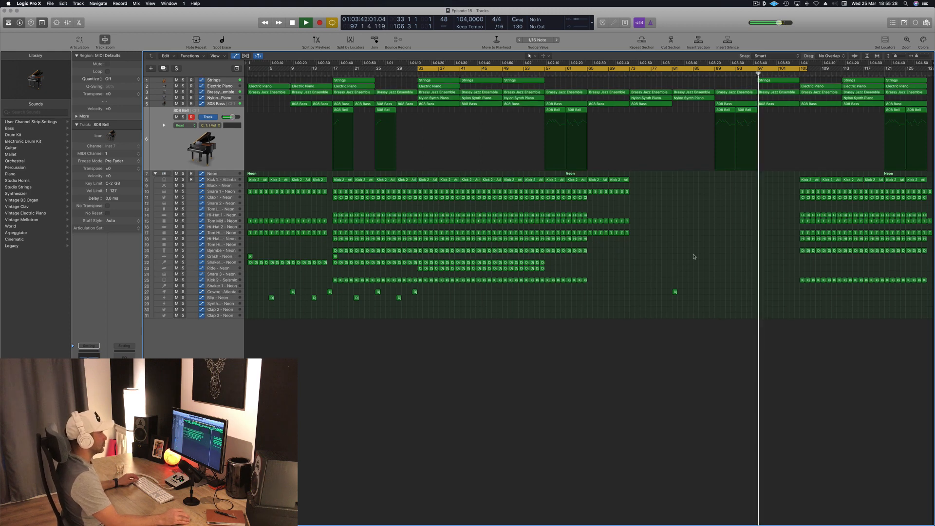
scroll(694, 255, "up", 3)
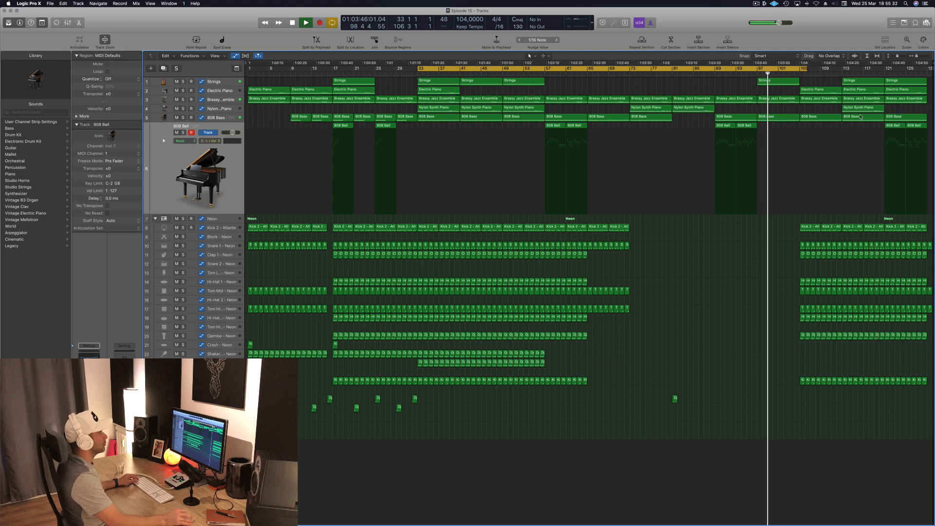
left_click_drag(869, 111, 778, 104)
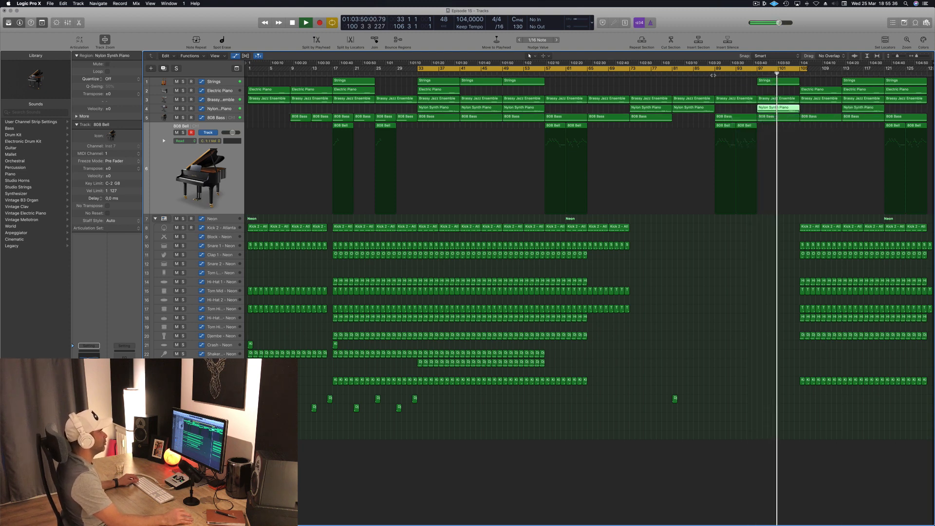
left_click(748, 79, "shift")
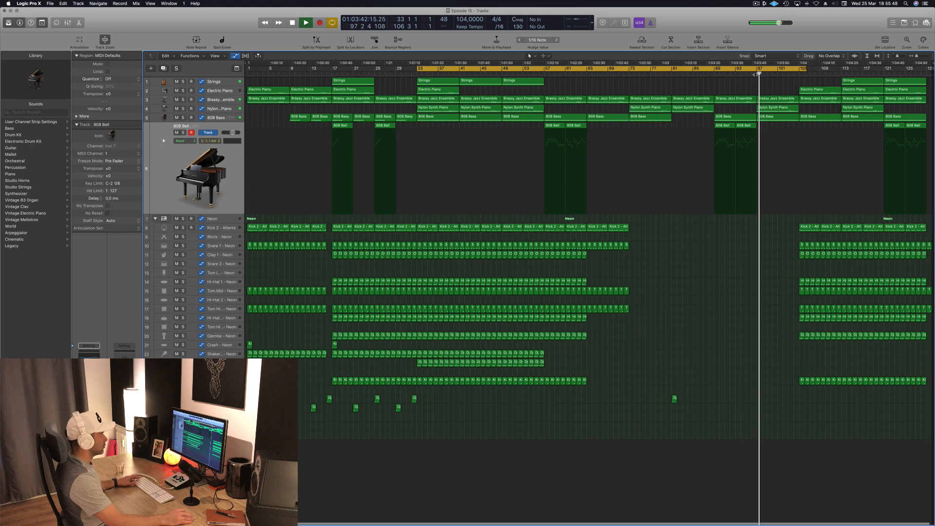
Raise the Brassy Jazz Ensemble filter automation point at bar 97 to 20000 Hz and remove the intermediate point before it.
left_click(753, 75)
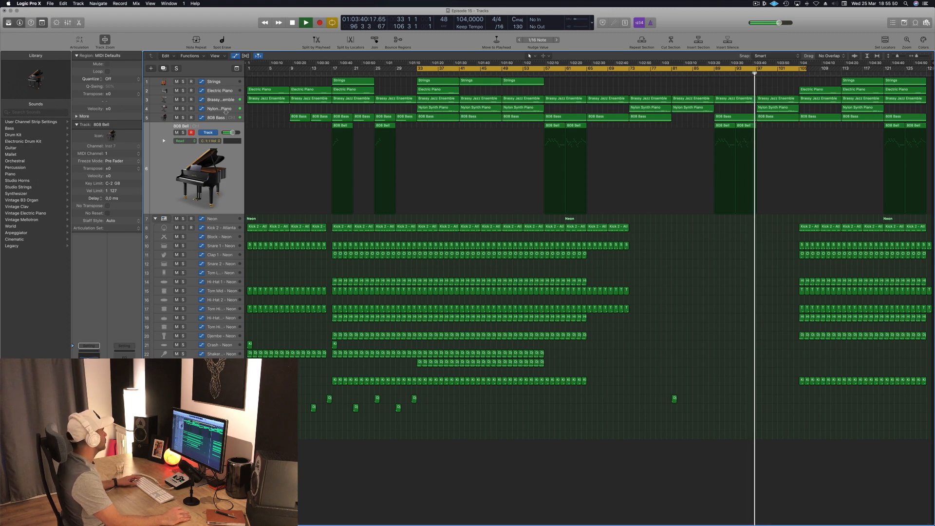
left_click(233, 102)
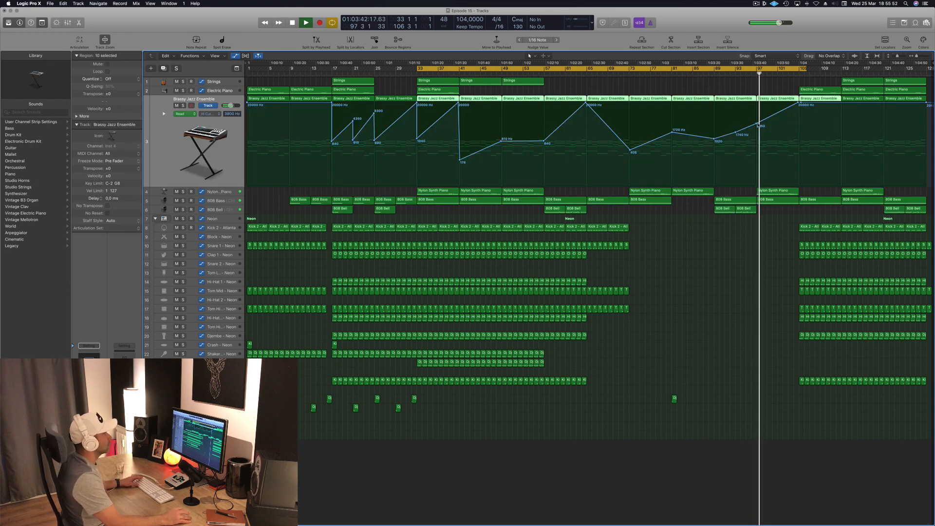
left_click_drag(757, 124, 756, 99)
left_click(708, 75)
left_click(736, 132)
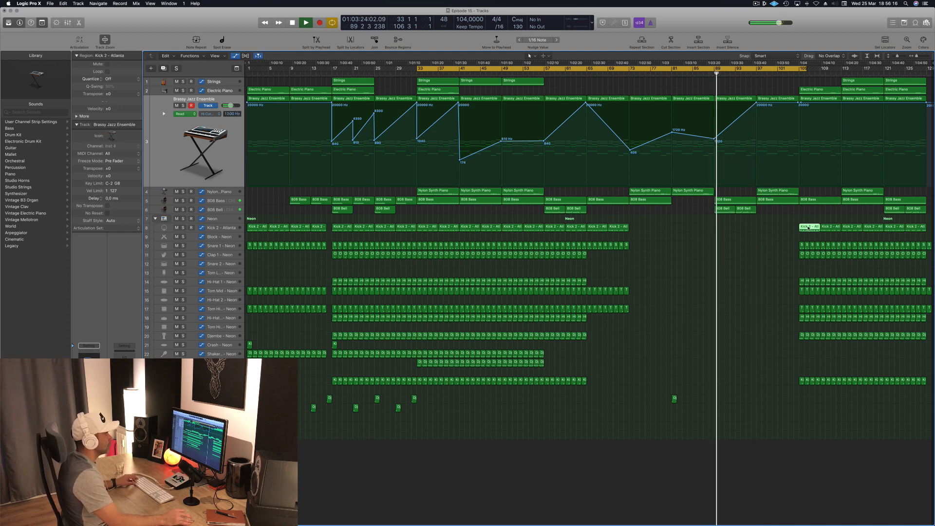
Remove a trial Kick 2 copy at bar 89 and copy the Kick 2 and Snare 1 regions from bar 105 to bar 97.
left_click_drag(778, 228, 723, 227)
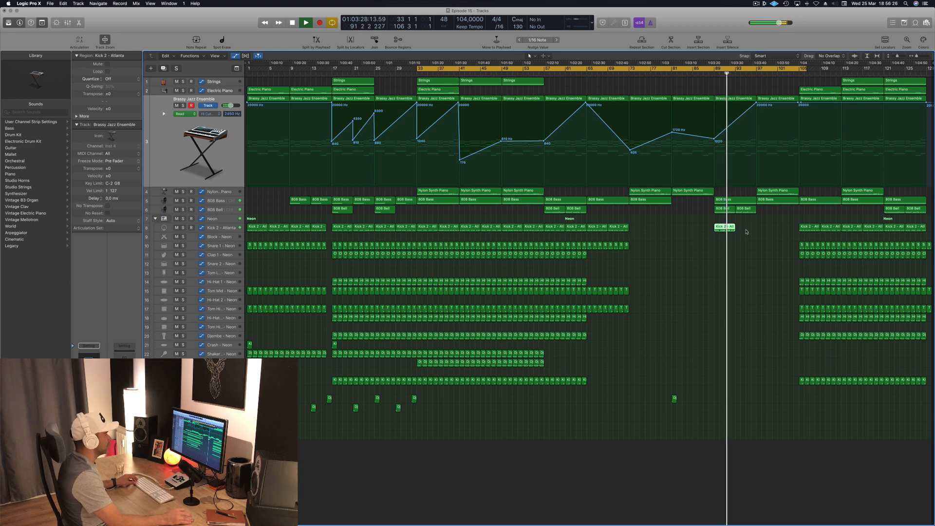
key("Delete")
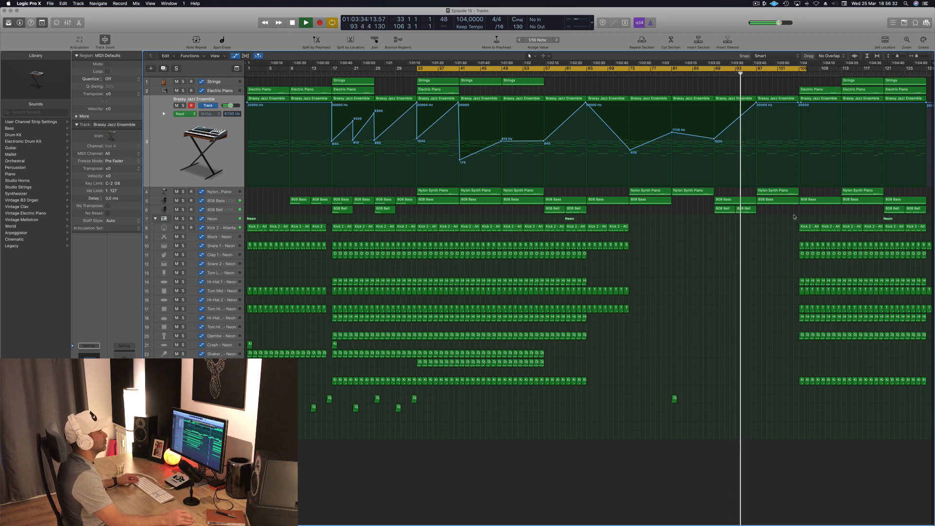
left_click_drag(793, 221, 767, 229)
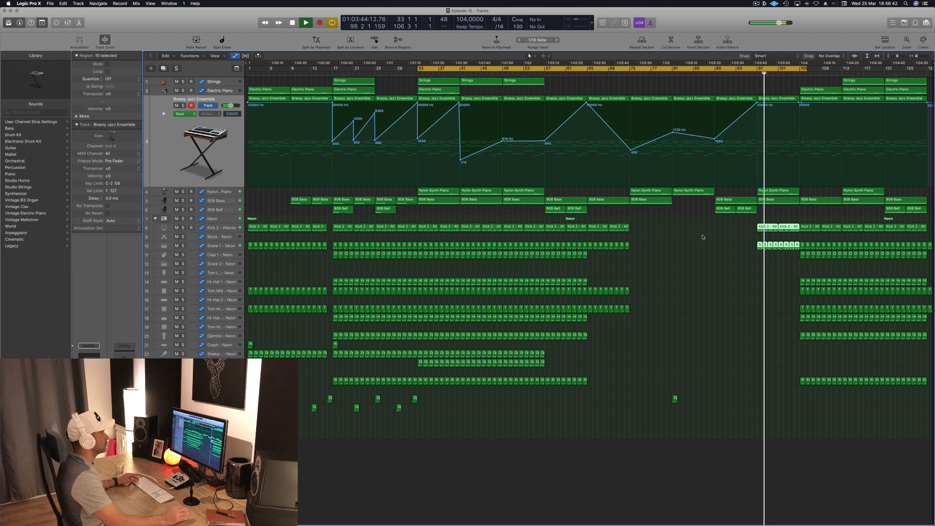
Delete the part of the copied Kick 2 and Snare 1 regions between bars 104 and 105.
key("ctrl+alt+Right")
key("ctrl+alt+Right")
key("ctrl+alt+Right")
key("ctrl+alt+Right")
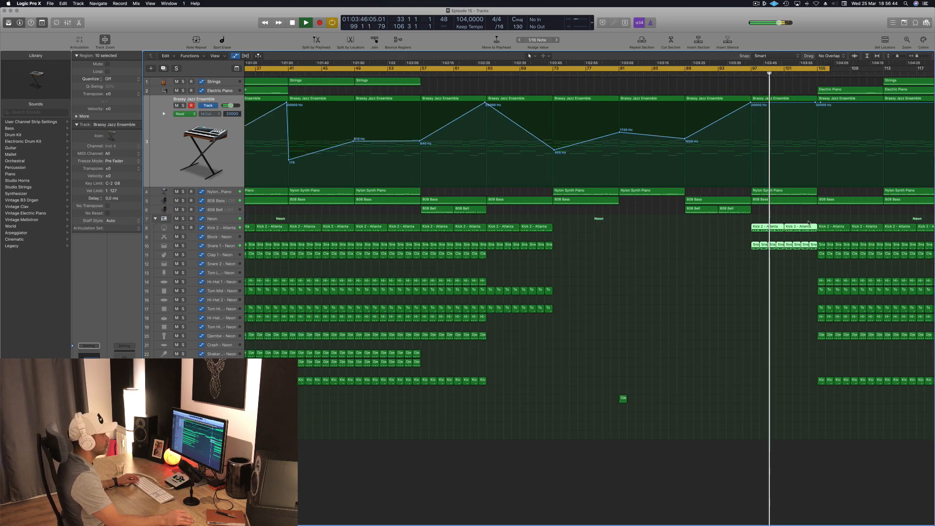
left_click_drag(828, 217, 836, 258)
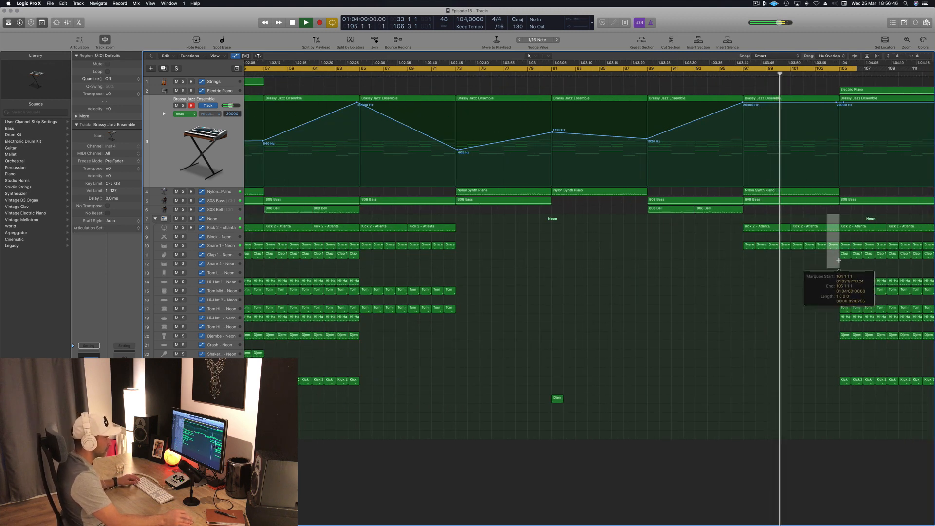
key("Delete")
key("ctrl+alt+Left")
key("ctrl+alt+Left")
key("ctrl+alt+Left")
key("ctrl+alt+Left")
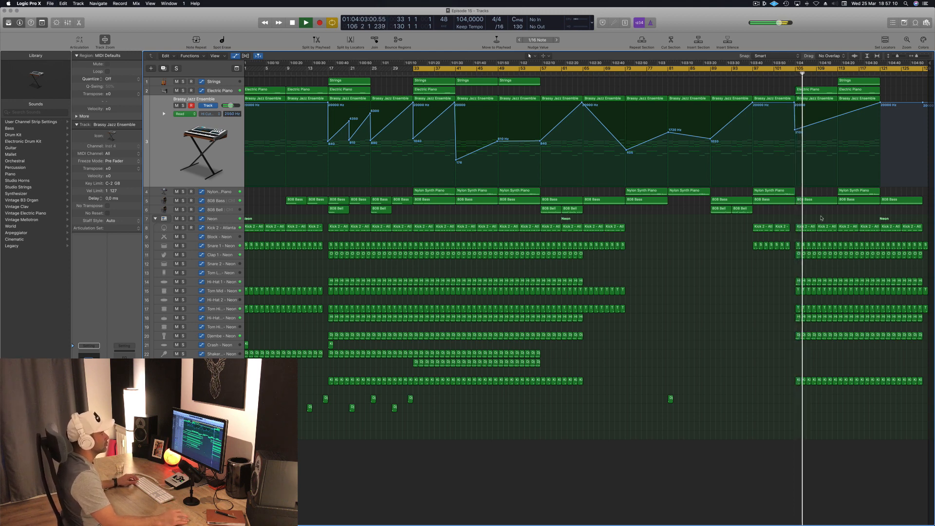
Remove the Electric Piano region at bar 113.
left_click(765, 246)
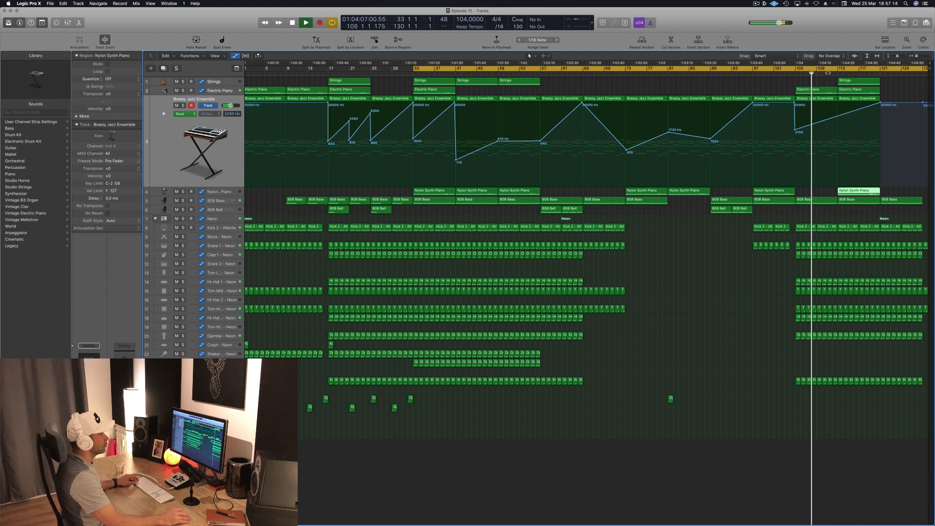
left_click(854, 90)
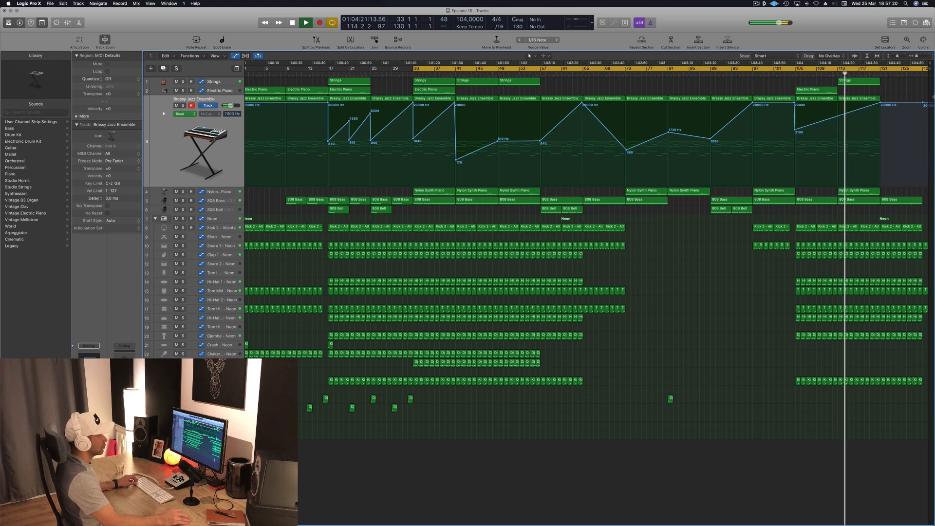
Extend the cycle range to bar 129 and delete the drum regions beyond that bar.
left_click_drag(928, 64, 933, 69)
mouse_move(906, 222)
left_mouse_down()
mouse_move(881, 367)
mouse_move(870, 368)
left_mouse_up()
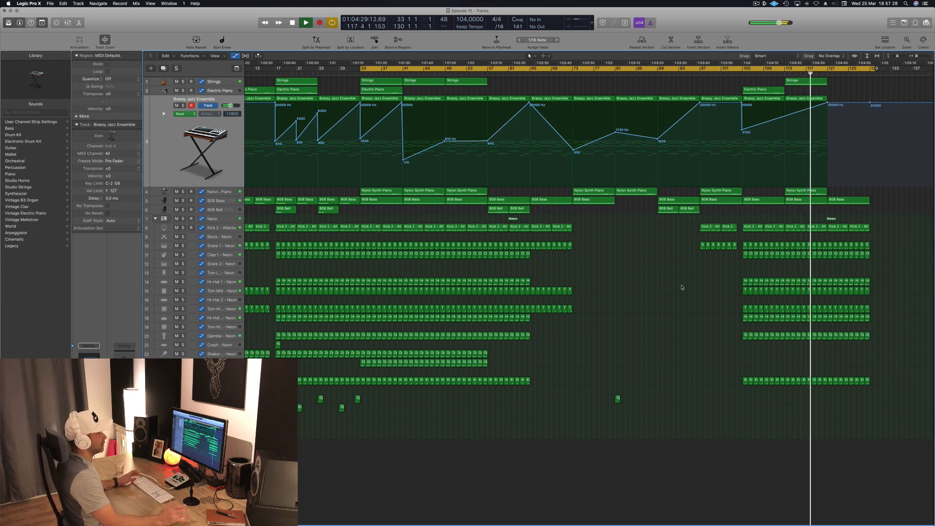
scroll(682, 288, "left", 1)
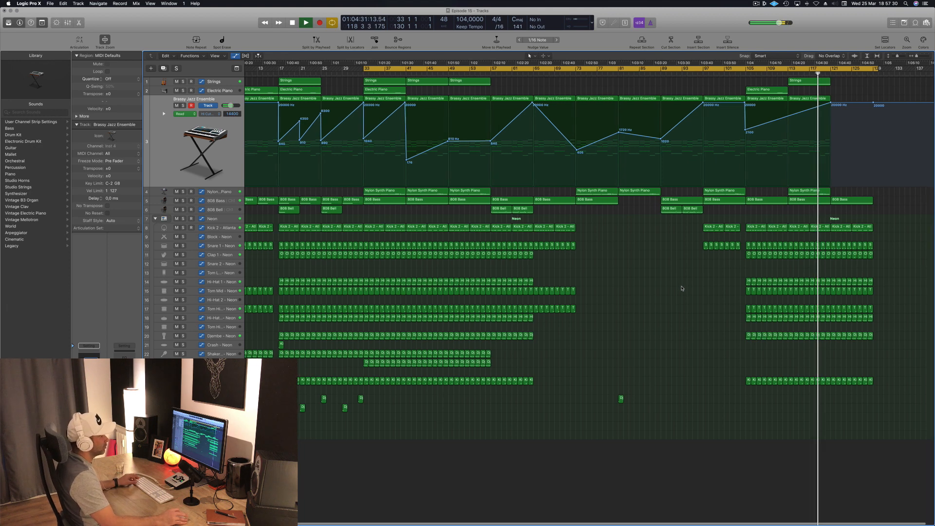
scroll(681, 288, "left", 2)
scroll(682, 290, "left", 1)
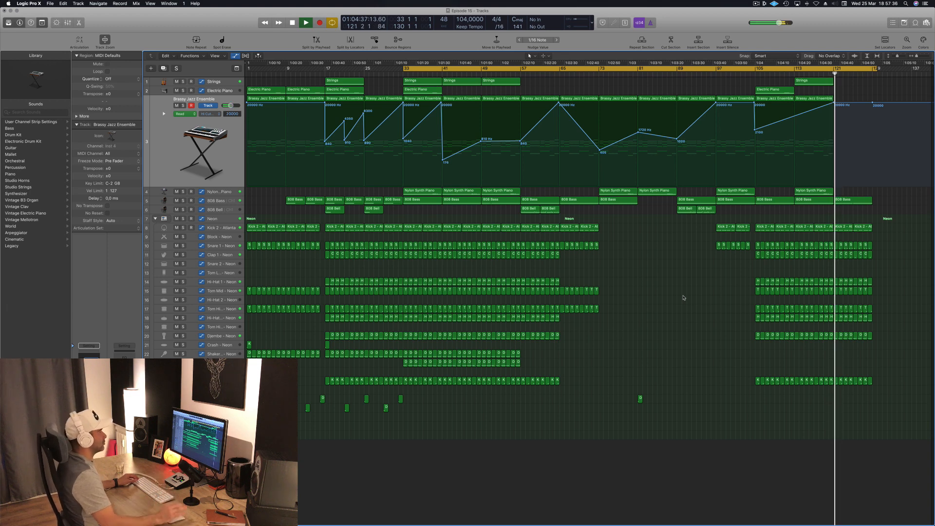
Add a Brassy Jazz Ensemble filter automation point at bar 113, lower the bar 121 point well below it, and save.
left_click(853, 200)
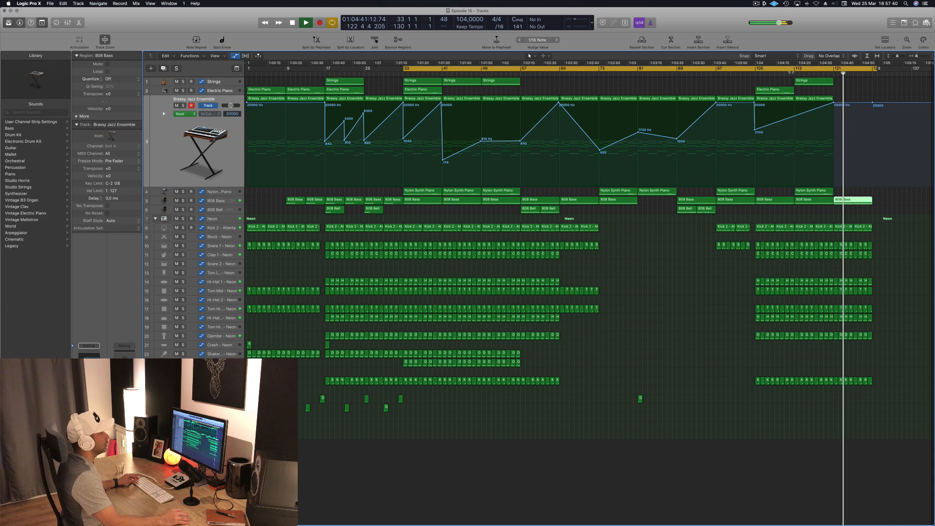
left_click(797, 69)
left_click(790, 74)
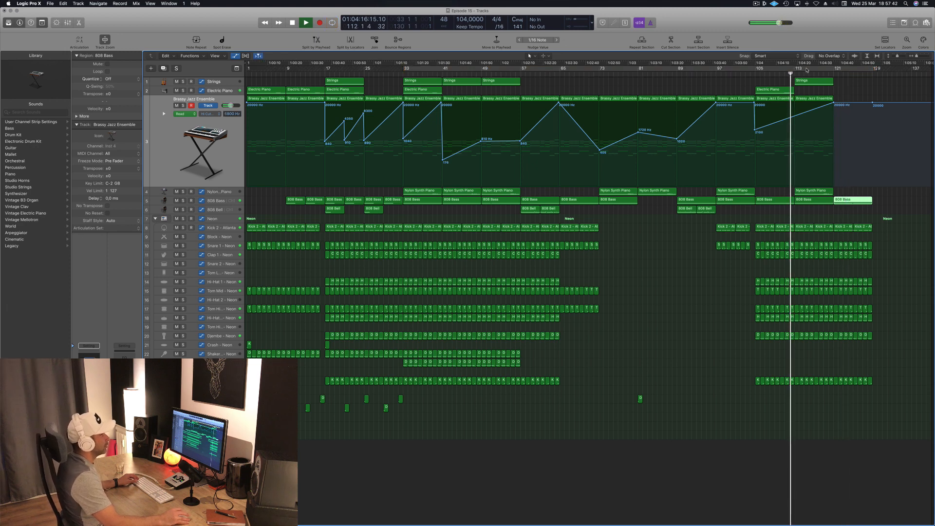
key("c")
left_click(794, 116)
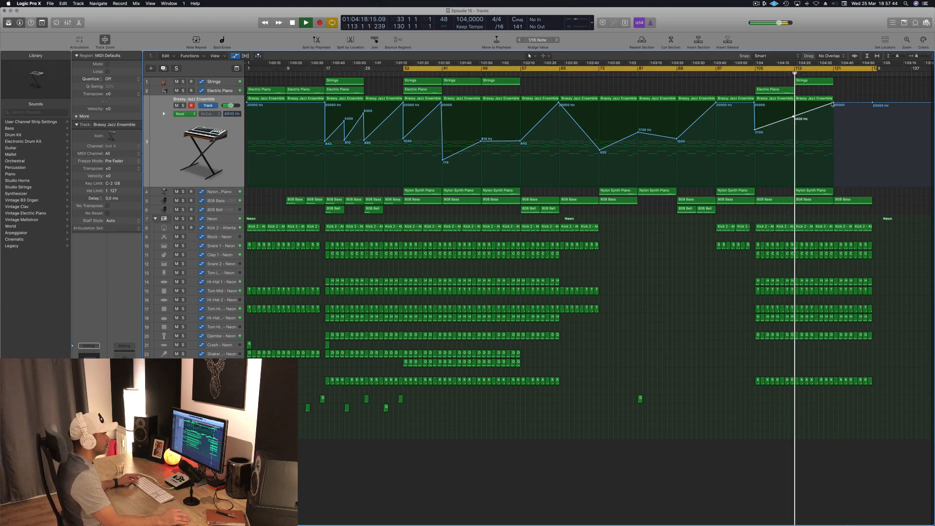
left_click_drag(833, 103, 834, 155)
key("super+s")
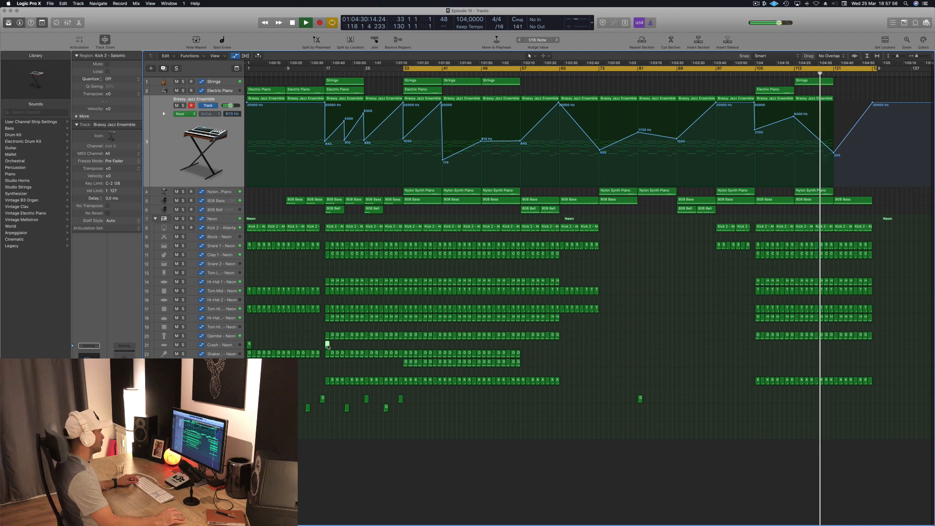
Copy the Crash region from bar 17 to bar 105 and place Shaker and Ride region copies at bar 105.
left_click_drag(327, 344, 759, 348)
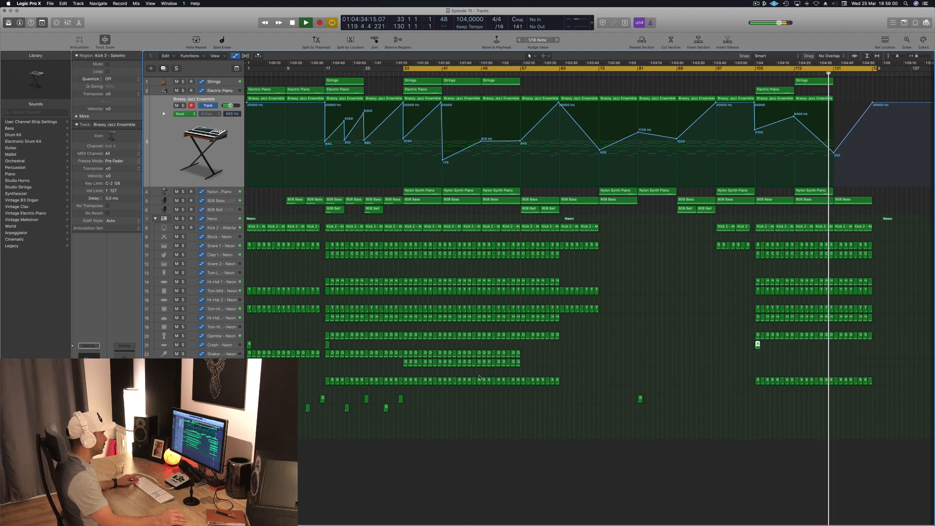
left_click_drag(528, 349, 758, 353)
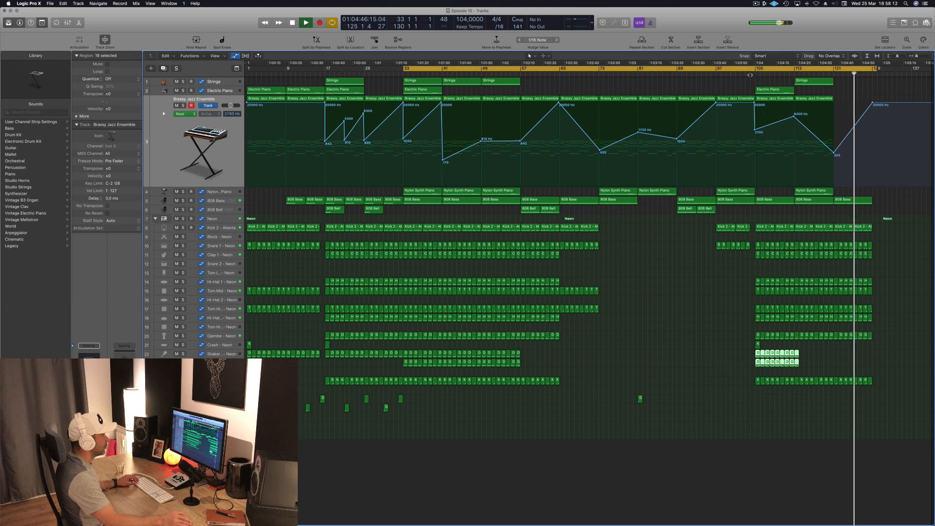
key("shift+space")
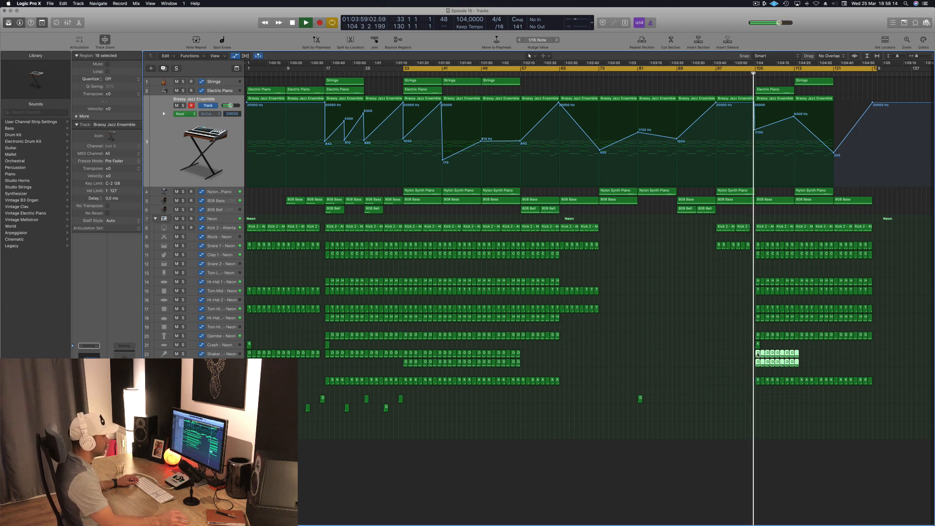
Continue the Shaker and Ride regions from bar 105 up to bar 121, delete the excess beyond it, and save the project.
left_click_drag(759, 359, 807, 359)
left_click_drag(874, 350, 837, 365)
key("Delete")
key("super+s")
key("super+Right")
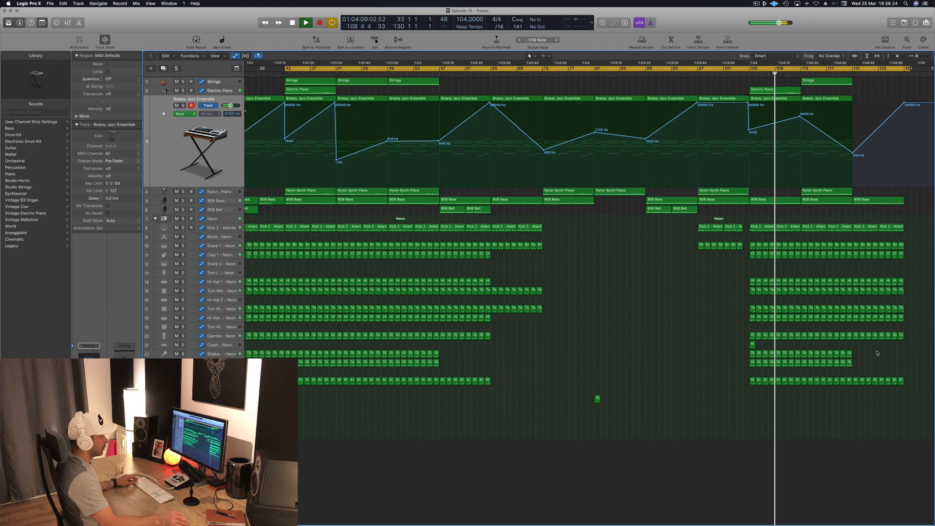
key("super+Left")
key("super+s")
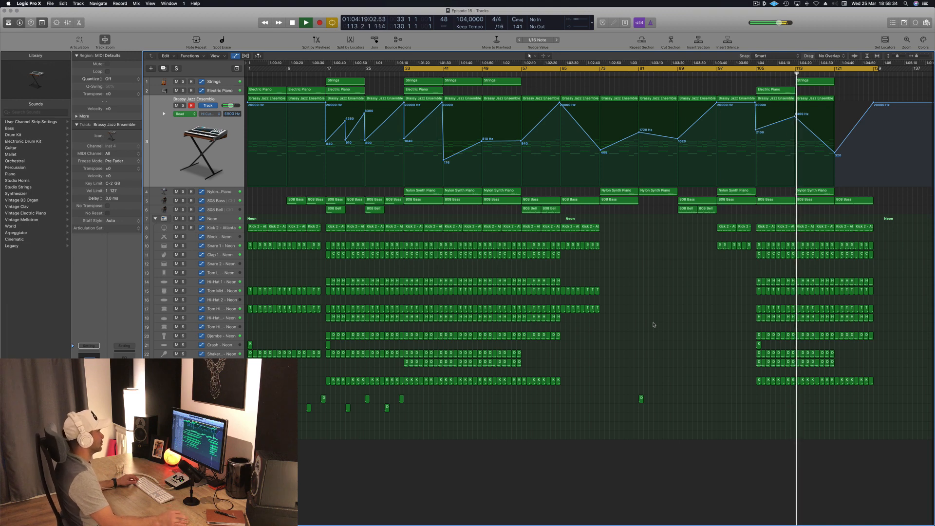
Select the Strings track, set the cycle range to bars 33 to 41, and play the loop.
key("space")
key("space")
left_click(222, 81)
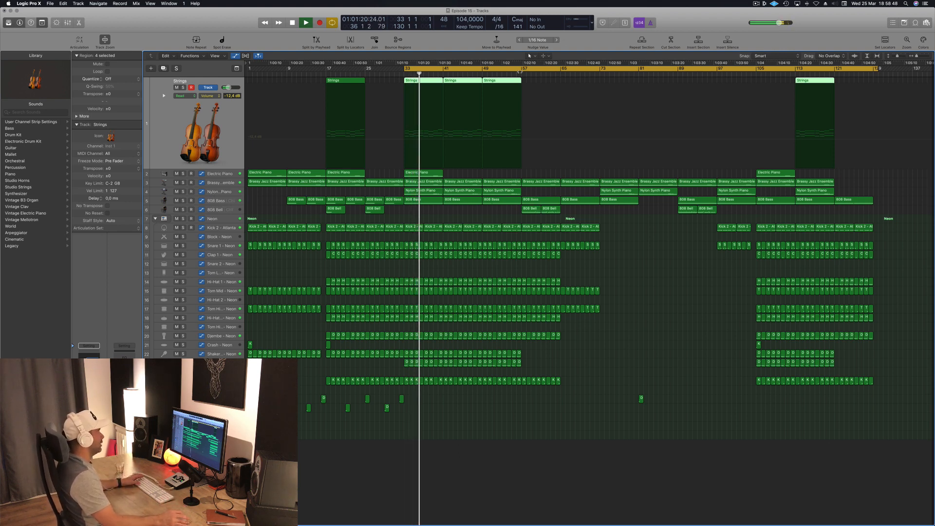
left_click_drag(876, 69, 433, 101)
key("space")
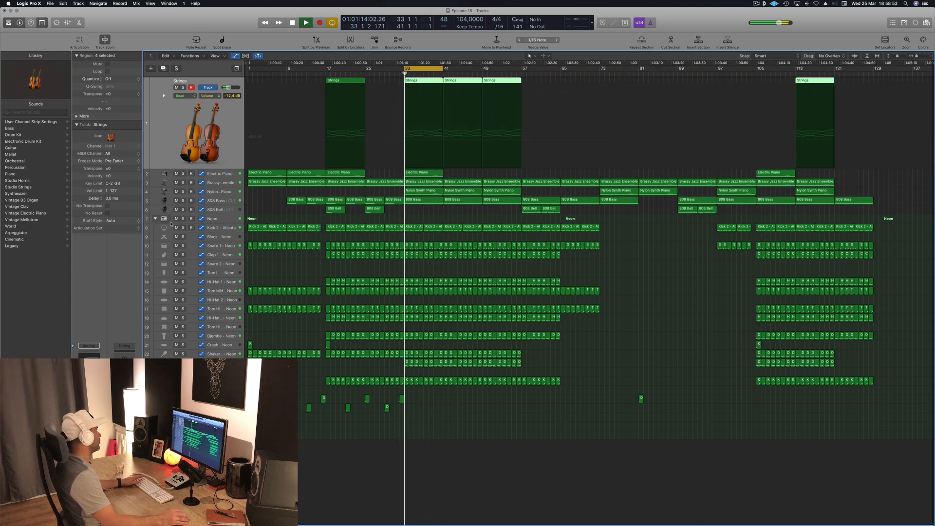
Solo the Neon drum kit and select its Kick 2 - Seismic track.
left_click(225, 222)
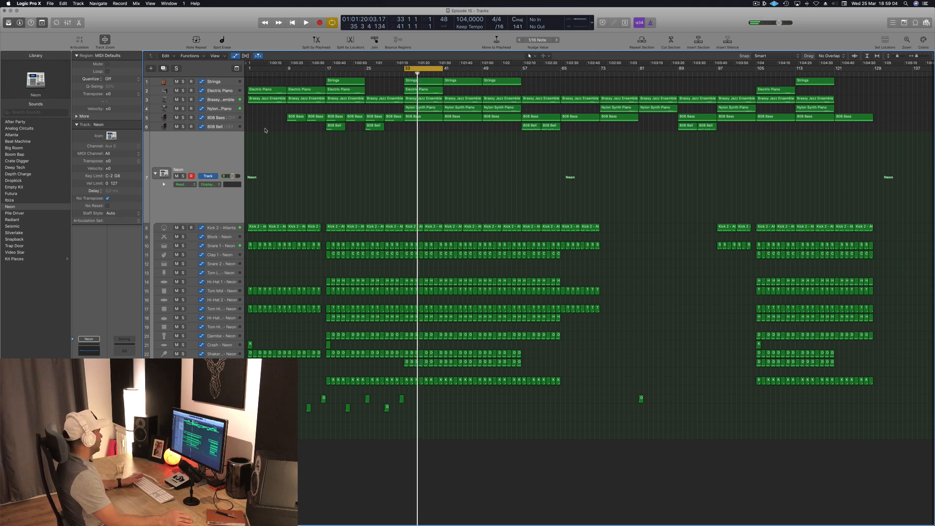
left_click(183, 176)
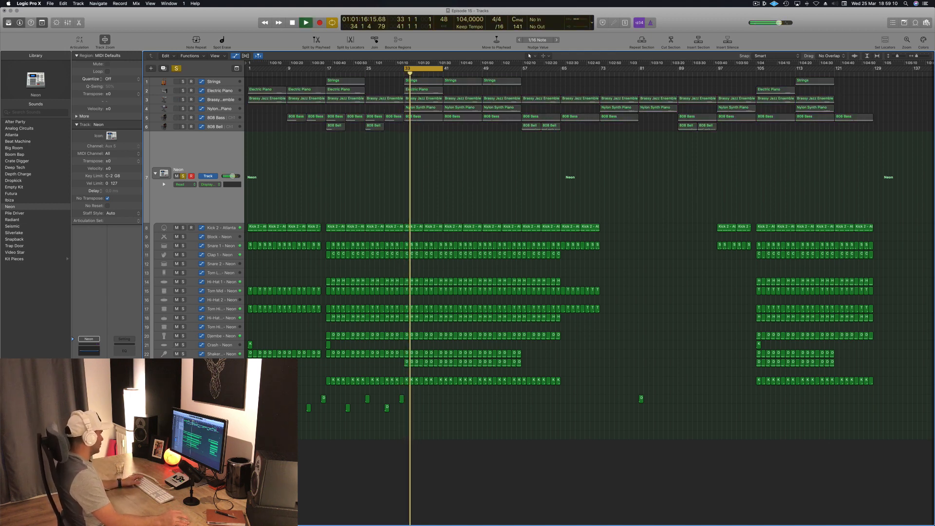
left_click(163, 381)
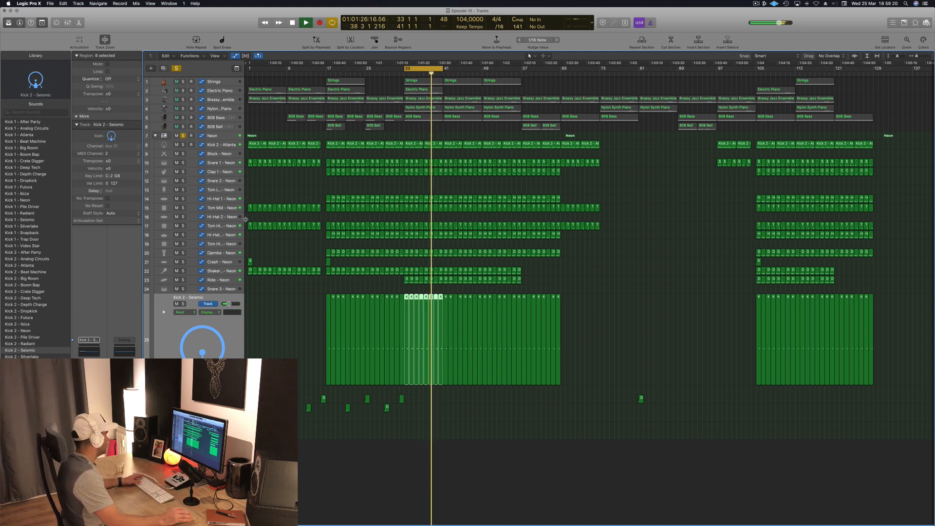
Audition the Djembe track by toggling its solo and mute on and off, and select the track.
left_click(183, 253)
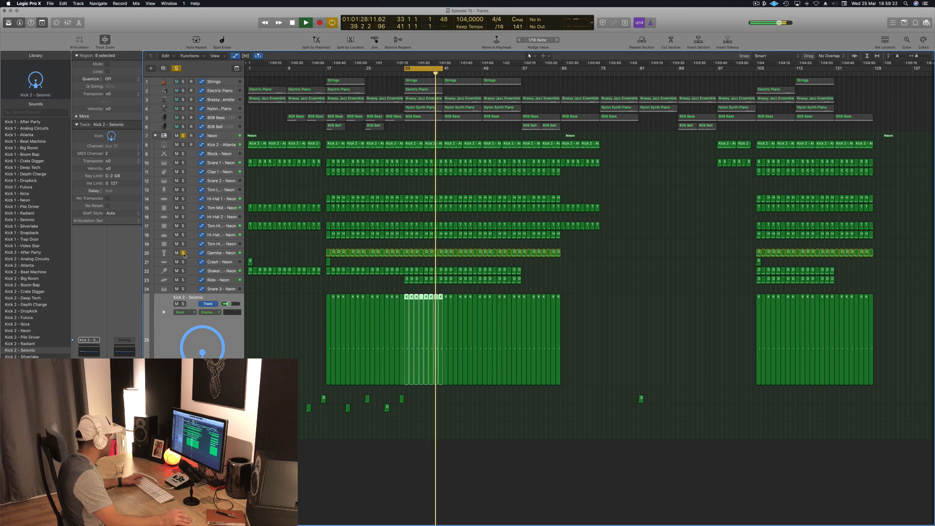
left_click(183, 253)
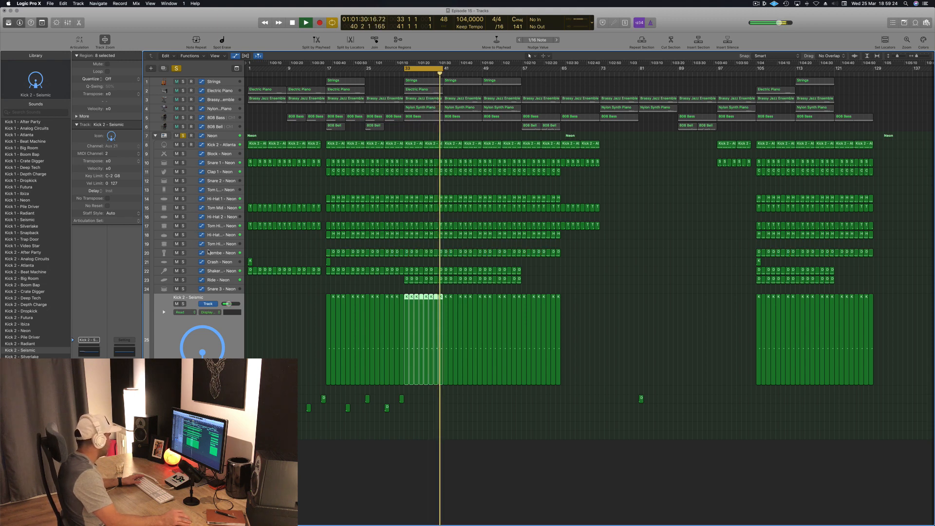
left_click(177, 253)
left_click(177, 253)
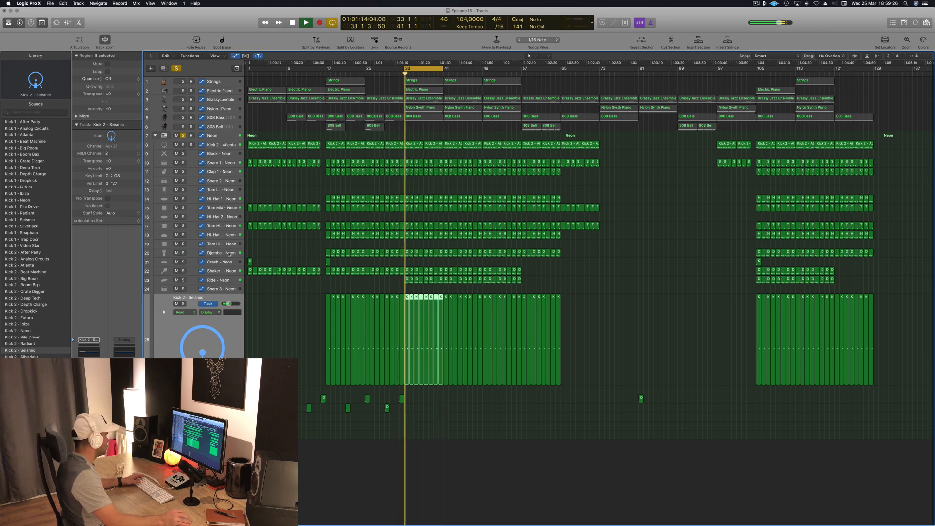
left_click(219, 253)
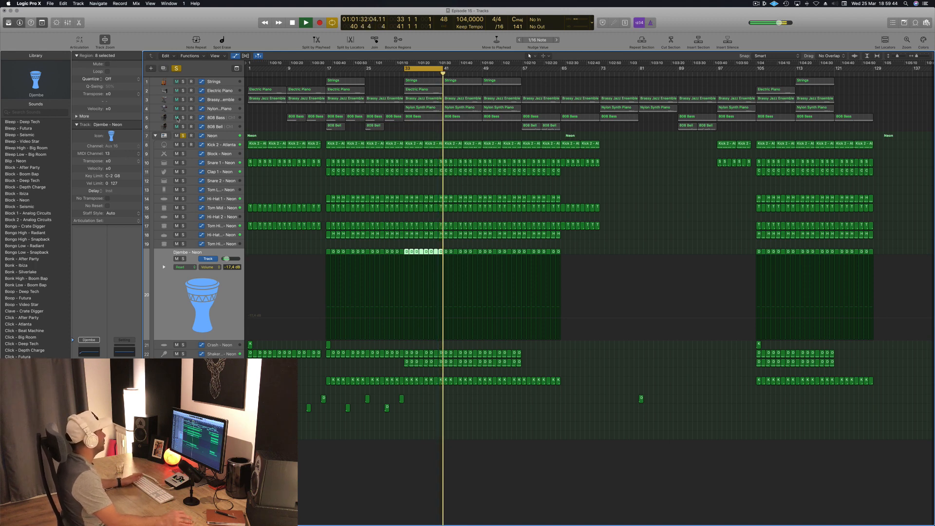
Solo and select the 808 Bass track alongside the drums and show its Compressor plug-in window.
left_click(183, 118)
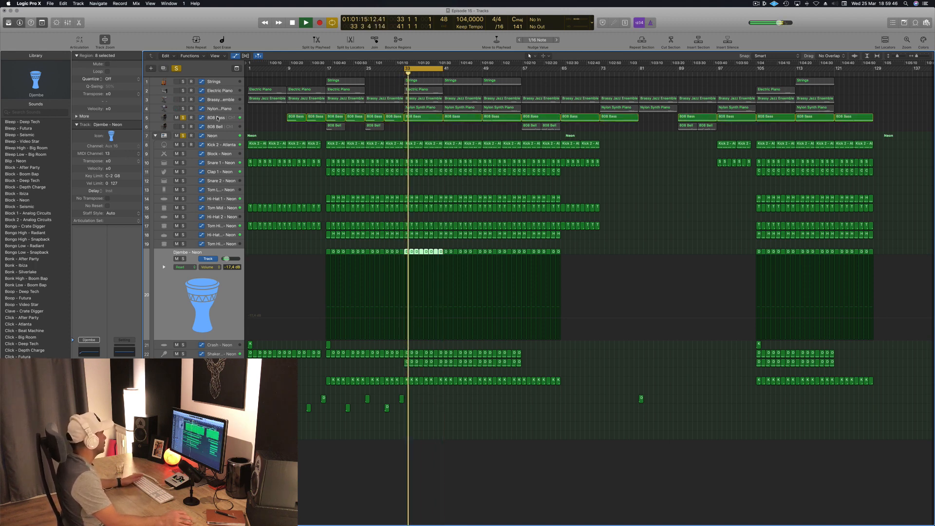
left_click(218, 118)
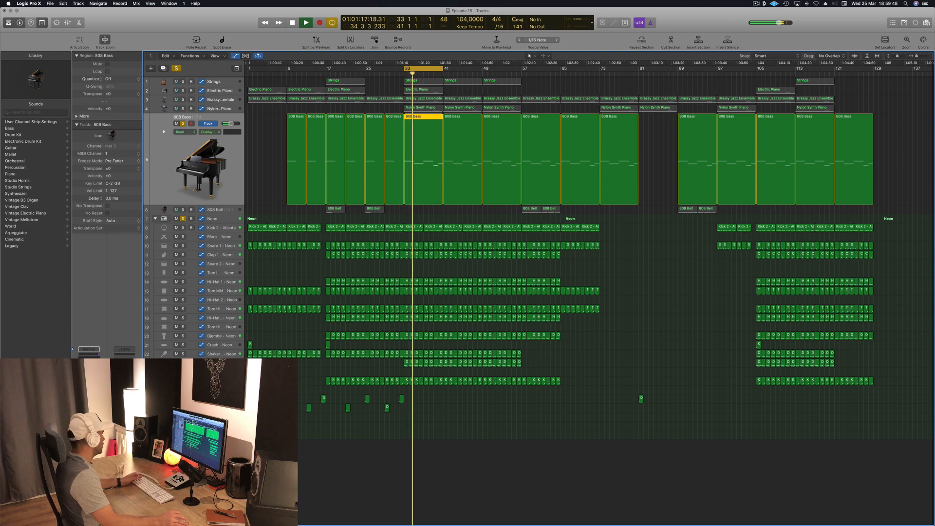
key("v")
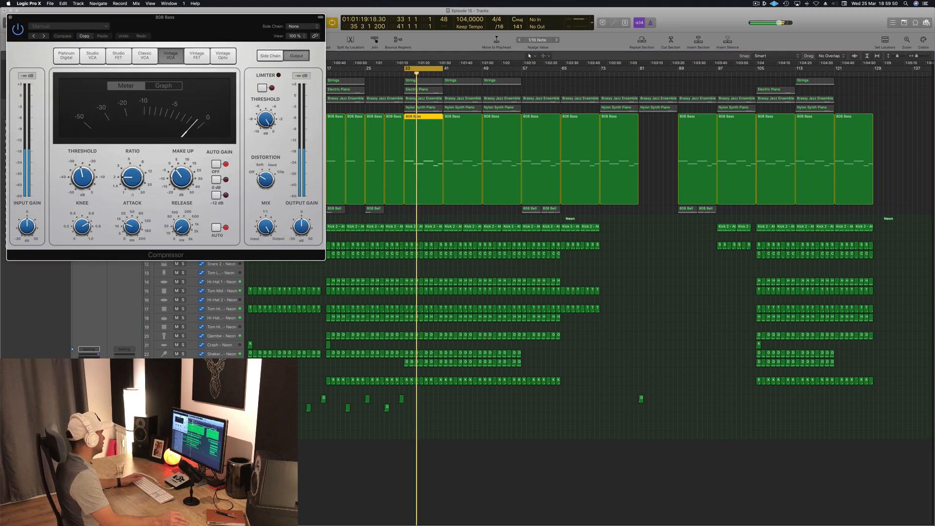
Lower the threshold of the 808 Bass's Vintage VCA Compressor to -29 dB and close the plug-in window.
left_click_drag(244, 27, 690, 185)
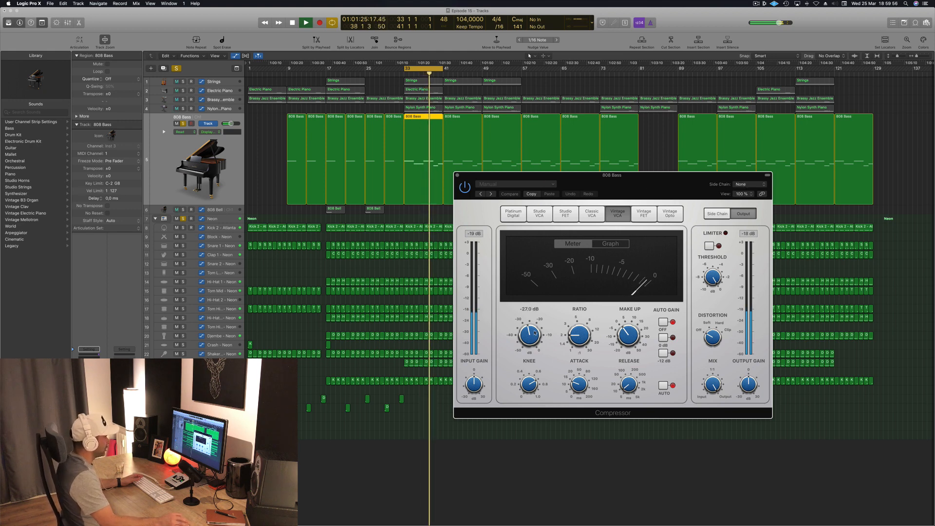
left_click_drag(534, 332, 534, 336)
scroll(514, 174, "right", 1)
mouse_move(531, 340)
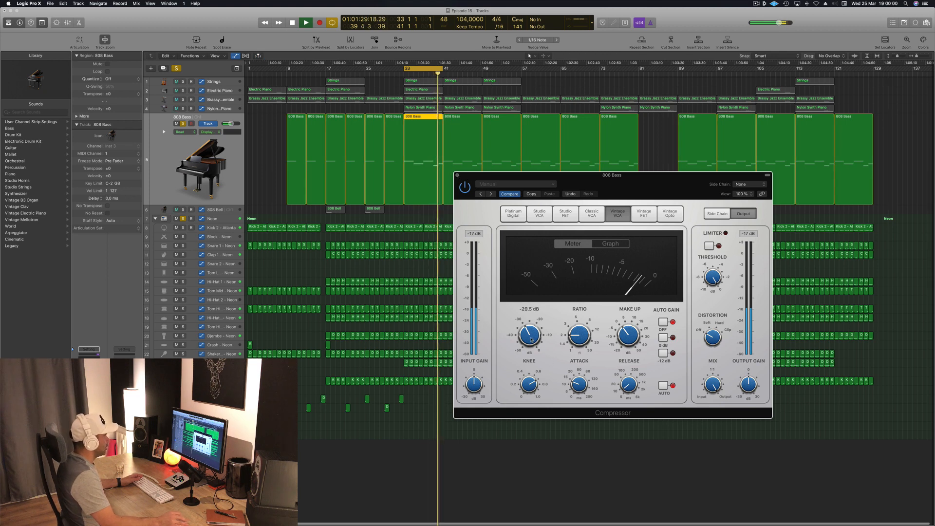
left_click(457, 175)
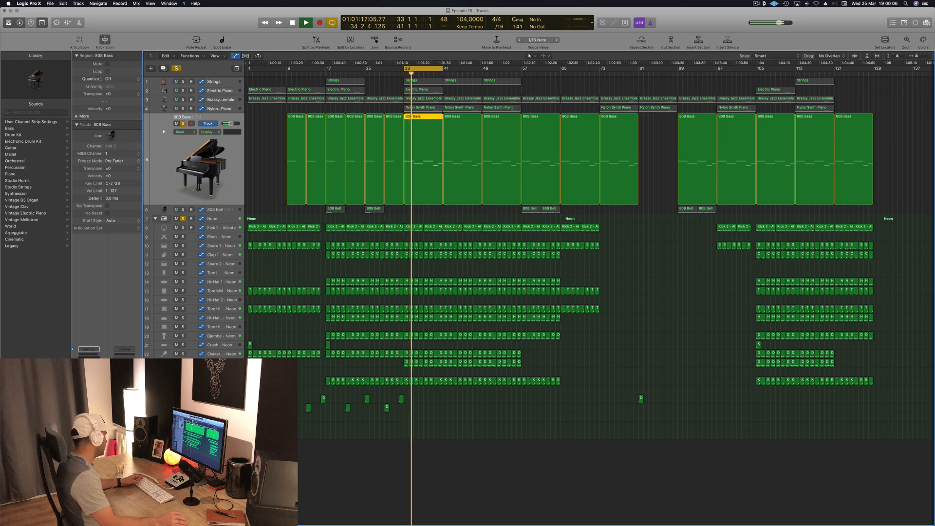
Show the 808 Bass's Platinum Digital Compressor and set its side chain to Bus 10, which carries the two kicks.
left_click(194, 418)
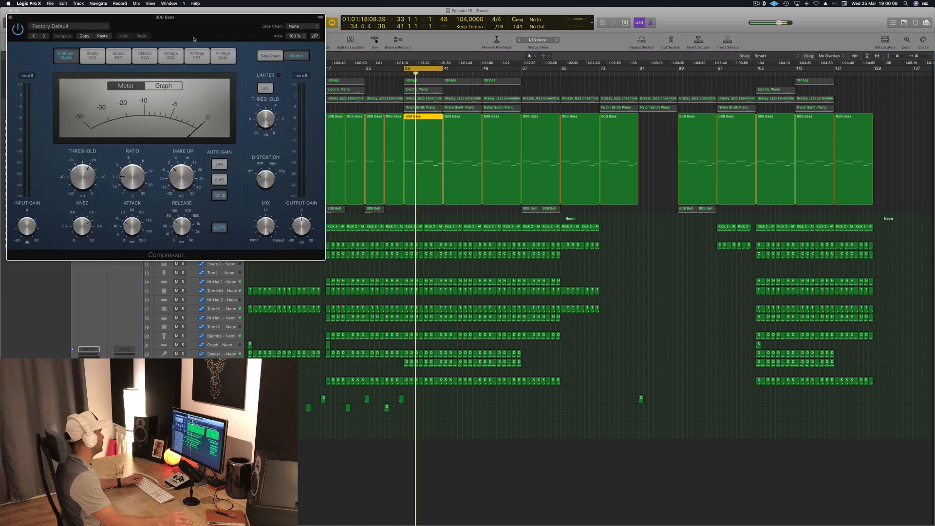
left_click_drag(209, 26, 491, 84)
left_click(576, 84)
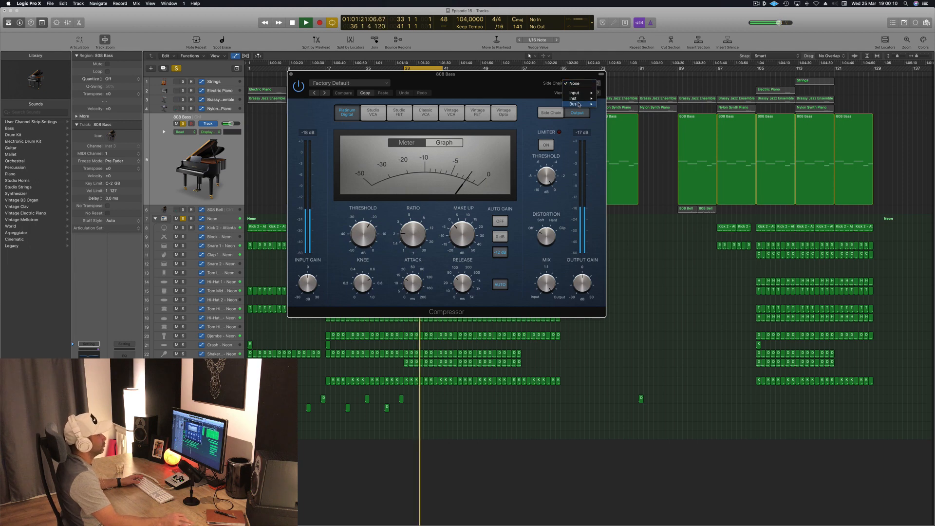
mouse_move(579, 104)
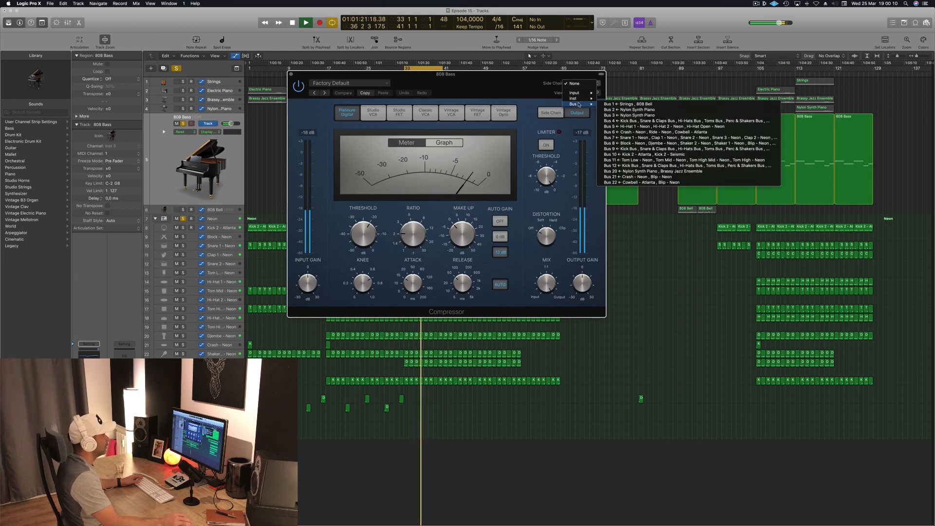
left_click(658, 154)
Set the ratio of the 808 Bass's side-chained Compressor to 4.1:1 and close the plug-in window.
left_click_drag(519, 95, 665, 207)
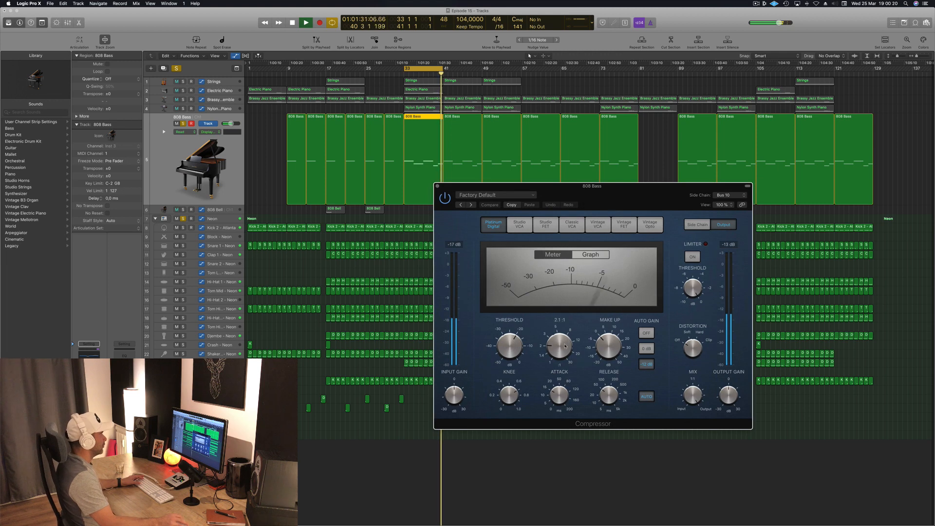
left_click_drag(567, 328, 567, 327)
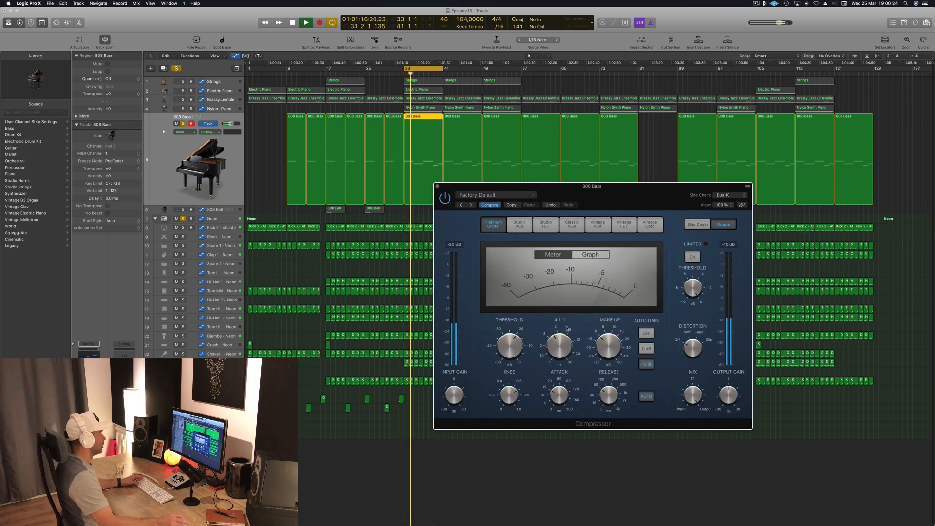
left_click_drag(649, 194, 581, 259)
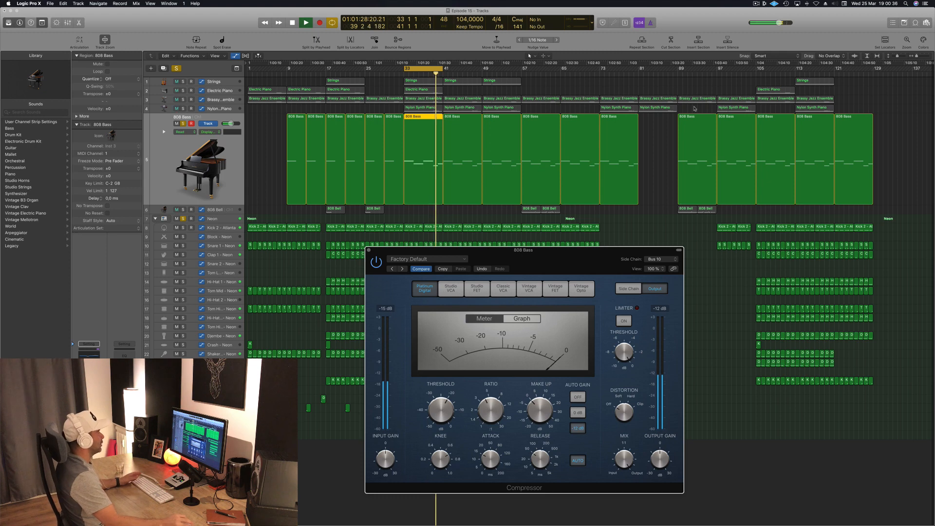
left_click_drag(538, 254, 506, 256)
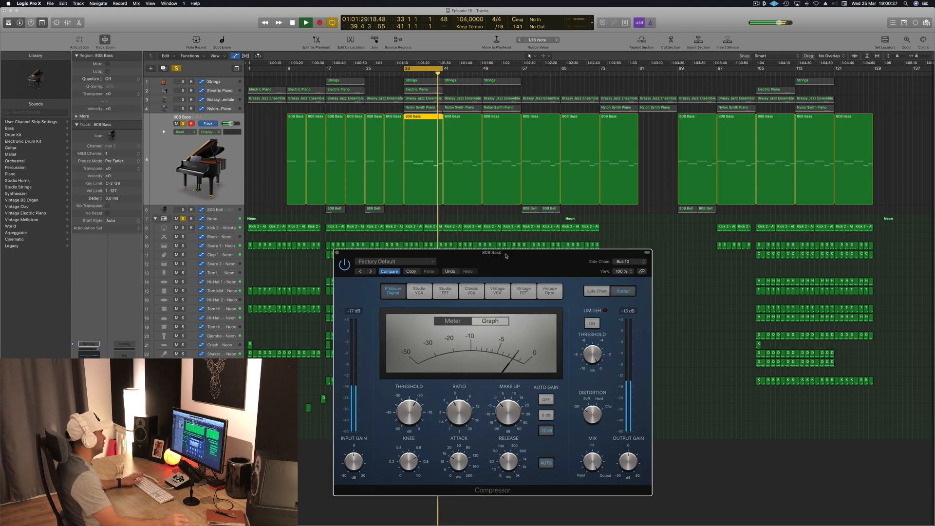
left_click(337, 254)
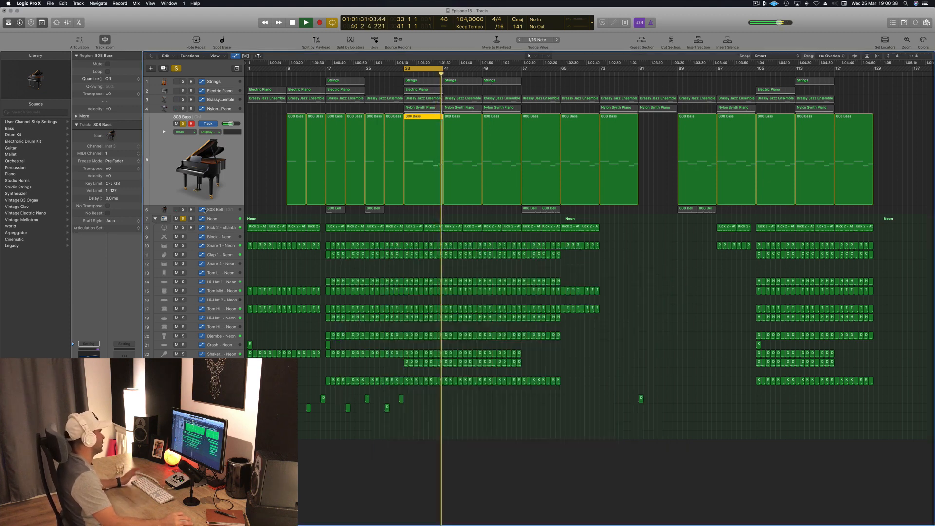
Select and solo the Nylon Synth Piano track alongside the drums and bass, and show its Compressor.
left_click(230, 109)
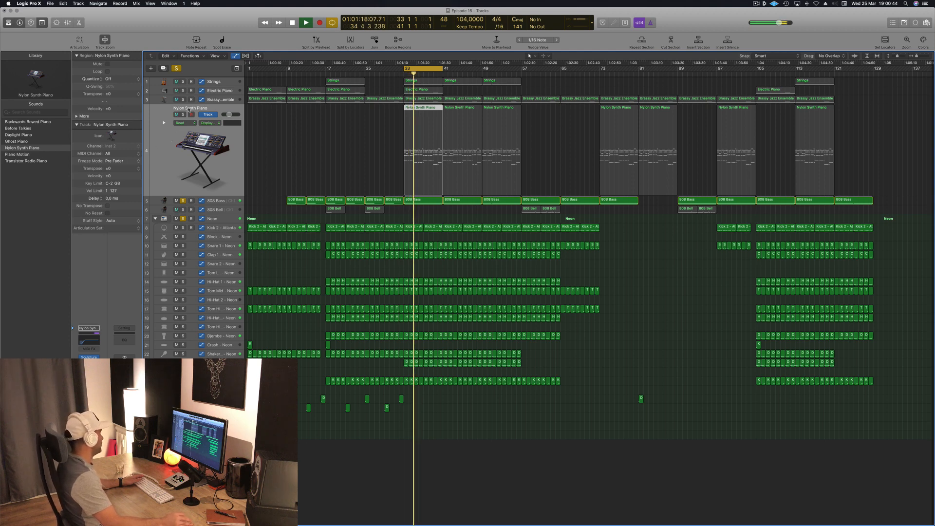
left_click(184, 114)
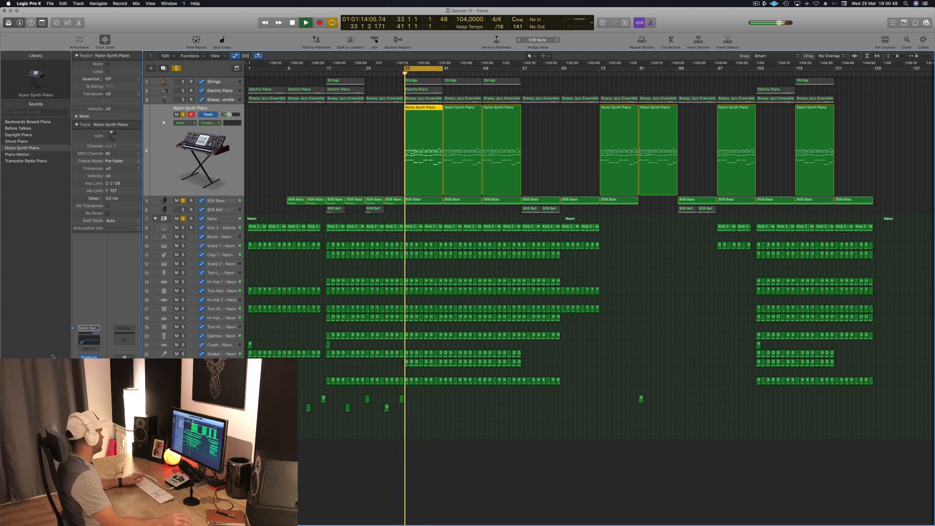
key("v")
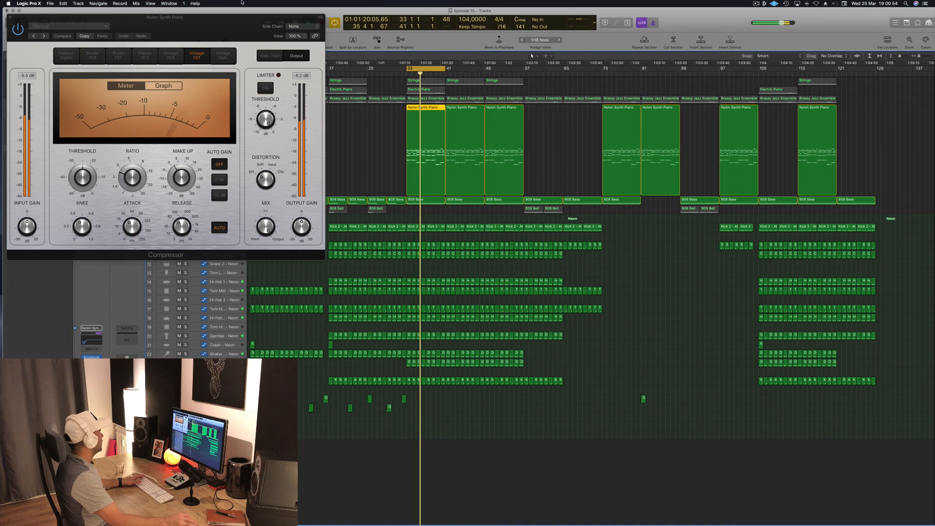
Choose Bus 10 as the side chain of the Nylon Synth Piano's Vintage FET Compressor and close the plug-in window.
left_click_drag(215, 31, 475, 66)
left_click(561, 58)
mouse_move(565, 79)
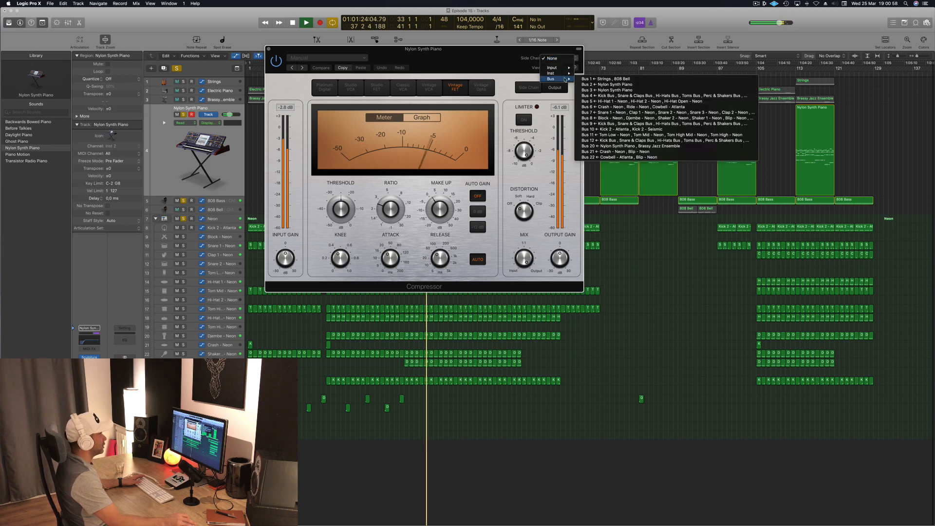
left_click(604, 129)
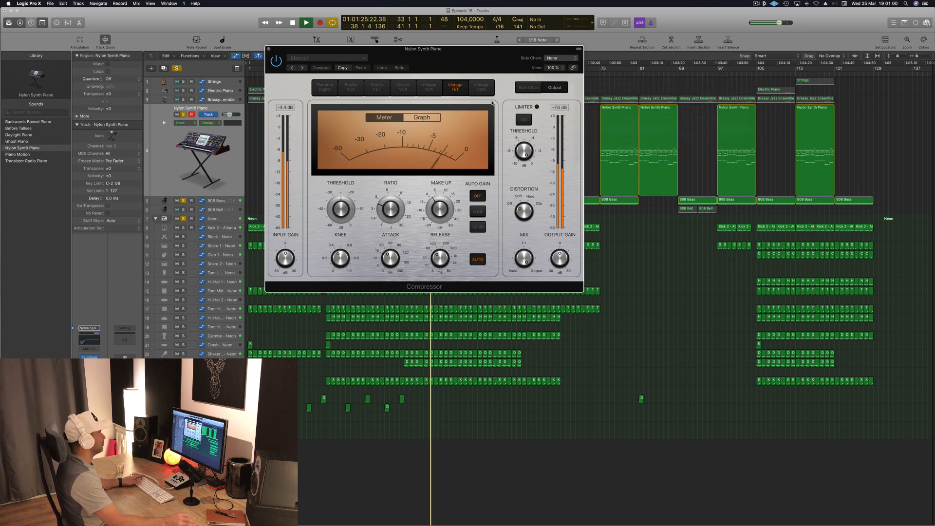
left_click_drag(467, 58, 489, 125)
left_click(291, 117)
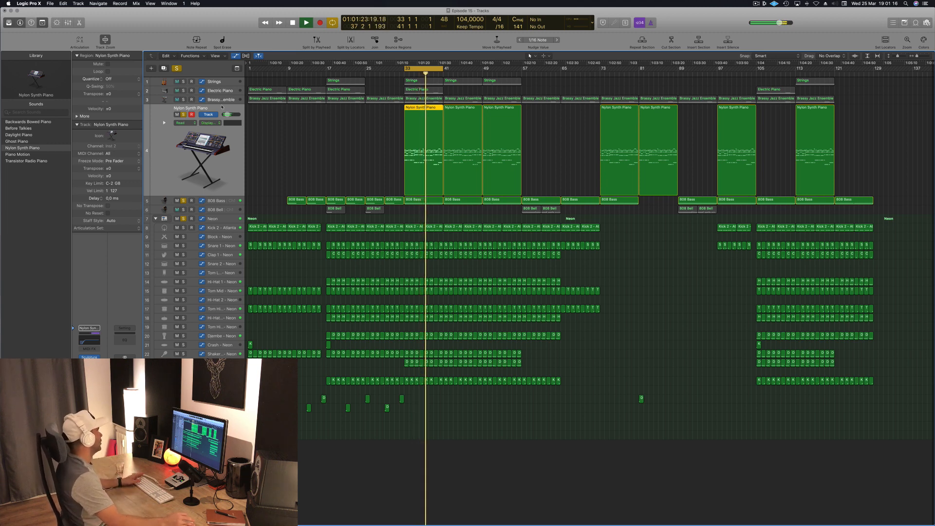
Solo and select the Brassy Jazz Ensemble track and examine its Channel EQ curve during playback.
left_click(184, 99)
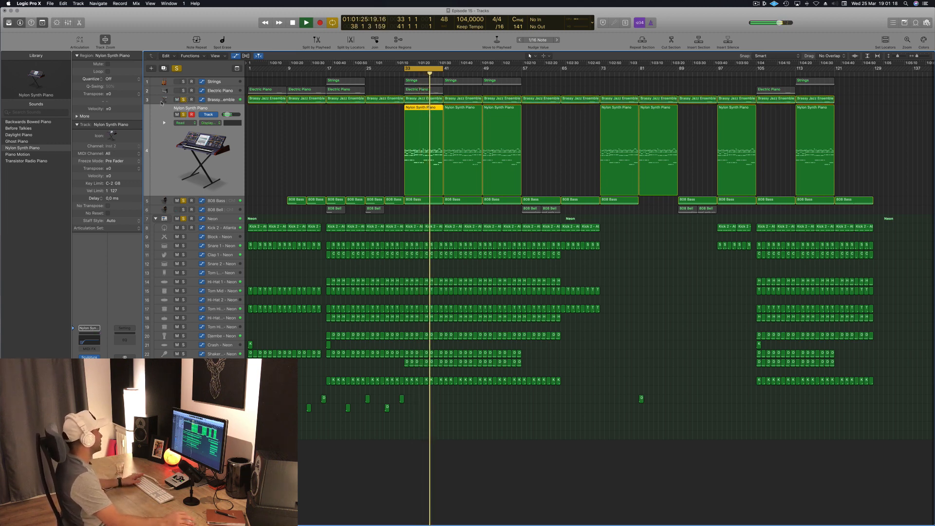
left_click(169, 101)
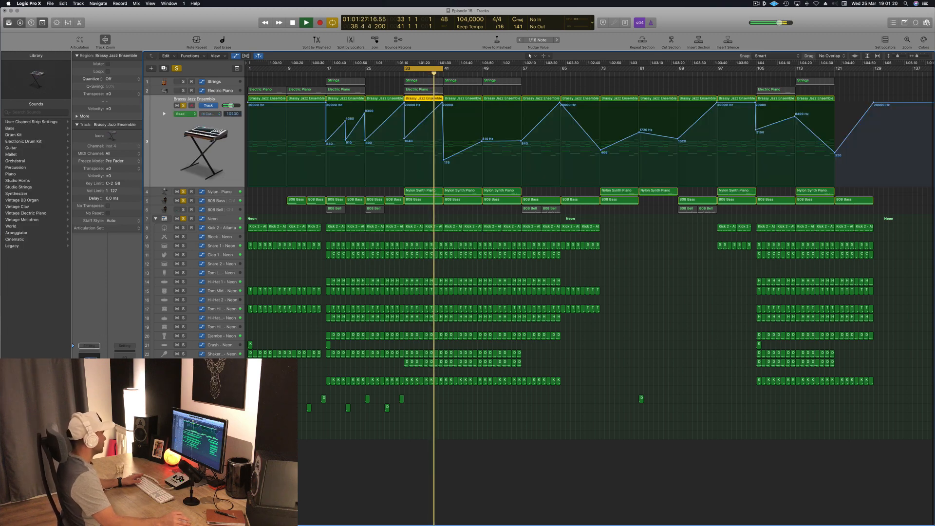
left_click(89, 364)
left_click_drag(287, 40, 582, 233)
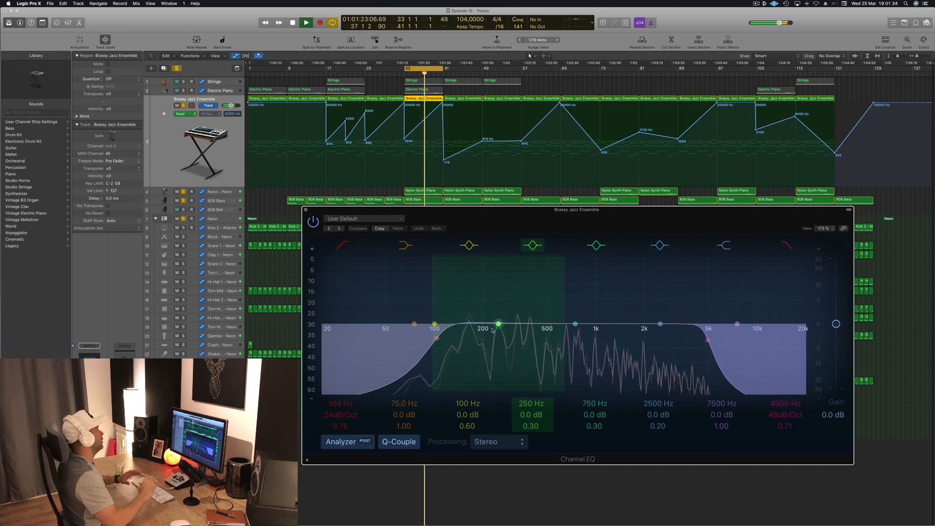
left_click_drag(647, 210, 538, 219)
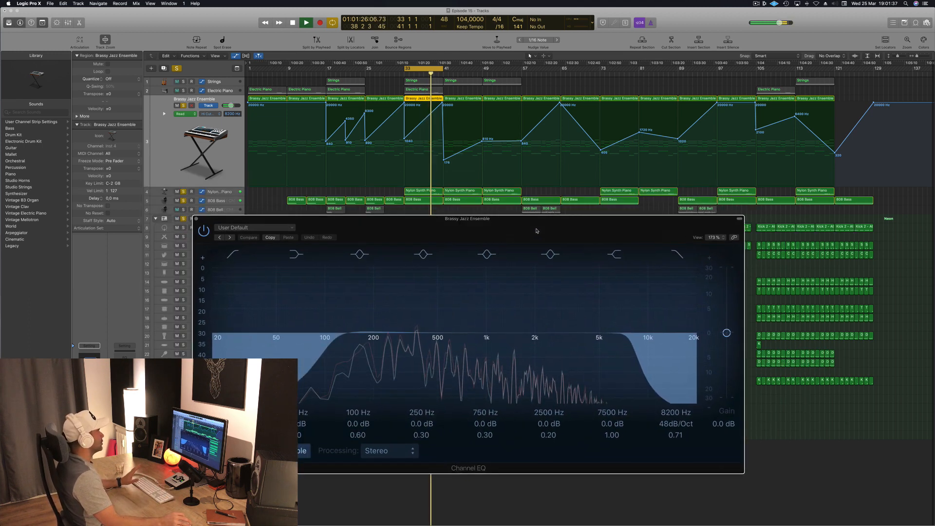
left_click(196, 219)
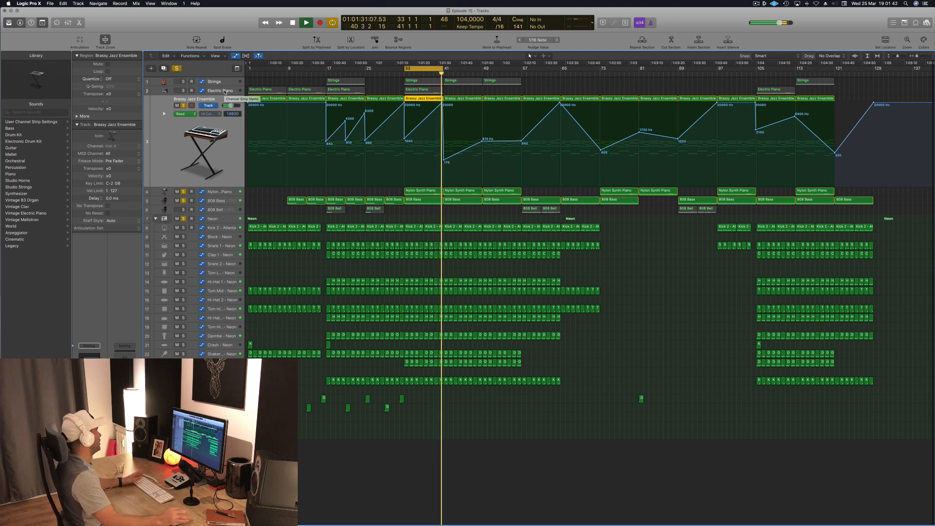
Solo and select the Electric Piano track as well, and show its Channel EQ.
left_click(183, 91)
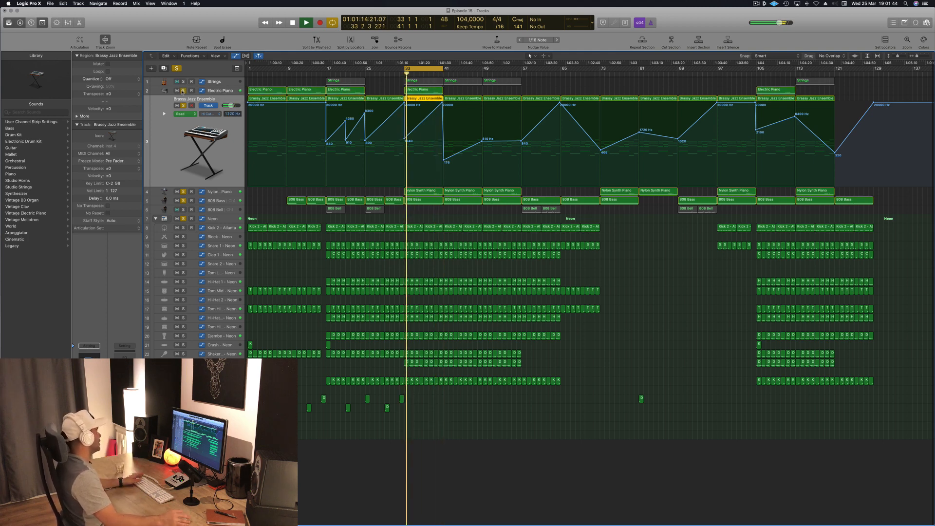
left_click(158, 91)
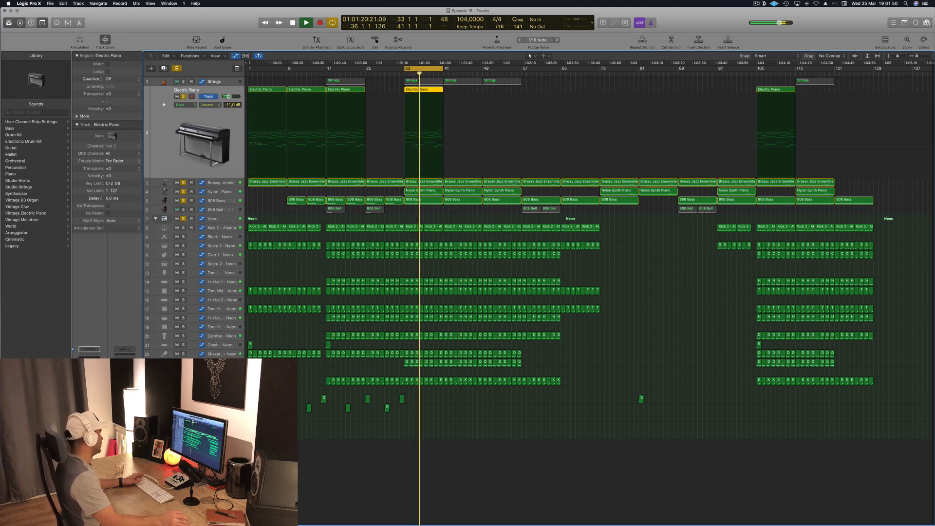
left_click(89, 365)
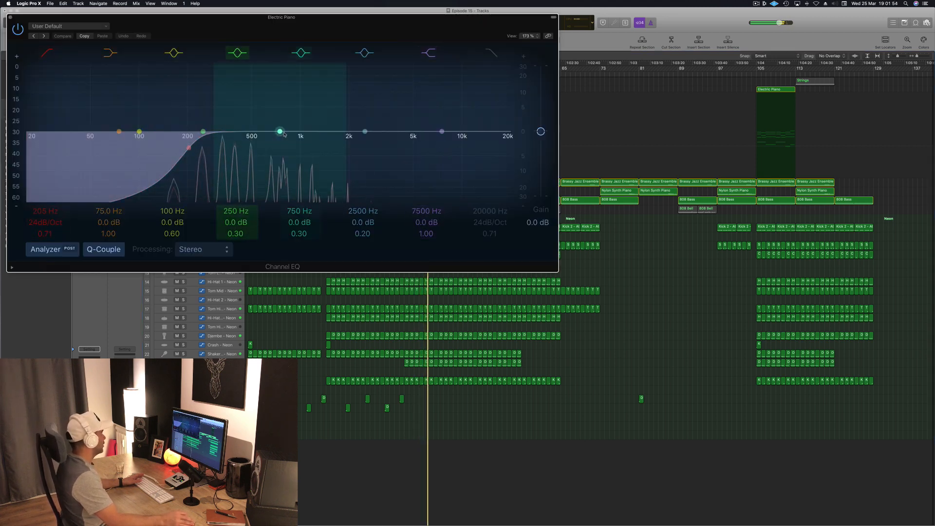
In the Electric Piano's Channel EQ, cut 3 dB at 315 Hz, raise the overall gain to +1.5 dB, and close it.
left_click_drag(281, 133, 218, 142)
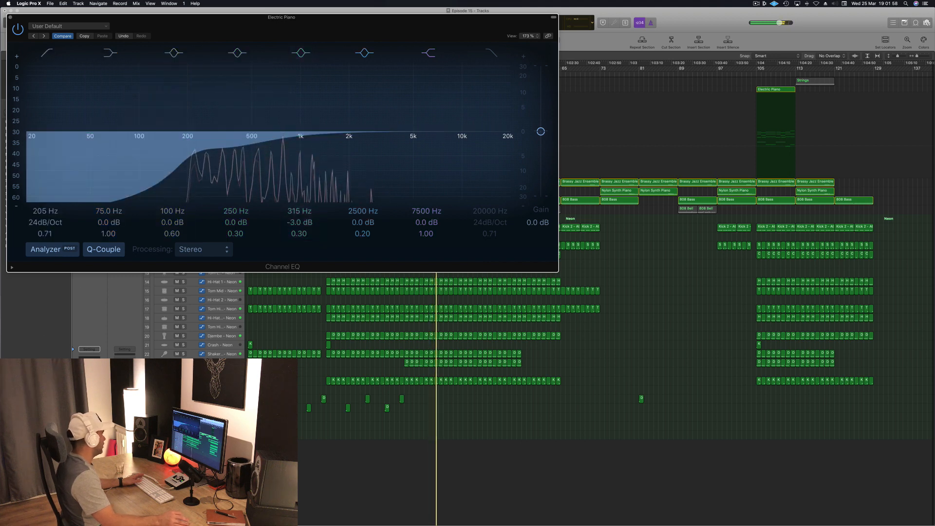
mouse_move(540, 131)
left_mouse_down()
mouse_move(540, 104)
mouse_move(542, 128)
left_mouse_up()
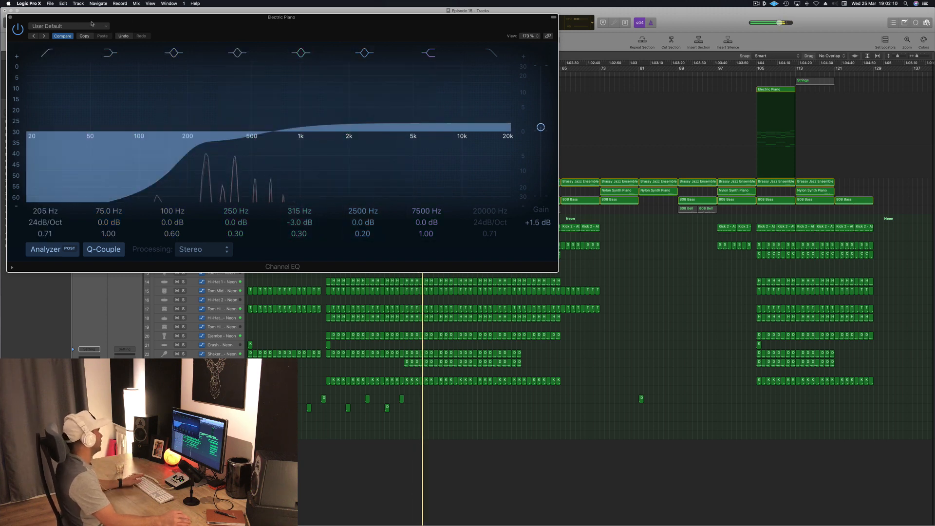
left_click(9, 18)
key("space")
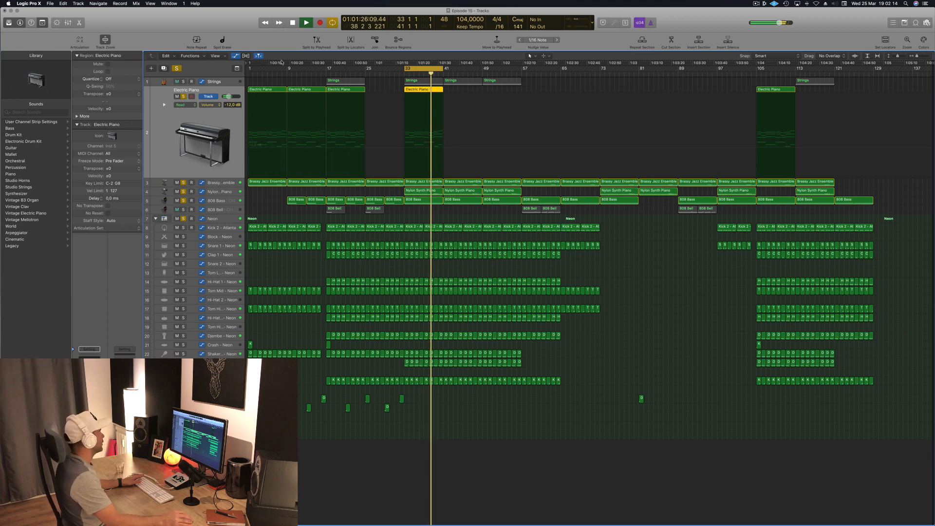
Clear the existing solos, then select and solo the Strings track and show its Channel EQ.
left_click(178, 81)
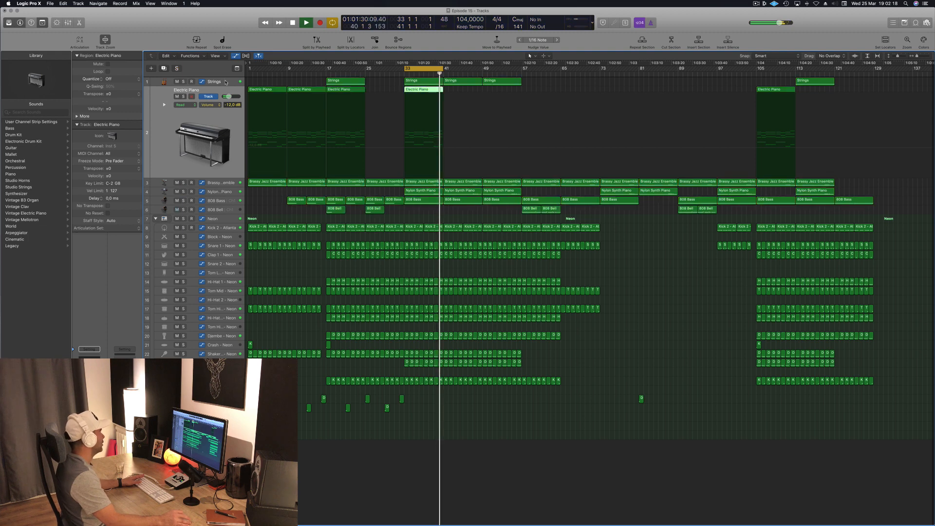
left_click(193, 82)
left_click(183, 87)
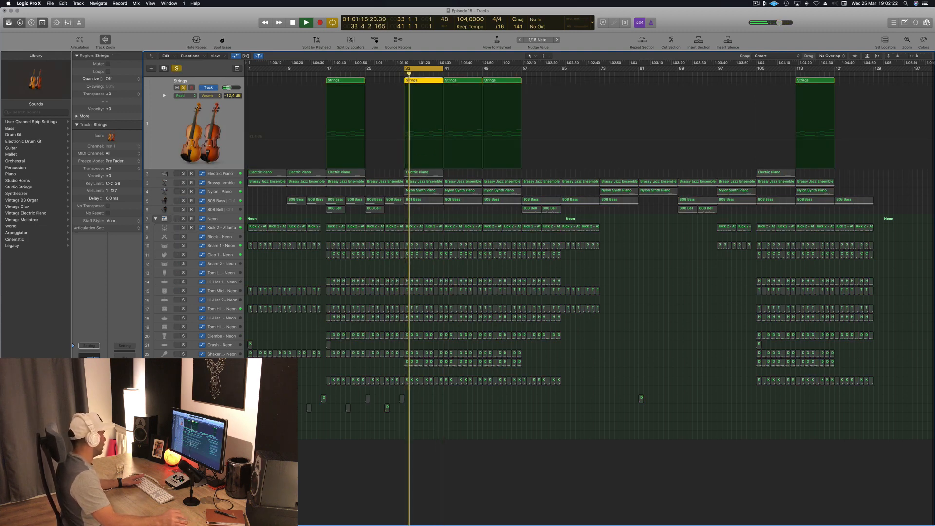
left_click(93, 358)
Set the low cut of the Strings' Channel EQ to 110 Hz, listen with all tracks, and close the plug-in window.
left_click_drag(197, 145, 142, 144)
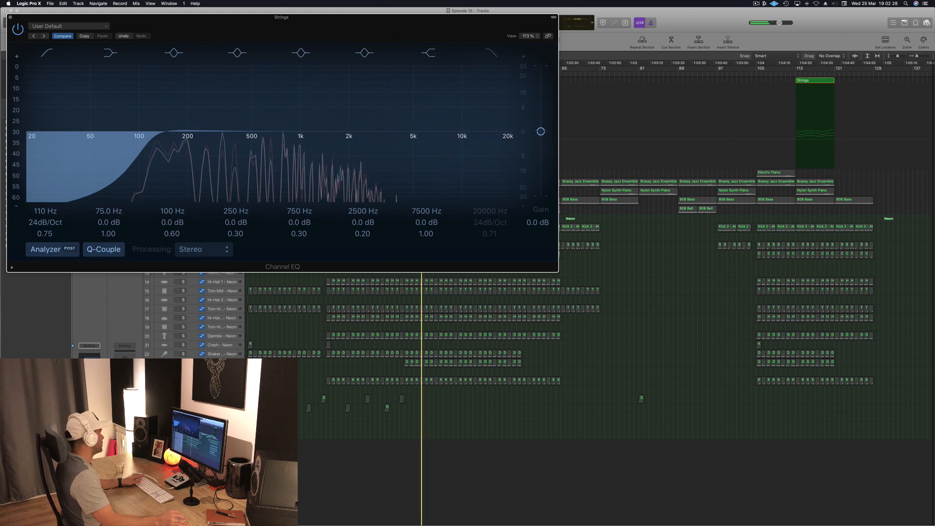
left_click_drag(161, 50, 352, 74)
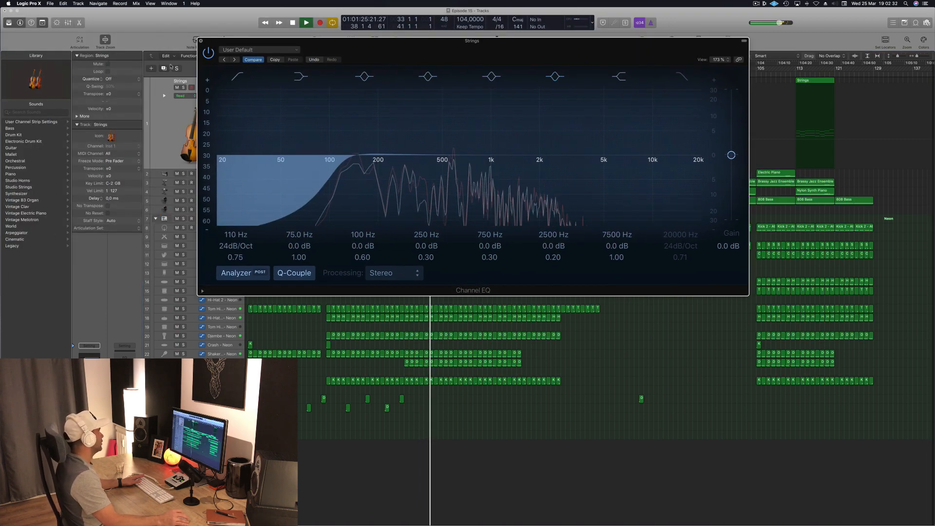
left_click(200, 41)
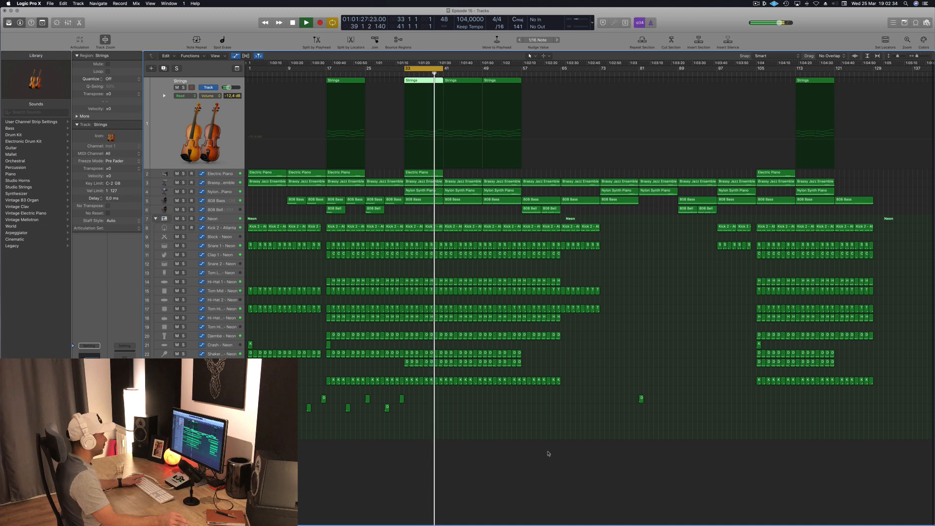
Deselect all regions and restart the loop from bar 33 to listen to the full mix.
left_click(542, 444)
key("space")
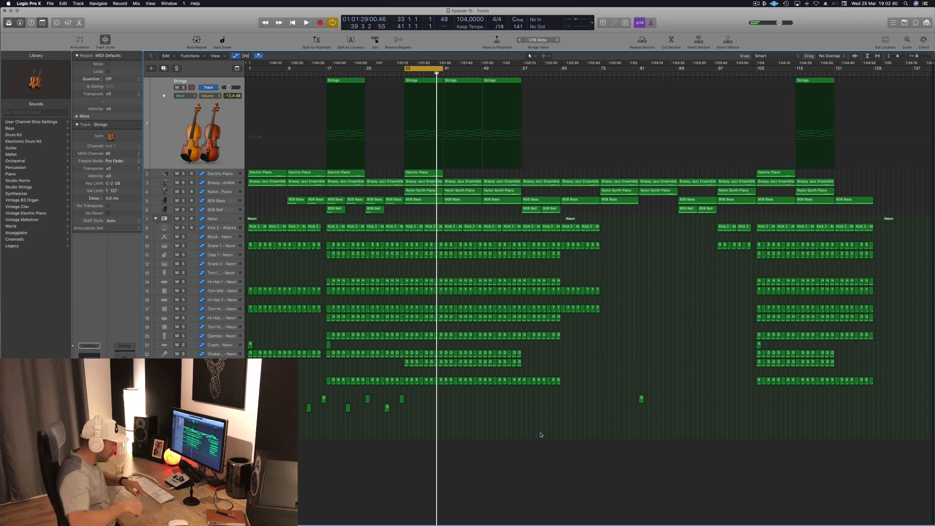
key("space")
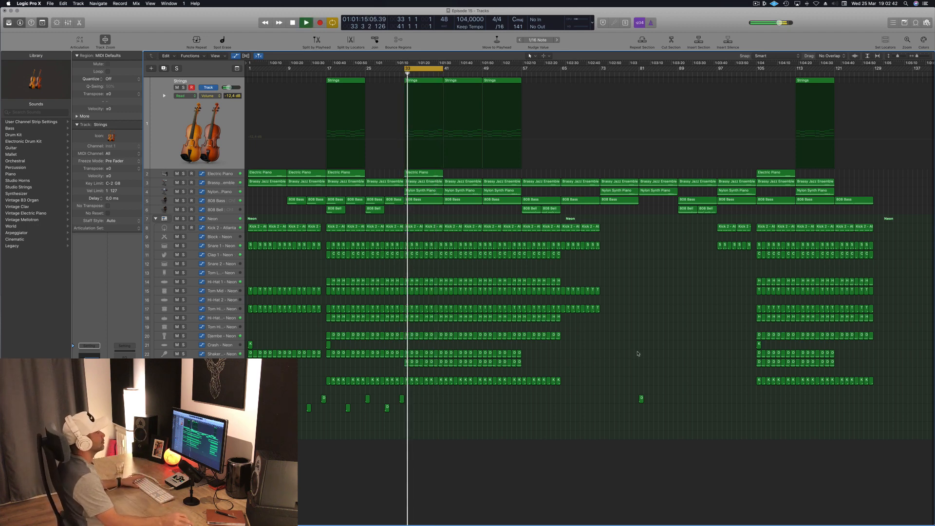
Extend the cycle range to cover bars 1 to 129 and play the full song from bar 1.
left_click_drag(443, 68, 873, 77)
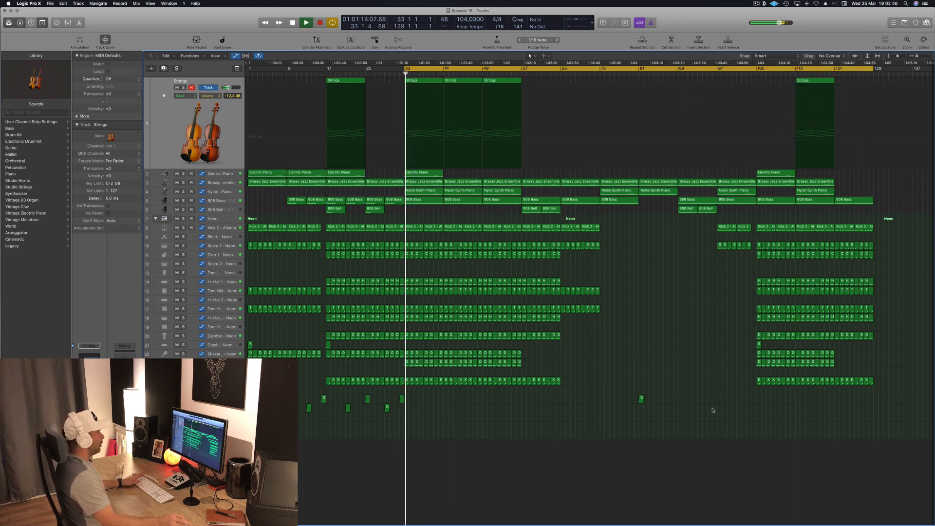
key("space")
left_click_drag(403, 71, 247, 82)
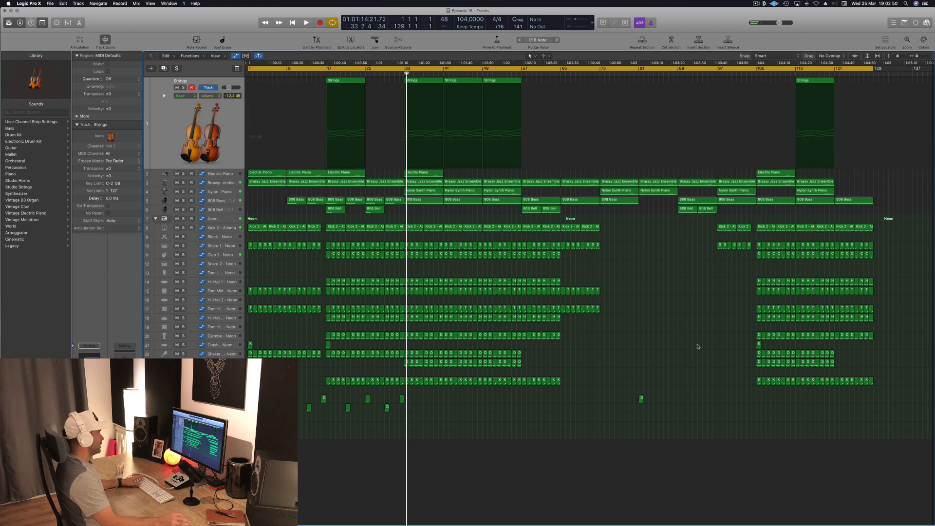
key("Return")
key("space")
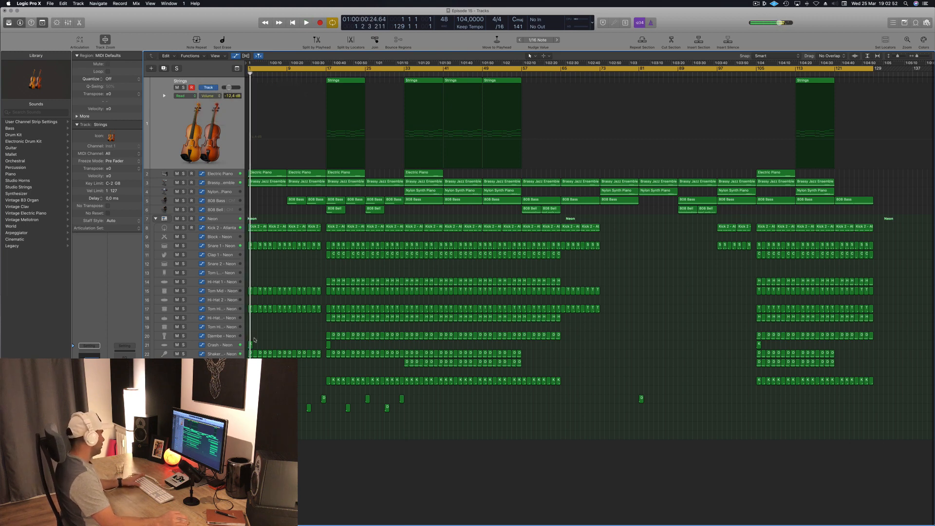
Lower the Crash - Neon track's volume to -12.0 dB and replay the opening crash to check its level.
left_click(232, 345)
key("space")
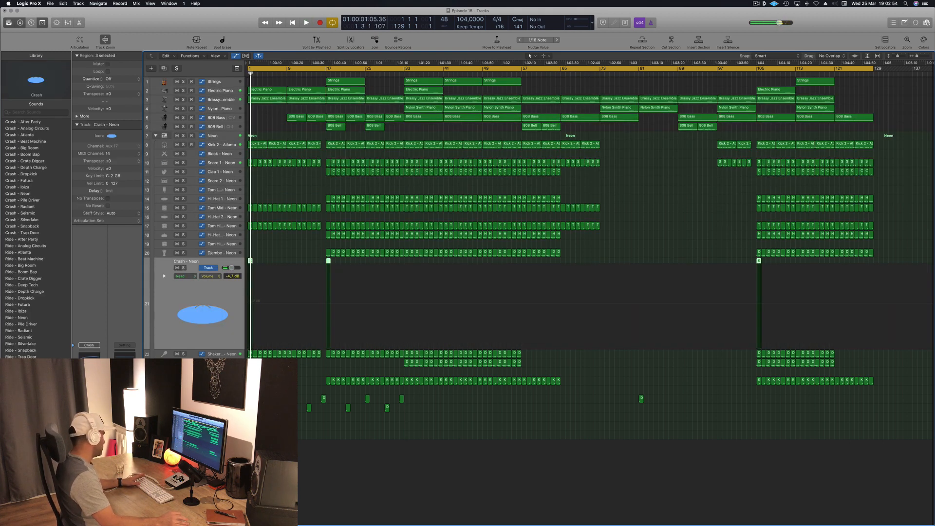
left_click_drag(232, 268, 227, 268)
key("space")
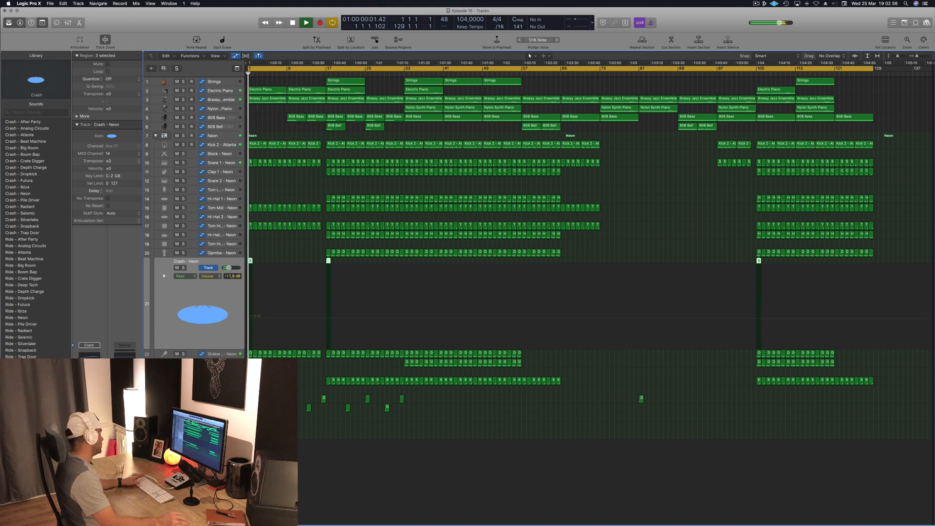
key("space")
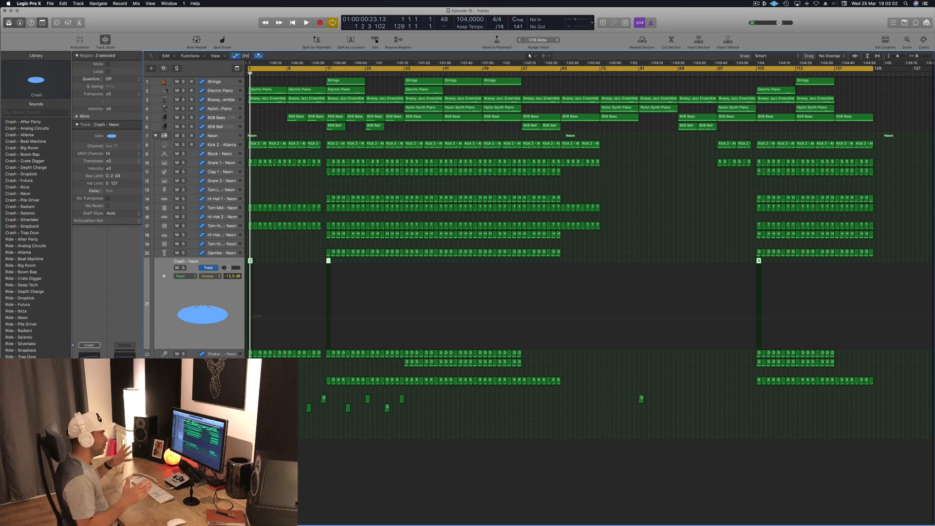
key("space")
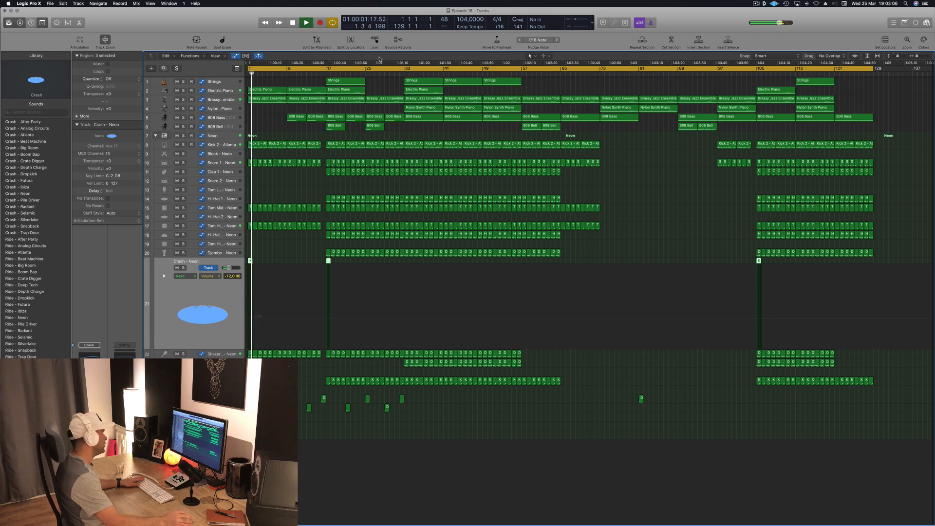
Listen on from bar 8, showing the Brassy Jazz Ensemble, Cowbell - Atlanta and Blip - Neon tracks in turn.
left_click(283, 84)
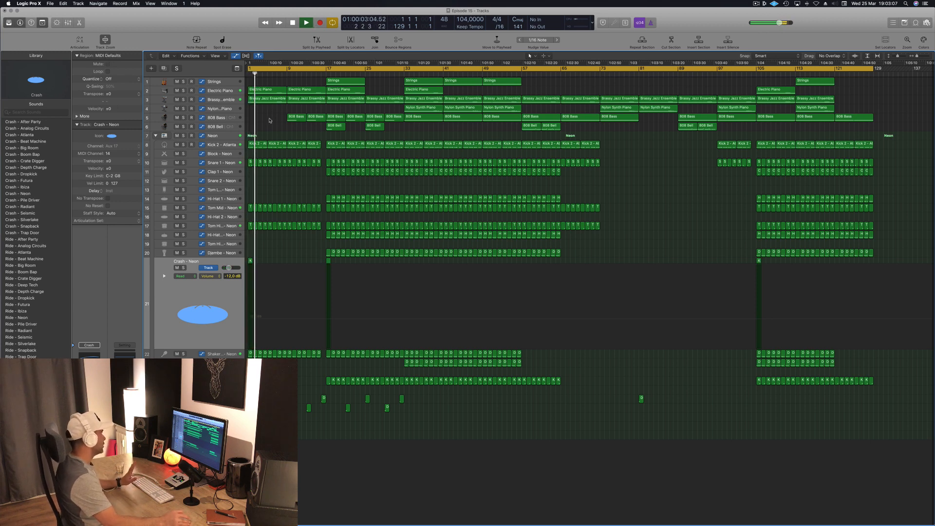
left_click(283, 71)
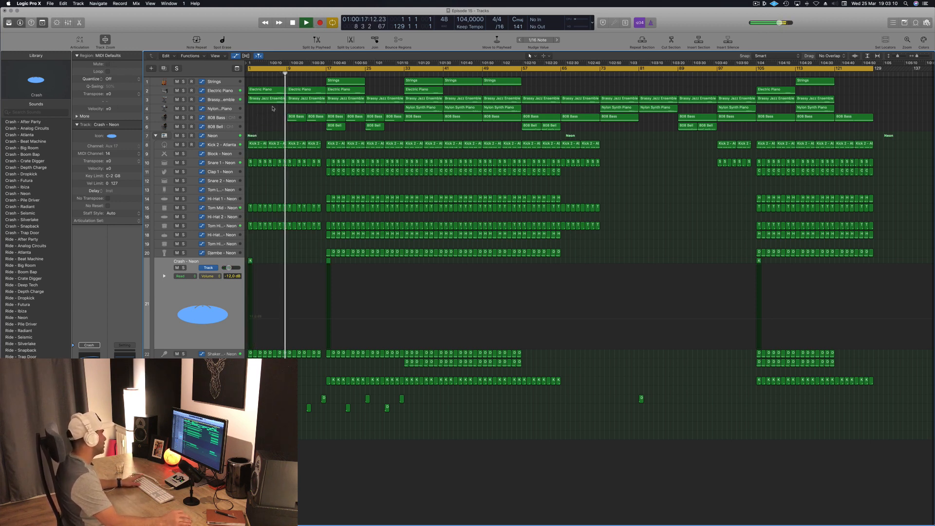
left_click(226, 100)
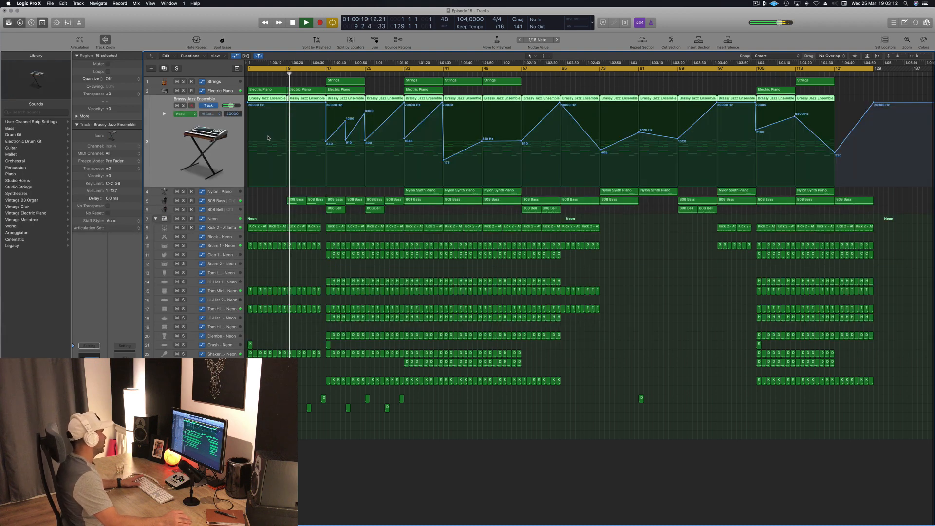
left_click(225, 399)
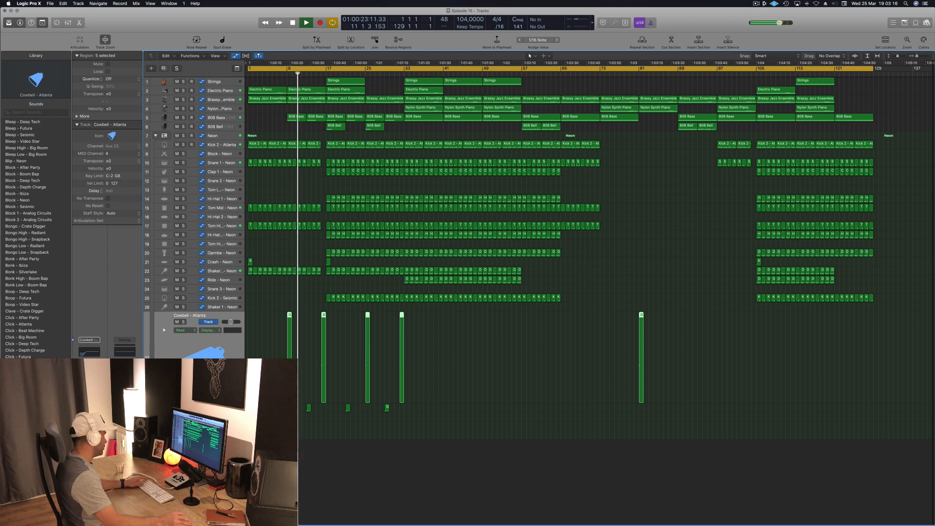
left_click(224, 408)
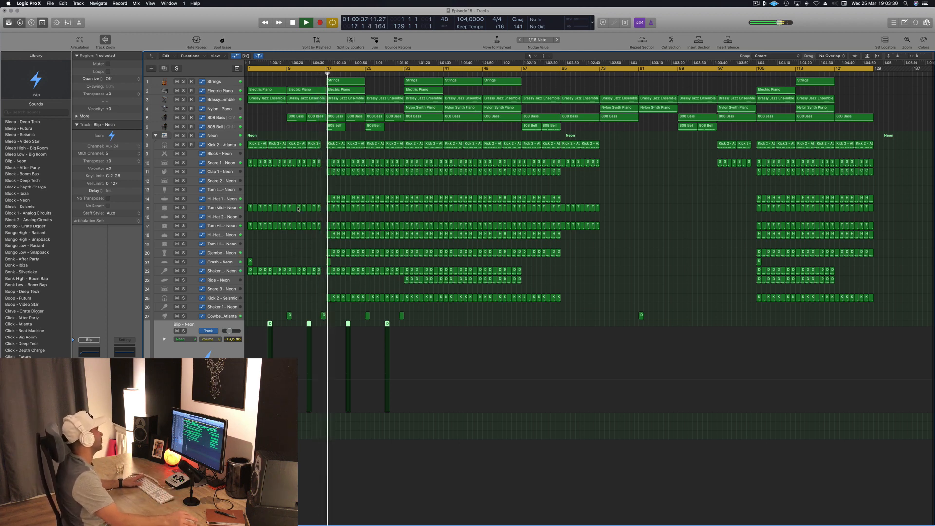
Delete the Strings region that starts at bar 17, leaving the other Strings regions in place.
left_click(273, 116)
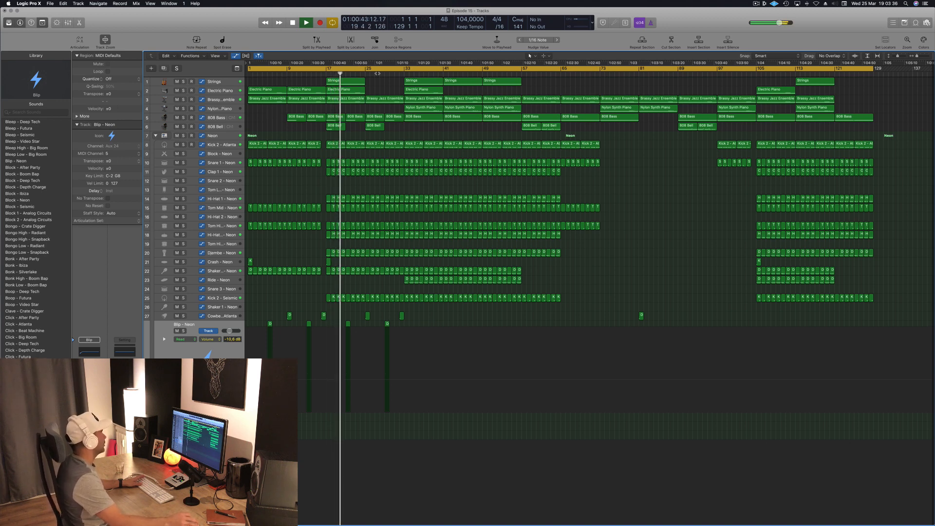
left_click(355, 82)
key("Delete")
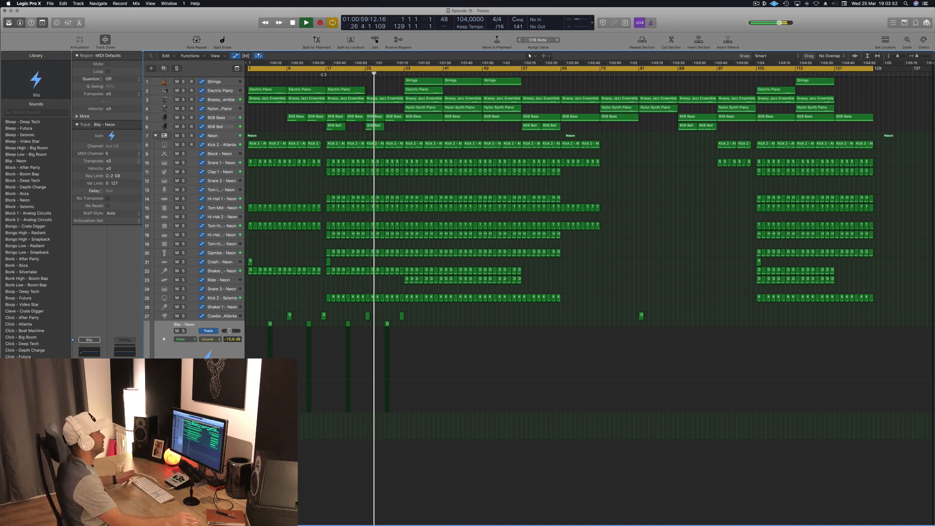
Listen to the sections from bar 33 and bar 56, showing the 808 Bell track during the second one.
left_click(404, 73)
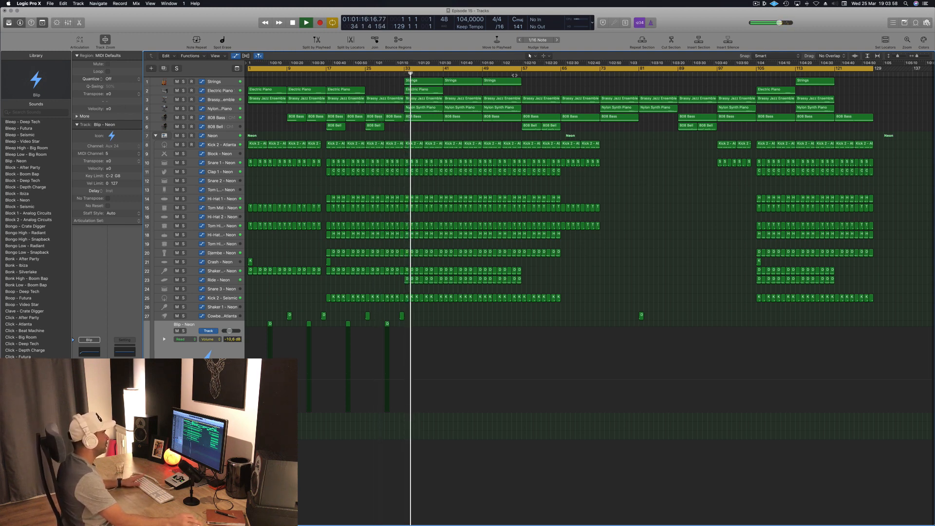
left_click(517, 73)
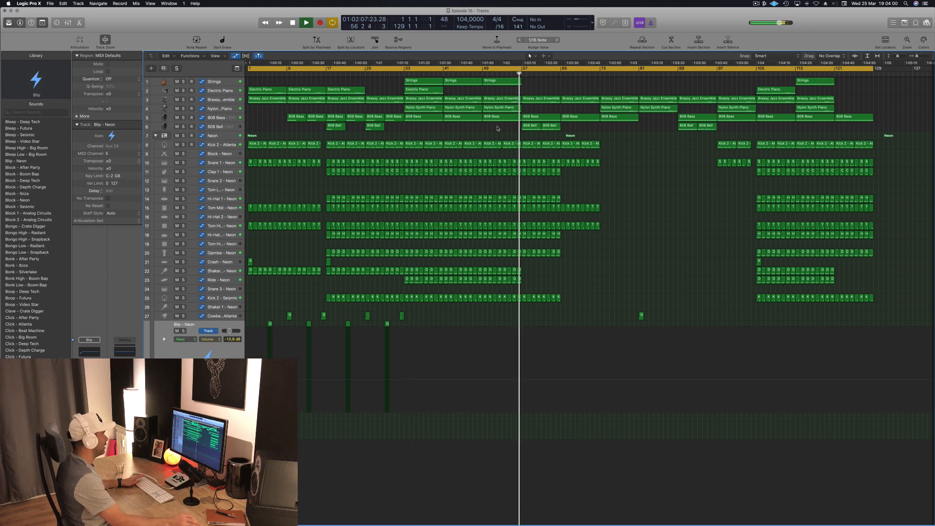
left_click(224, 126)
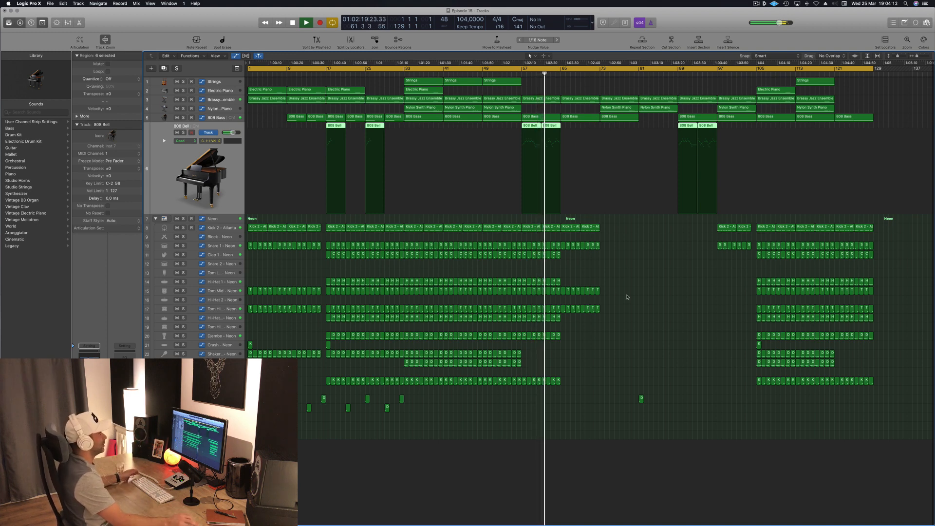
left_click(680, 262)
left_click(232, 192)
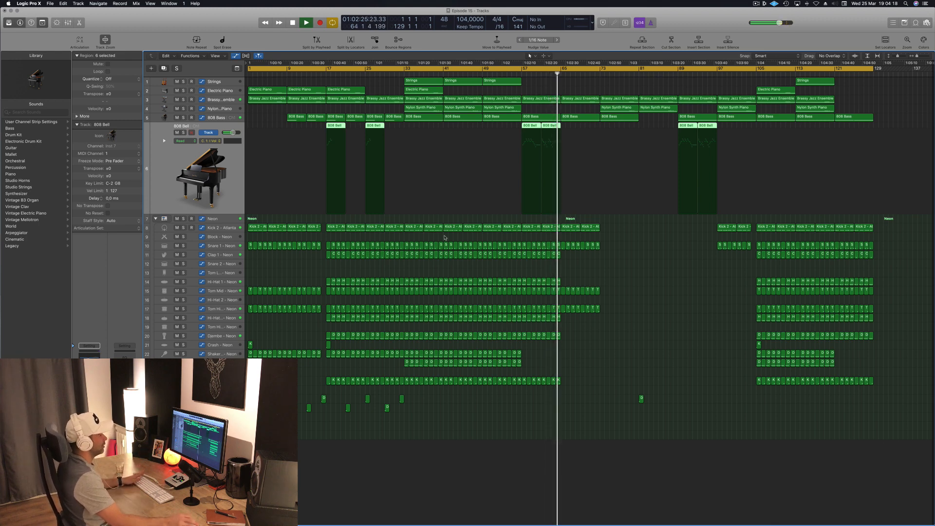
left_click(641, 252)
Check the transitions around bars 73, 88, 105, 121 and 113, and show the Brassy Jazz Ensemble's filter automation while listening.
left_click(600, 74)
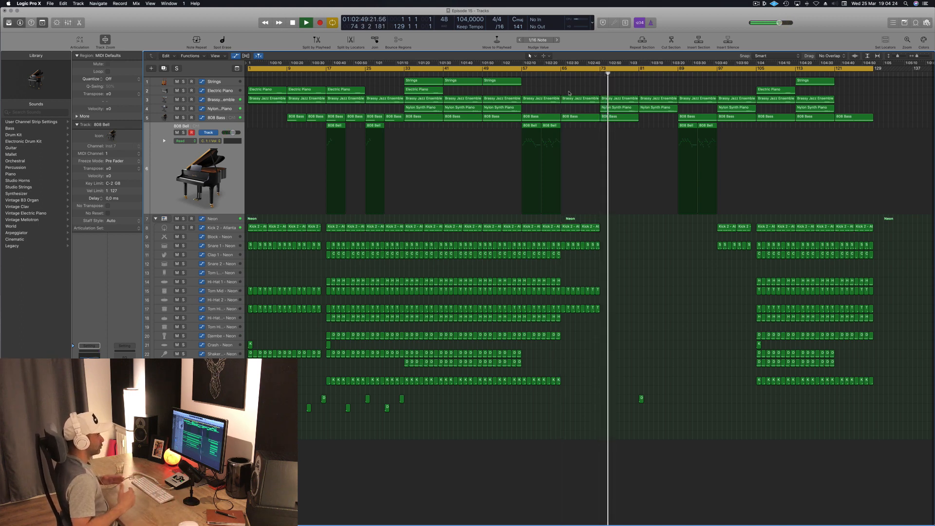
left_click(674, 72)
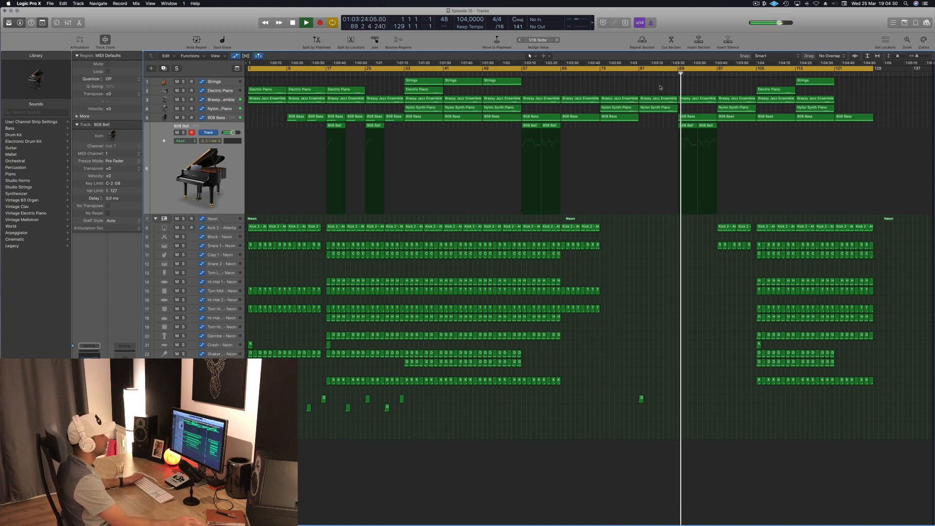
left_click(756, 73)
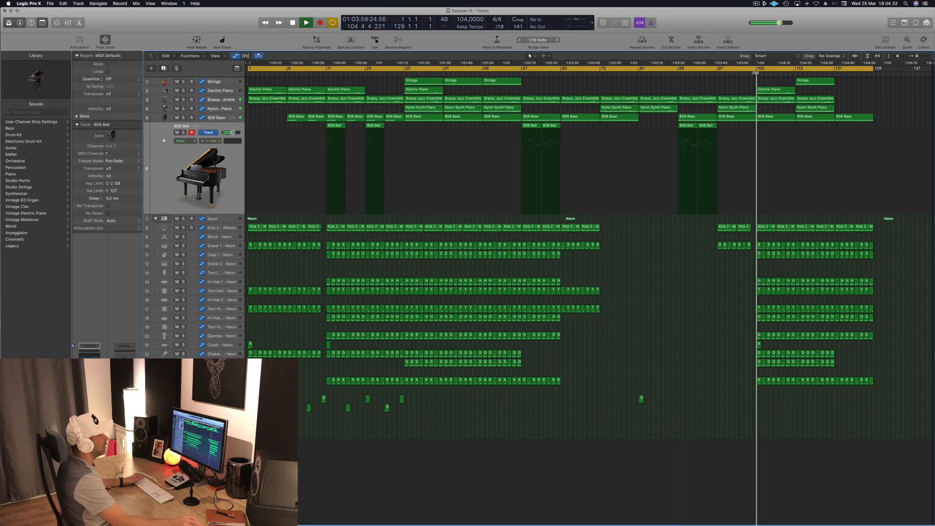
left_click(835, 72)
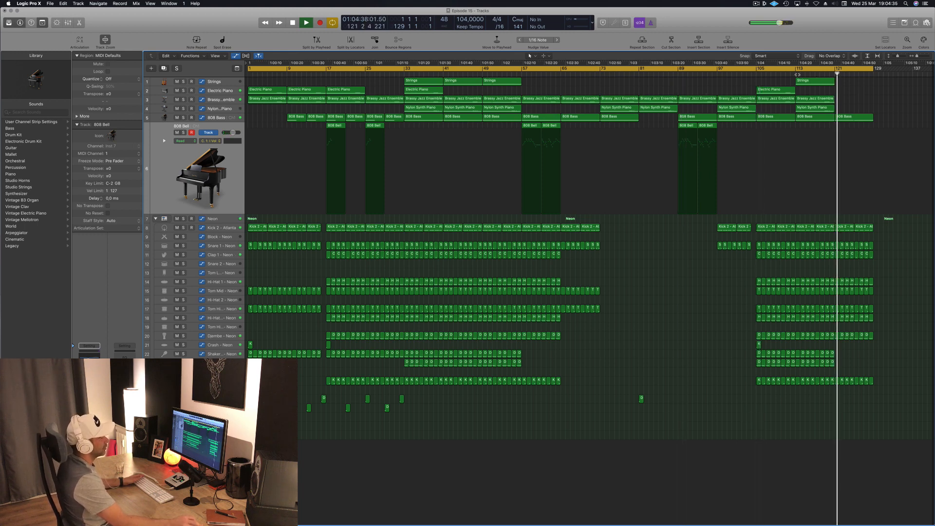
left_click(796, 74)
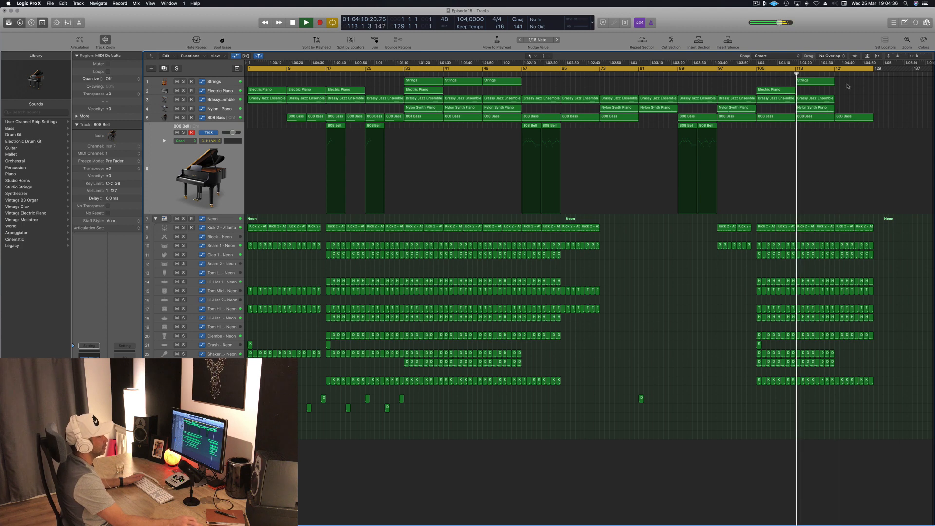
left_click(226, 100)
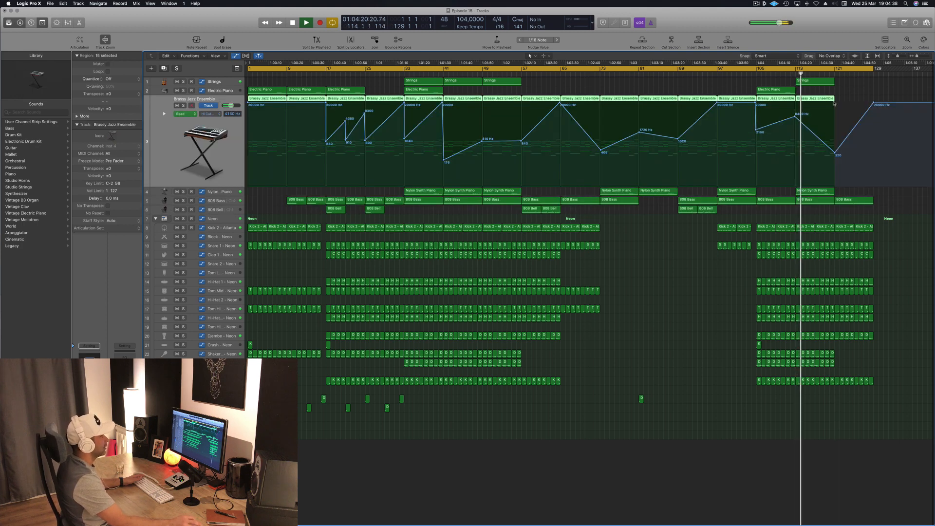
left_click(660, 83)
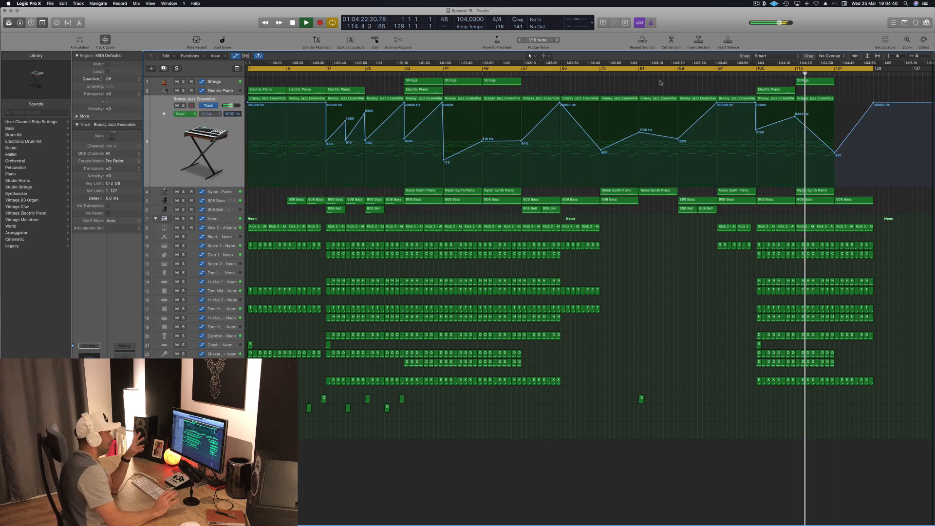